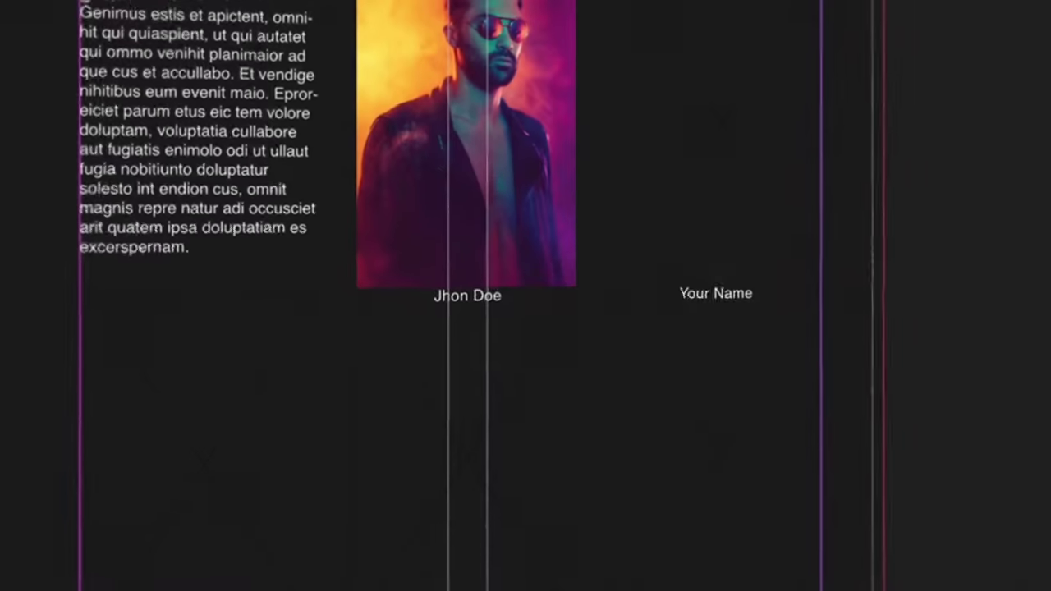
left_click(730, 167)
left_click(254, 403)
left_click(465, 411)
left_click(638, 408)
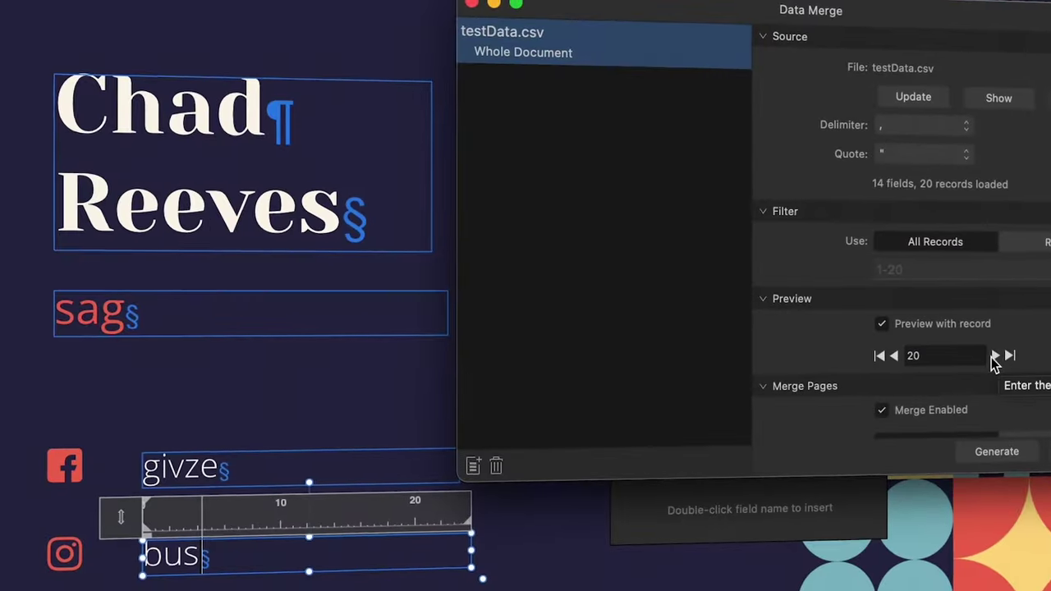
- Page back through the data merge preview records on the business card
left_click(894, 356)
left_click(894, 356)
left_click(894, 356)
left_click(895, 357)
left_click(908, 361)
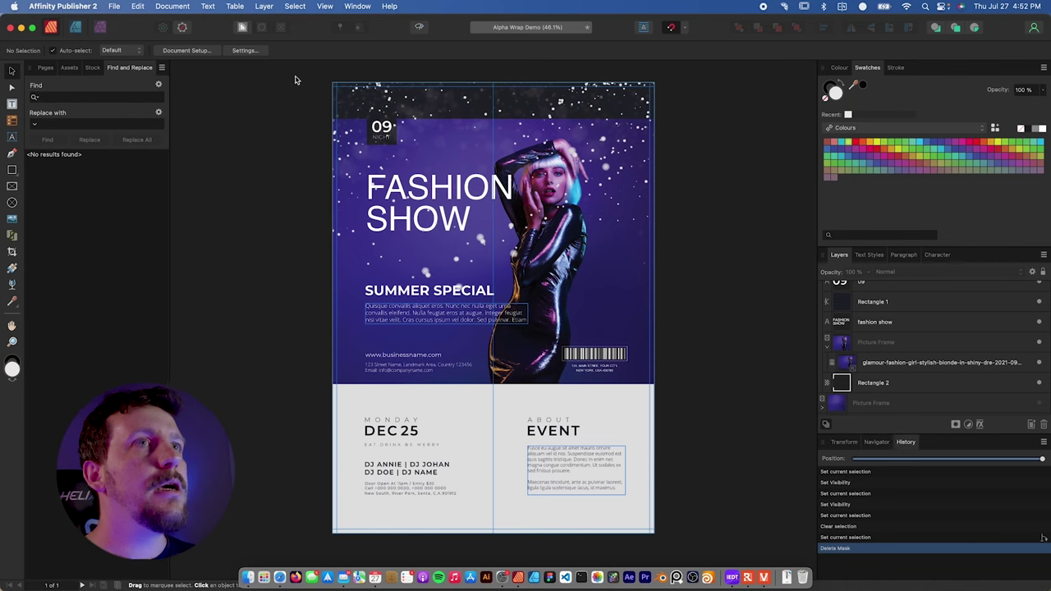
- Select the woman in the header photo using the Photo persona's Selection Brush with edge snapping at 22 px width
left_click(890, 365)
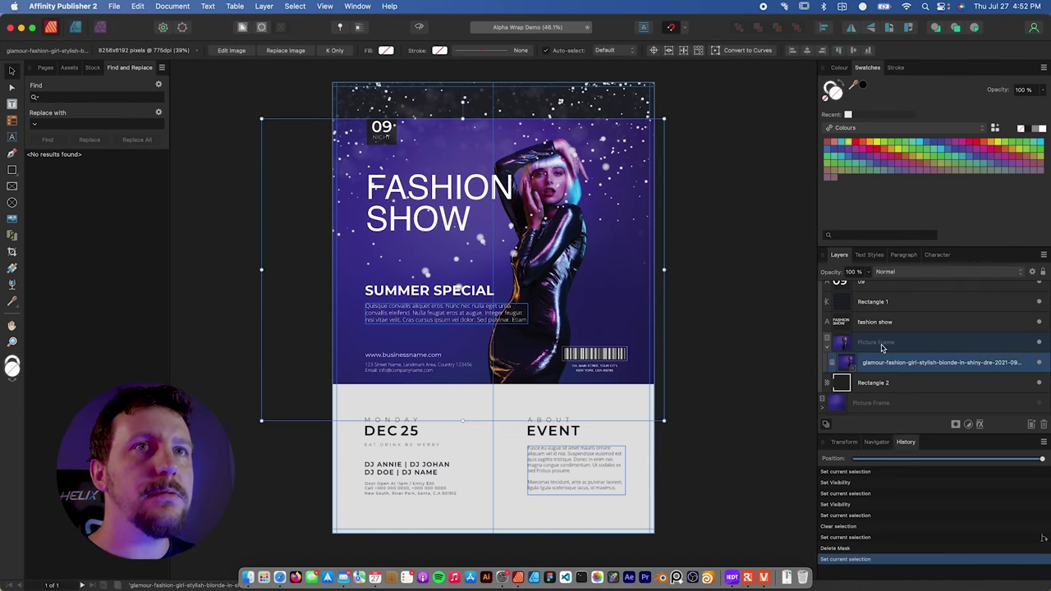
left_click(101, 29)
scroll(931, 378, "down", 1)
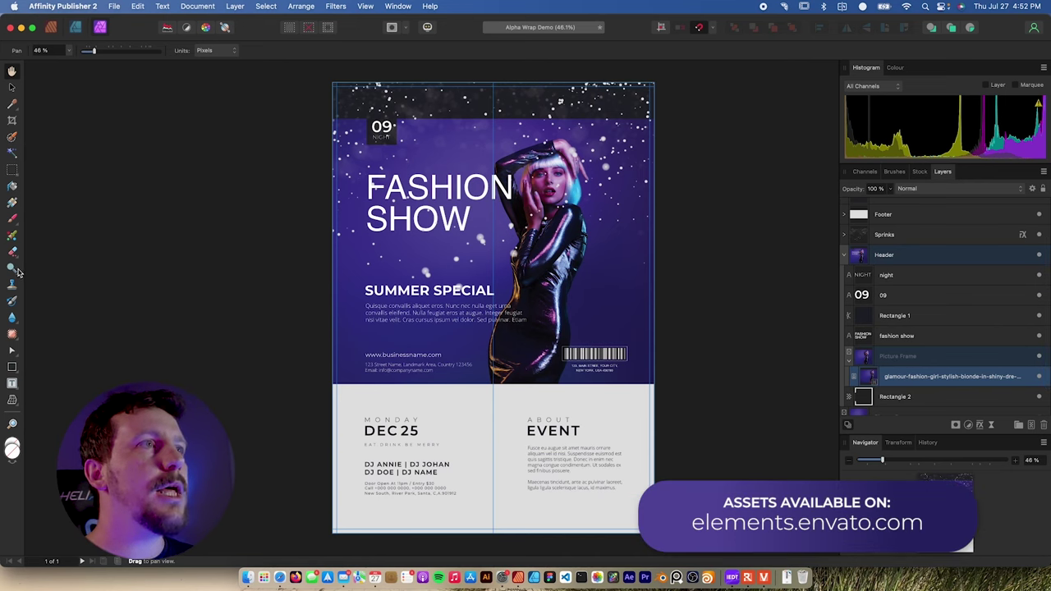
left_click(12, 138)
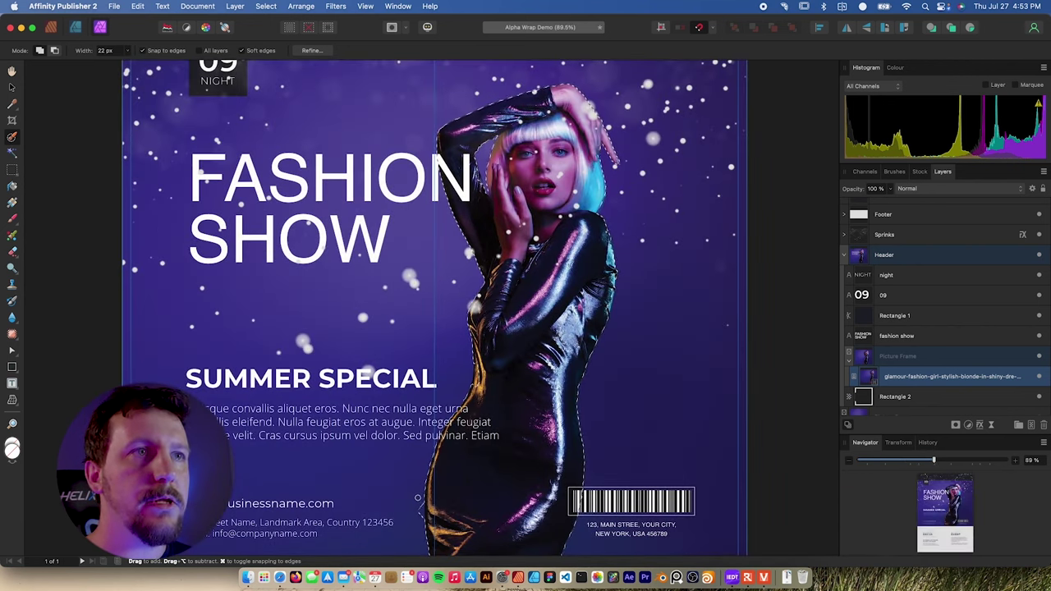
key("alt")
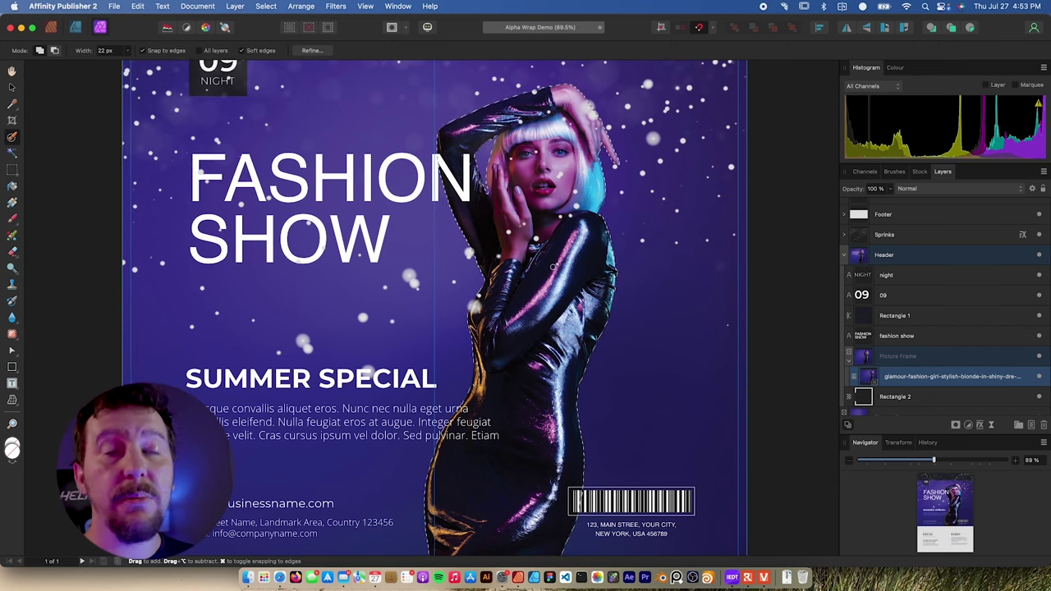
- Refine the woman's selection in black and white preview, painting the grey patches inside her body as foreground
left_click(315, 51)
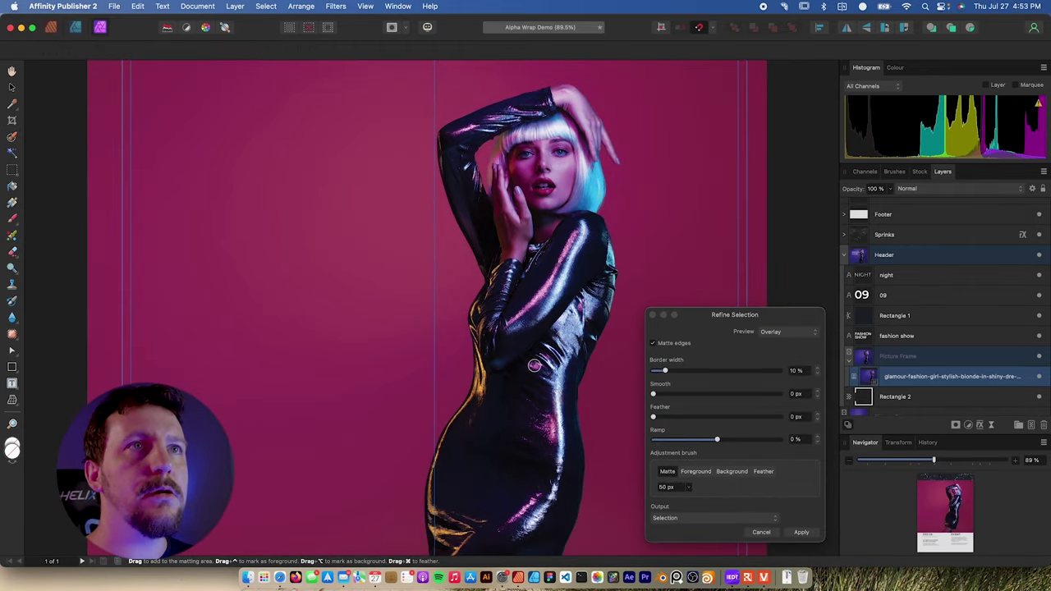
left_click(780, 332)
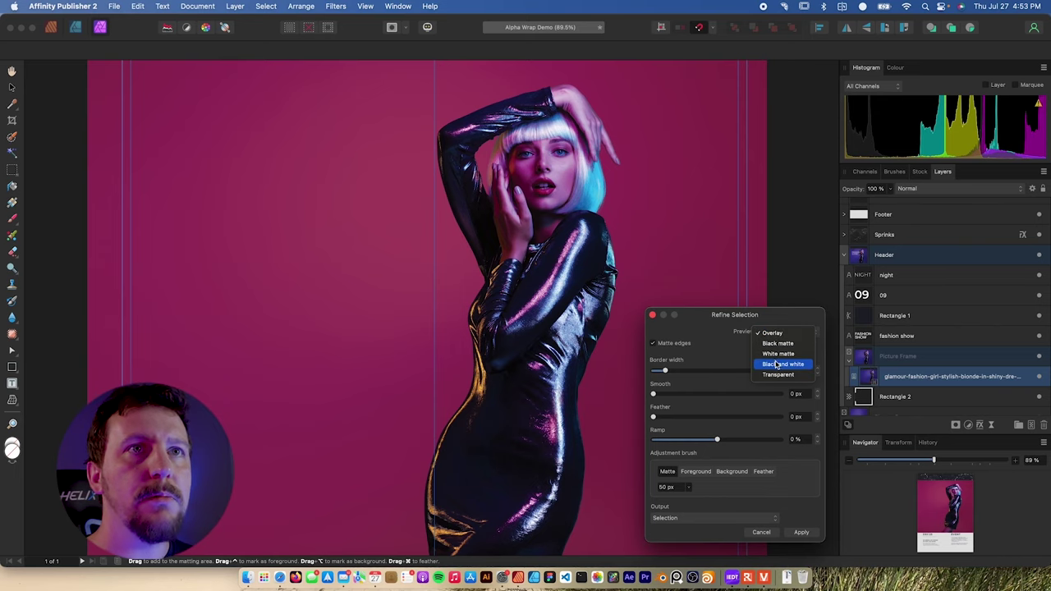
left_click(780, 365)
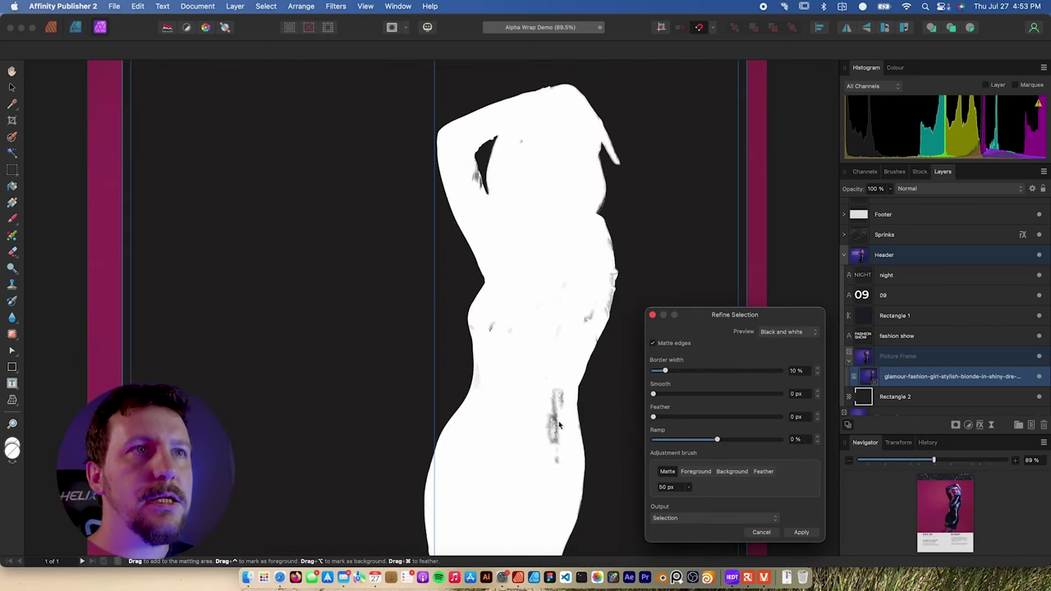
left_click(698, 471)
left_click_drag(562, 400, 550, 415)
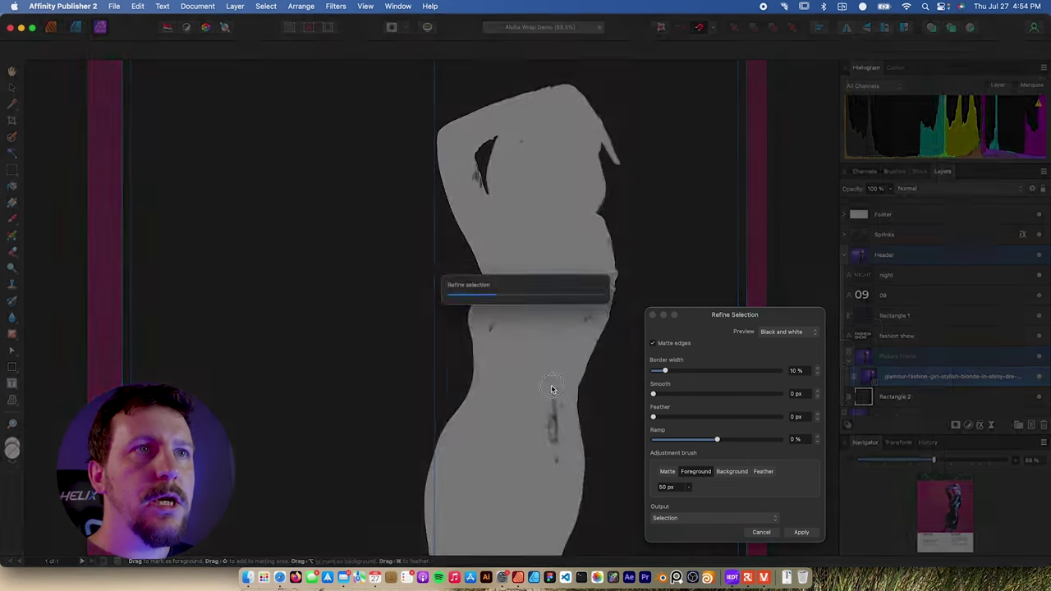
left_click_drag(585, 310, 603, 293)
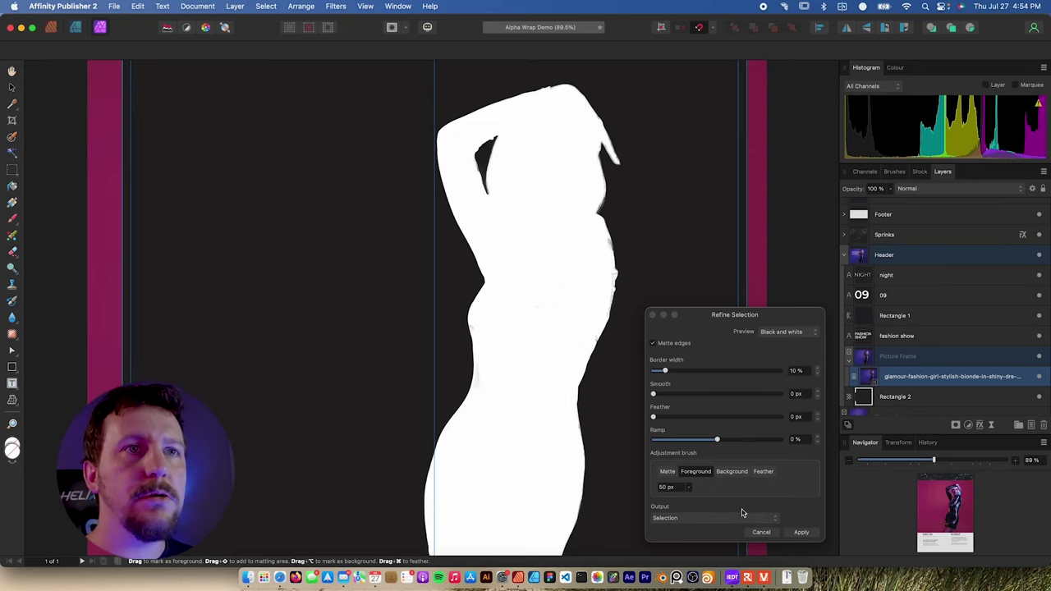
- Output the refined selection as a mask on the photo and apply it
left_click(711, 519)
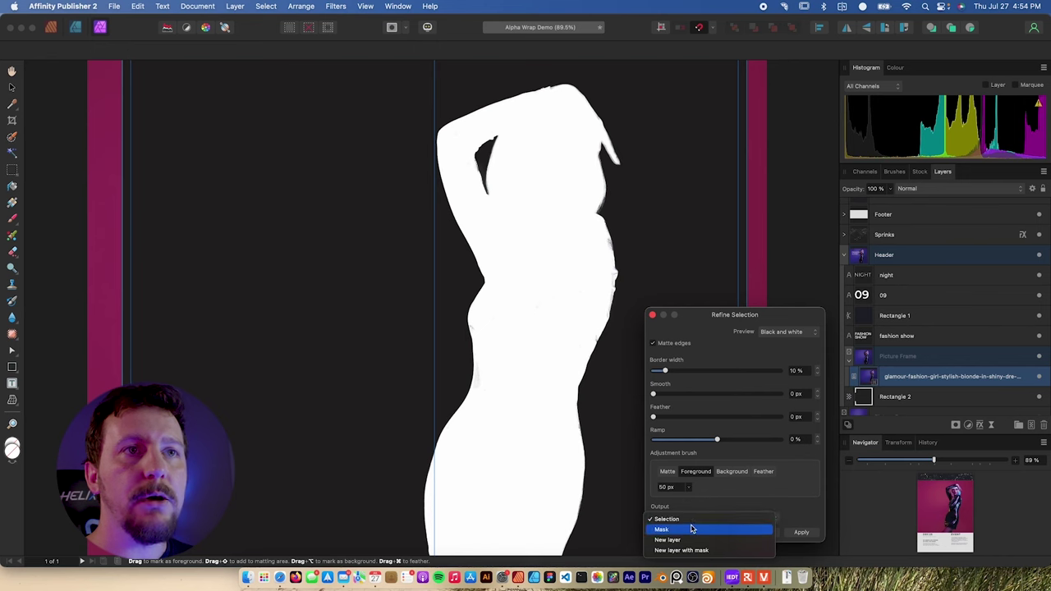
left_click(690, 531)
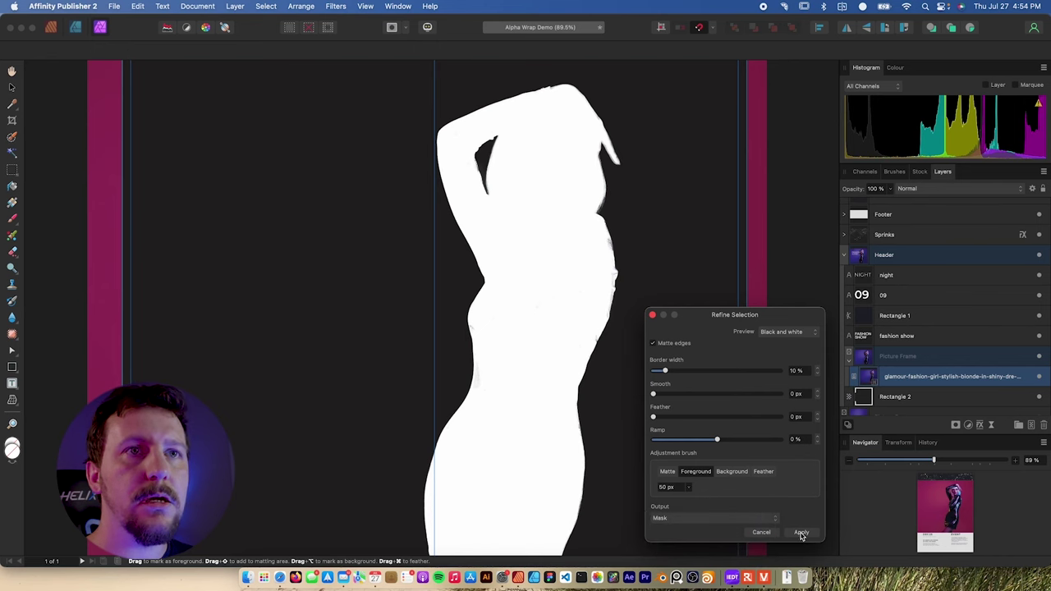
left_click(801, 533)
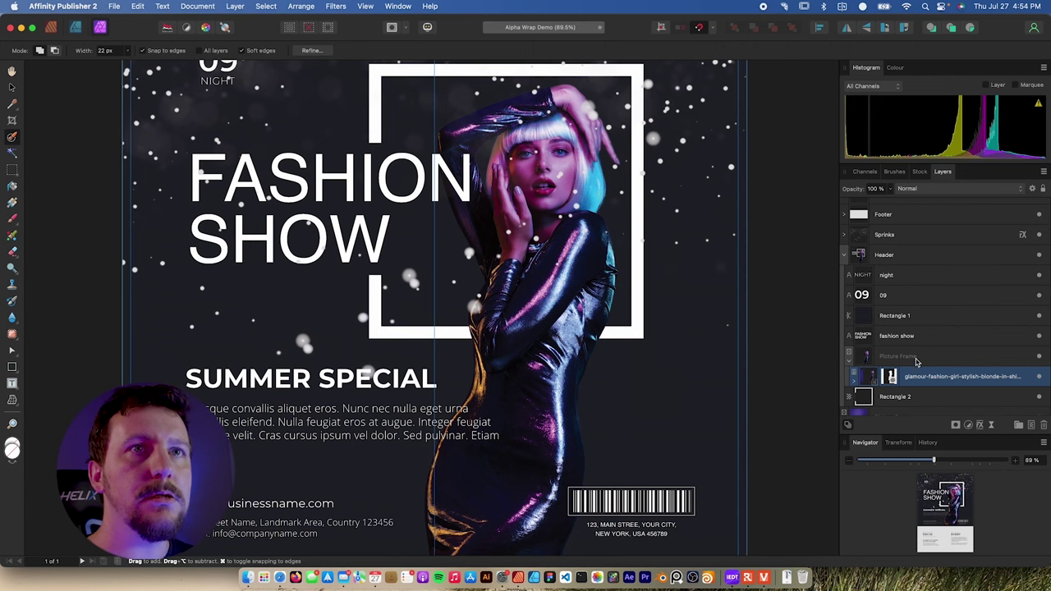
- Try moving the header photo sideways with the Move tool and undo the move
key("v")
key("super+0")
left_click_drag(504, 280, 461, 279)
key("super+z")
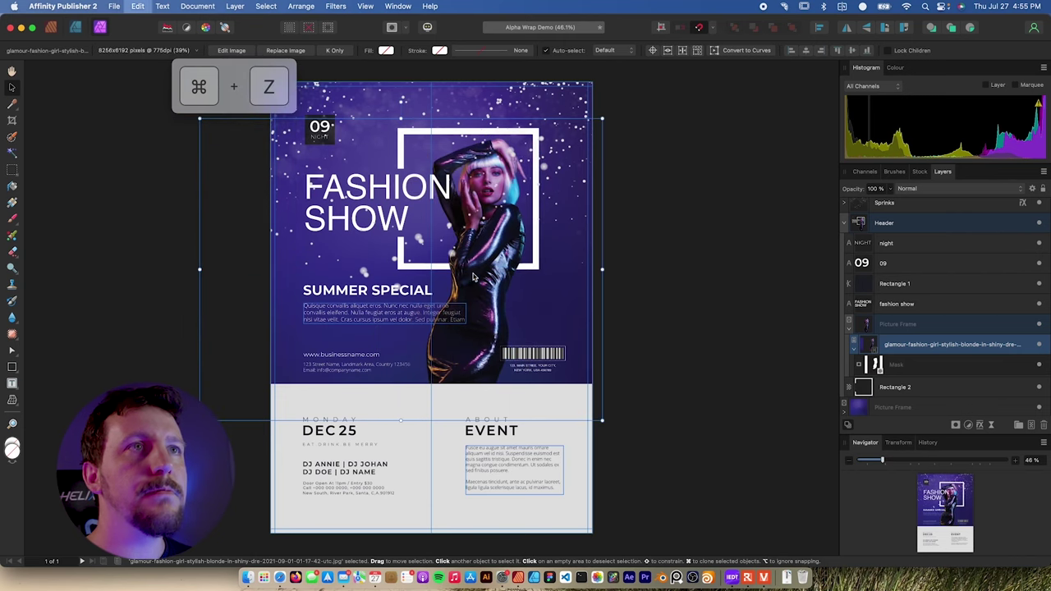
- Deselect the photo and return to the Publisher persona
left_click(705, 541)
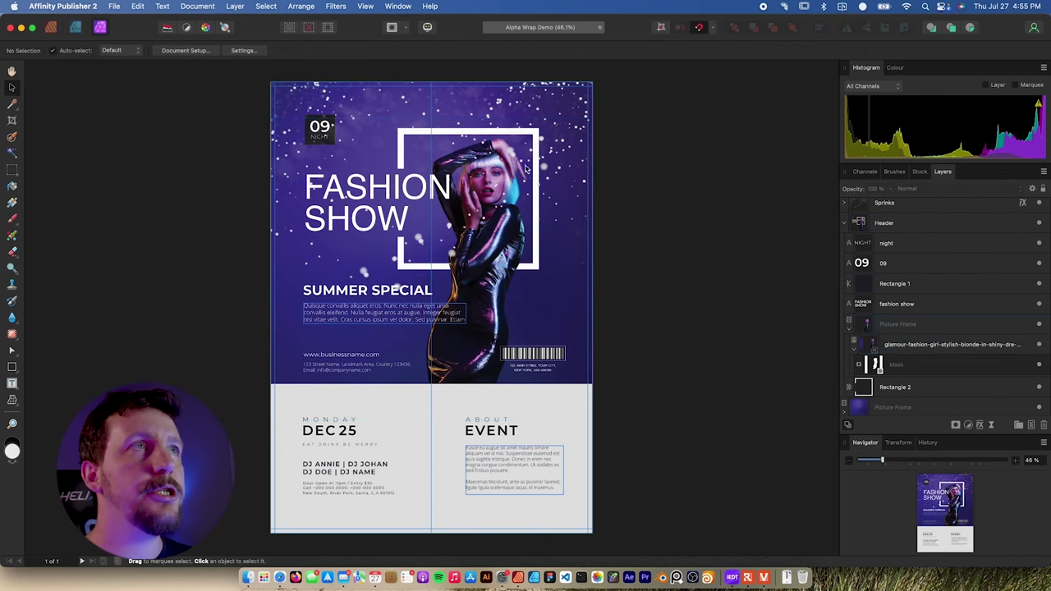
left_click(51, 27)
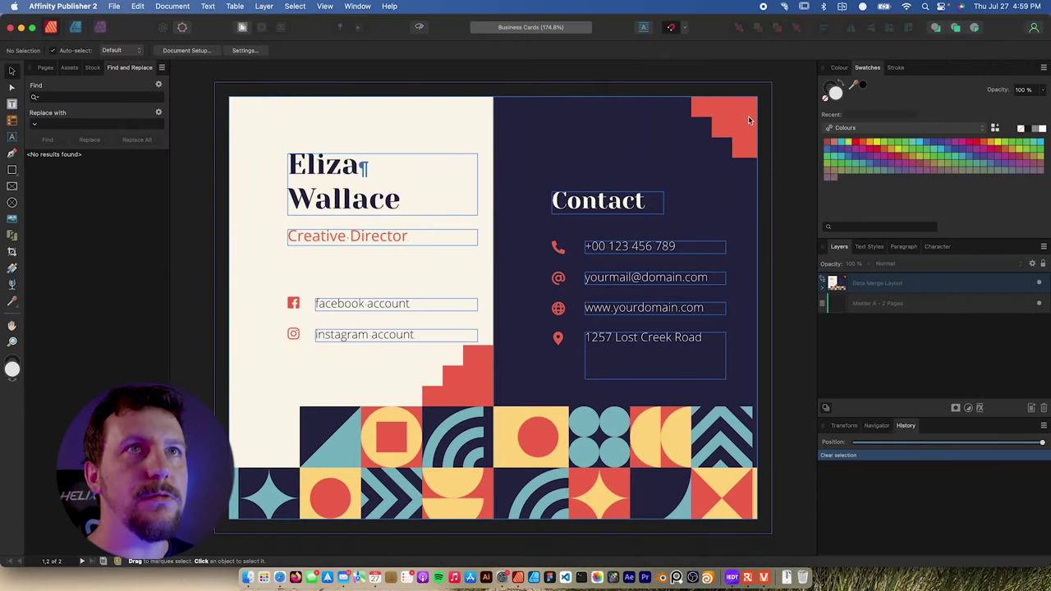
- Detach the Swatches panel and create a document palette from the business card document's colours
left_click(748, 121)
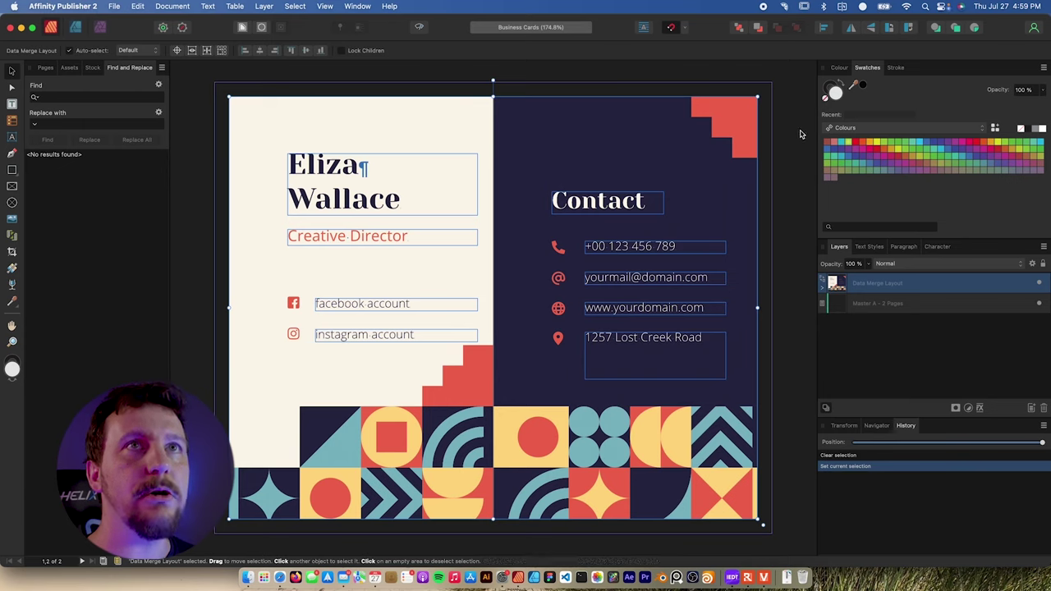
left_click_drag(869, 67, 661, 98)
left_click(765, 102)
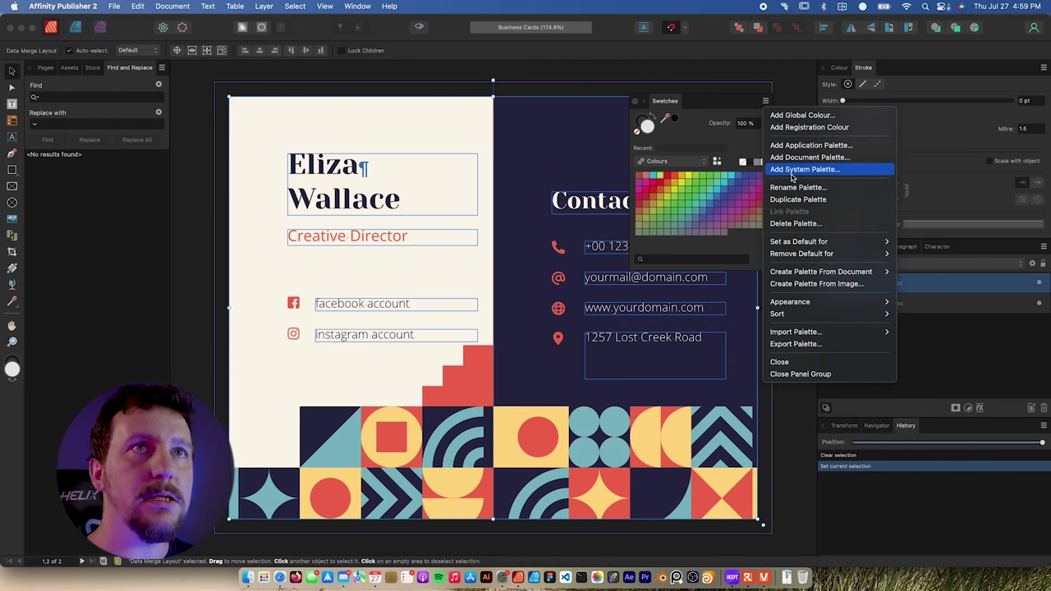
mouse_move(817, 276)
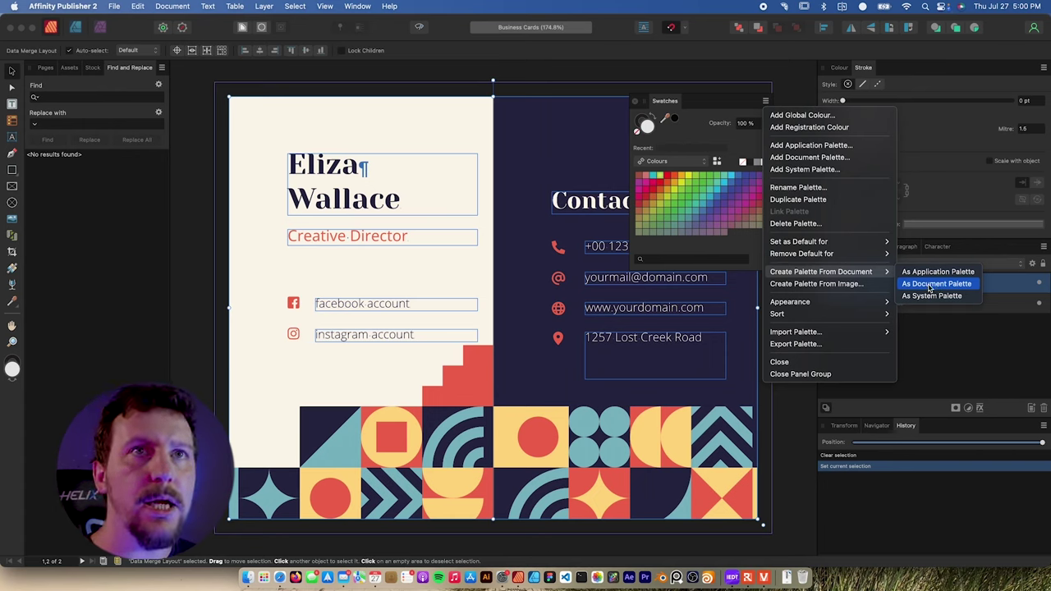
left_click(930, 286)
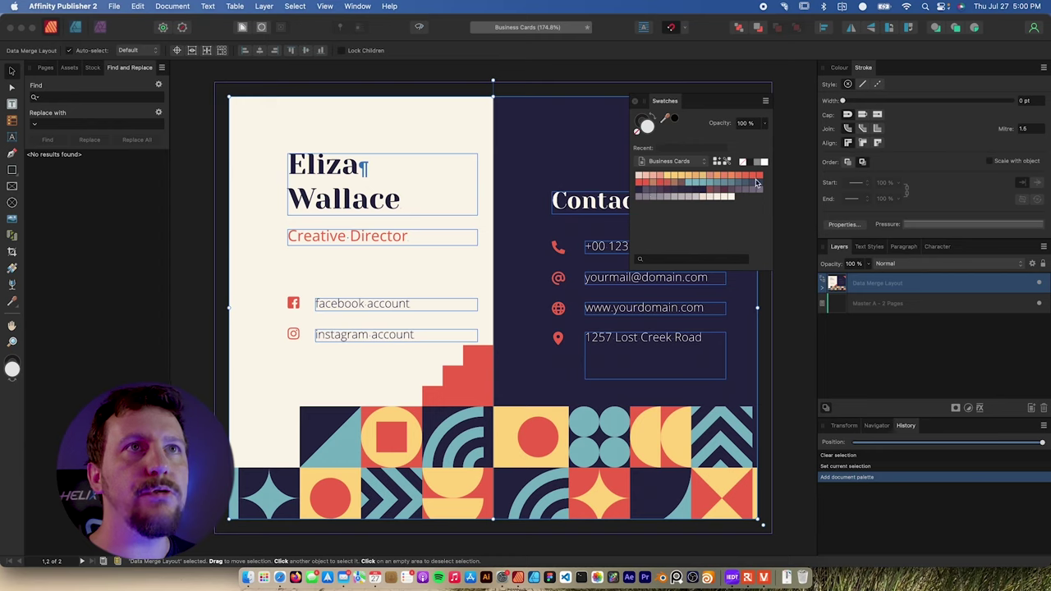
left_click(697, 163)
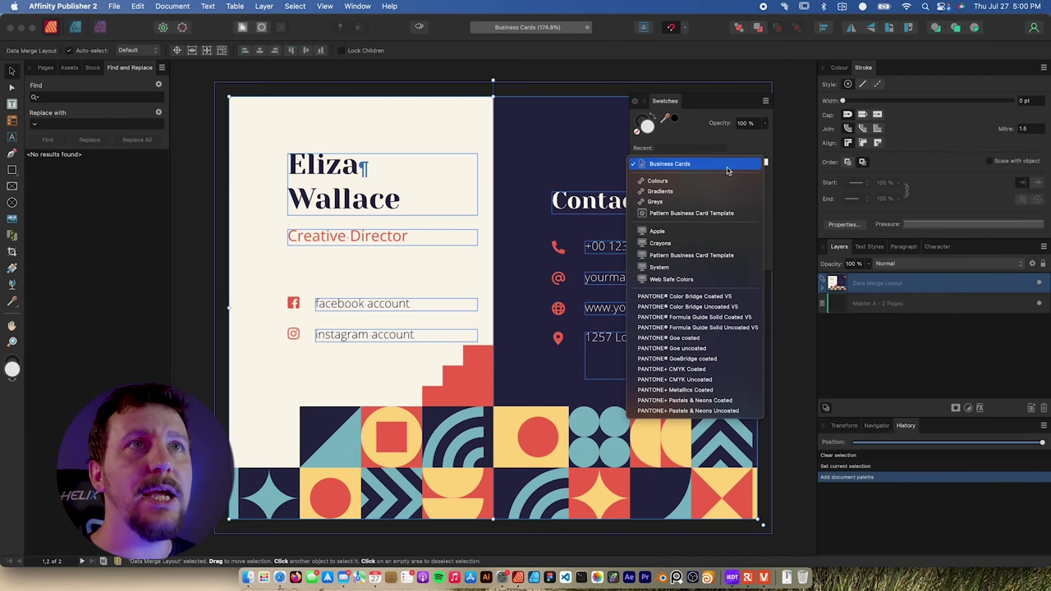
left_click(714, 143)
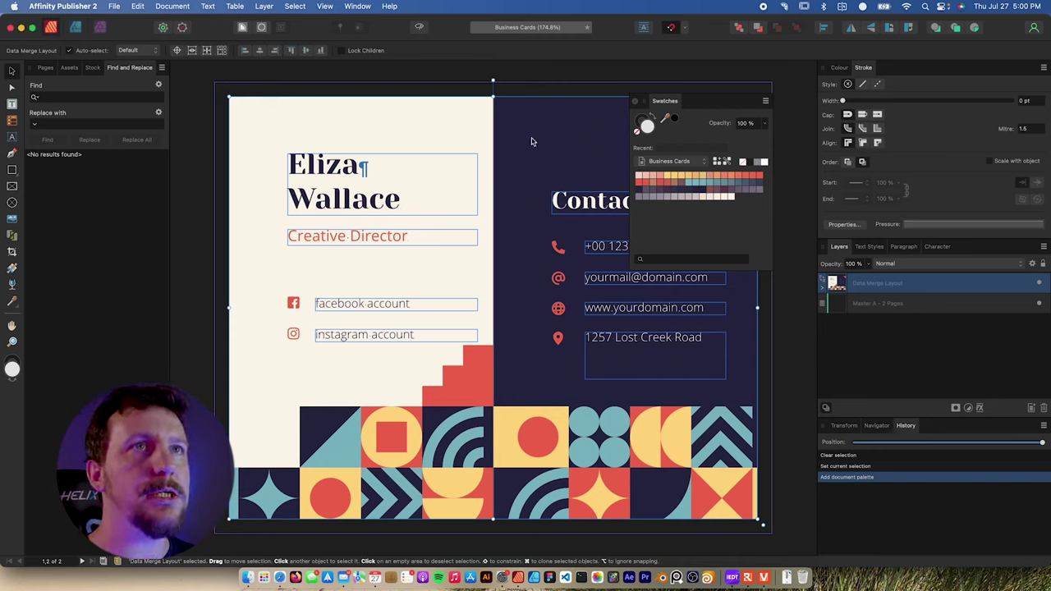
- Select the red stepped shape above the pattern and all other objects with the same fill colour
key("super+d")
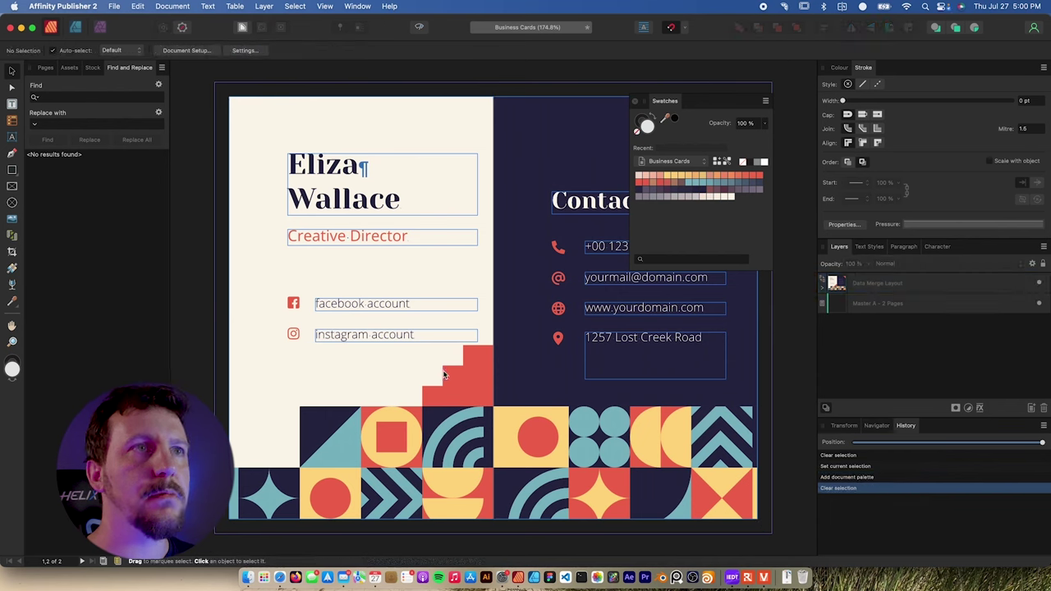
left_click(463, 382)
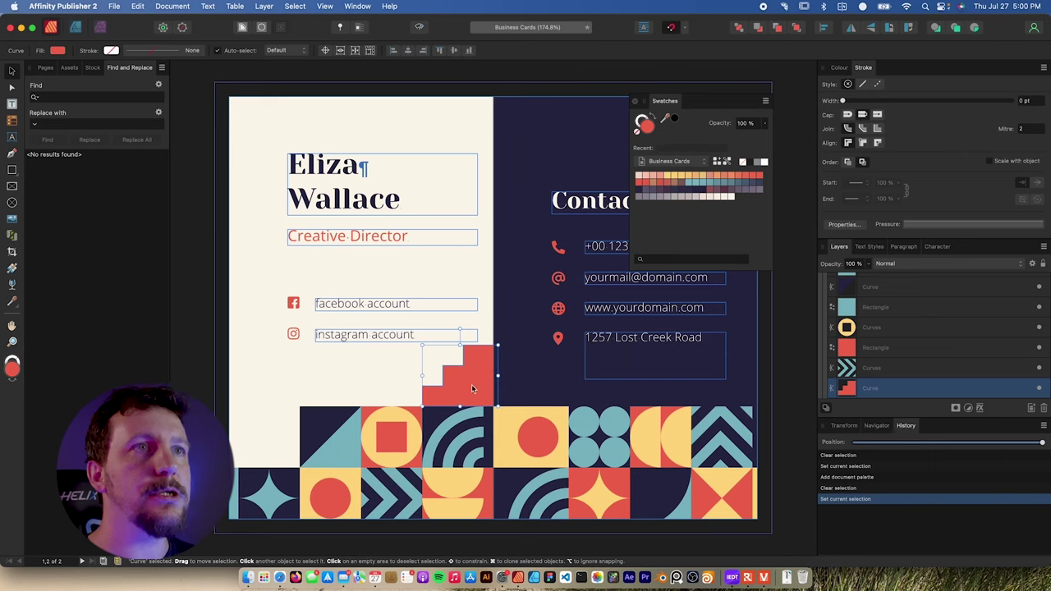
left_click(302, 8)
mouse_move(316, 102)
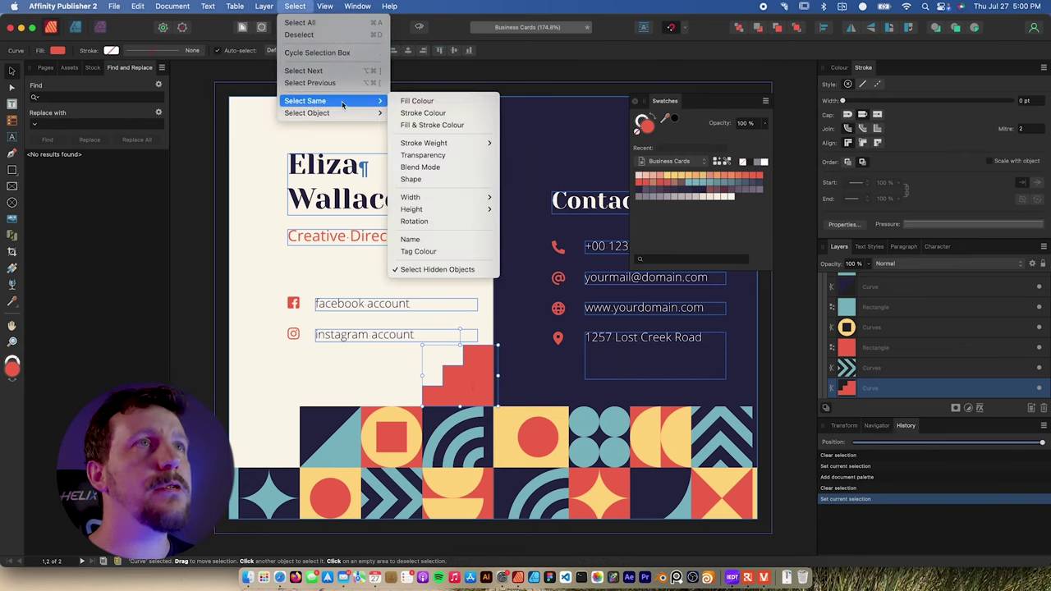
left_click(426, 103)
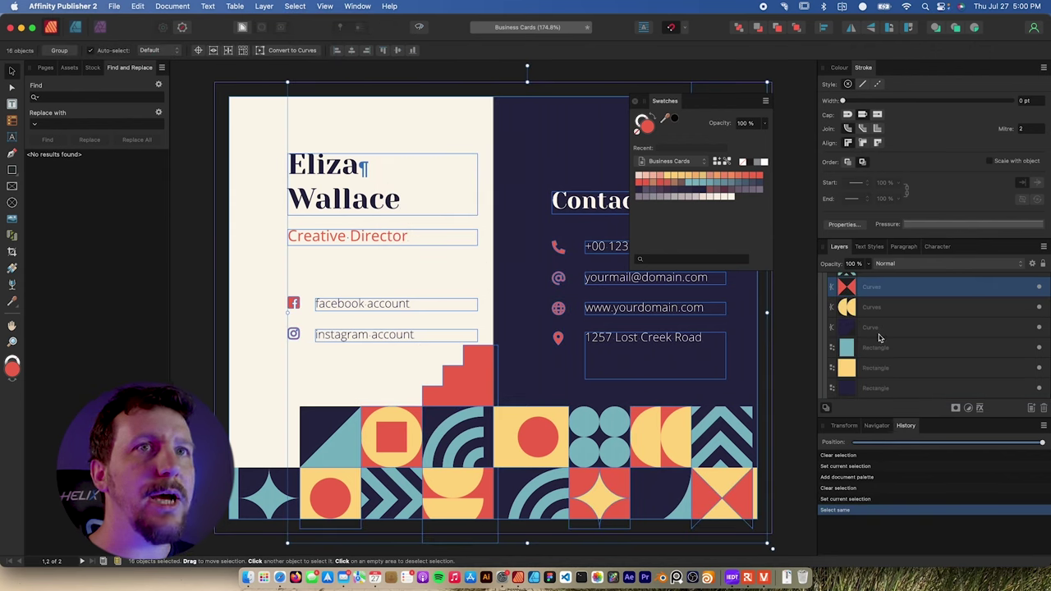
scroll(886, 335, "up", 5)
scroll(886, 335, "up", 5)
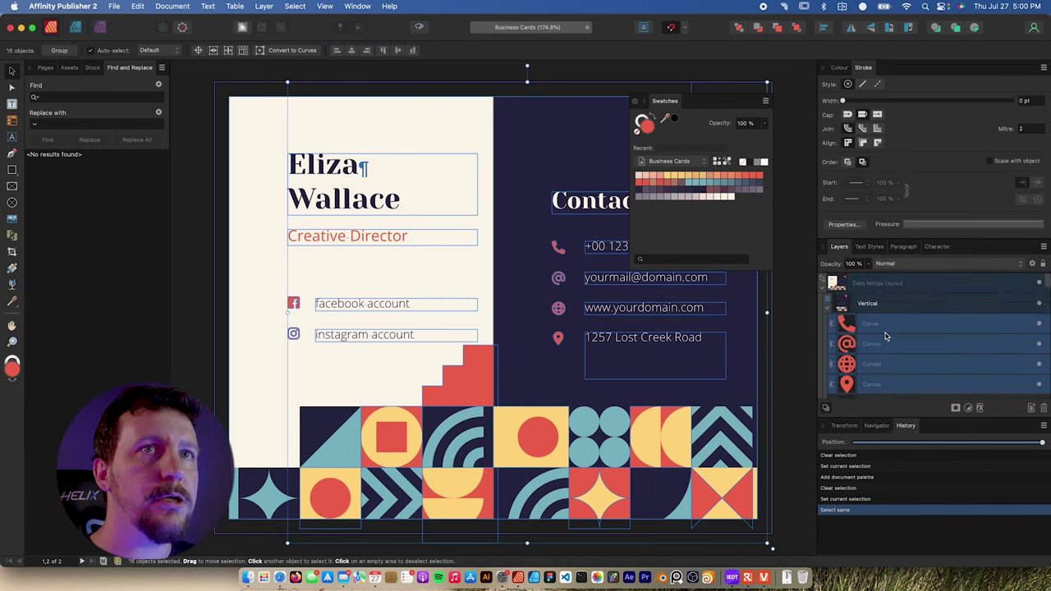
scroll(886, 335, "down", 5)
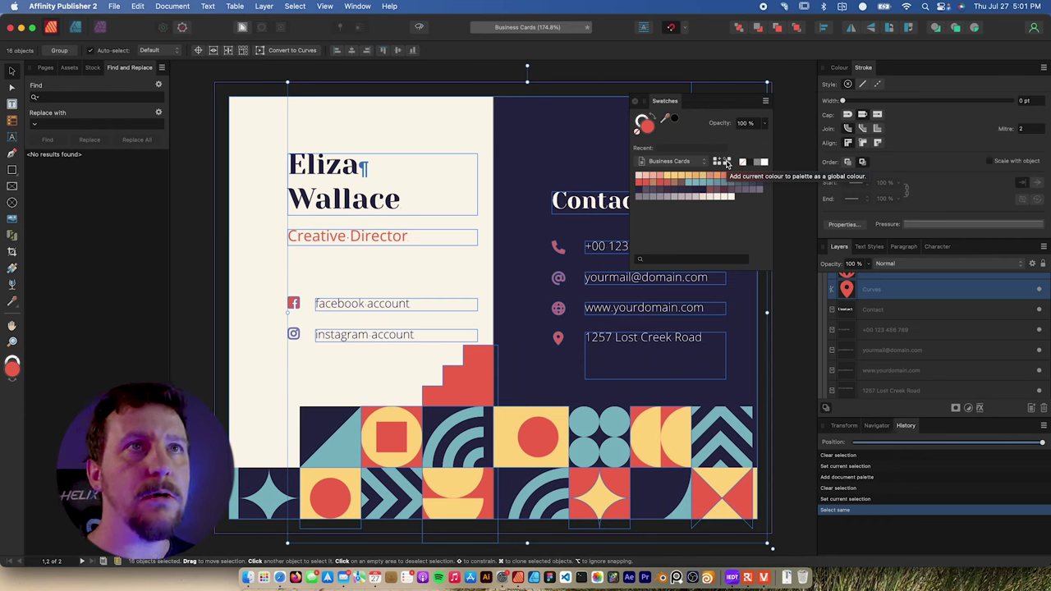
- Add the red fill to the Business Cards palette as a global colour, apply it to the selected objects and deselect them
left_click(726, 163)
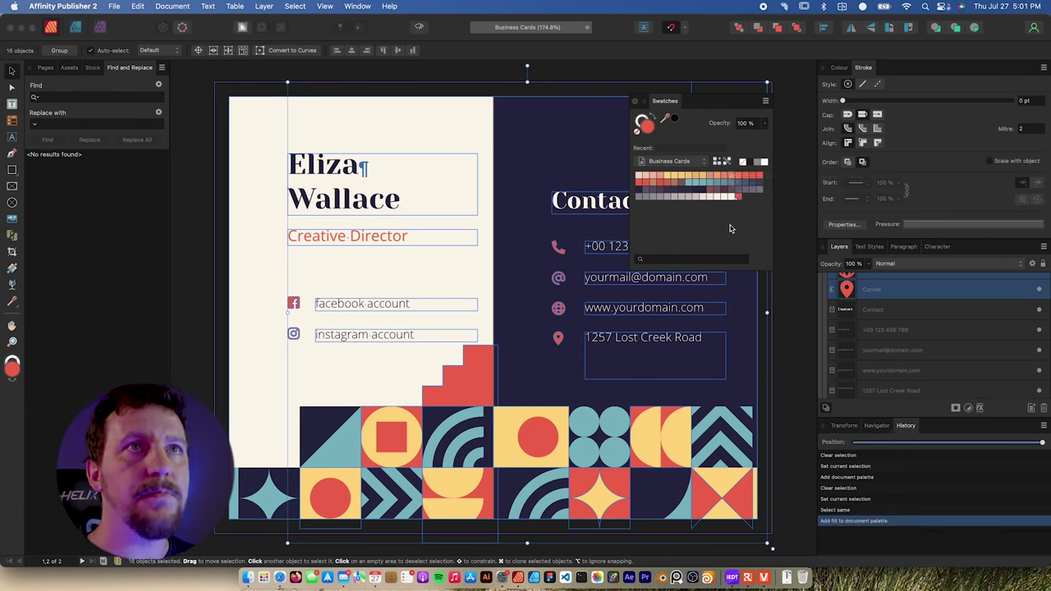
right_click(759, 177)
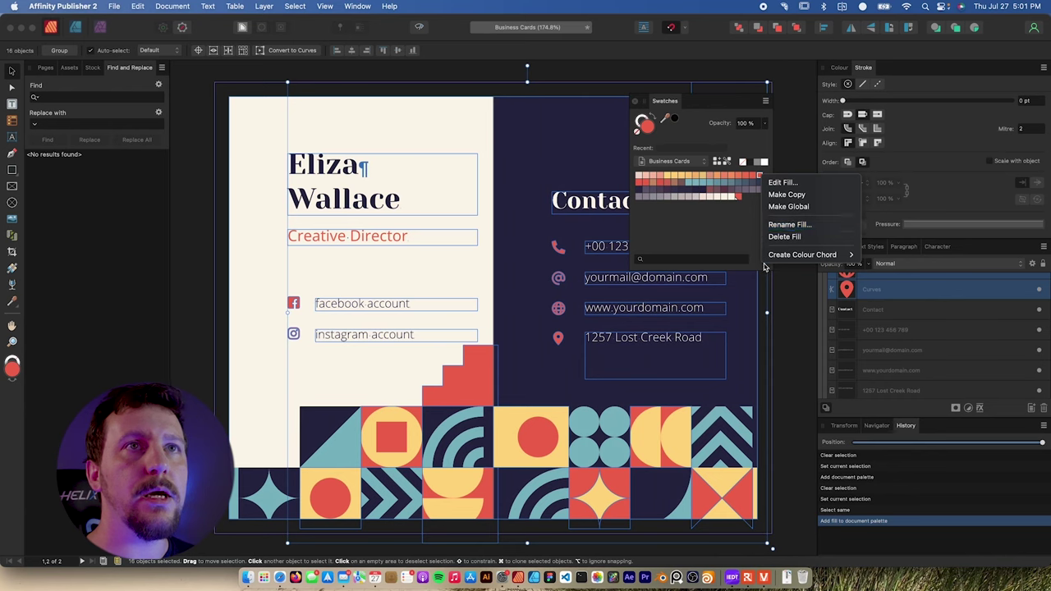
mouse_move(788, 255)
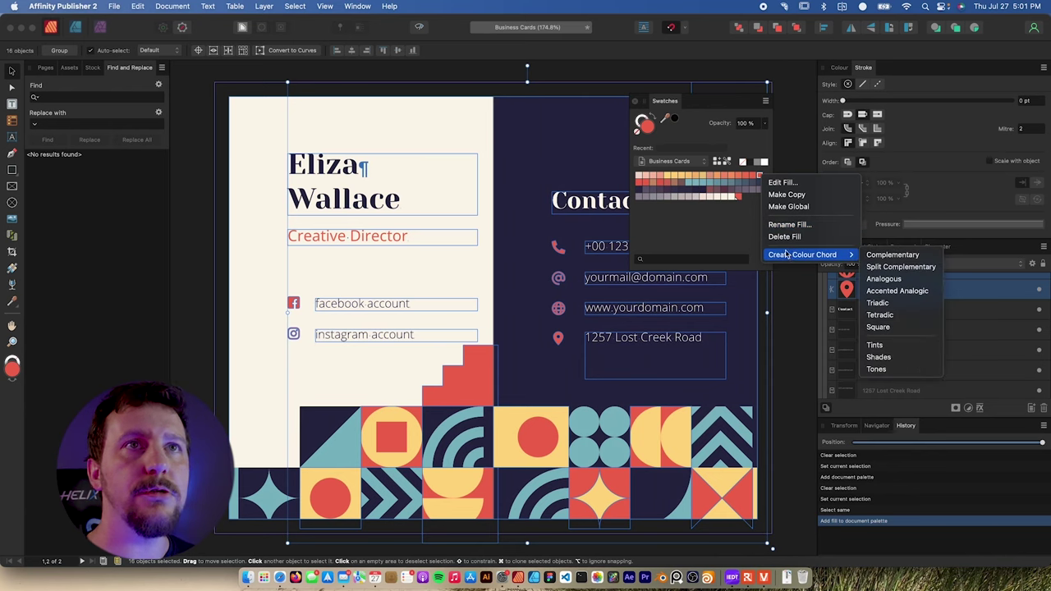
left_click(704, 230)
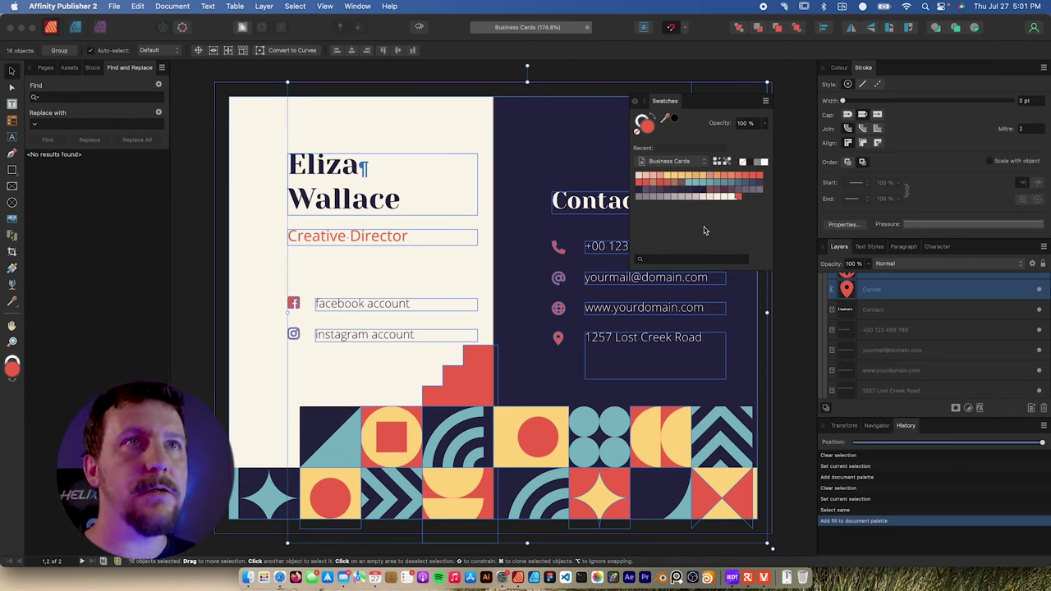
left_click(739, 200)
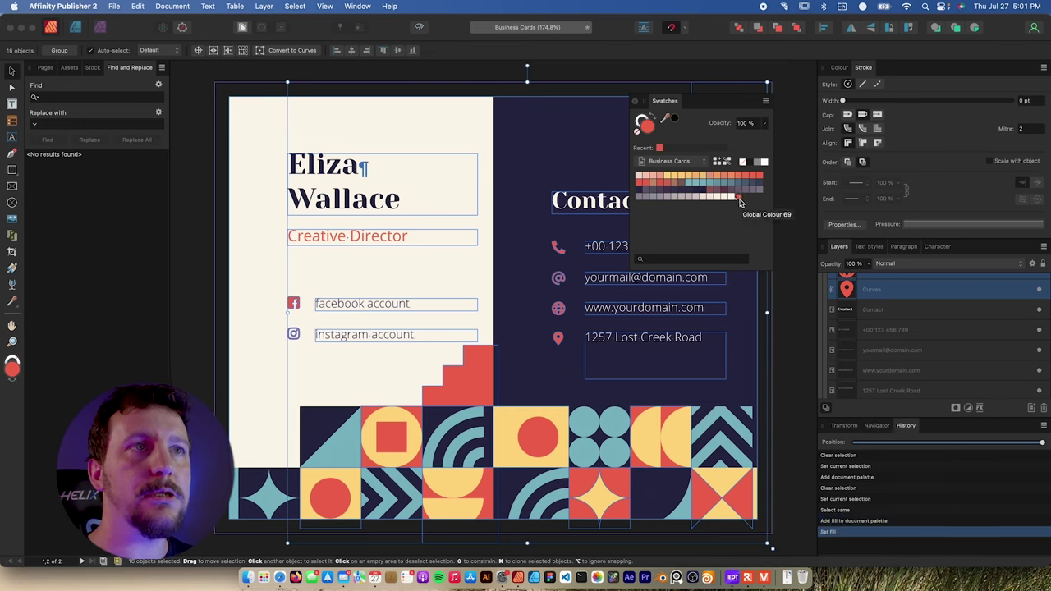
left_click(236, 74)
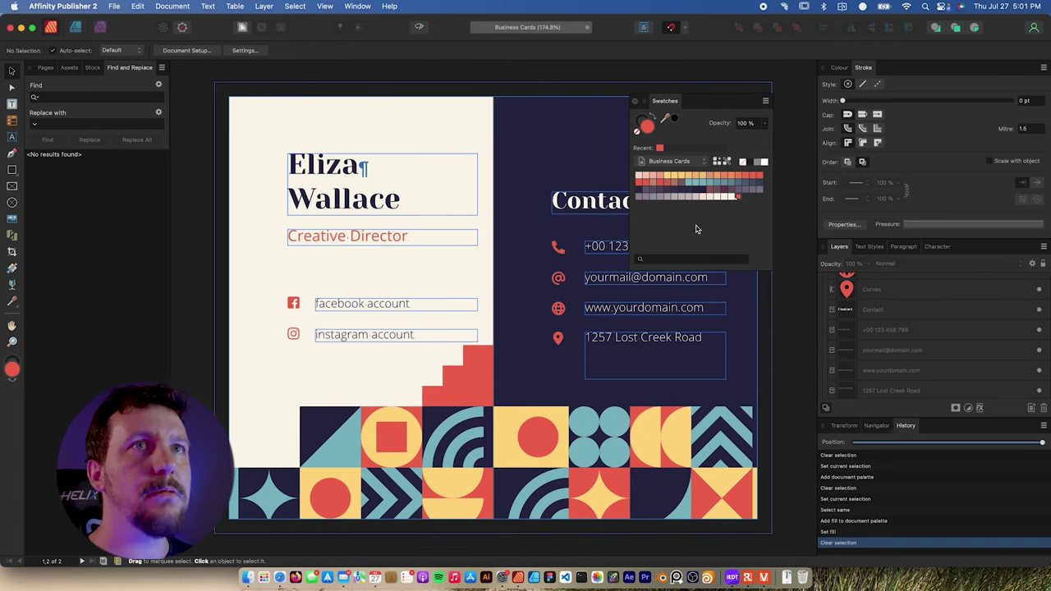
- Open the global red swatch in the Business Cards palette for editing and adjust its hue
double_click(739, 200)
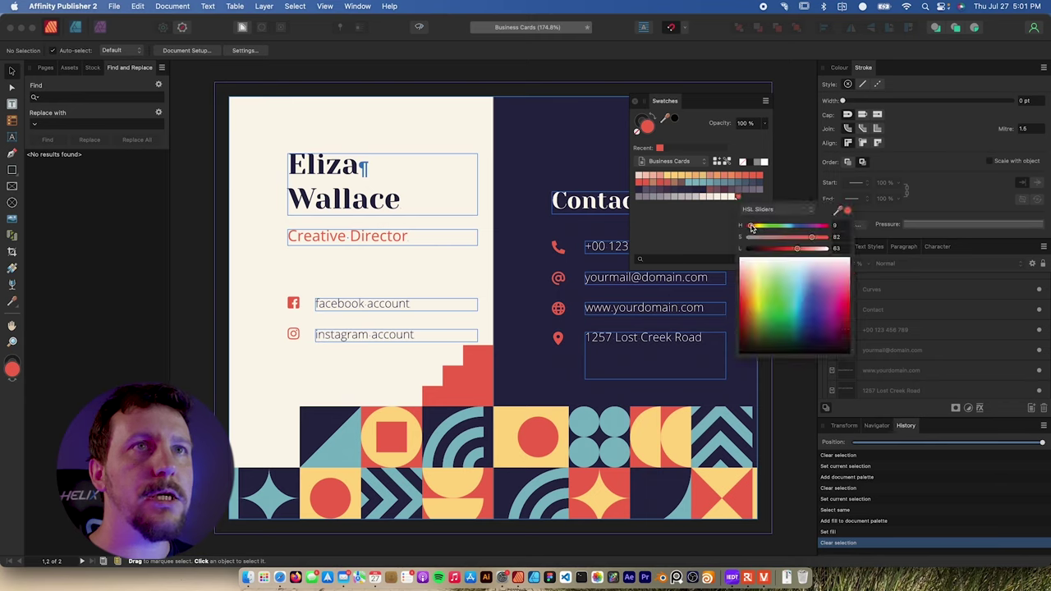
mouse_move(751, 228)
left_mouse_down()
mouse_move(810, 230)
mouse_move(747, 229)
left_mouse_up()
left_click(705, 231)
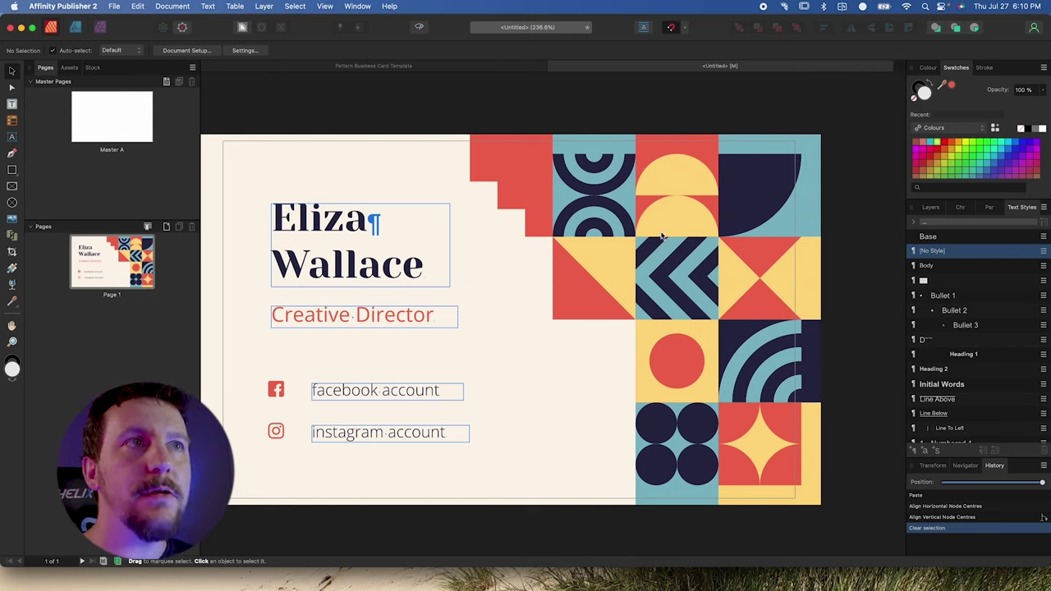
- Detach the Text Styles panel, enlarge it until the full list of styles fits, and clear the selection
left_click(402, 371)
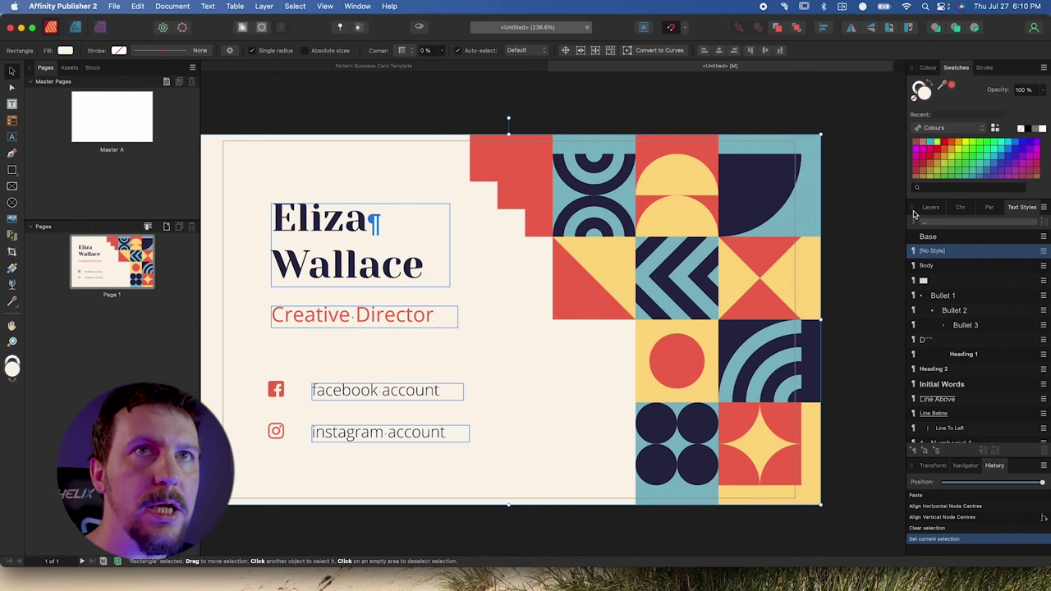
left_click_drag(1023, 207, 560, 117)
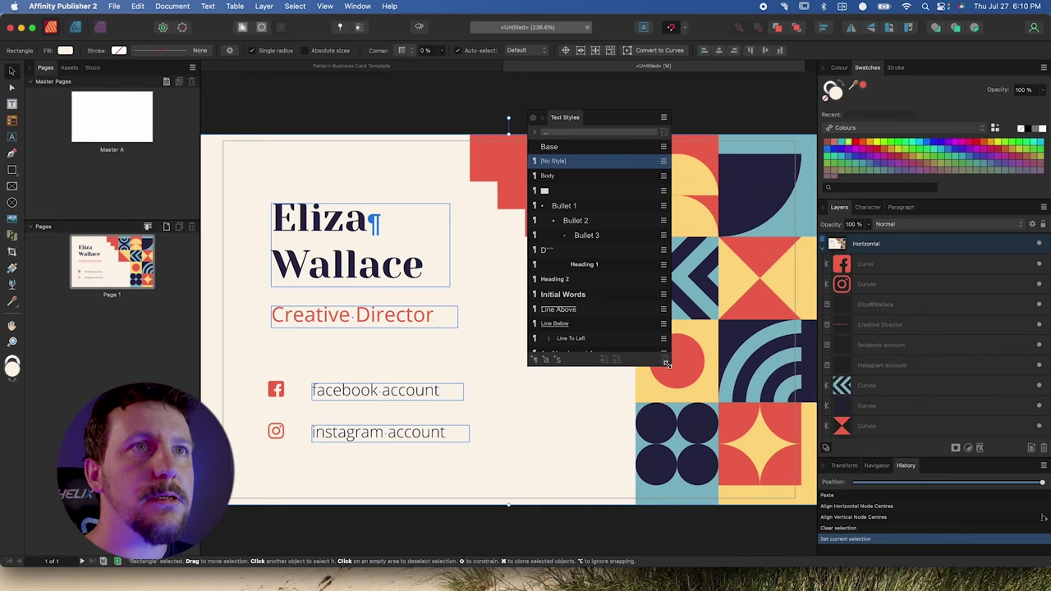
left_click_drag(669, 365, 657, 511)
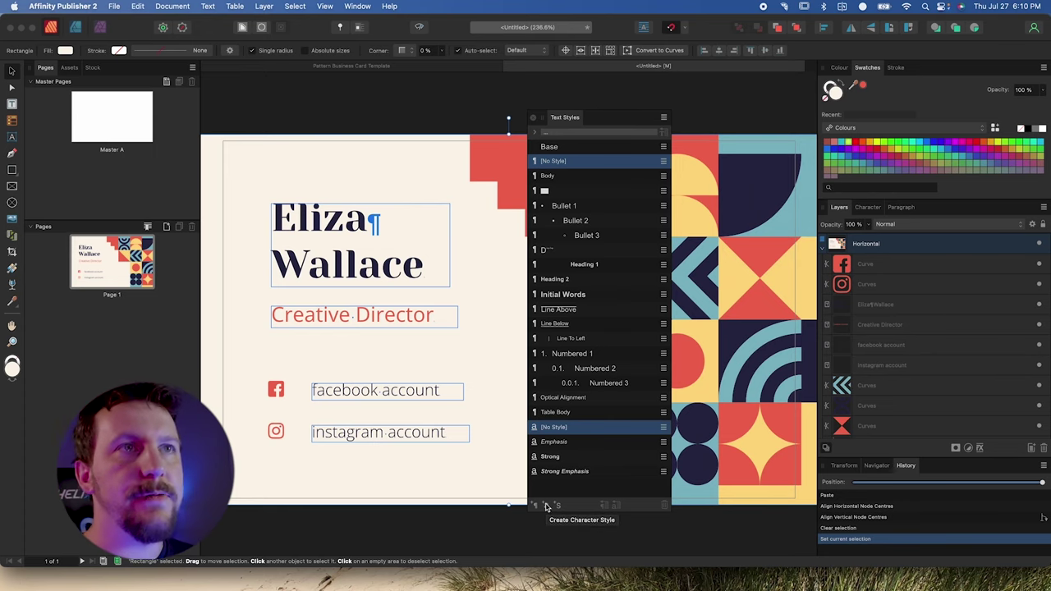
key("Escape")
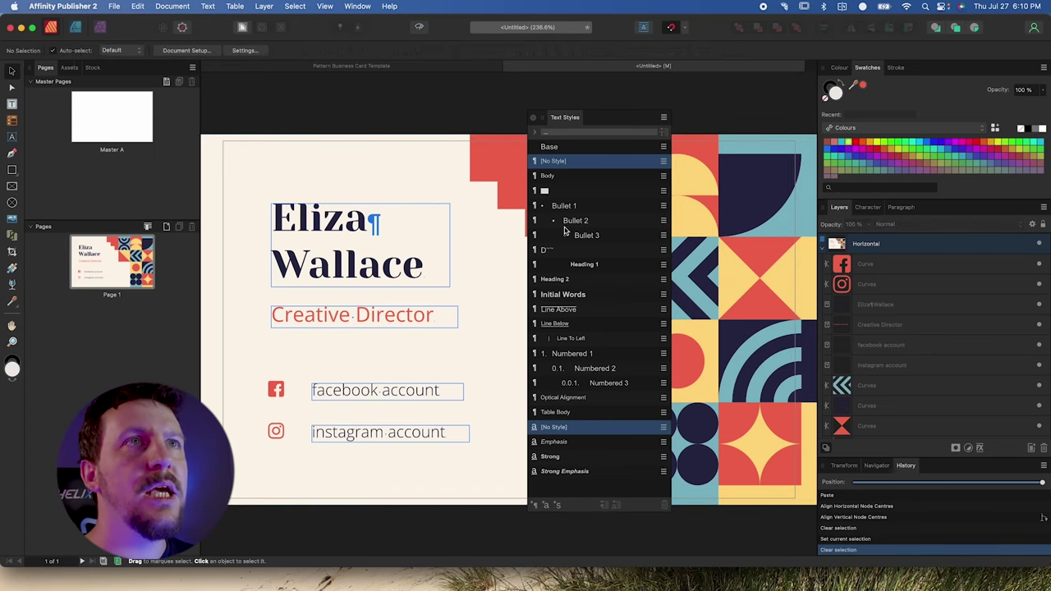
- Examine the Body text style's parent style and character font settings, and close its editor without changing anything
right_click(566, 179)
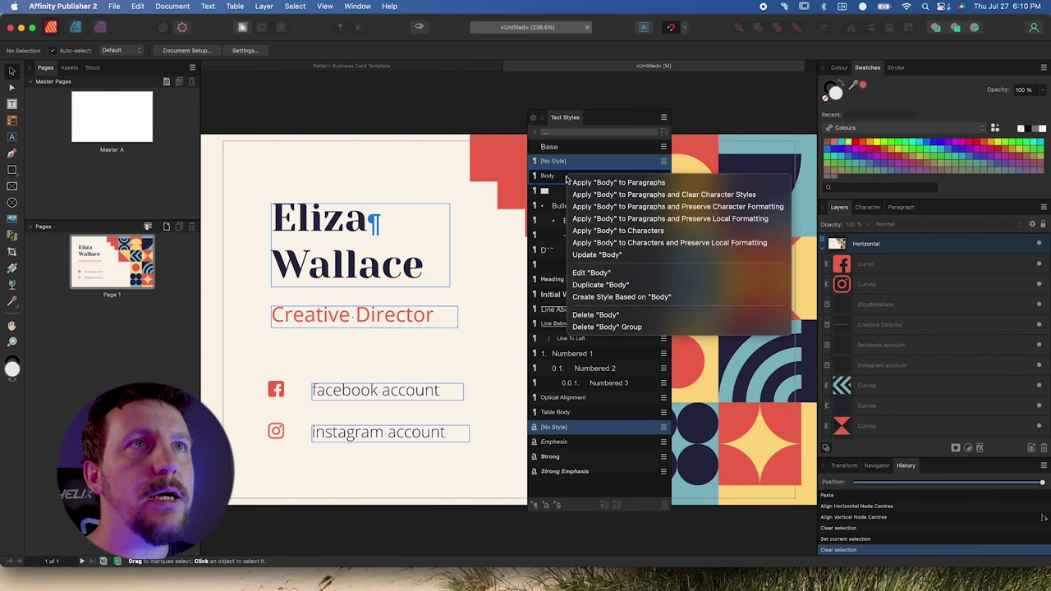
left_click(603, 273)
left_click_drag(580, 57, 460, 122)
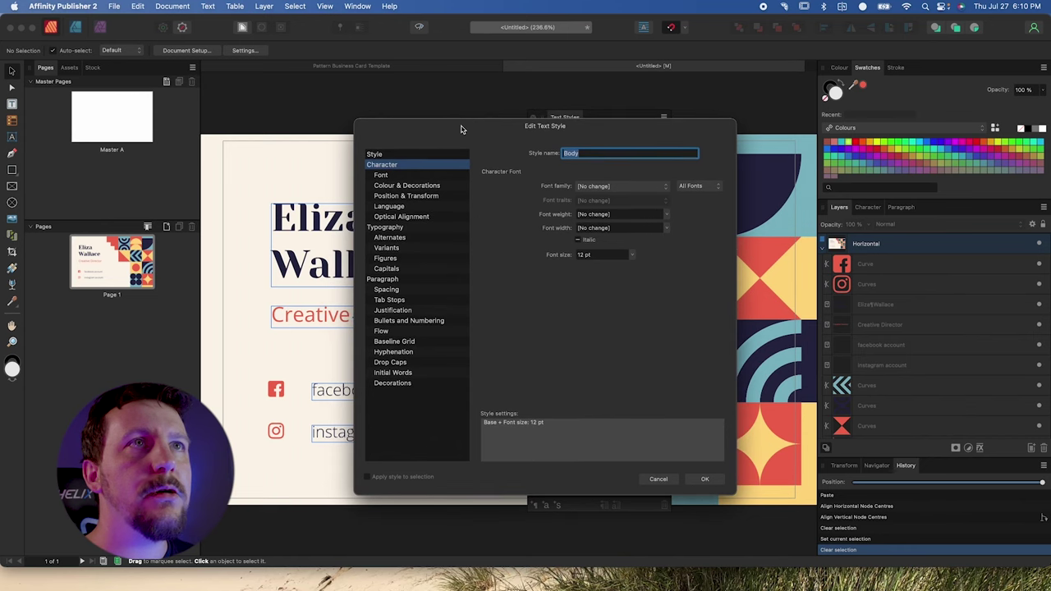
left_click(390, 155)
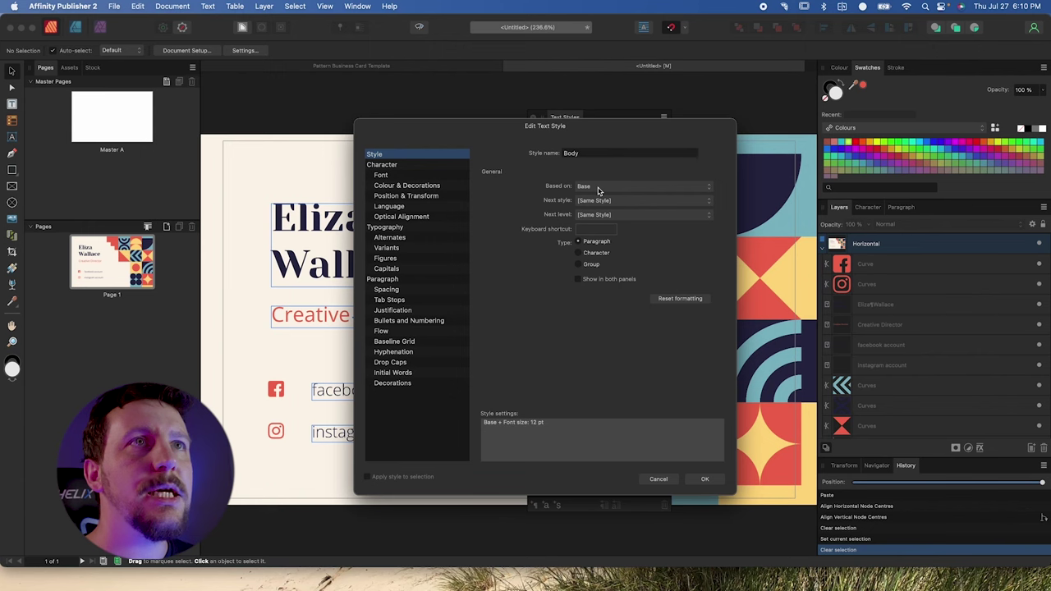
left_click_drag(653, 131, 442, 133)
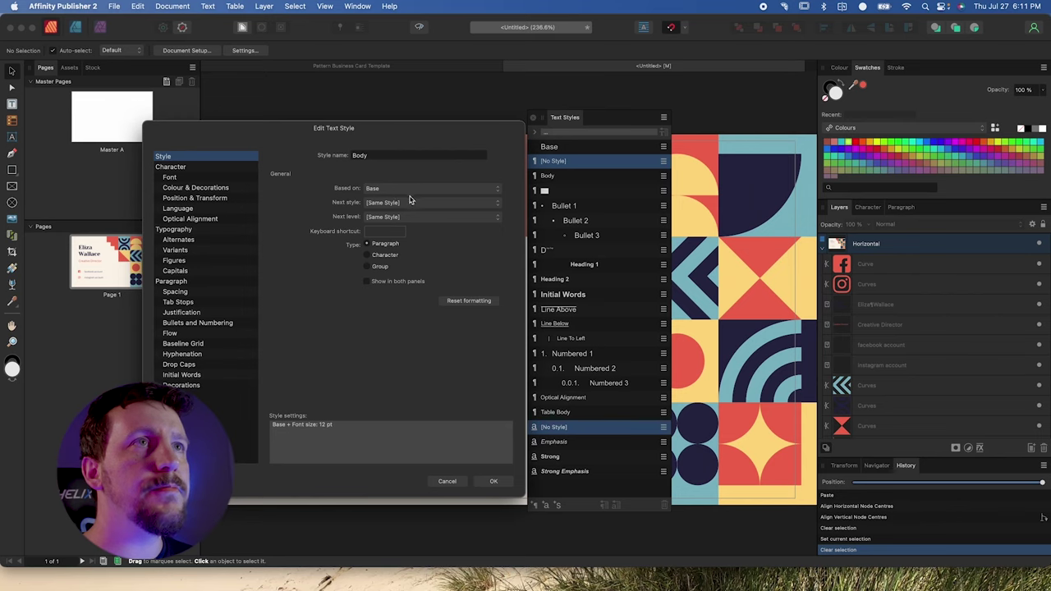
left_click(185, 169)
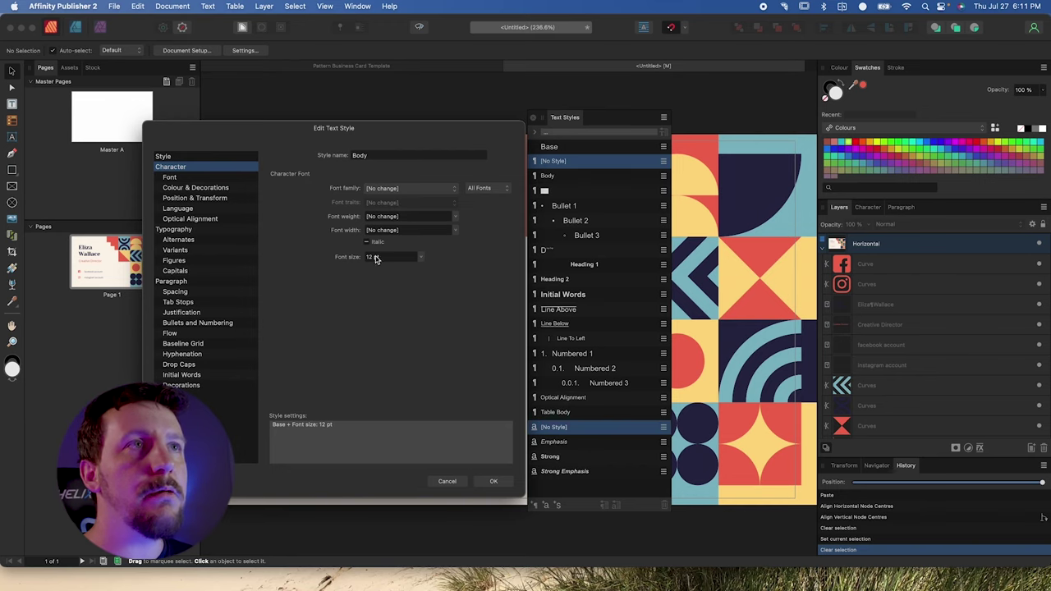
left_click(447, 483)
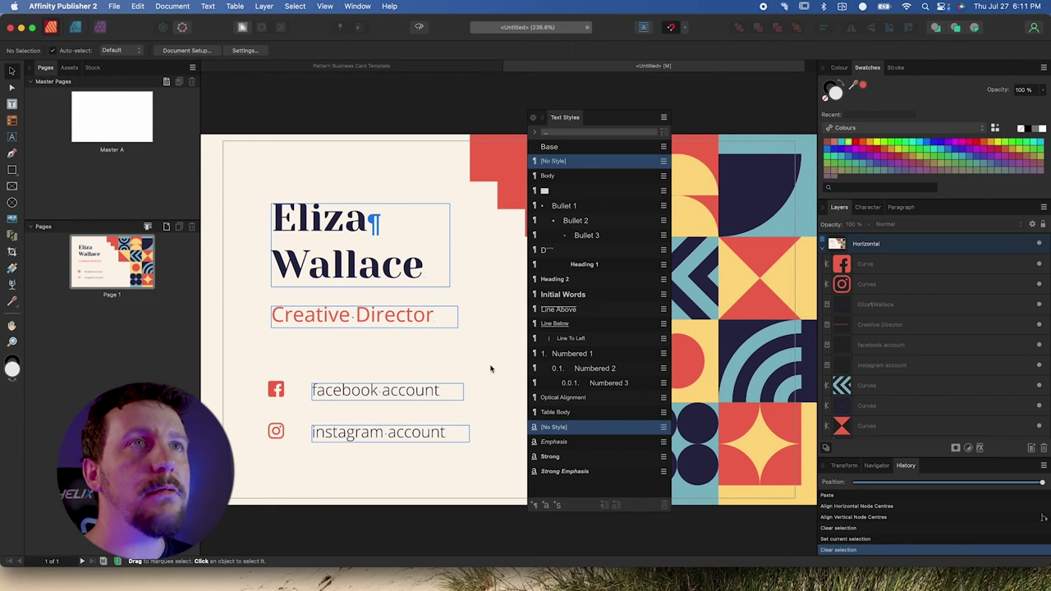
- Apply the Body paragraph style to the instagram account text and update the Base style from the facebook account text's formatting
left_click(416, 432)
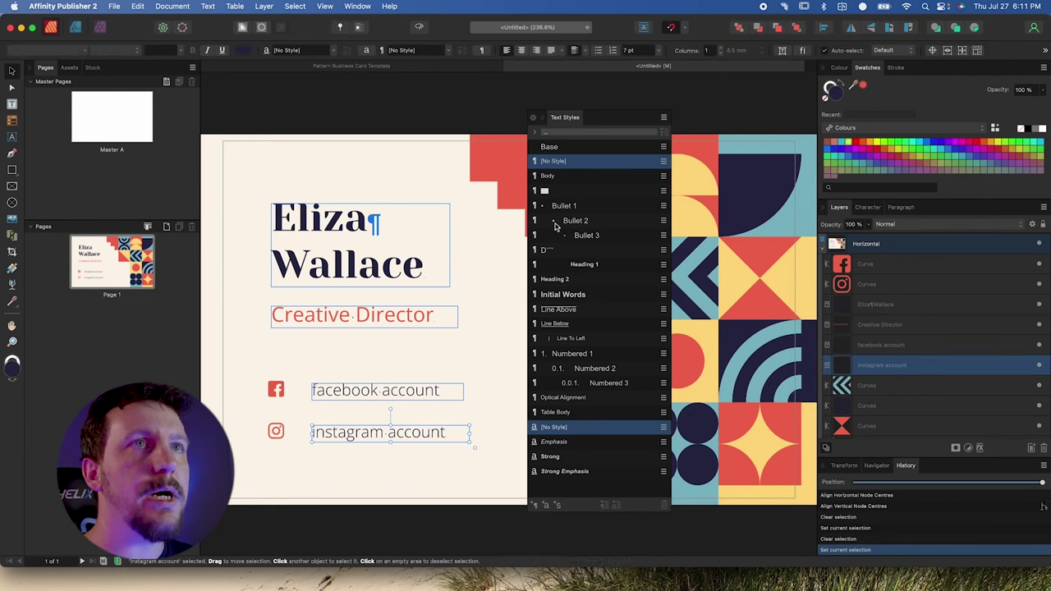
left_click(550, 177)
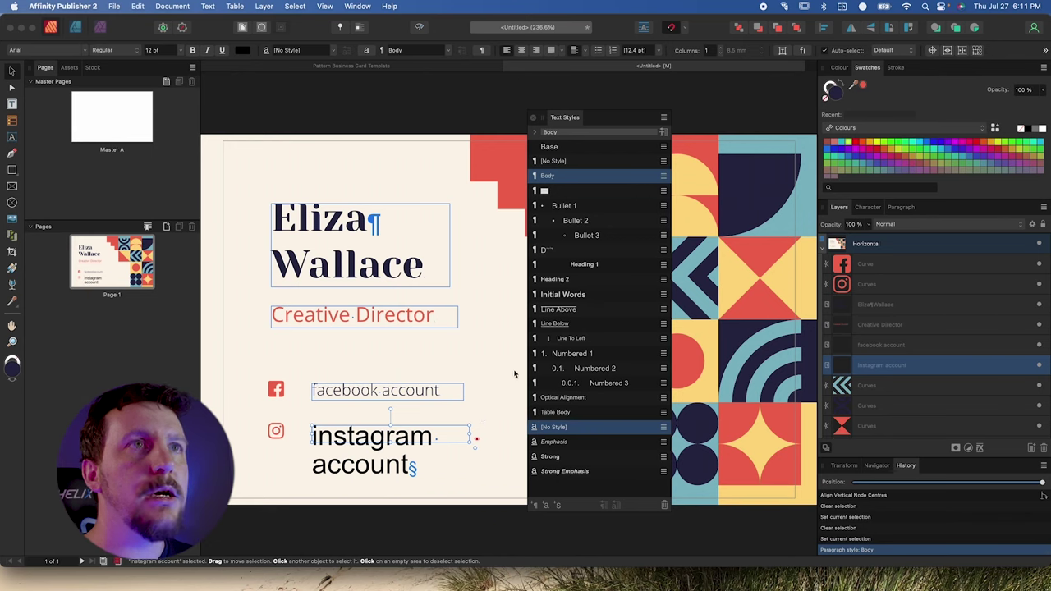
left_click(409, 394)
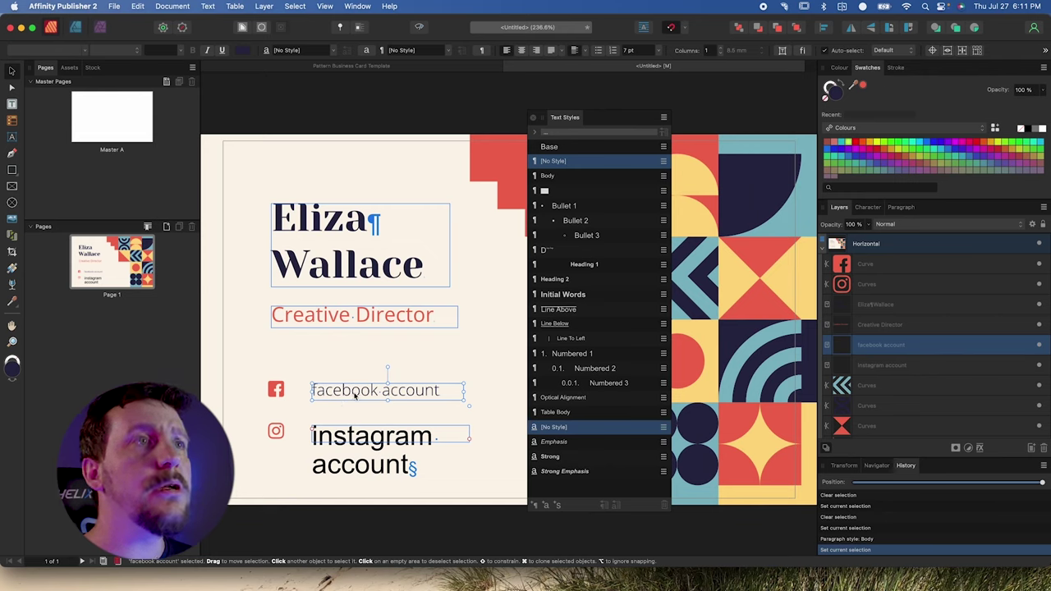
right_click(560, 148)
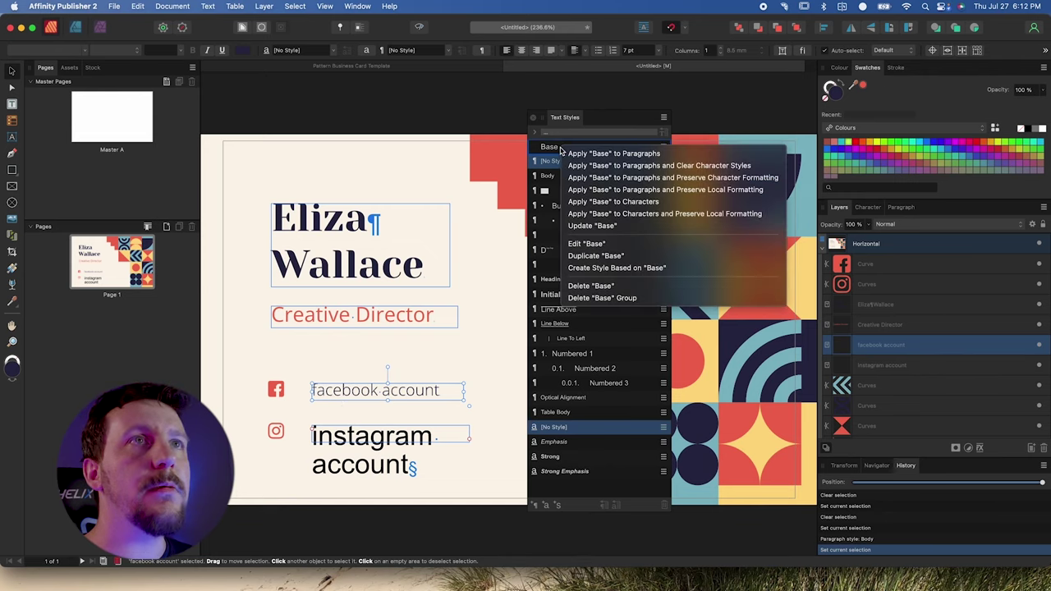
left_click(592, 226)
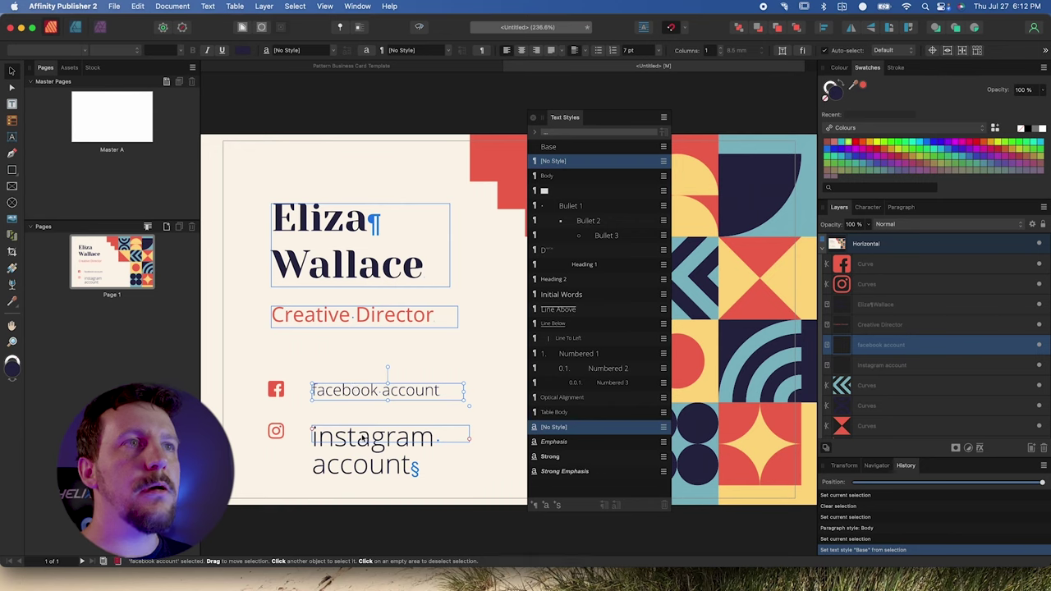
- Edit the Body style applied to the instagram account text so its font size is set to [No change]
left_click(365, 435)
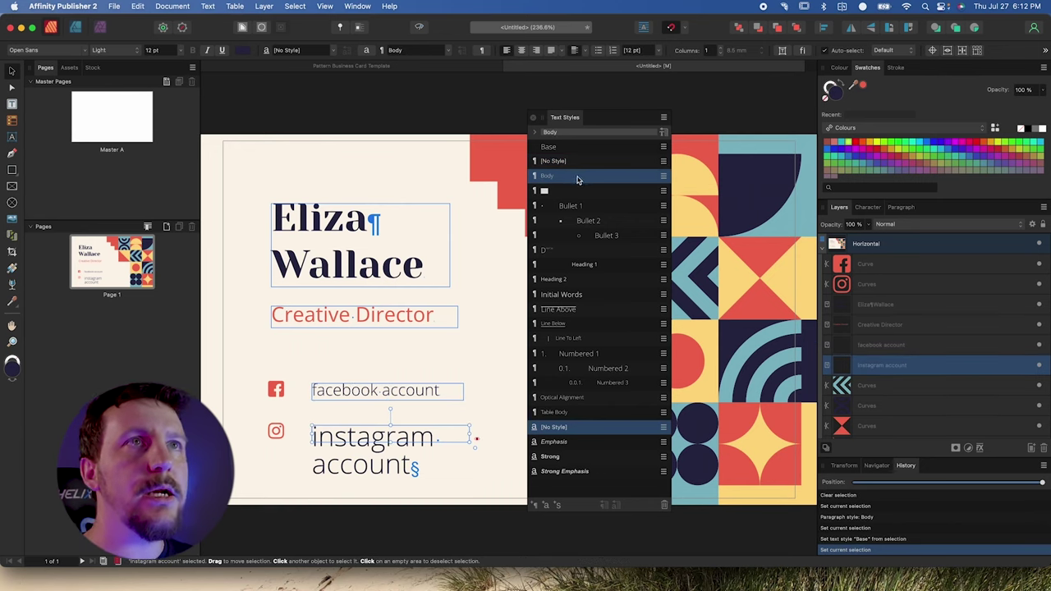
right_click(577, 180)
left_click(619, 280)
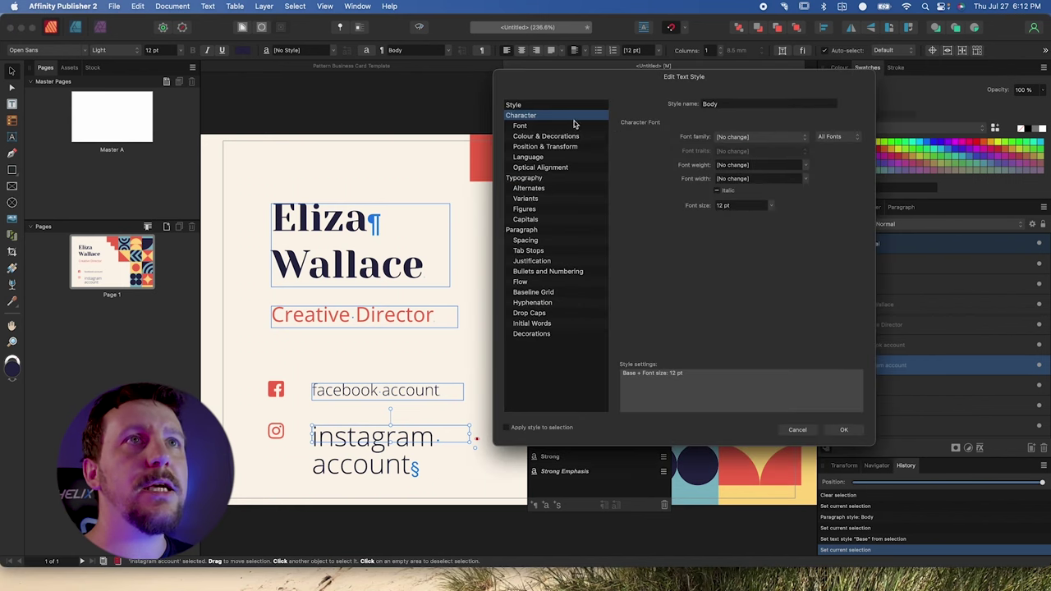
left_click(772, 209)
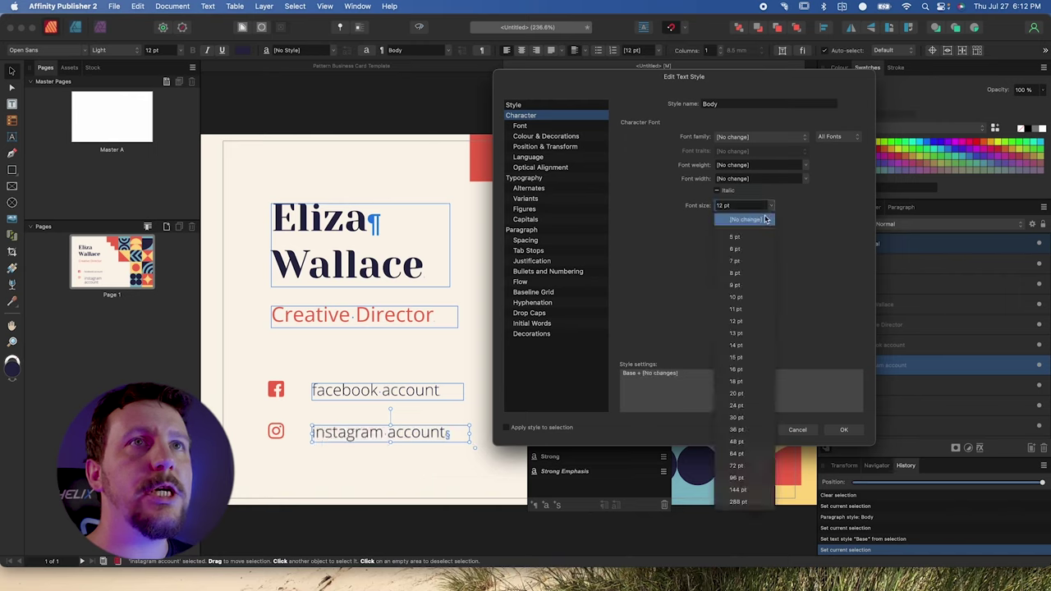
left_click(764, 218)
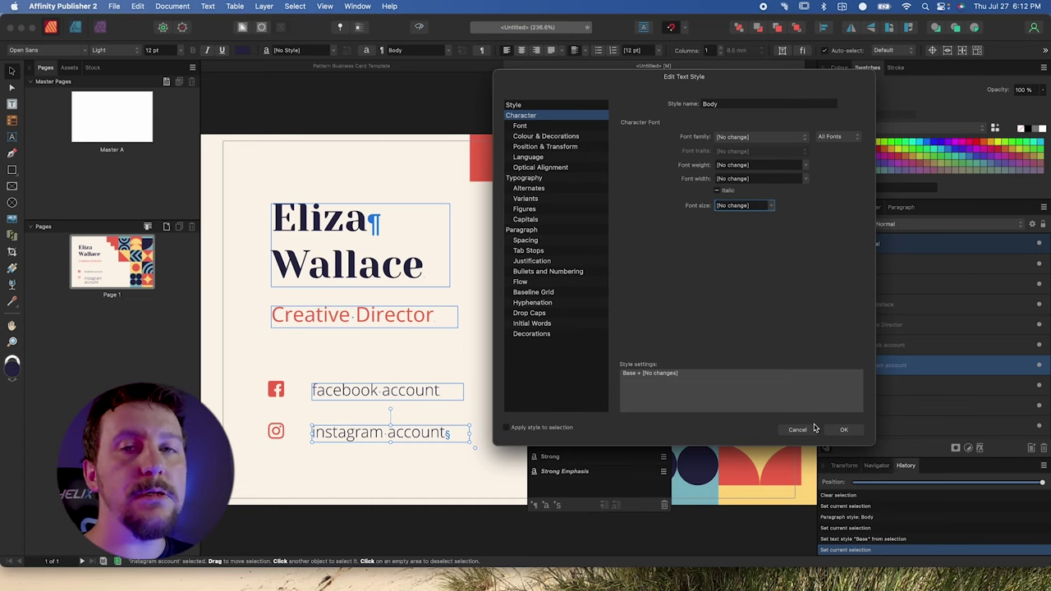
left_click(844, 432)
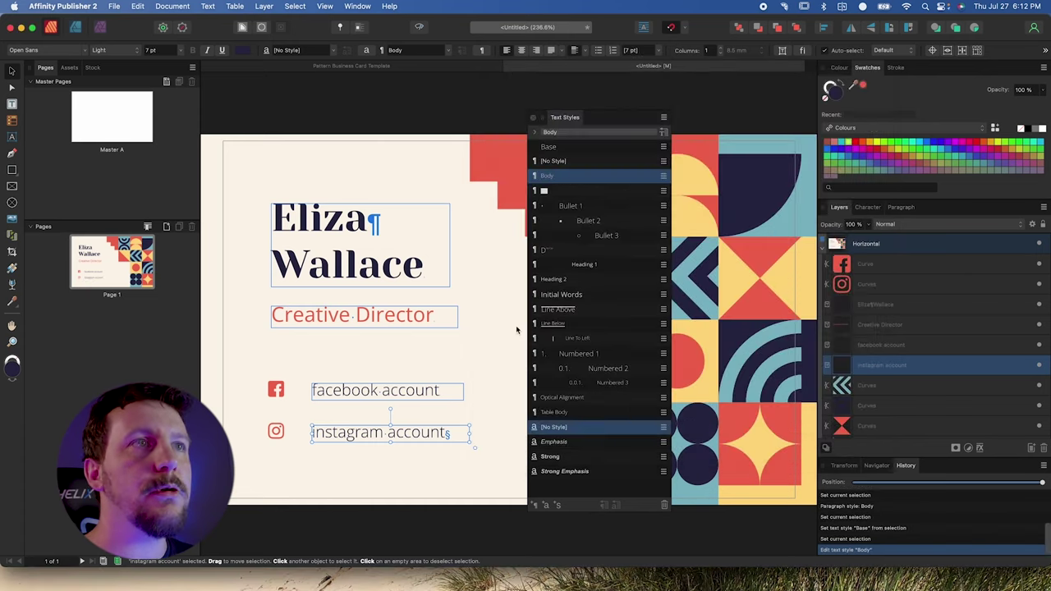
- Select the Creative Director text with the Move tool and apply the Heading 2 paragraph style to it
left_click(387, 338)
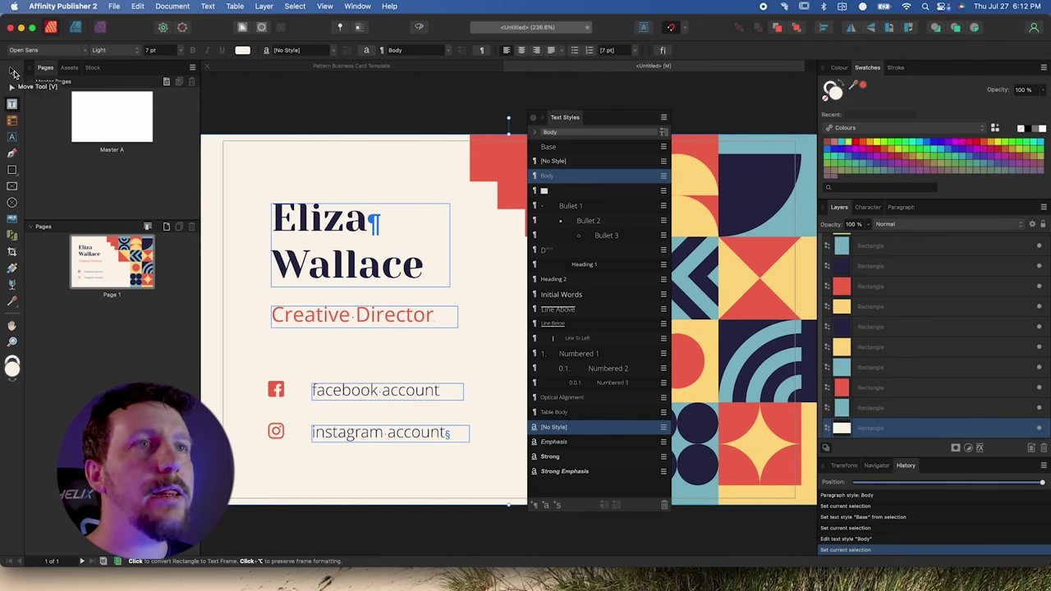
left_click(13, 73)
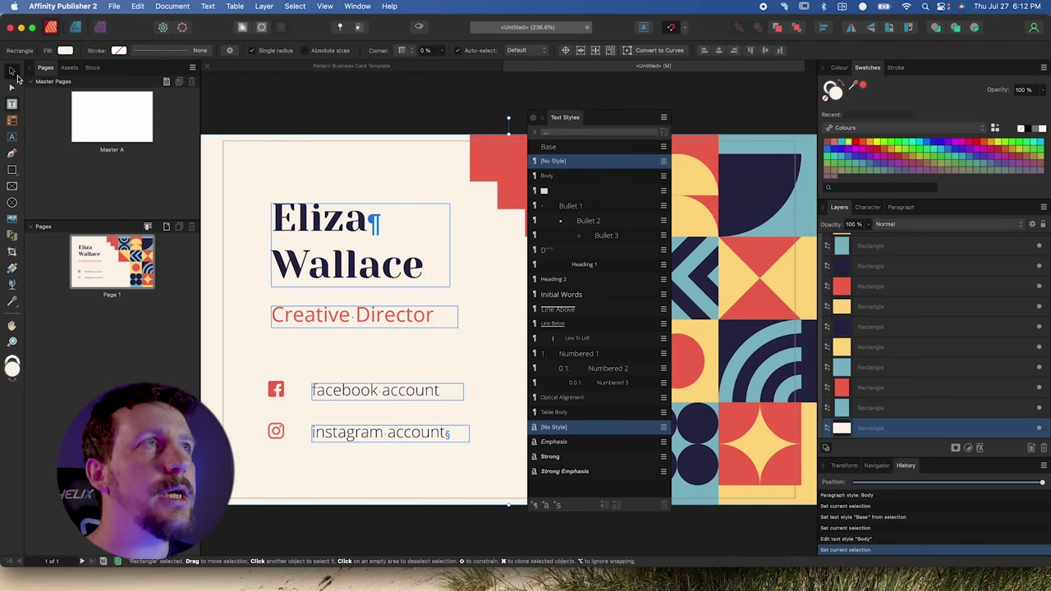
left_click(439, 320)
left_click(563, 282)
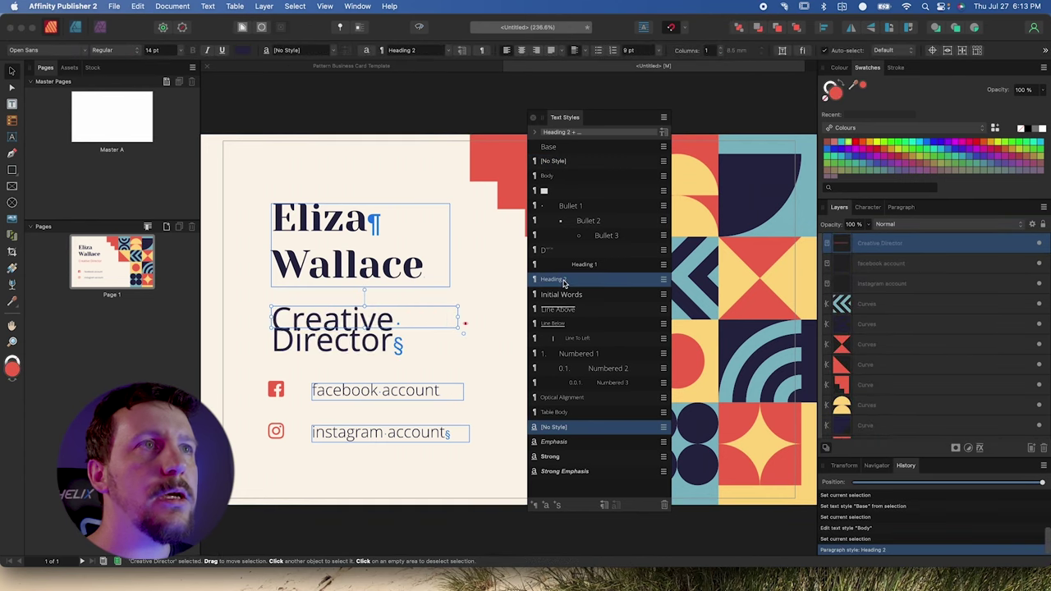
- Edit the Heading 2 text style and set its font size to 9 pt
right_click(604, 280)
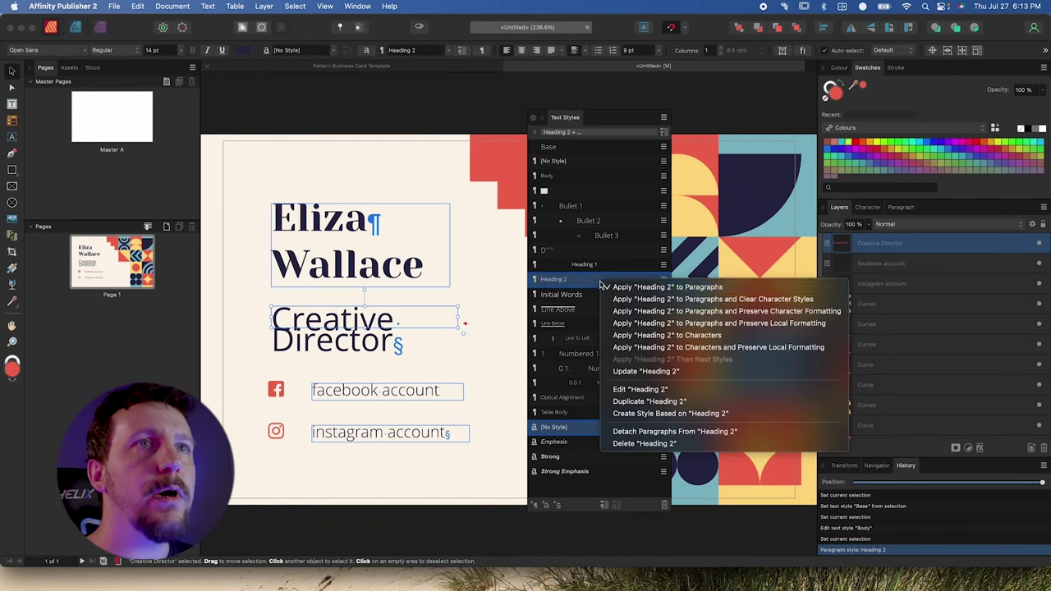
left_click(634, 389)
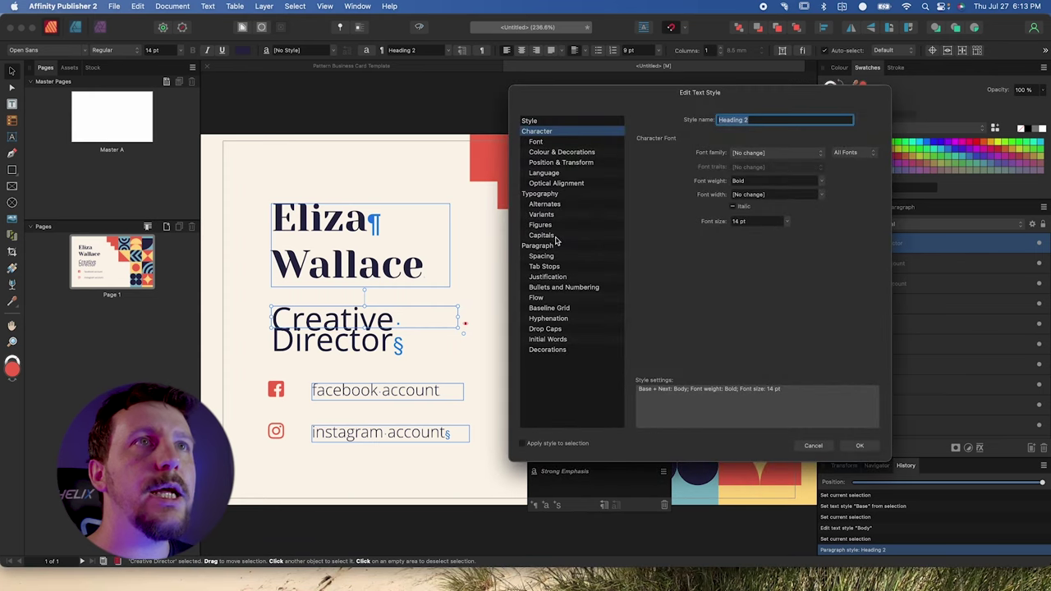
left_click(786, 222)
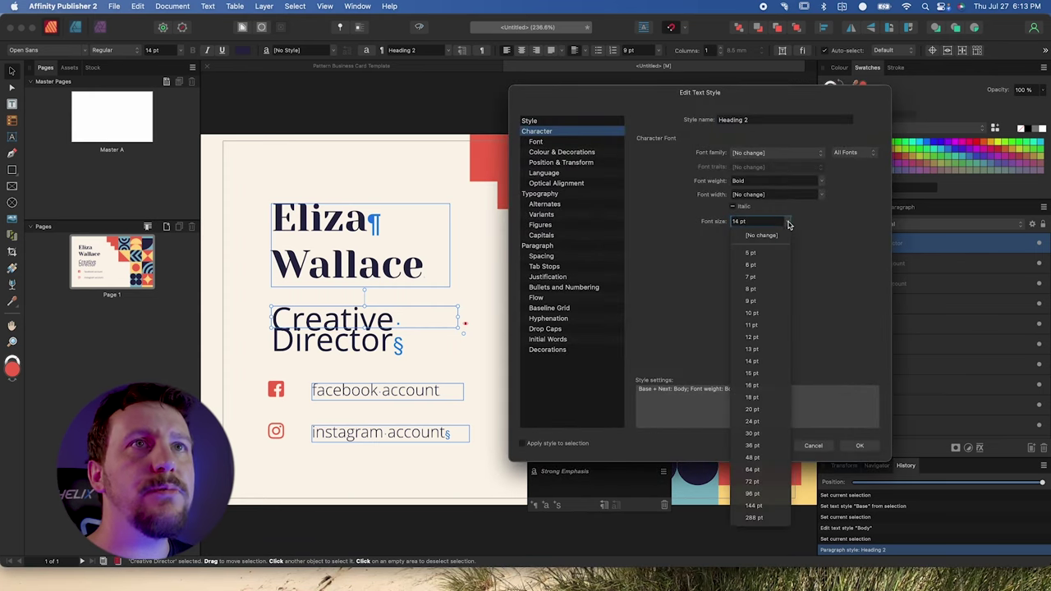
left_click(763, 301)
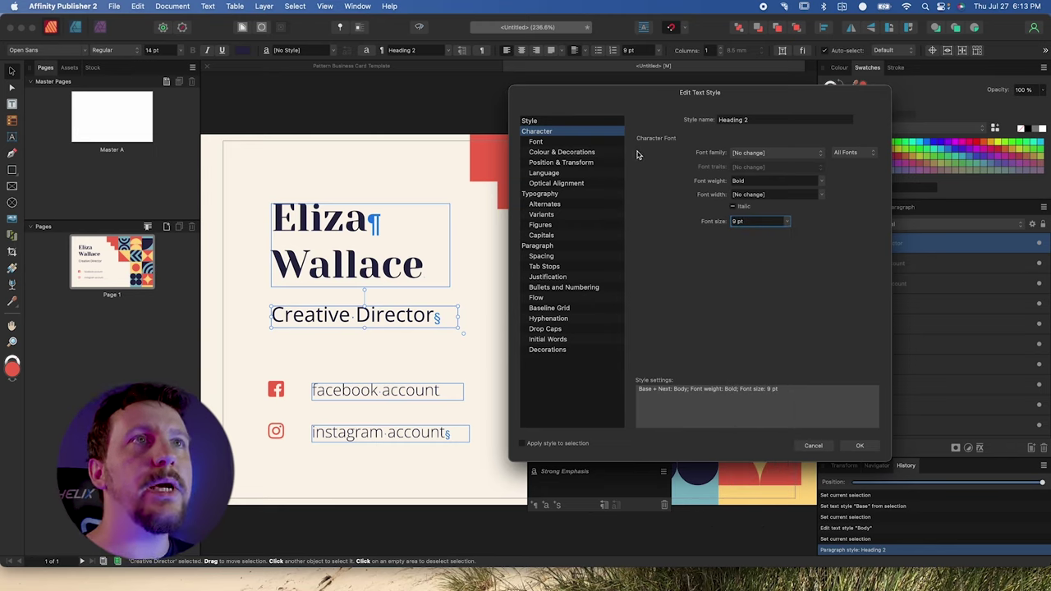
- Set the Heading 2 style's text fill to the card's red, sampled with the colour picker
left_click(579, 154)
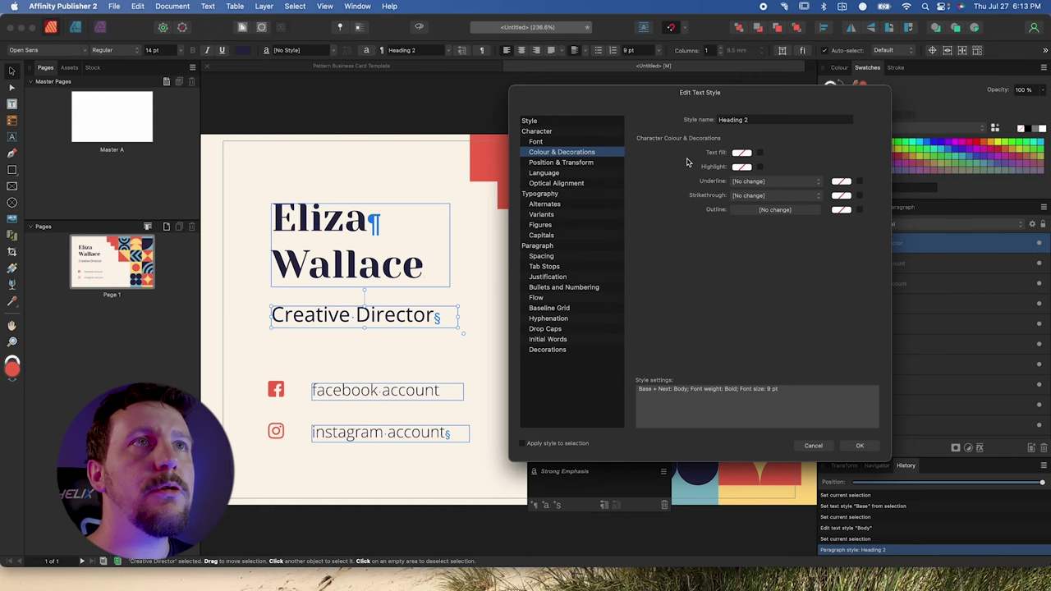
left_click(742, 153)
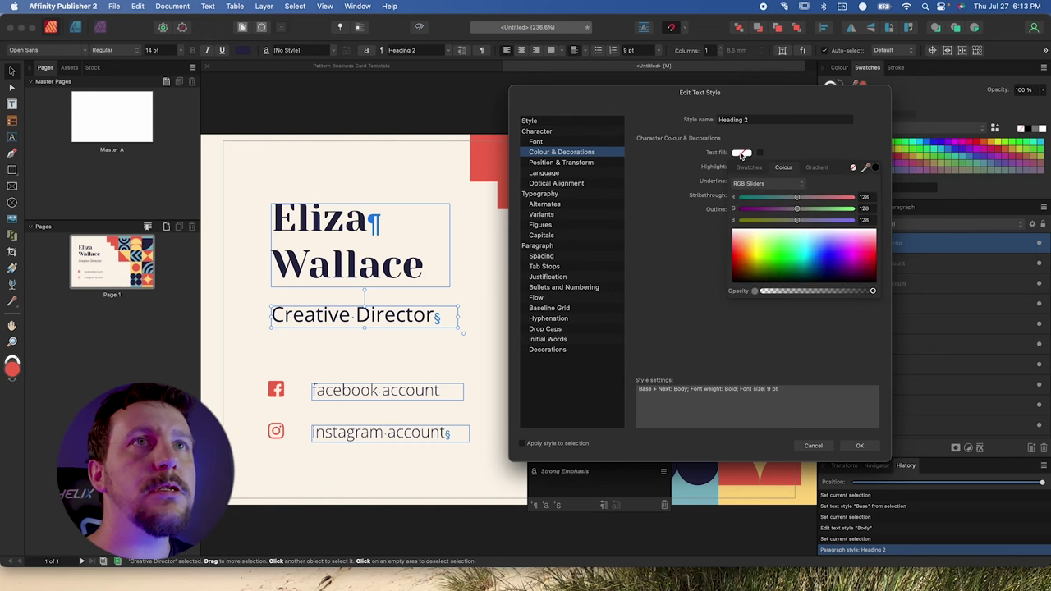
left_click_drag(873, 103, 753, 132)
left_click(628, 193)
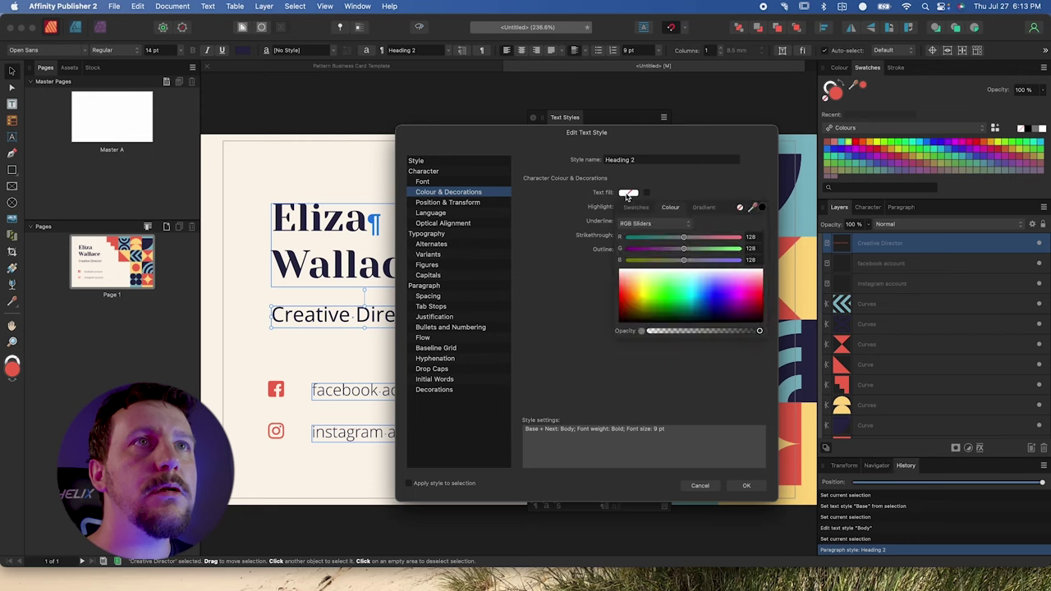
left_click(755, 208)
mouse_move(754, 208)
left_mouse_down()
mouse_move(814, 141)
mouse_move(837, 93)
mouse_move(760, 210)
left_mouse_up()
left_click_drag(529, 138, 672, 138)
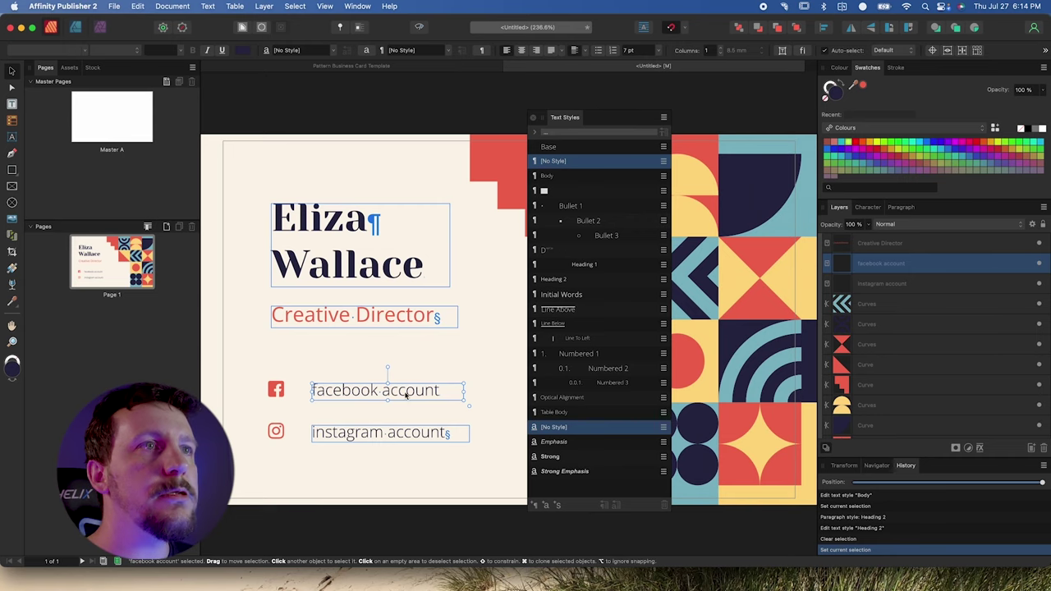
- Apply the Body paragraph style to the facebook account text and deselect it
left_click(557, 177)
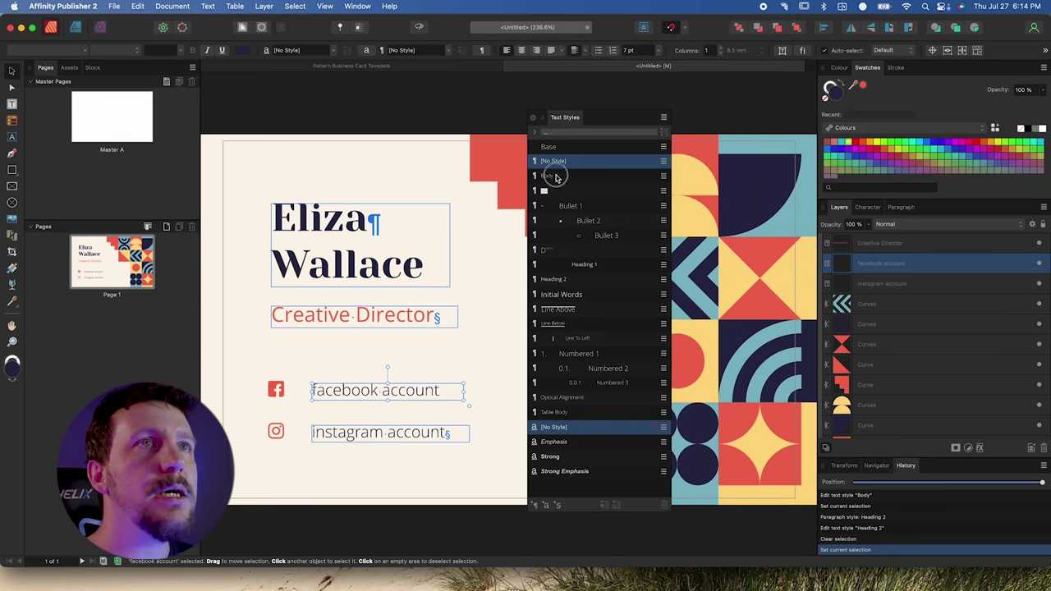
left_click(303, 105)
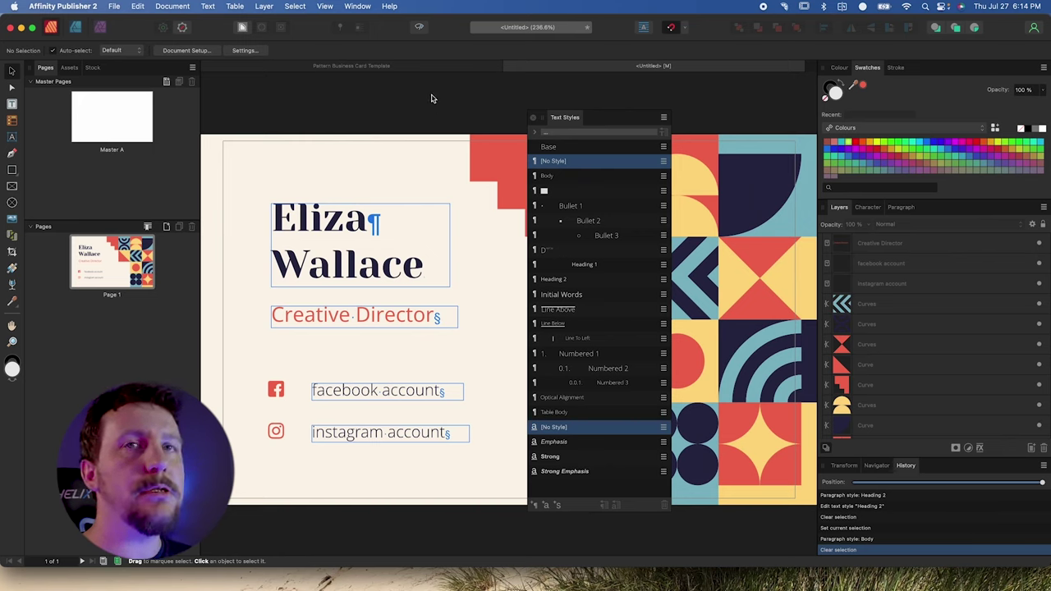
- Edit the Base text style and set its font family to Arial
right_click(597, 150)
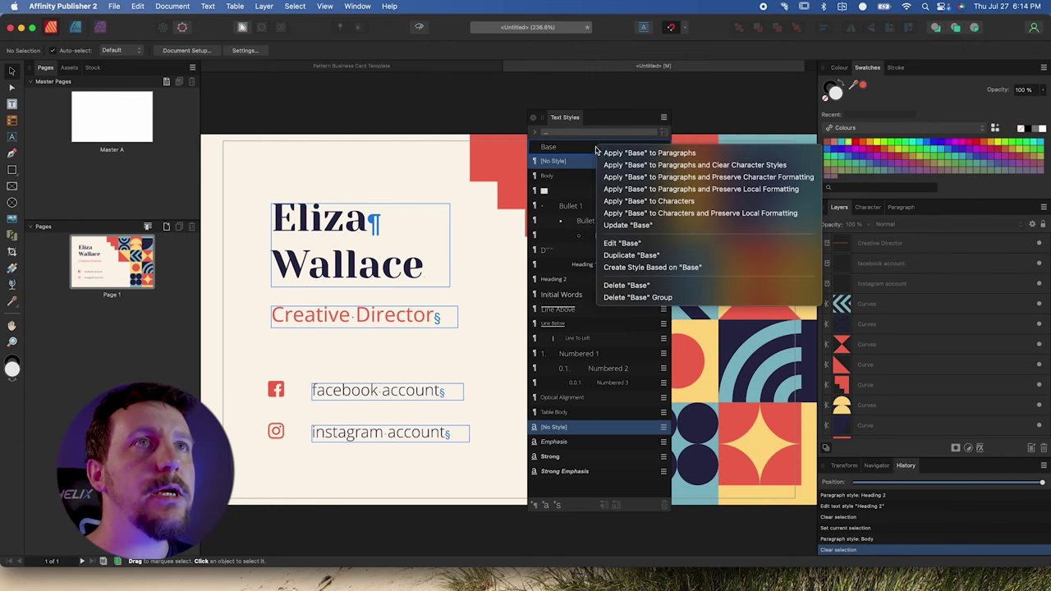
left_click(647, 244)
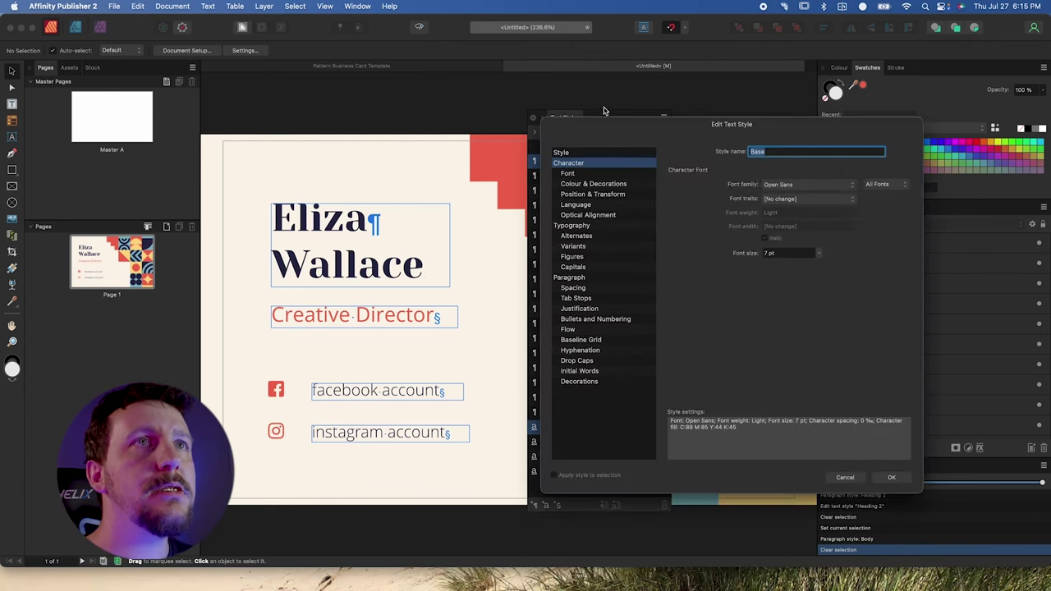
left_click(799, 186)
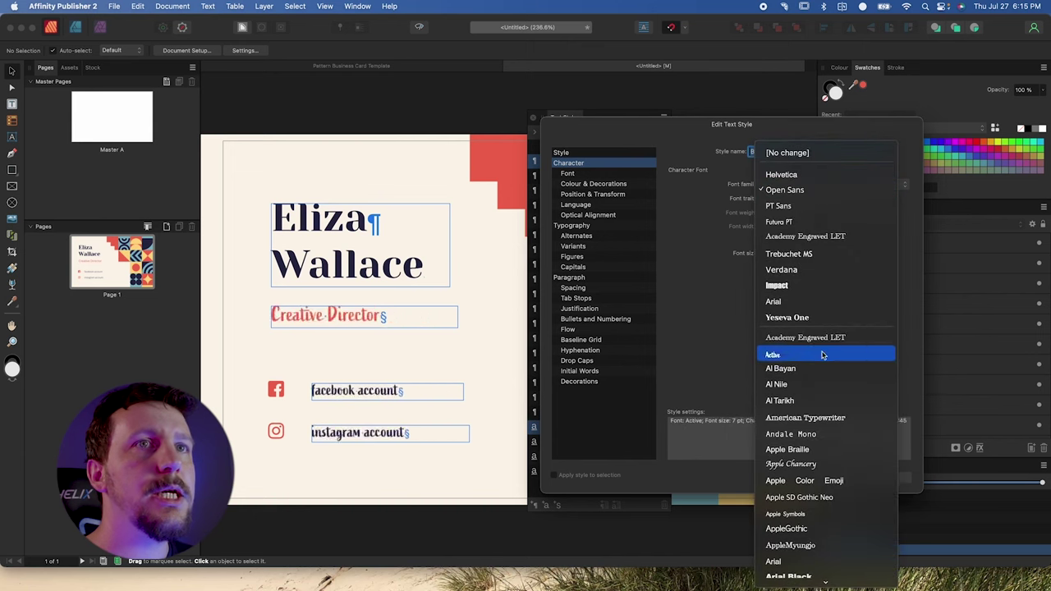
left_click(790, 304)
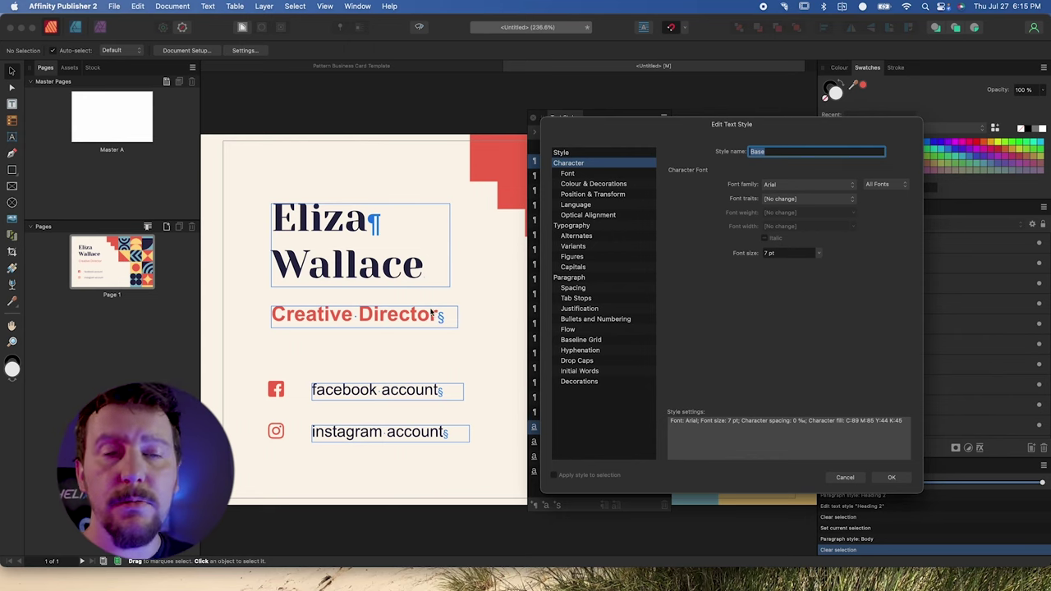
key("Return")
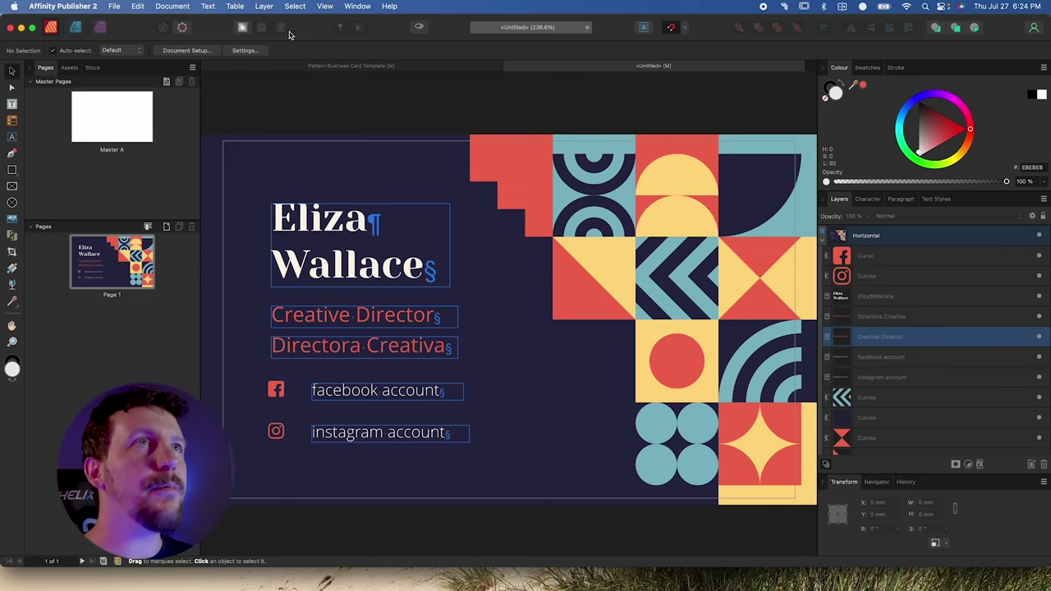
- Show the Preflight checks and look at the spelling suggestions for "Directora" in the Directora Creativa text
left_click(363, 8)
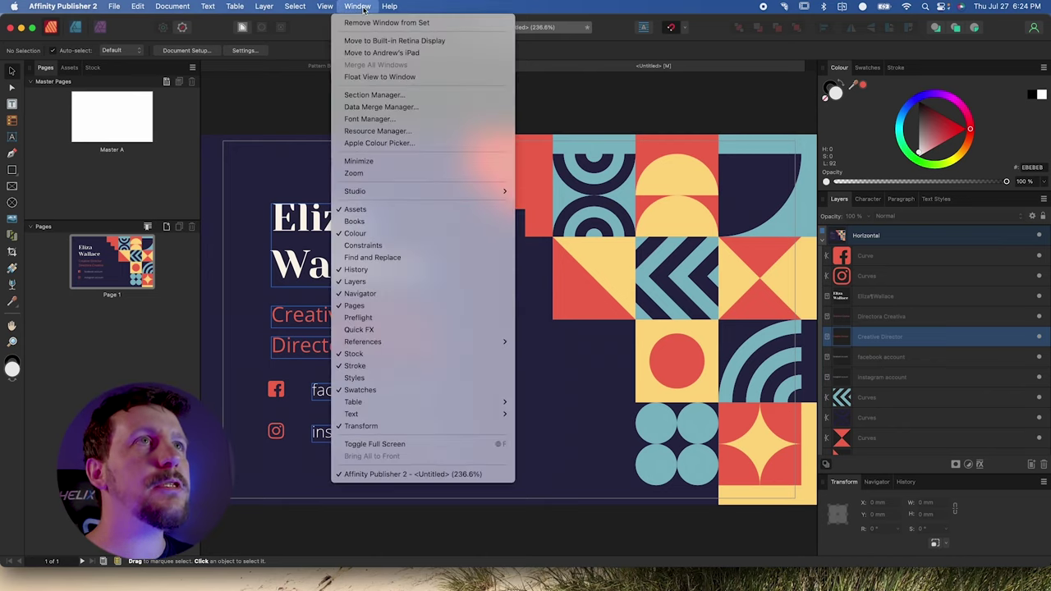
left_click(381, 318)
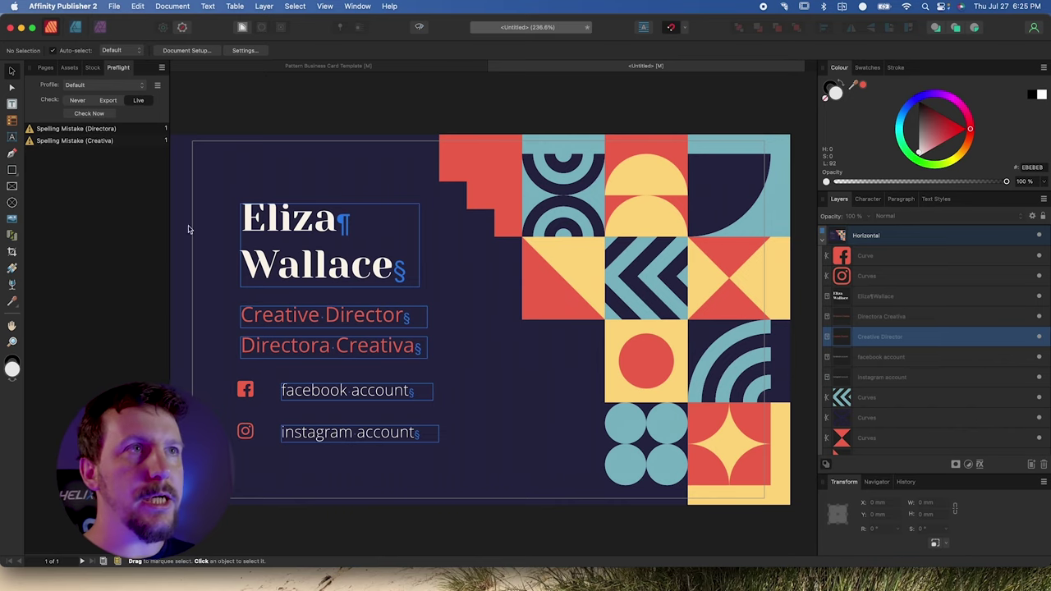
left_click(285, 351)
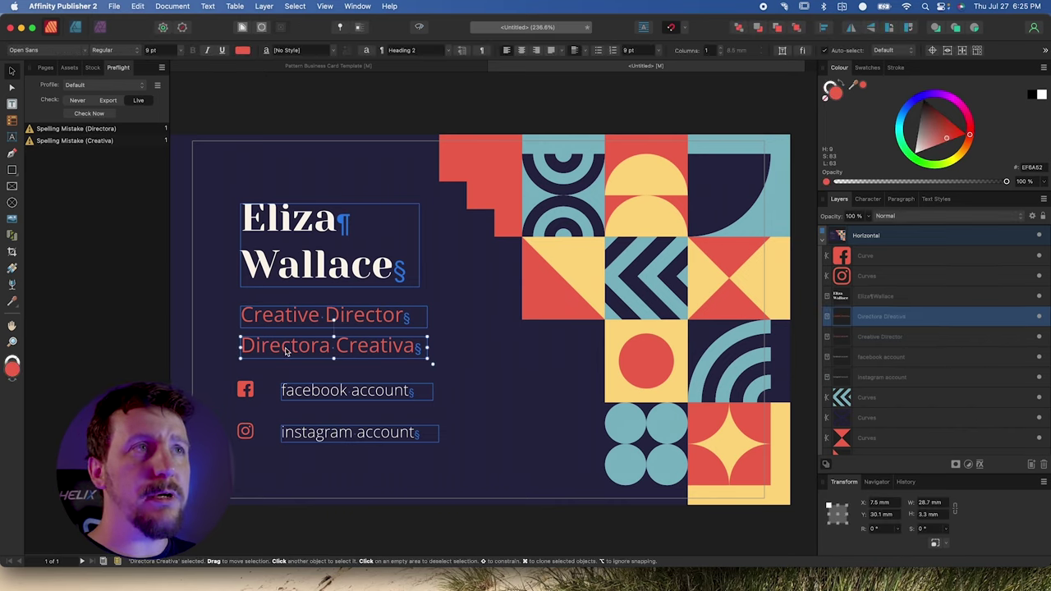
right_click(285, 351)
double_click(285, 350)
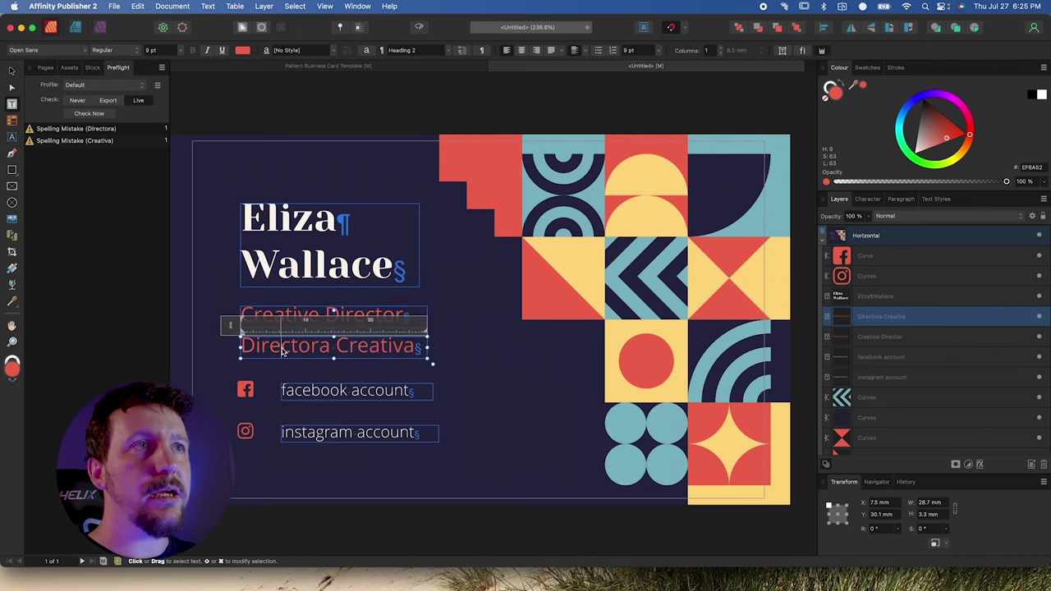
right_click(286, 349)
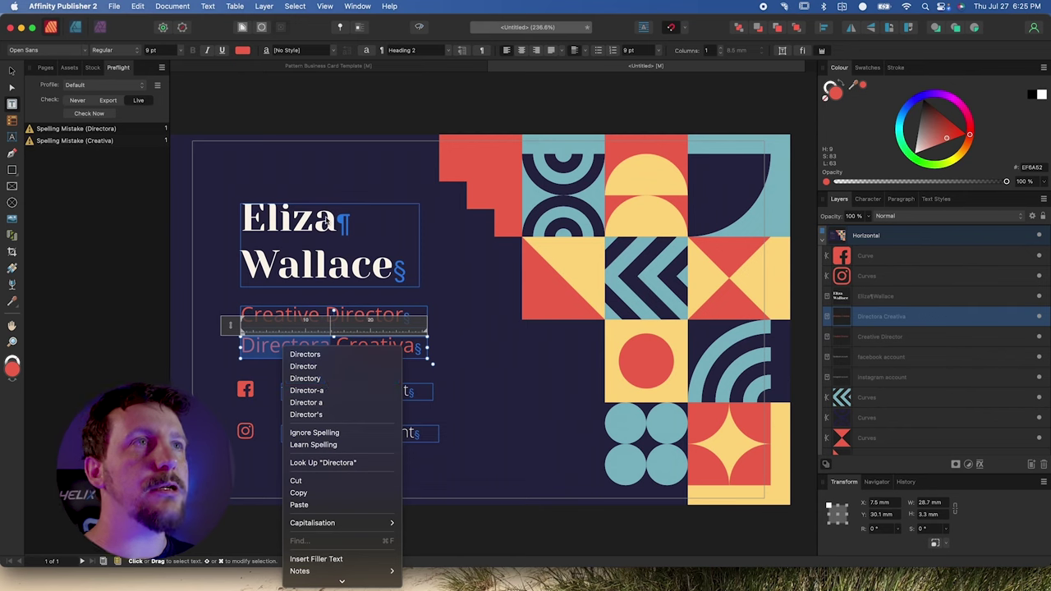
left_click(391, 220)
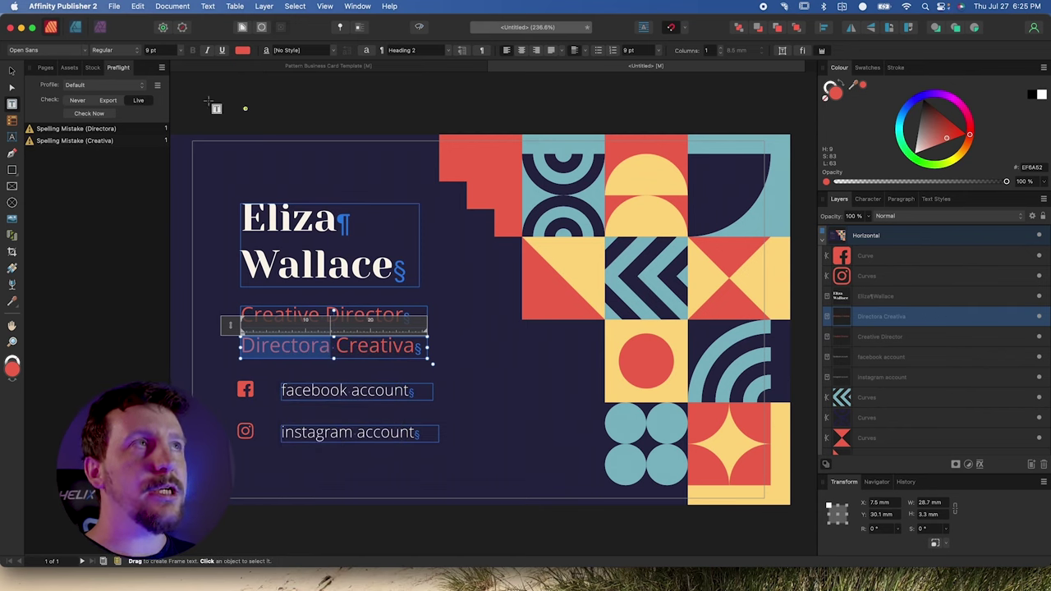
left_click(12, 70)
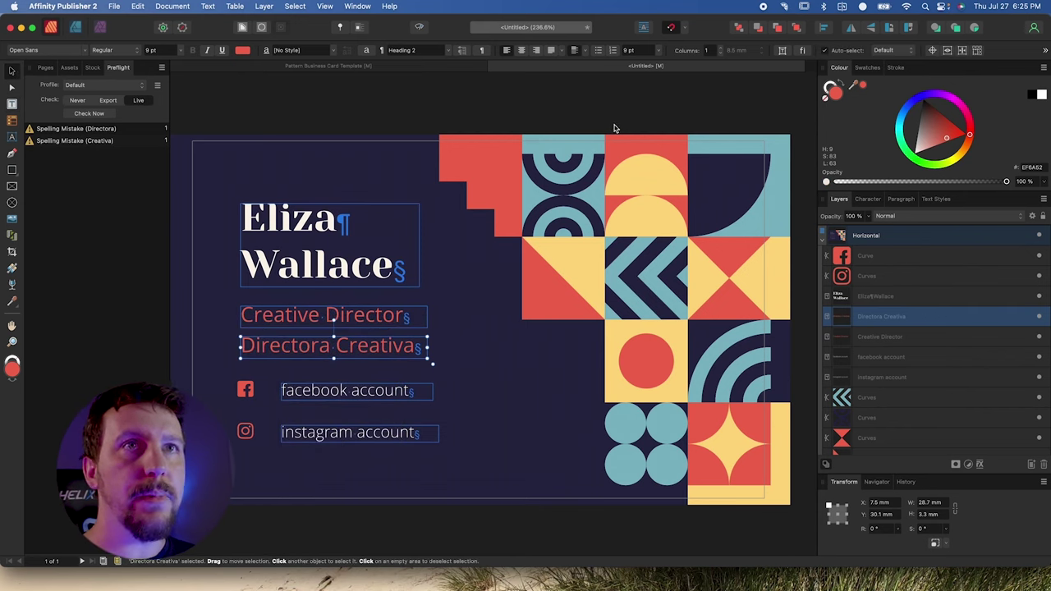
- Undock the Text Styles and Character panels and place them side by side over the card
left_click_drag(942, 202, 501, 161)
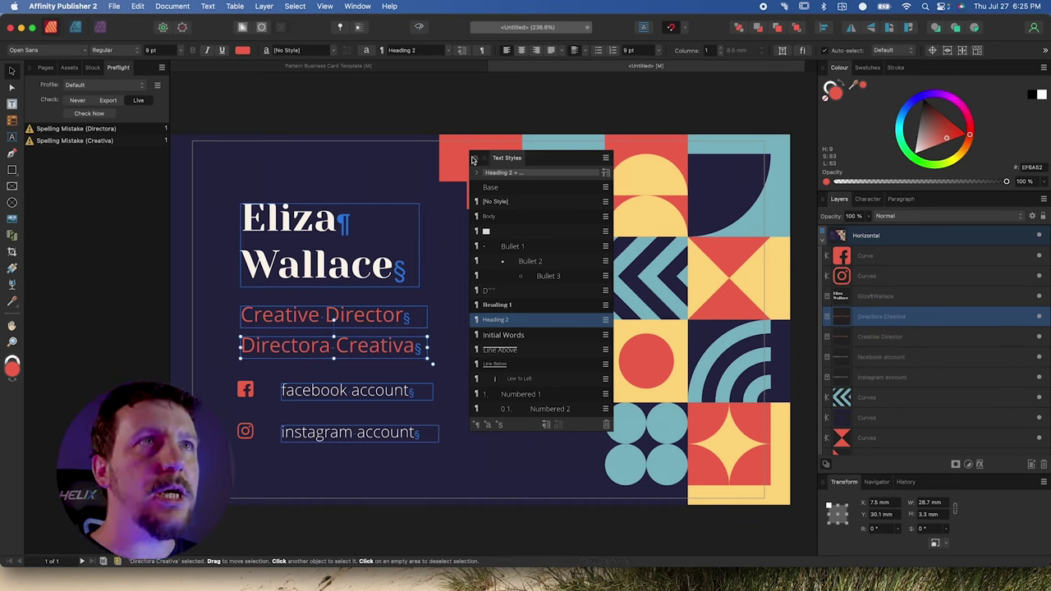
left_click_drag(554, 161, 530, 204)
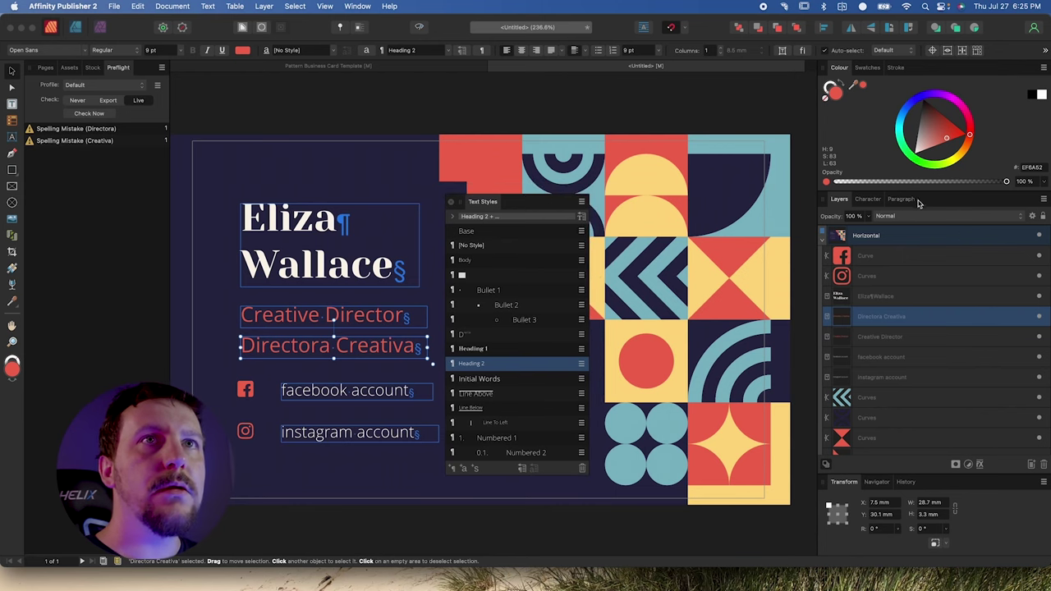
left_click_drag(868, 198, 622, 195)
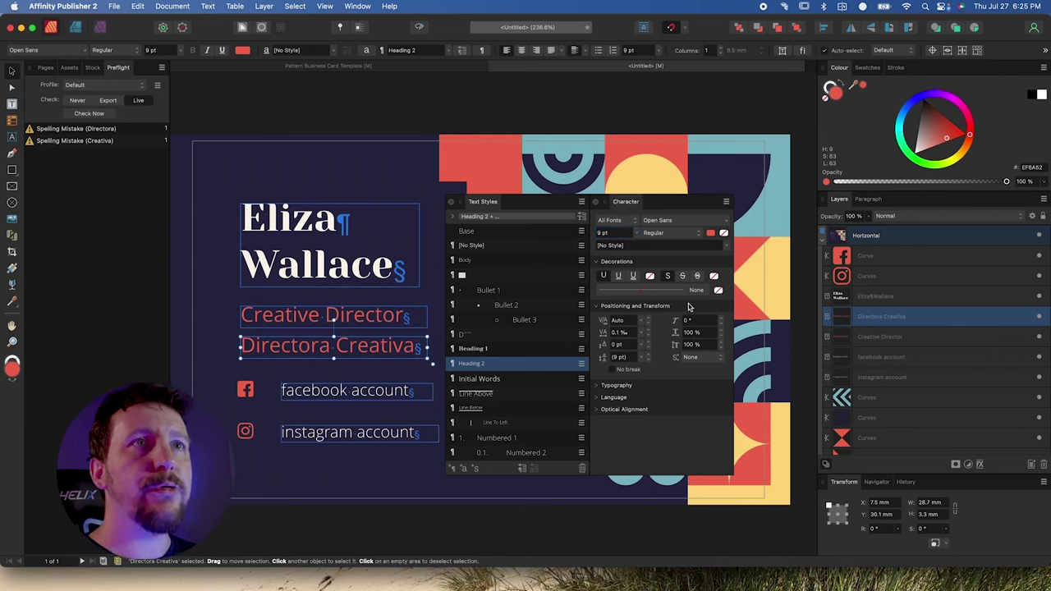
- Set the spelling language of the whole Directora Creativa line to Español
double_click(280, 348)
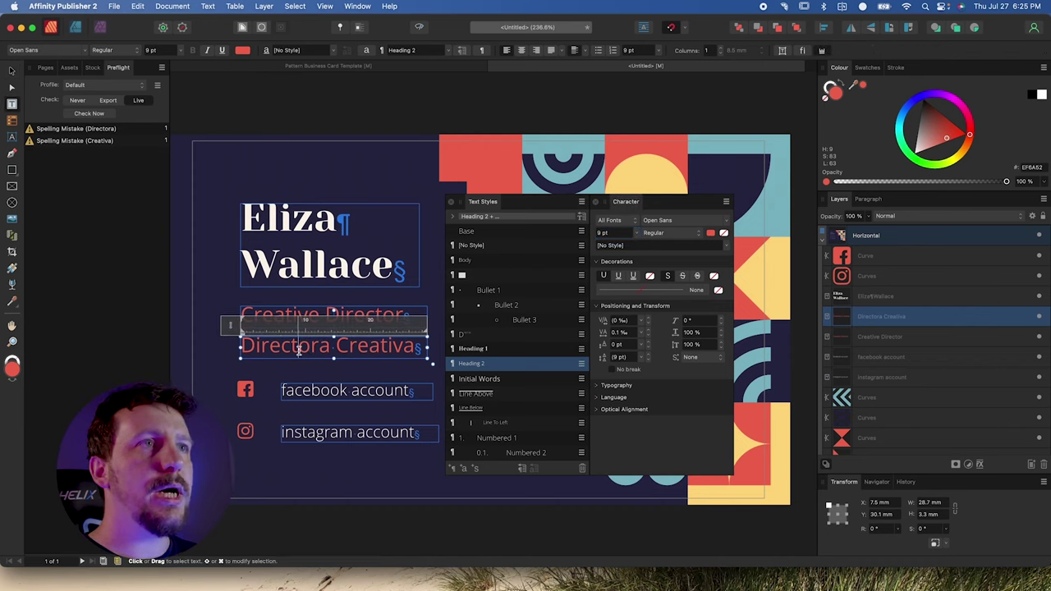
triple_click(300, 349)
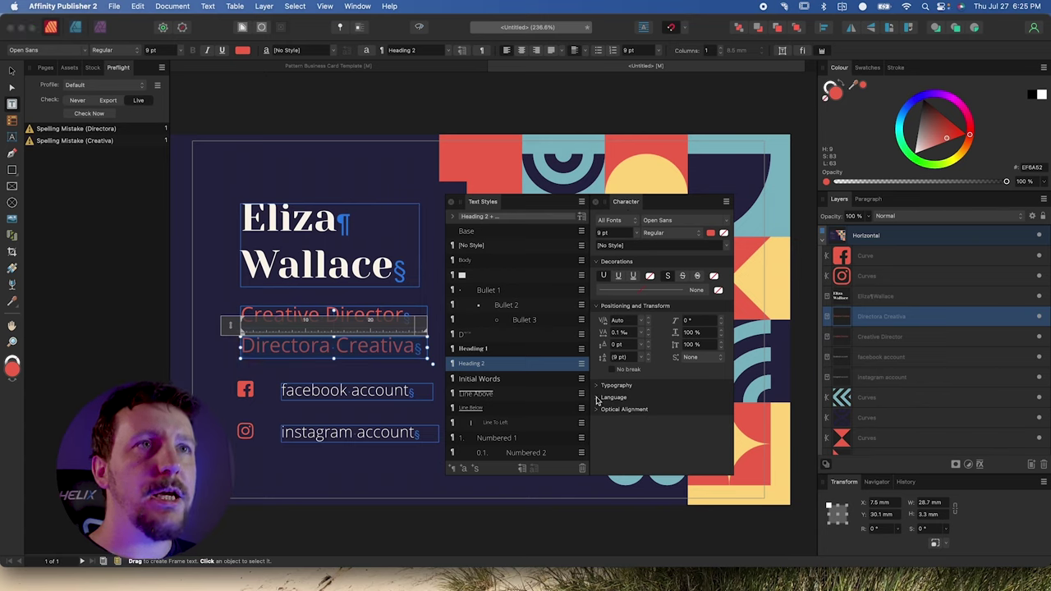
left_click(598, 398)
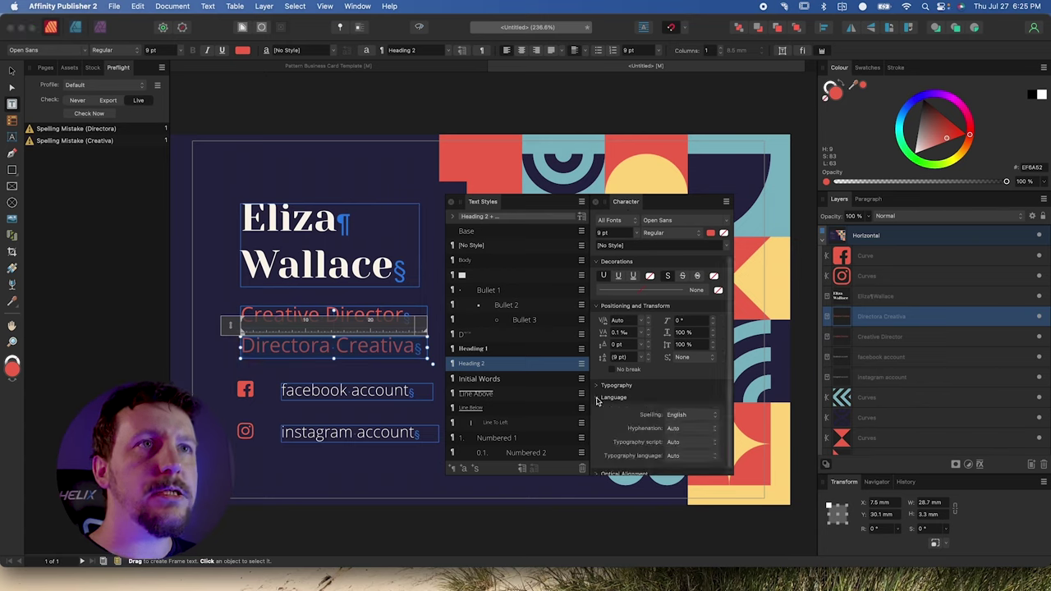
left_click(680, 416)
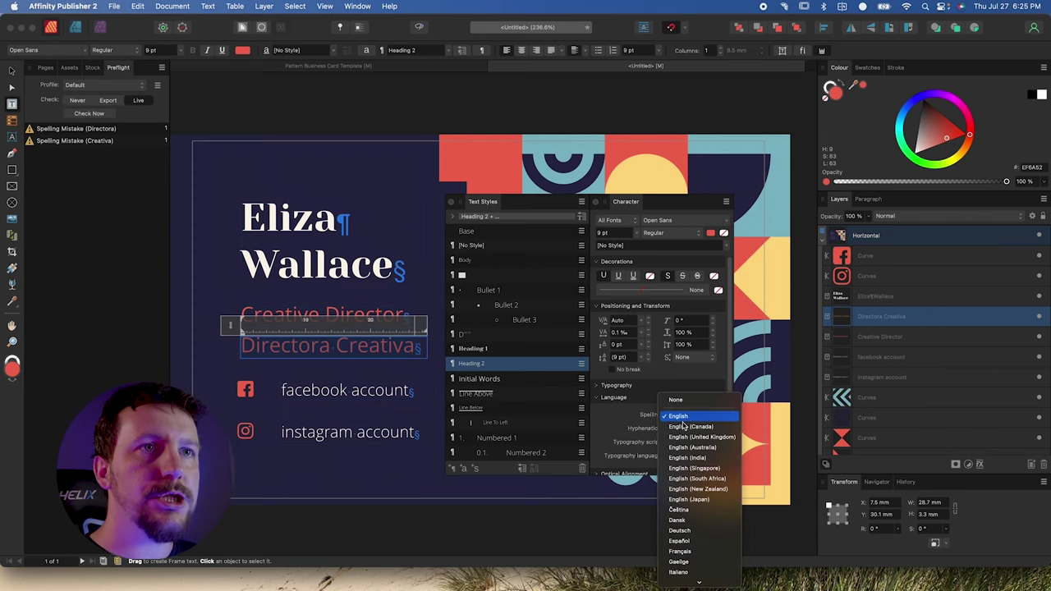
left_click(675, 543)
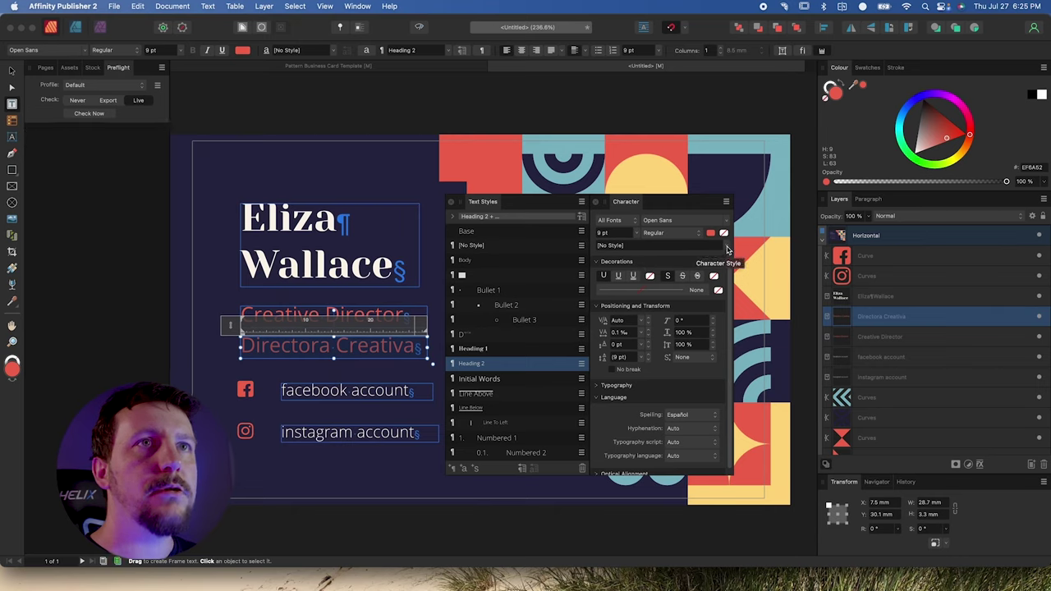
- Create a character style named Spanish from the Directora Creativa text's formatting and leave text editing
left_click(727, 246)
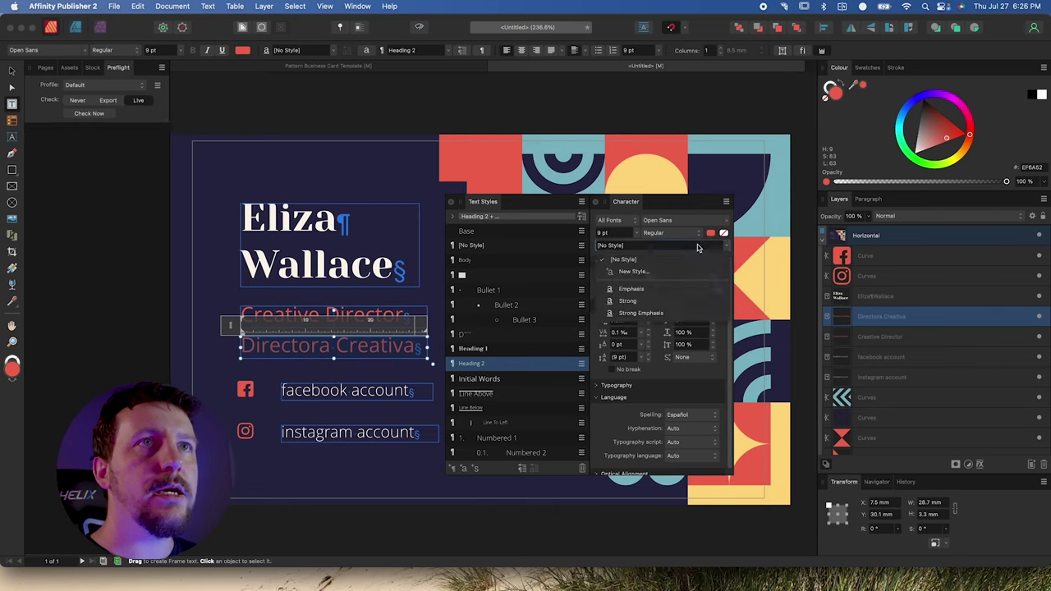
left_click(628, 274)
type("Spanish")
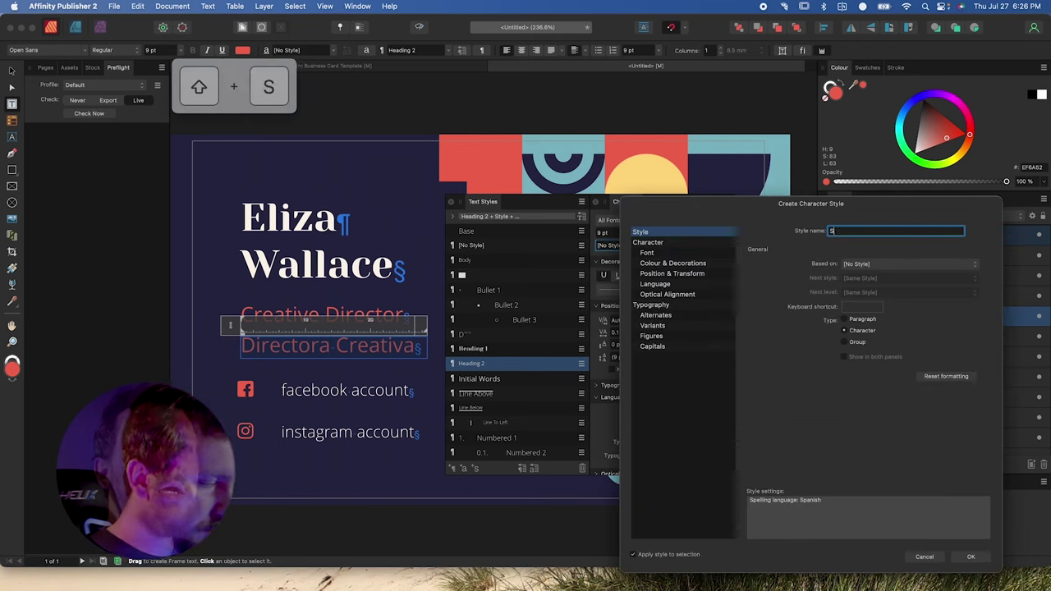
left_click(970, 557)
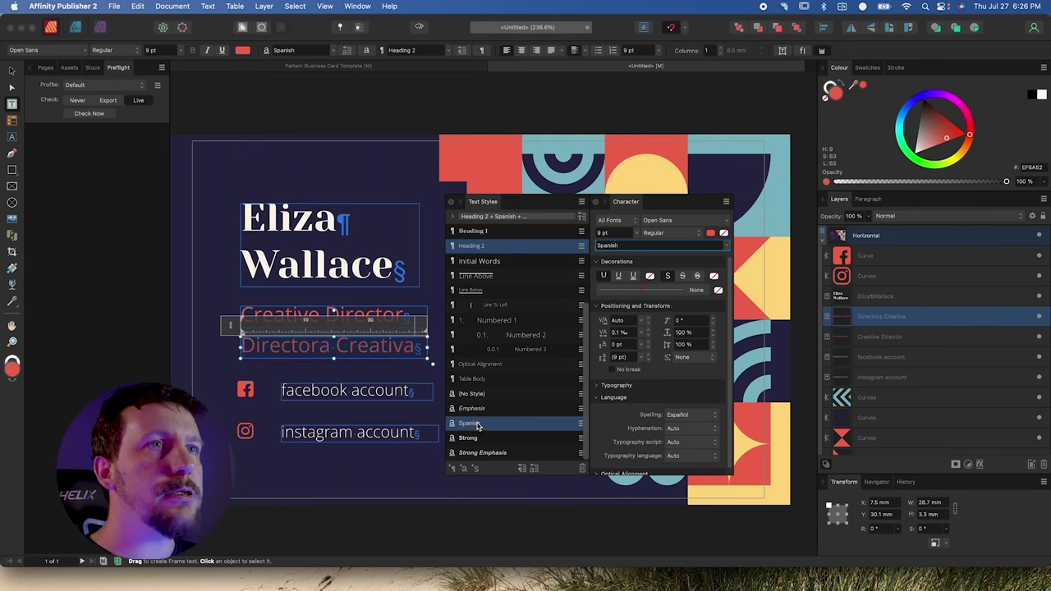
key("Escape")
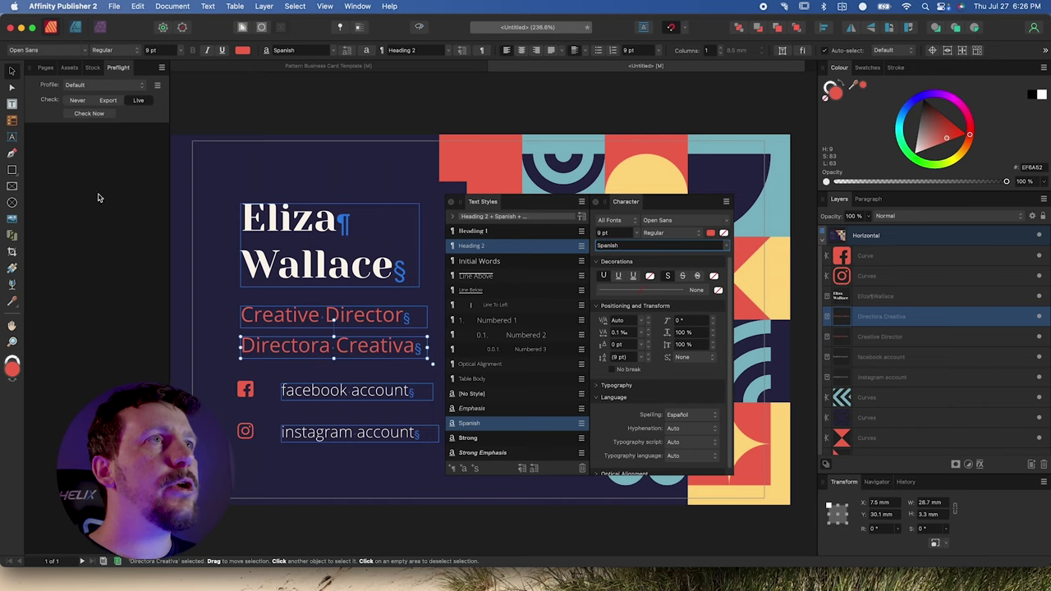
- Check the word "Directora" in the Directora Creativa text again for spelling suggestions
right_click(276, 350)
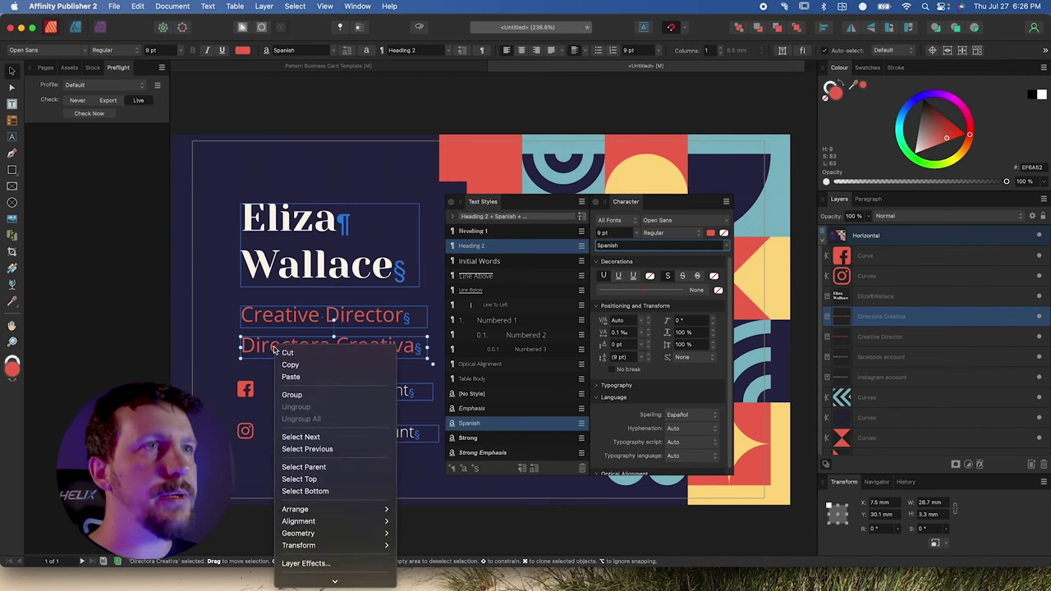
key("Escape")
double_click(276, 348)
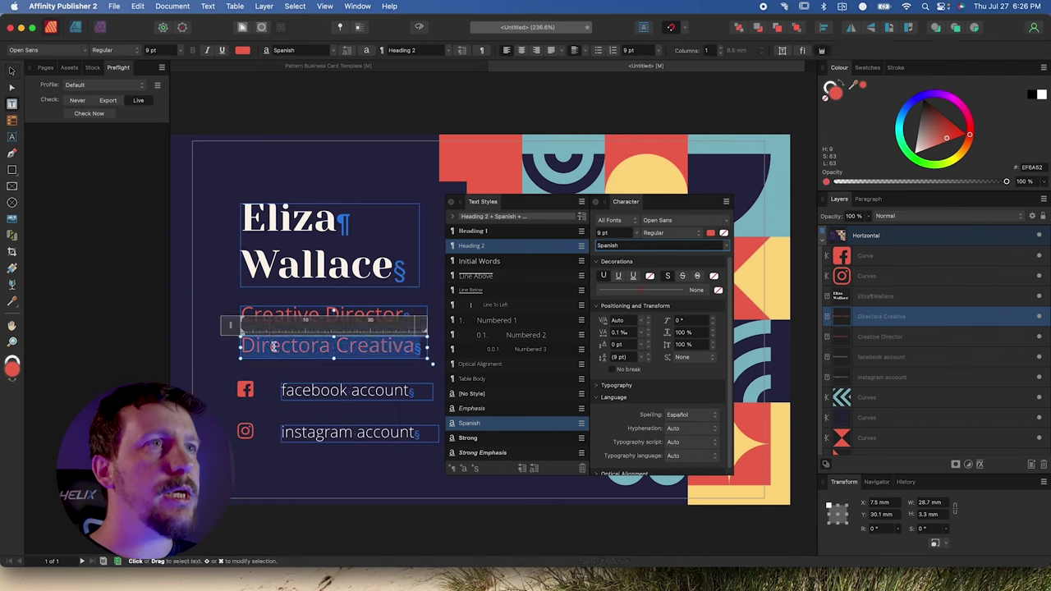
left_click(273, 347)
triple_click(274, 346)
left_click(273, 346)
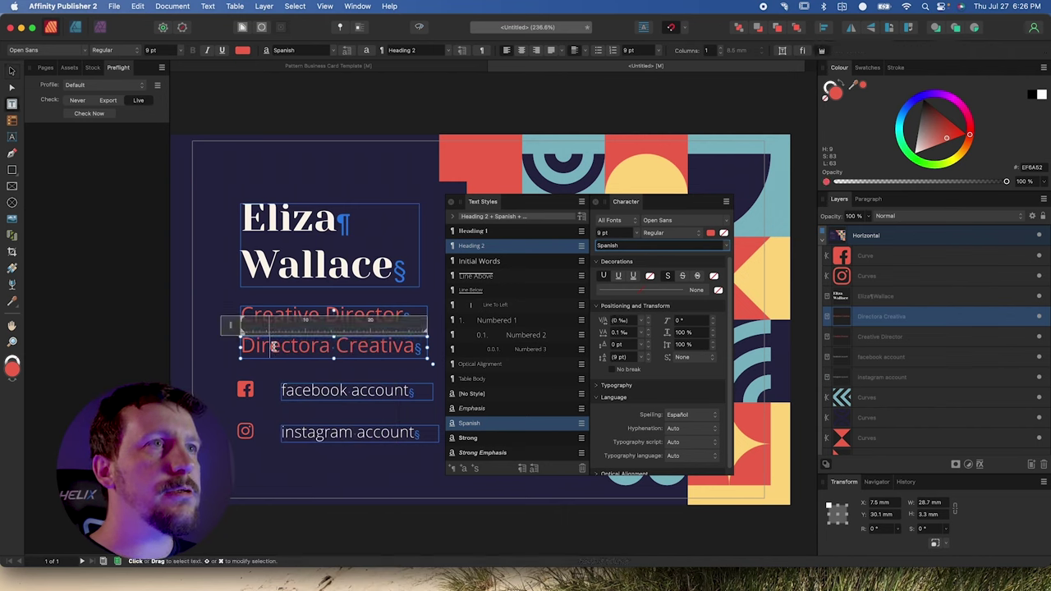
double_click(274, 347)
right_click(274, 347)
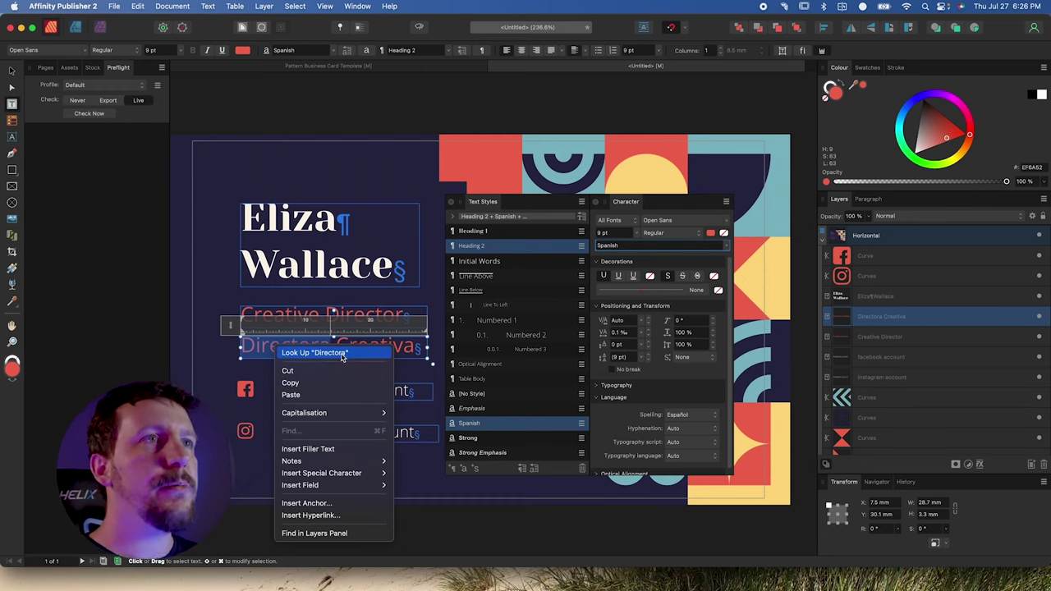
left_click(324, 95)
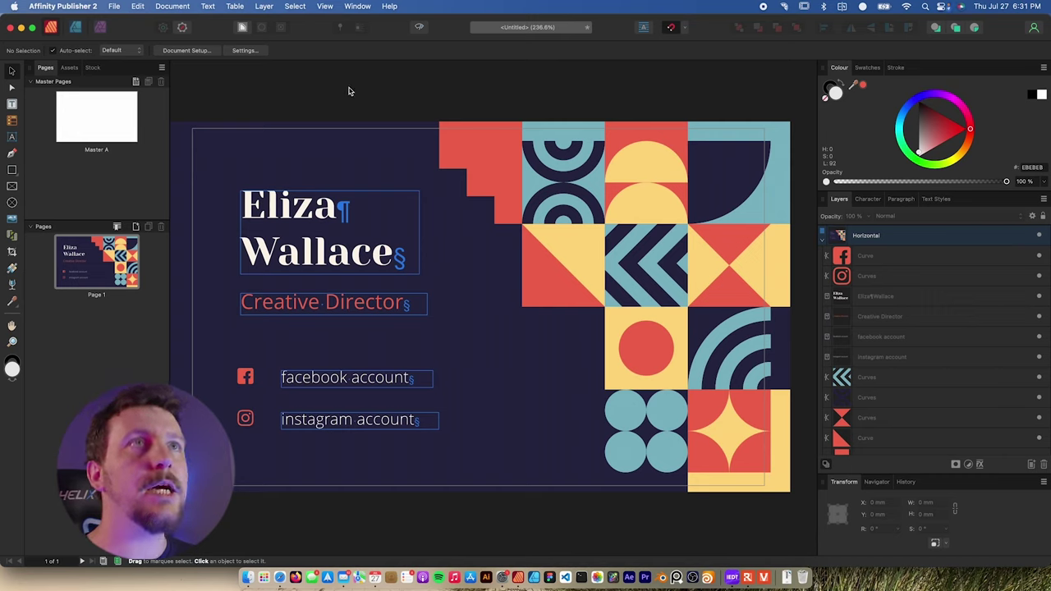
- Open the Data Merge Manager and add testData.csv from the Envato 15 Publisher Tips folder as a data source
left_click(357, 7)
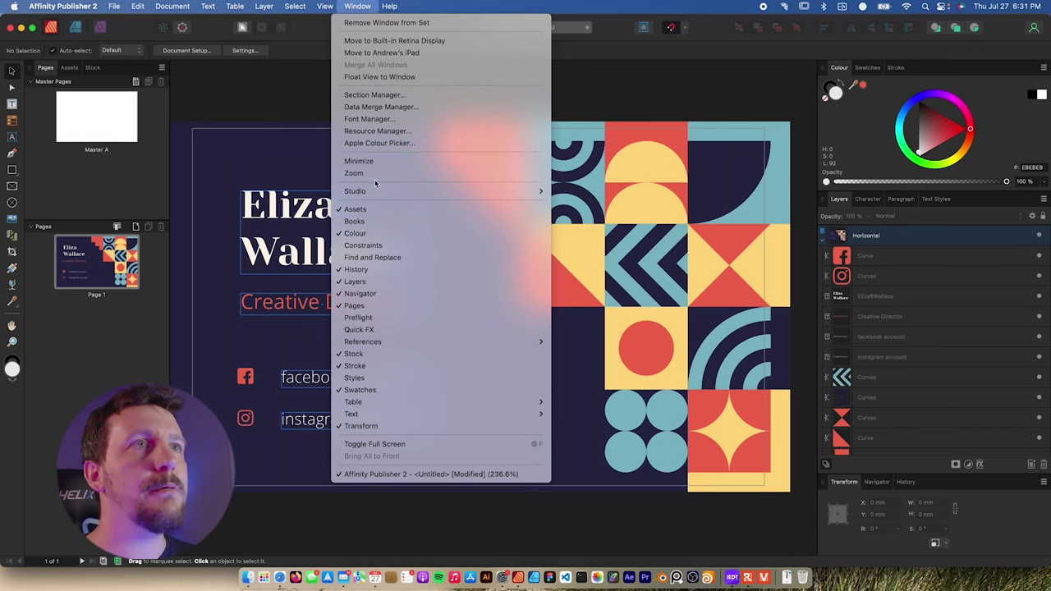
left_click(364, 110)
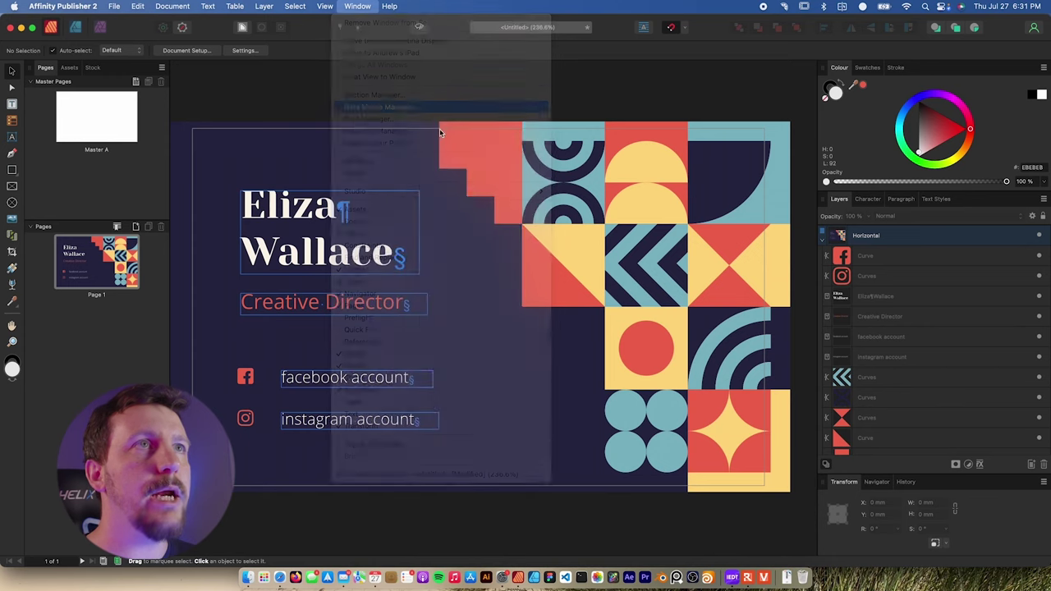
left_click_drag(78, 75, 589, 92)
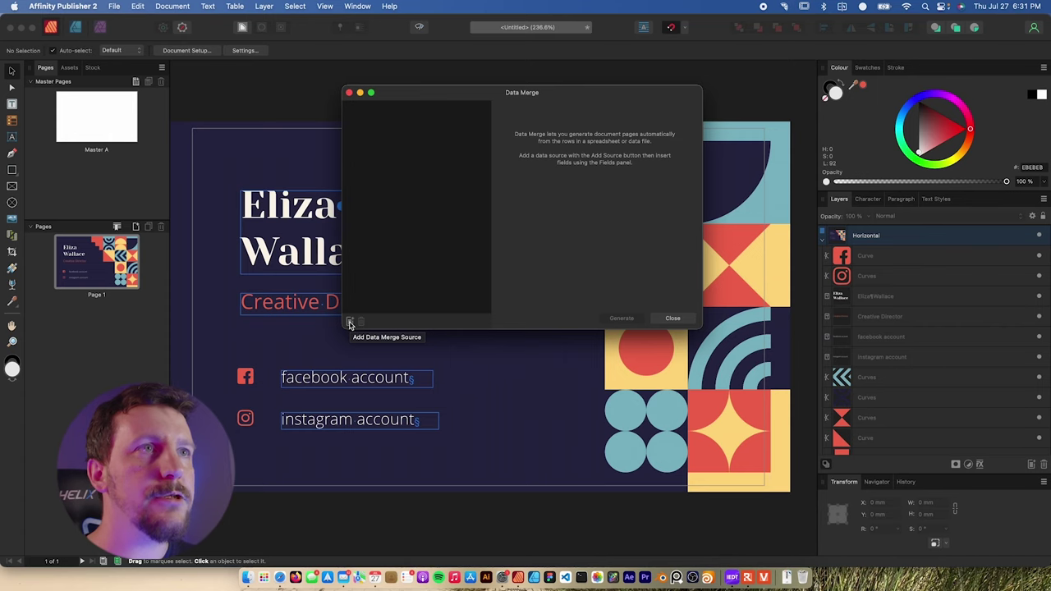
left_click(349, 323)
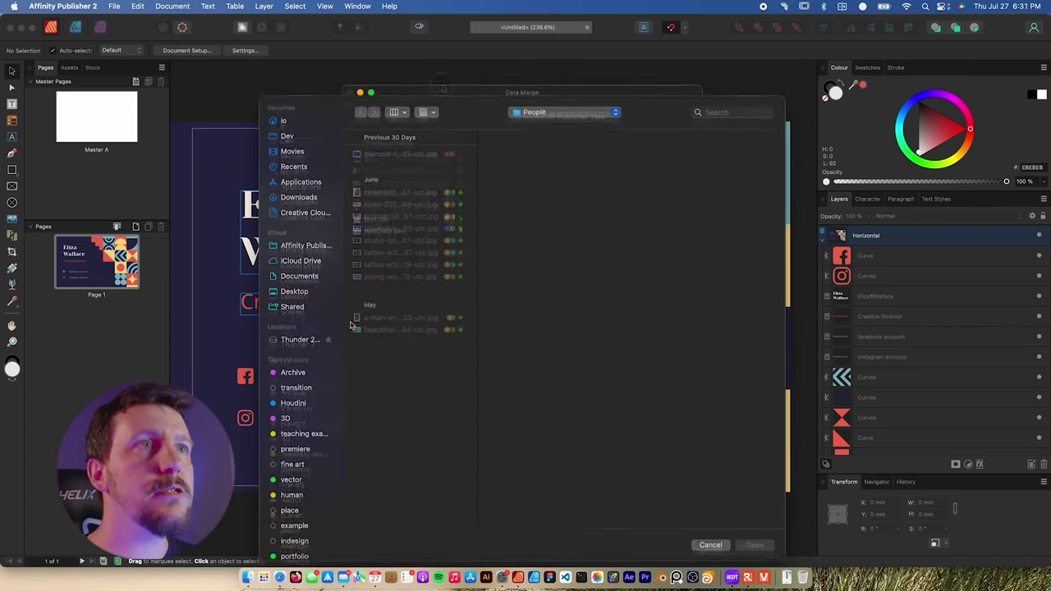
left_click(380, 233)
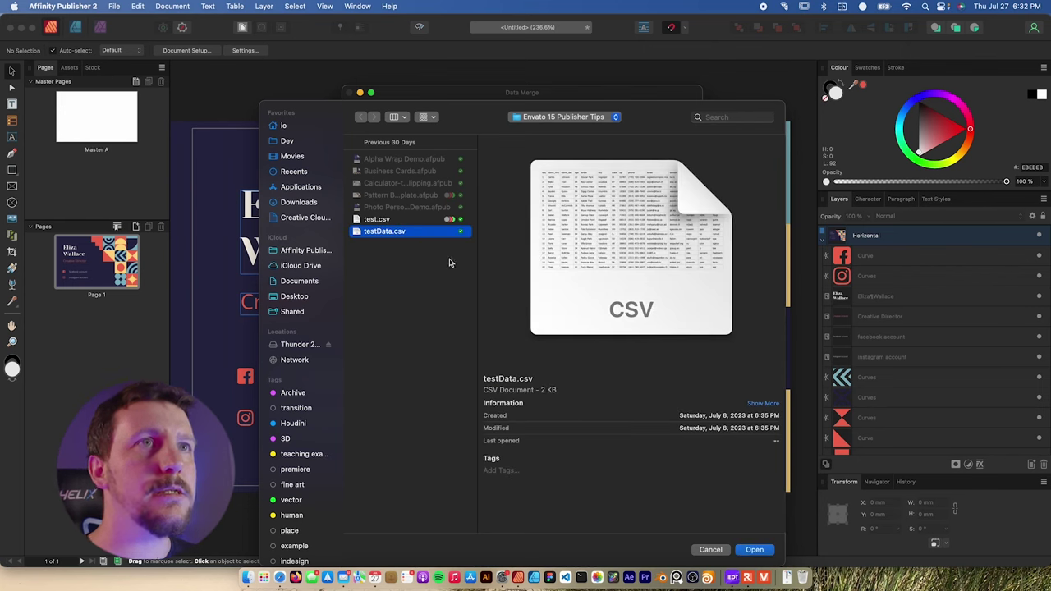
left_click(754, 550)
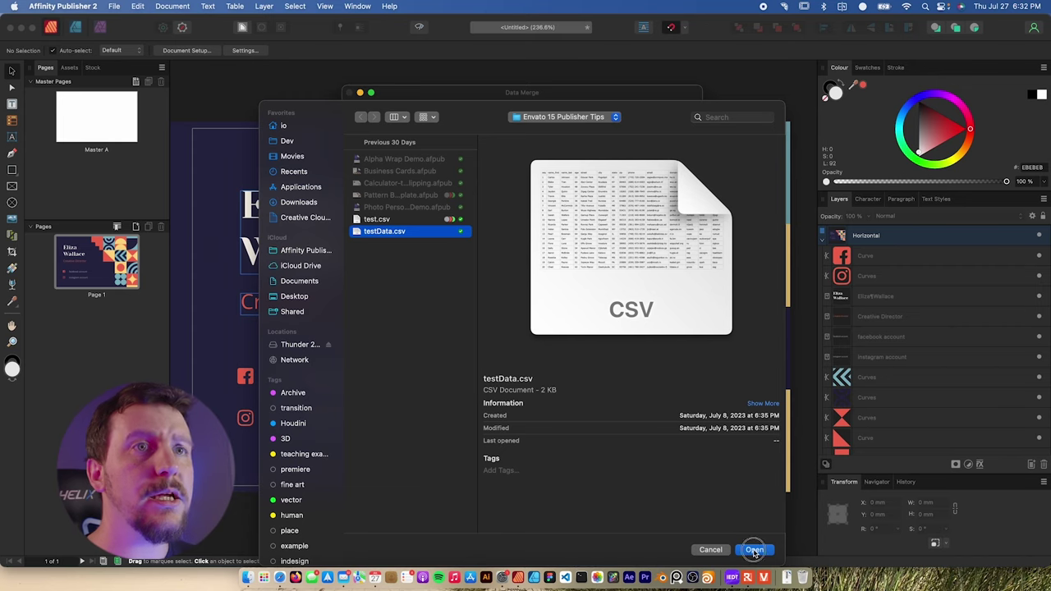
- Turn on the record preview for the testData.csv source, close the Data Merge Manager and show the document's Fields
left_click(559, 252)
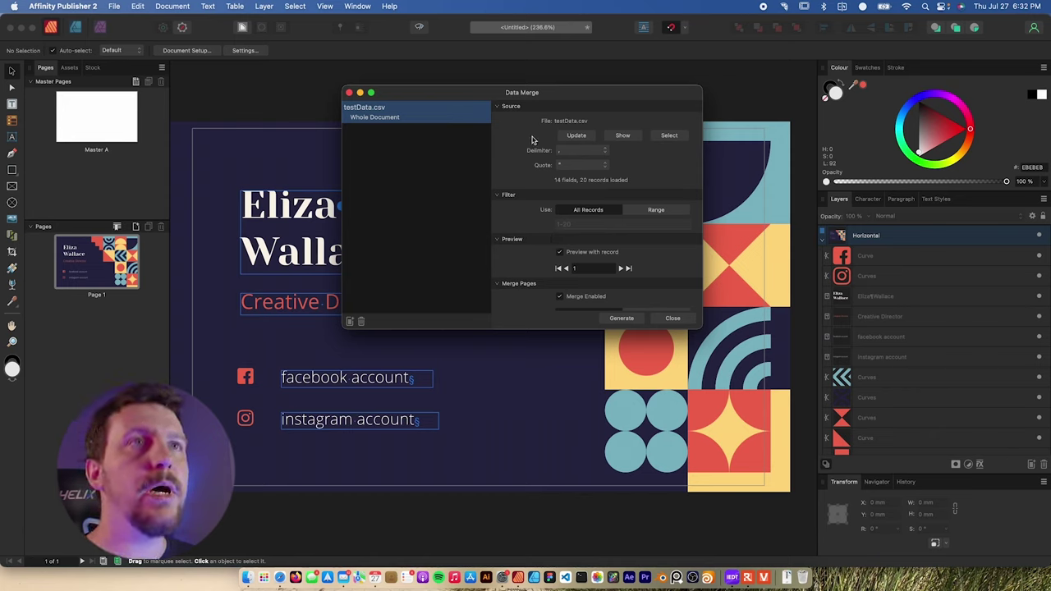
left_click(672, 318)
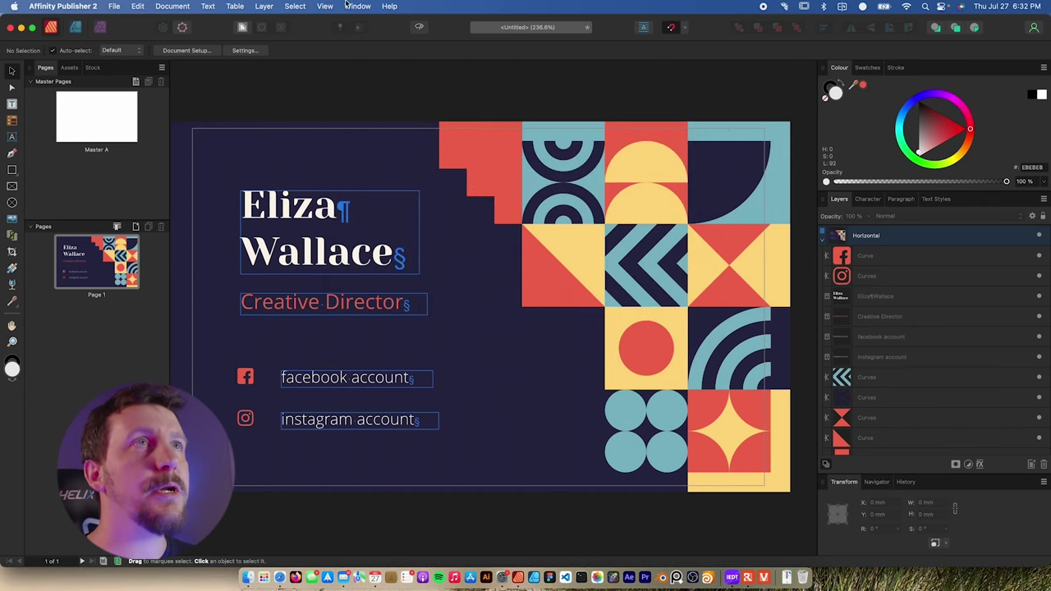
left_click(357, 6)
mouse_move(386, 343)
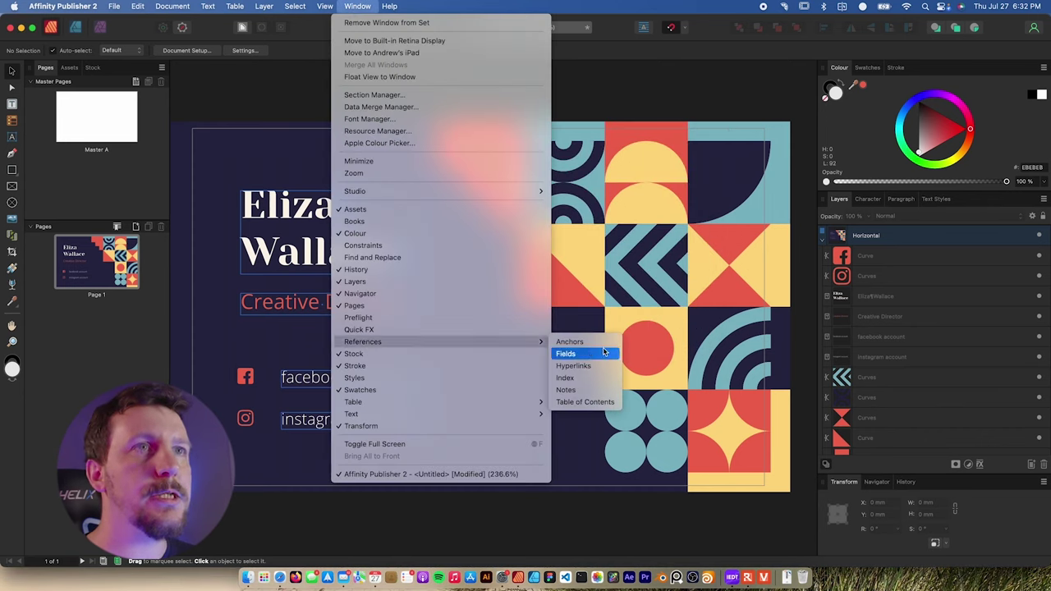
left_click(596, 356)
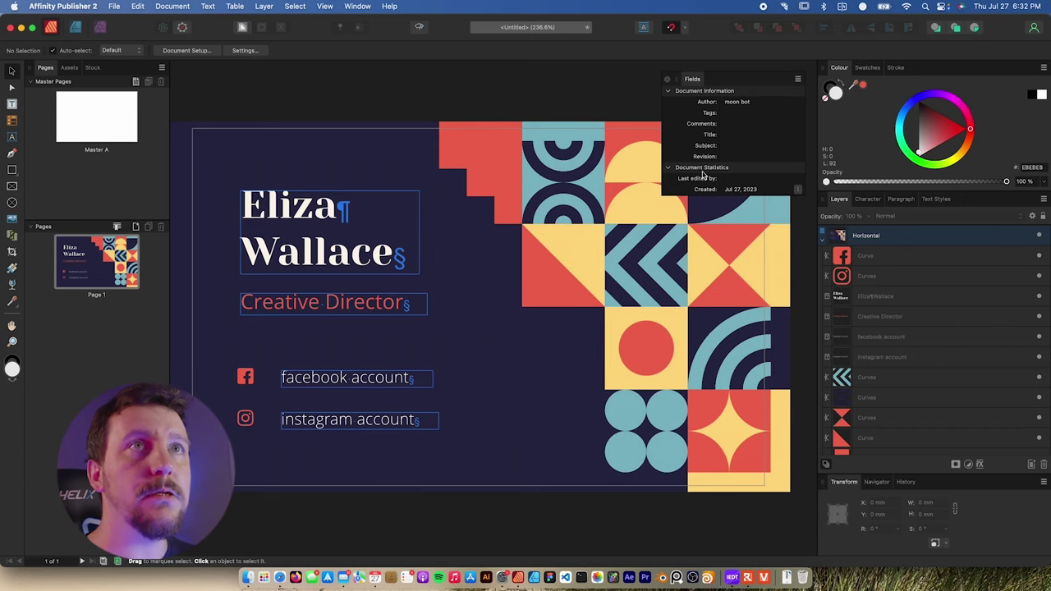
- Position the Fields panel over the card, collapse its other groups and enlarge it to list all testData.csv merge fields
left_click_drag(728, 77, 574, 167)
left_click(515, 254)
left_click(515, 178)
left_click(515, 200)
left_click(515, 211)
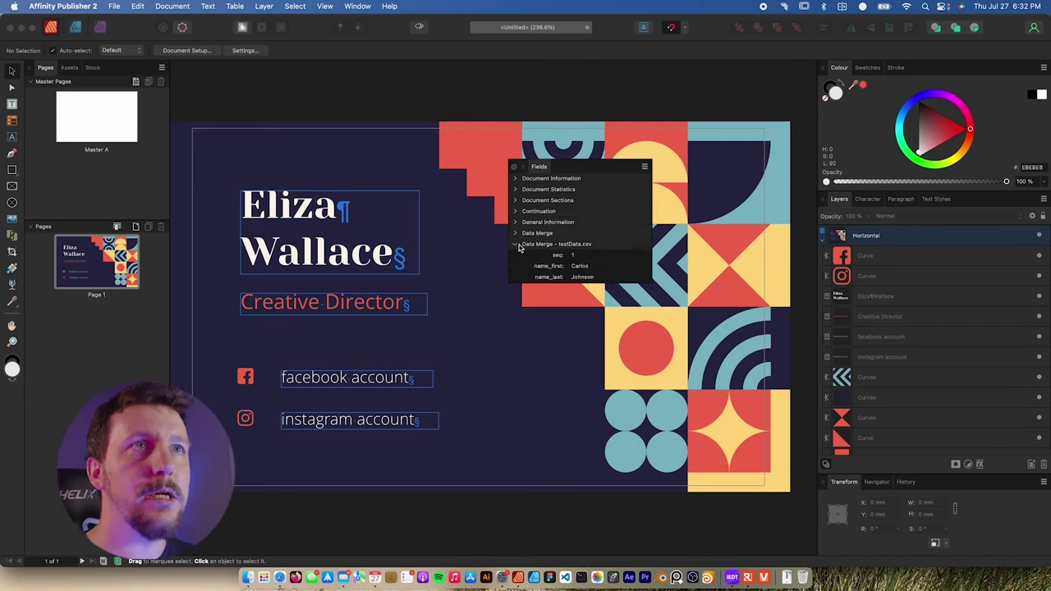
left_click(516, 243)
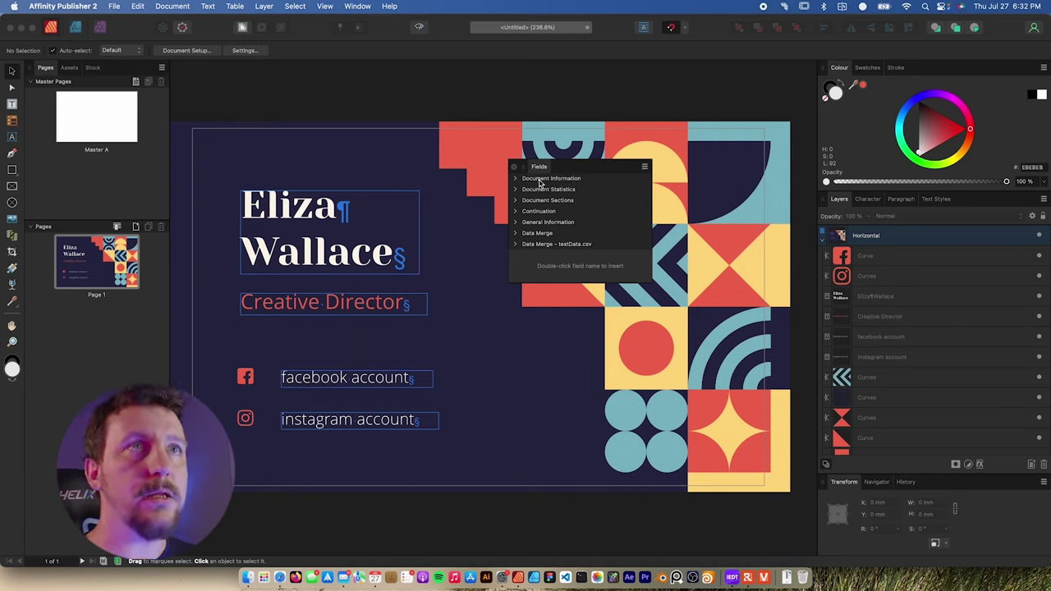
left_click(515, 245)
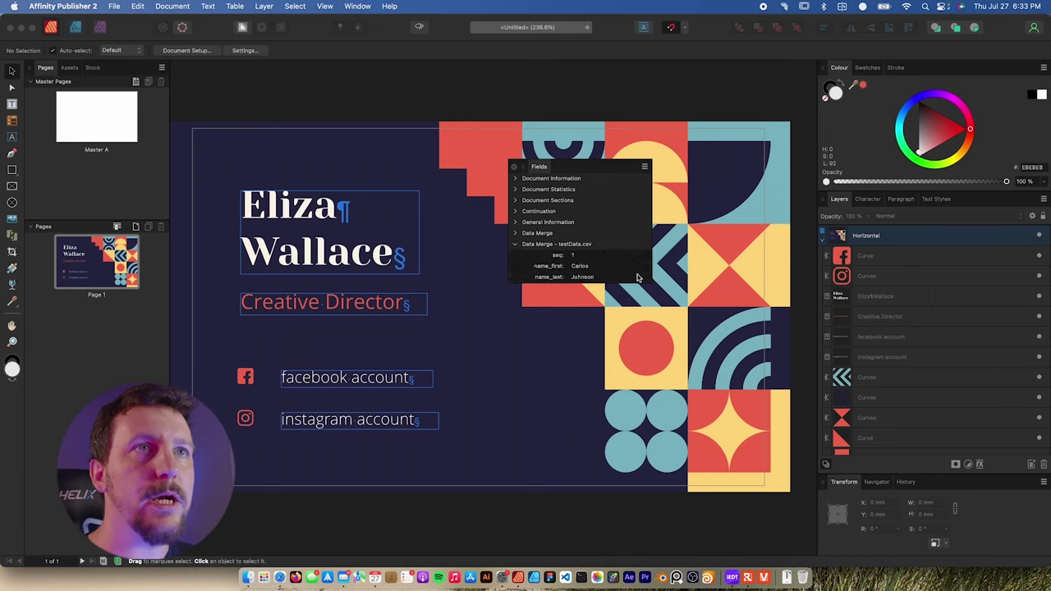
left_click_drag(649, 282, 635, 390)
left_click_drag(635, 443, 636, 419)
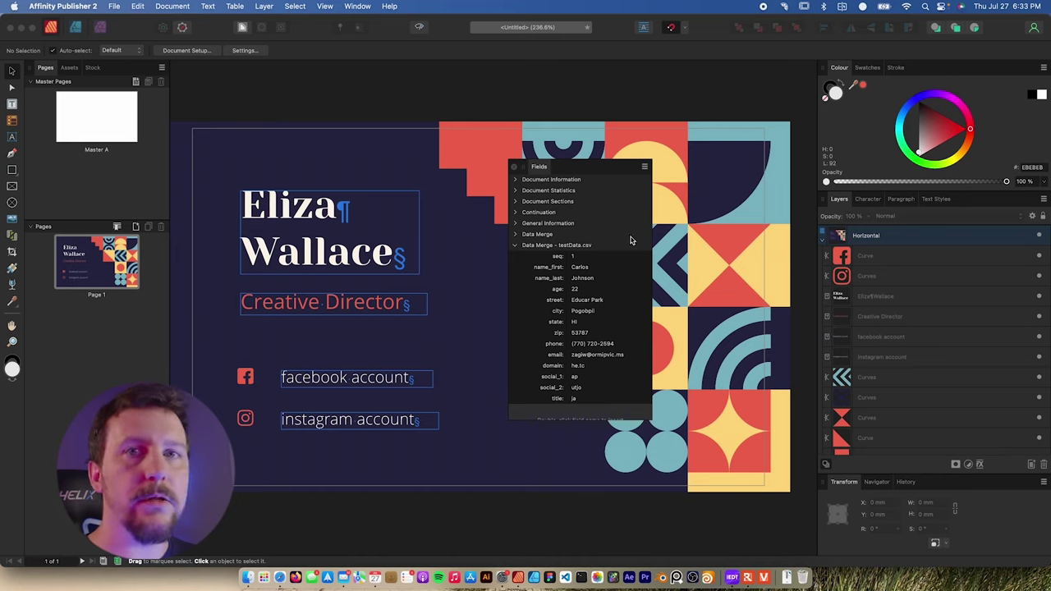
- Replace the first and last name on the business card with the name_first and name_last merge fields
left_click(305, 212)
left_click(296, 209)
left_click_drag(337, 207, 240, 207)
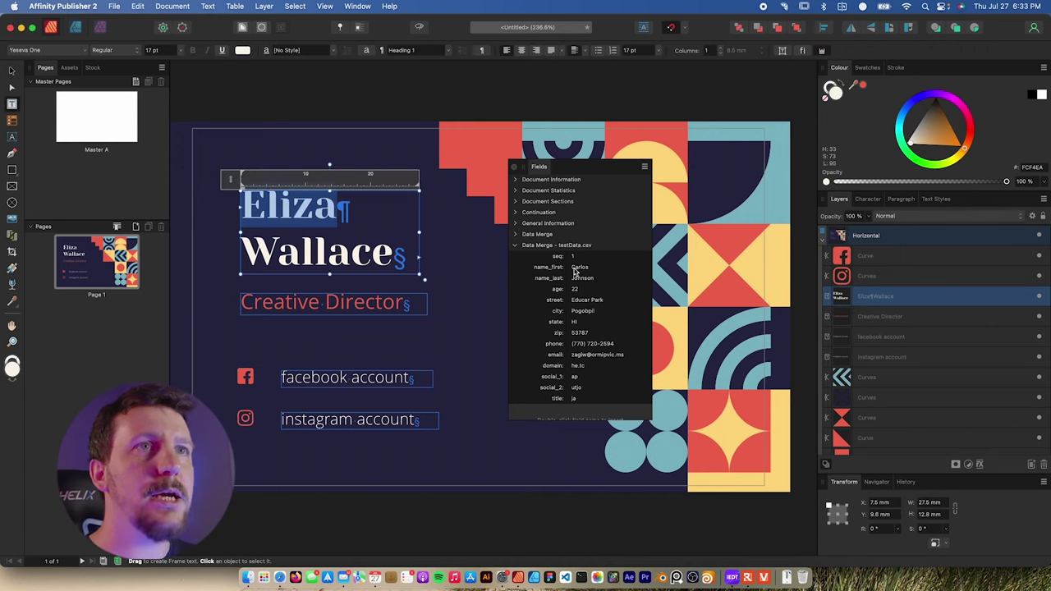
double_click(554, 268)
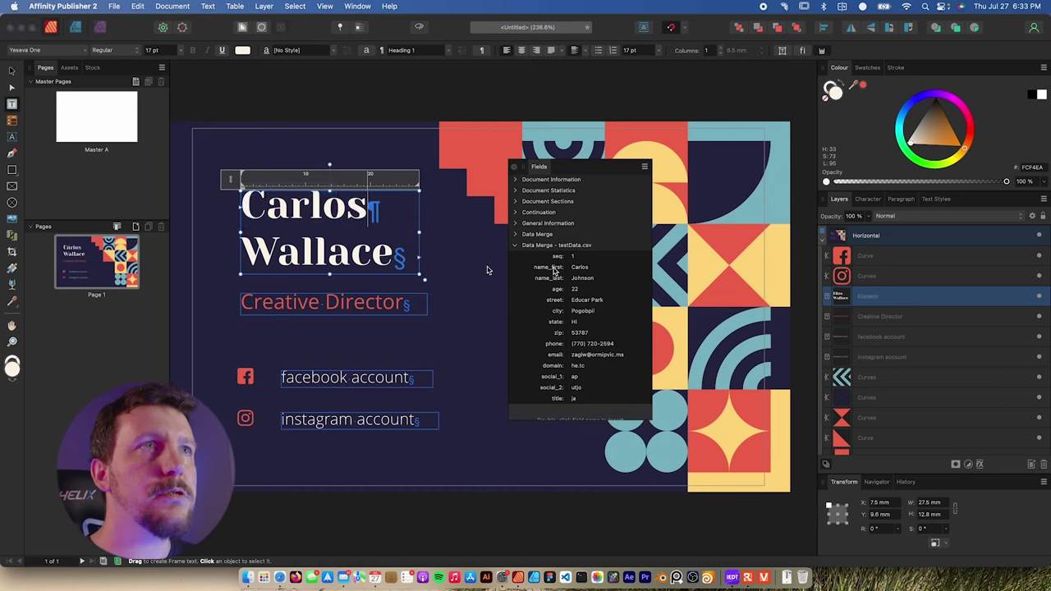
double_click(313, 257)
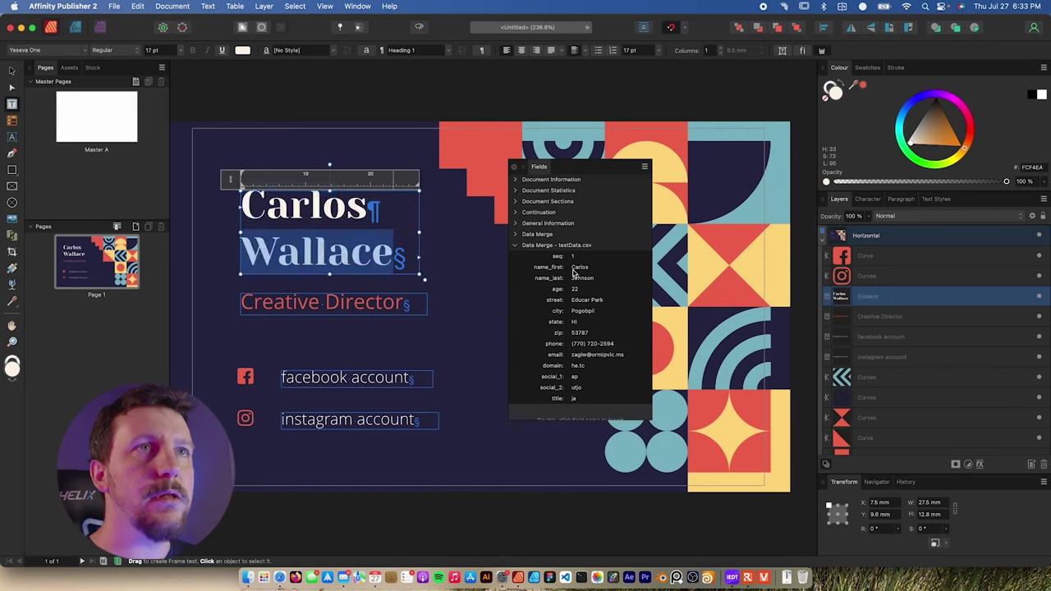
double_click(557, 279)
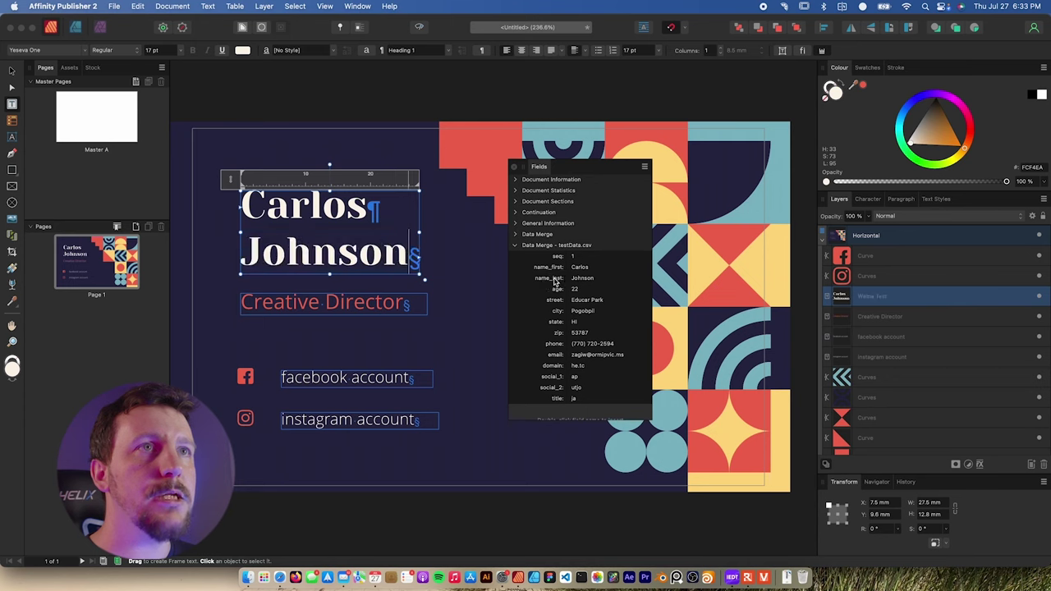
- Replace the Creative Director text on the card with the title merge field
double_click(349, 302)
left_click(417, 302)
left_click_drag(417, 302, 242, 302)
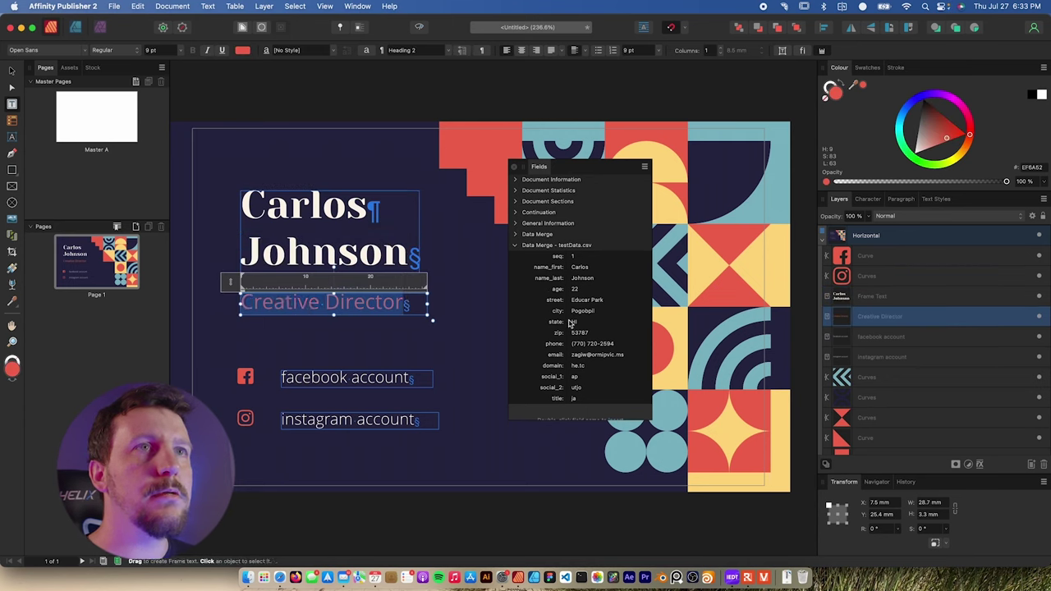
scroll(555, 371, "down", 1)
double_click(558, 383)
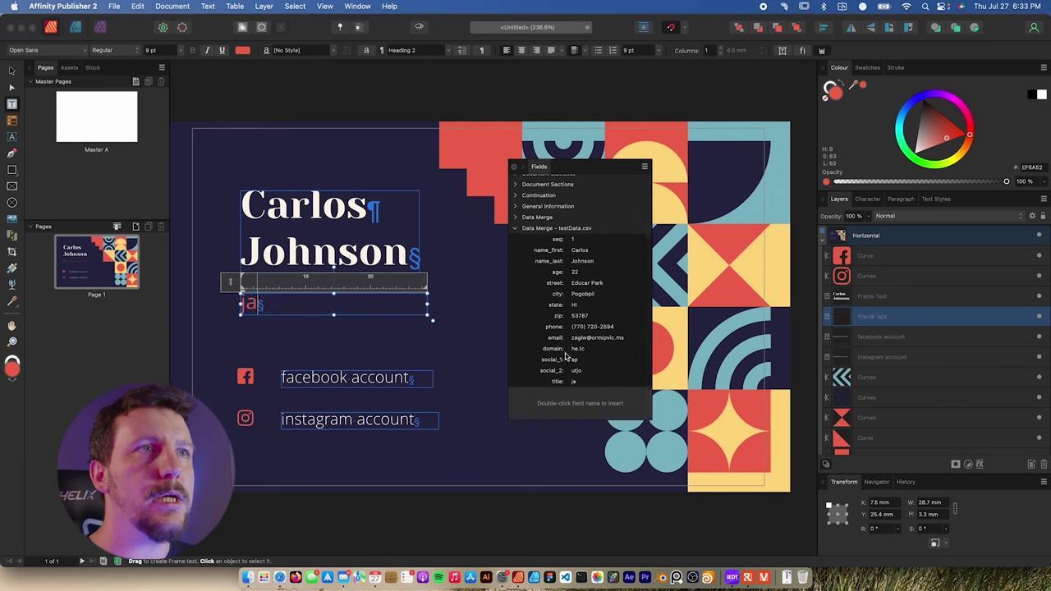
- Replace the facebook account and instagram account texts with the social_1 and social_2 merge fields
left_click(382, 379)
left_click_drag(414, 378, 281, 378)
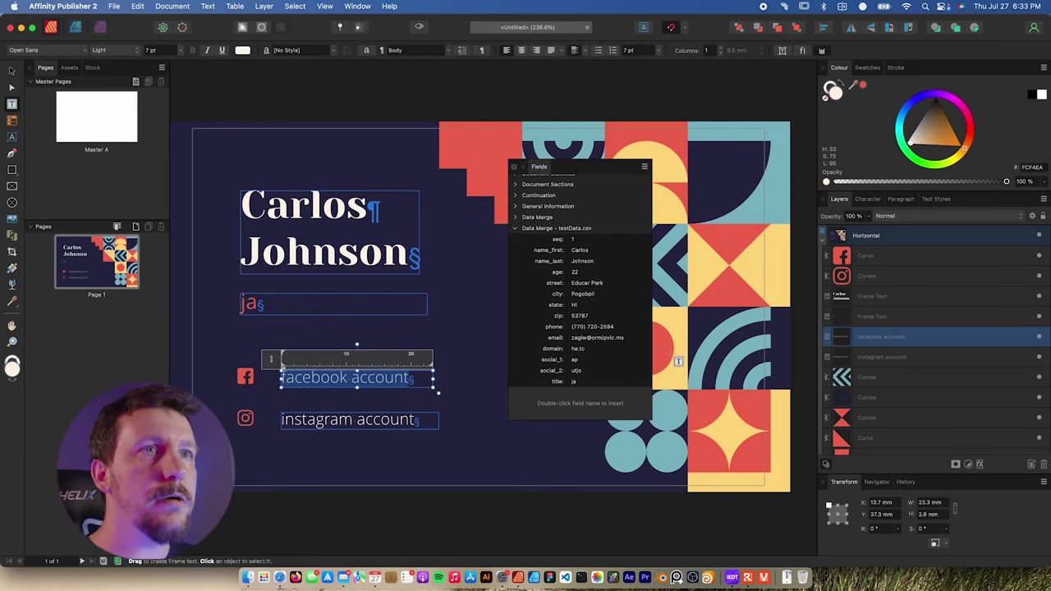
double_click(556, 363)
left_click_drag(418, 419, 280, 420)
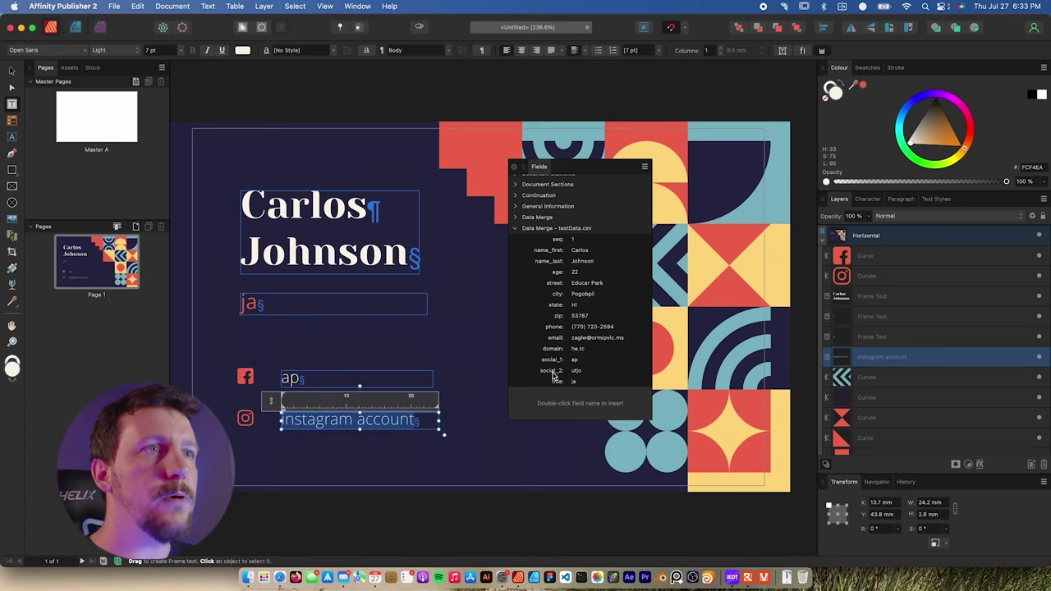
double_click(554, 370)
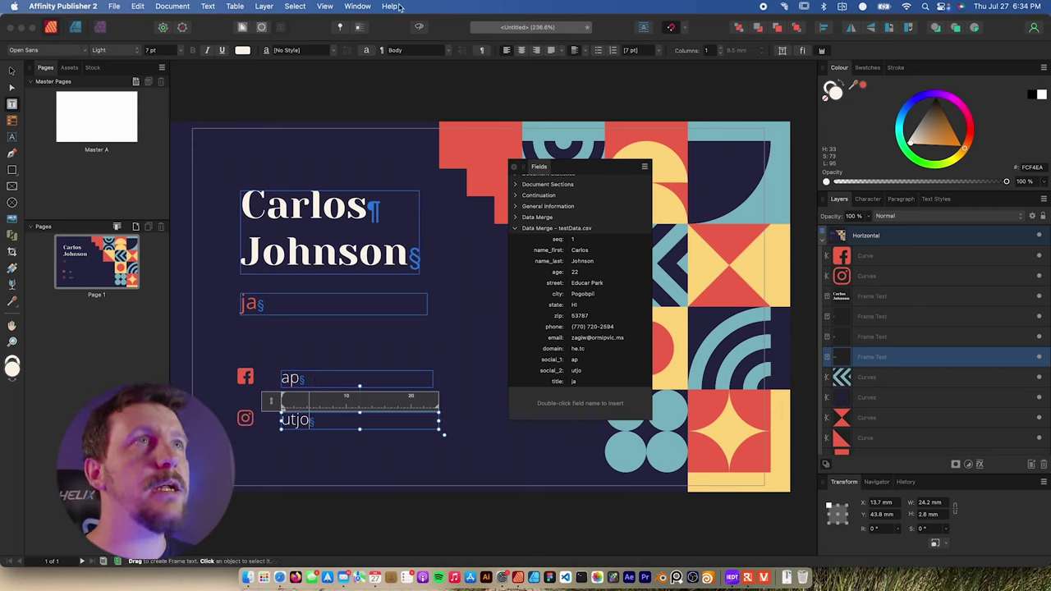
- Reopen the Data Merge Manager beside the card and step back and forth through the record previews
left_click(358, 6)
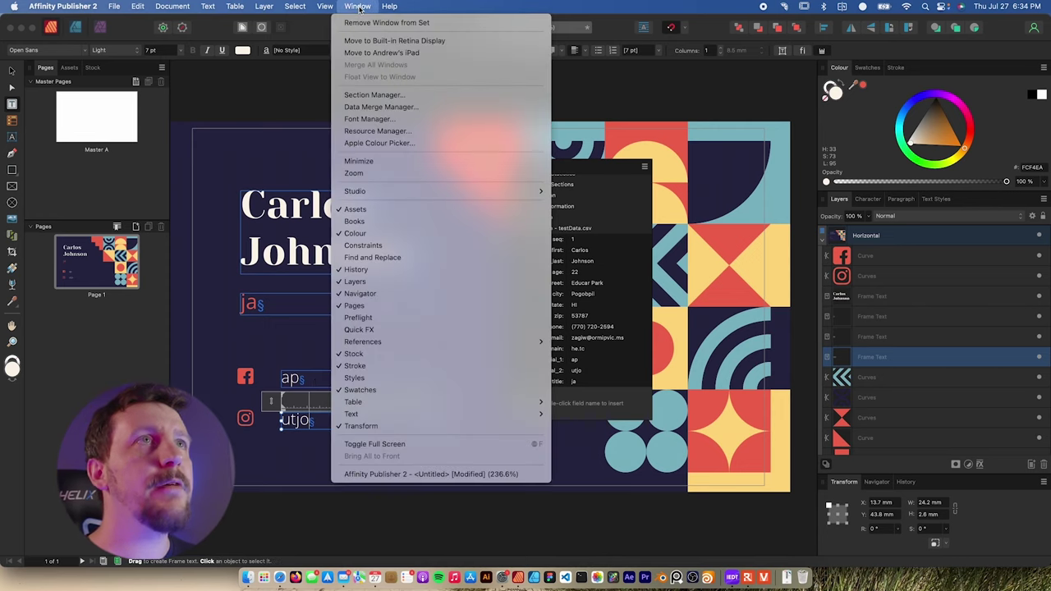
left_click(382, 107)
left_click_drag(558, 101, 649, 160)
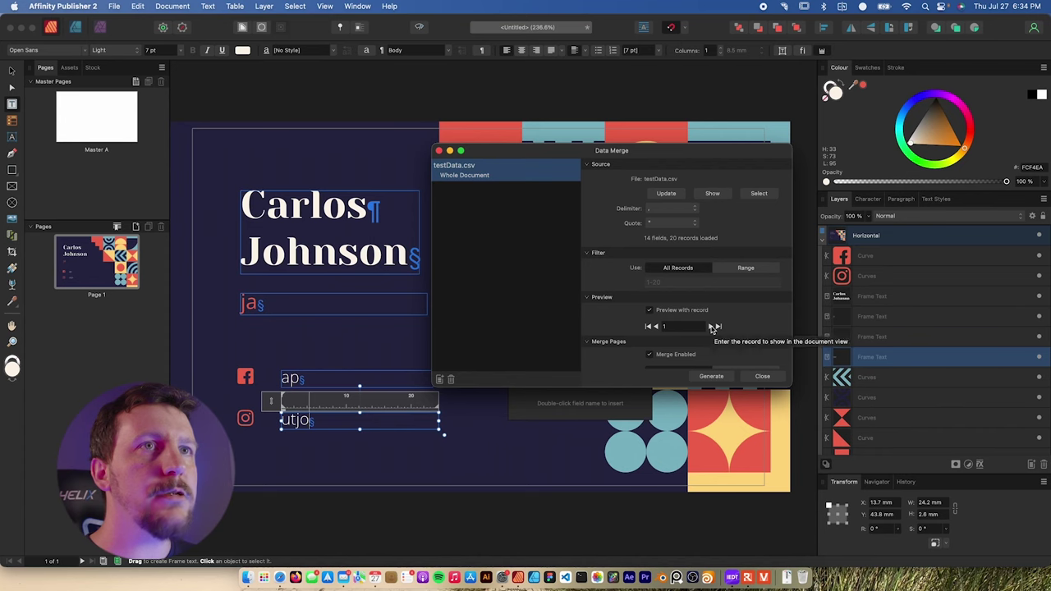
left_click(711, 327)
left_click(711, 327)
left_click(711, 327)
left_click(655, 326)
left_click(655, 326)
left_click(655, 326)
left_click(656, 326)
left_click(655, 326)
left_click(655, 326)
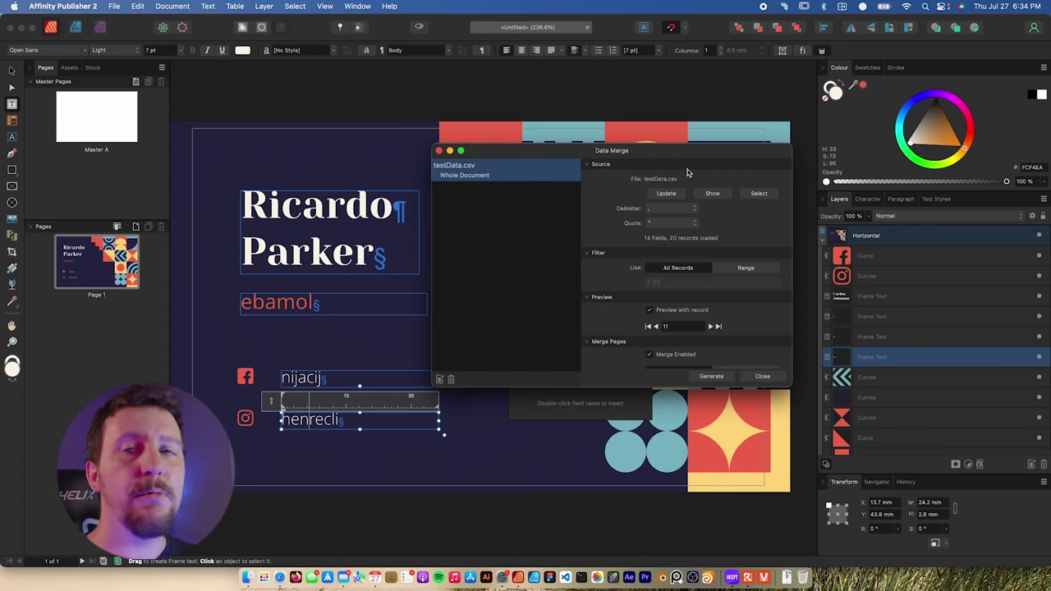
- Generate the merged business card document from all records and close the Data Merge Manager
left_click(711, 377)
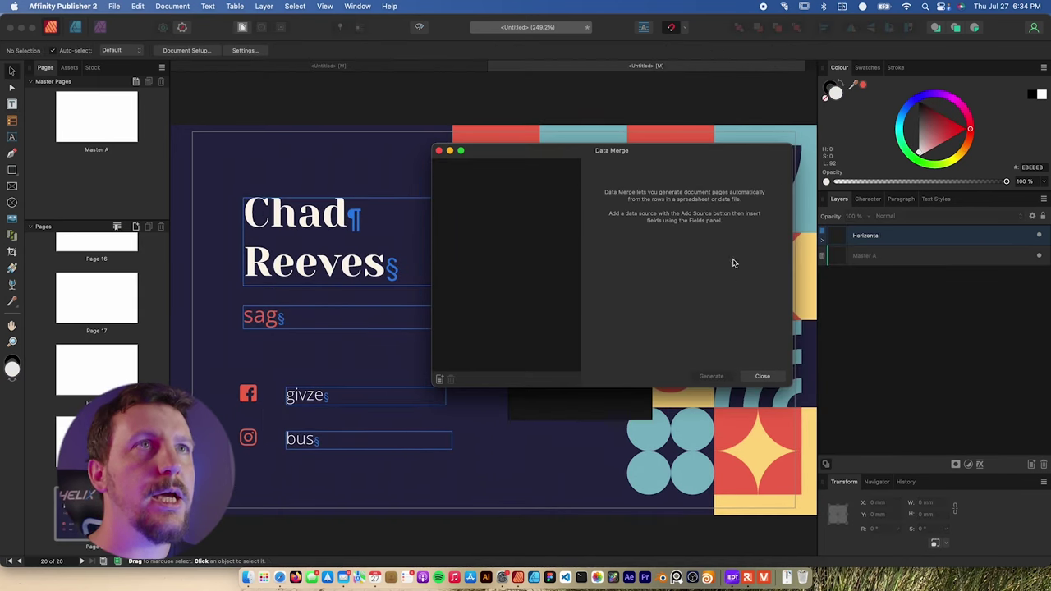
left_click(762, 376)
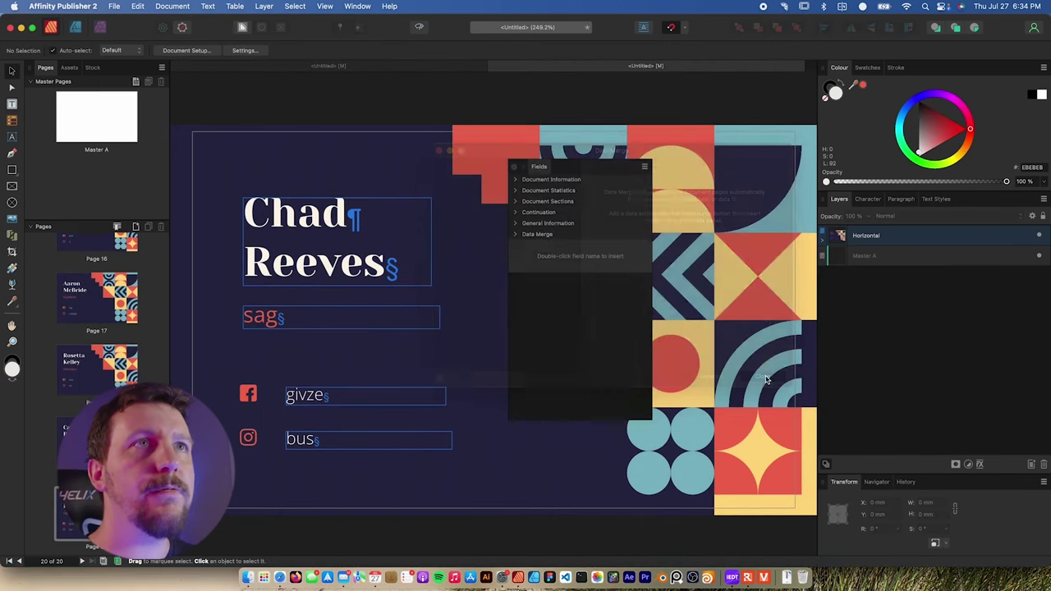
- Look through several of the generated card pages, including pages 17 and 18
left_click(93, 301)
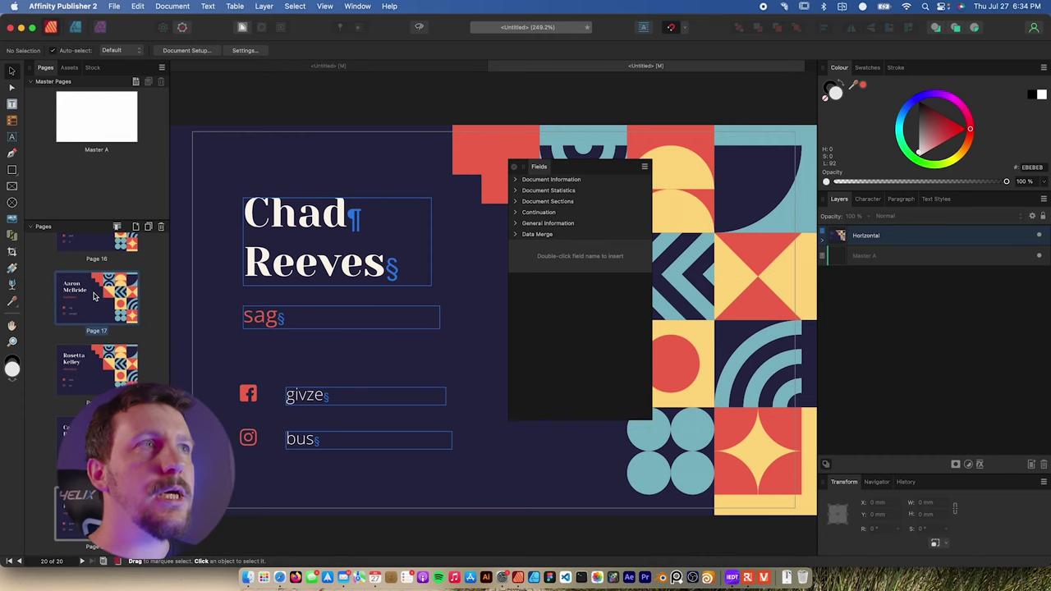
left_click(88, 247)
left_click(96, 349)
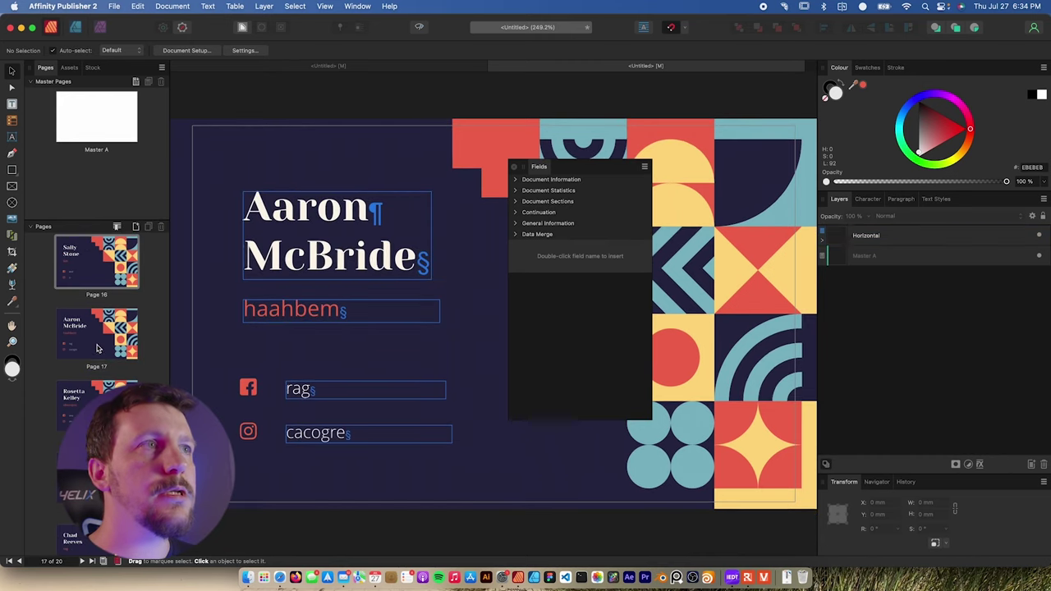
left_click(96, 394)
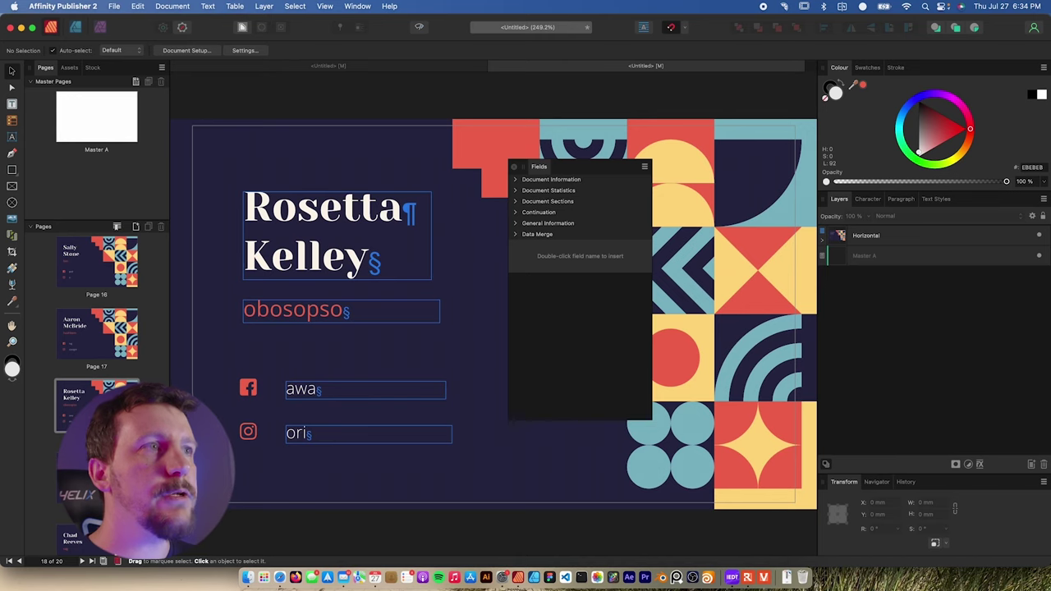
left_click(97, 464)
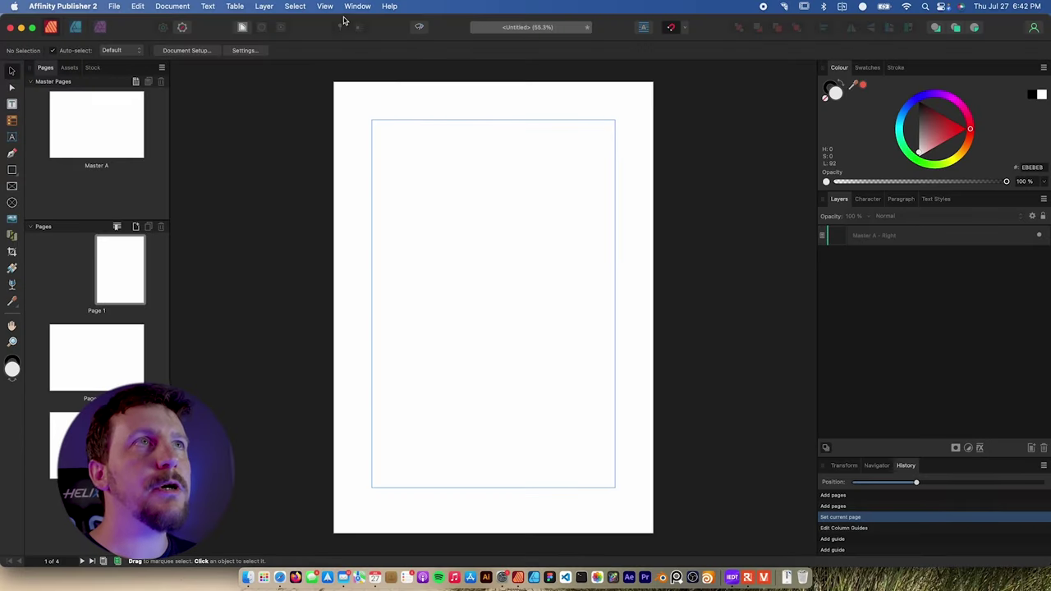
- Open the Guides settings for page 1 and set the column guides to 4 columns and 4 rows
left_click(325, 8)
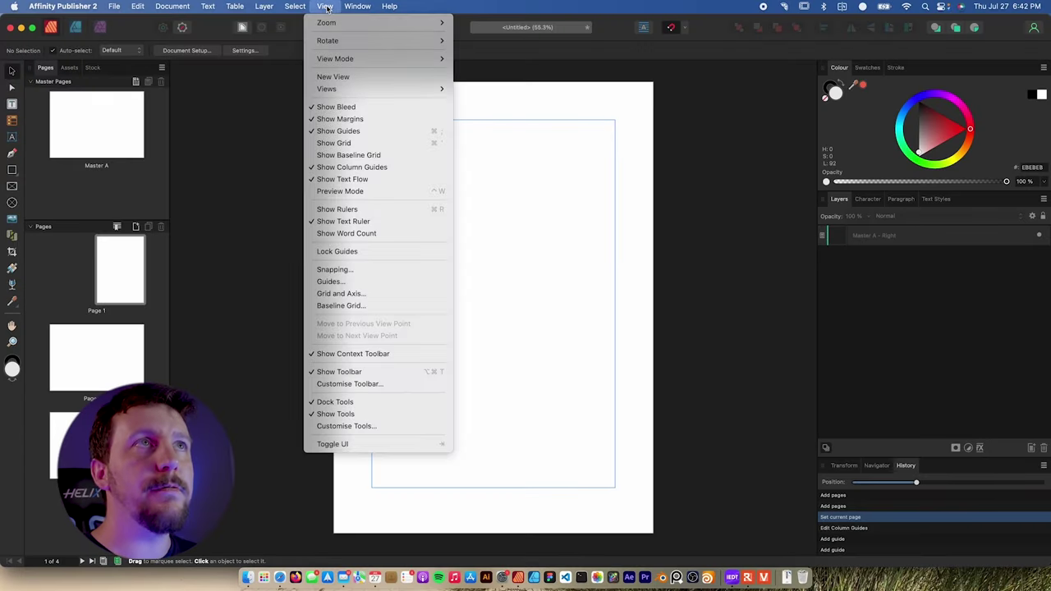
left_click(341, 282)
left_click_drag(788, 226, 598, 202)
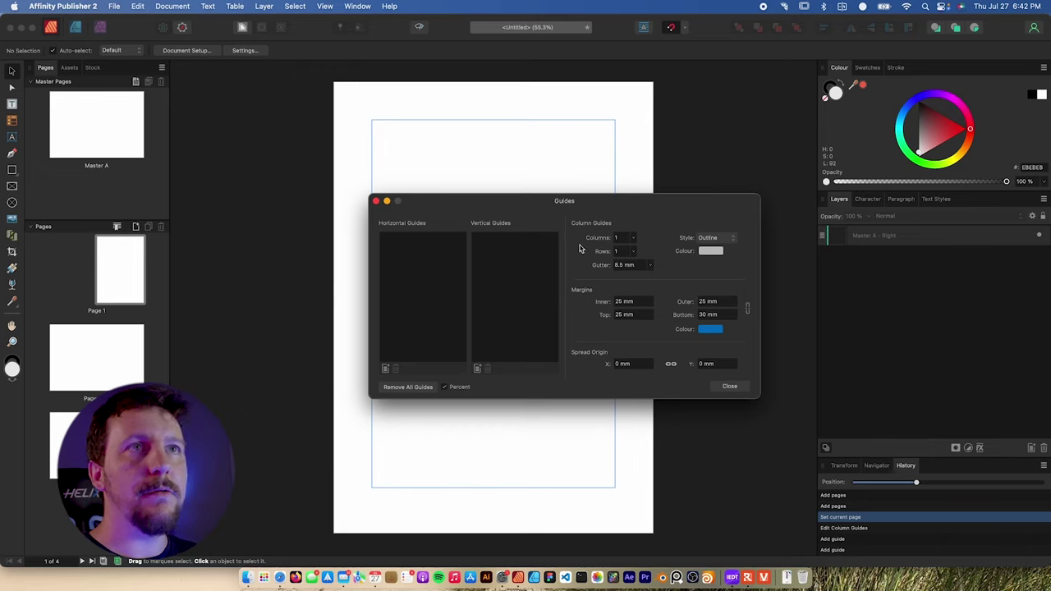
left_click(633, 238)
mouse_move(633, 246)
left_mouse_down()
mouse_move(646, 247)
mouse_move(643, 265)
mouse_move(628, 261)
left_mouse_up()
left_click(631, 251)
left_click(633, 251)
left_click(621, 207)
left_click_drag(622, 207, 817, 171)
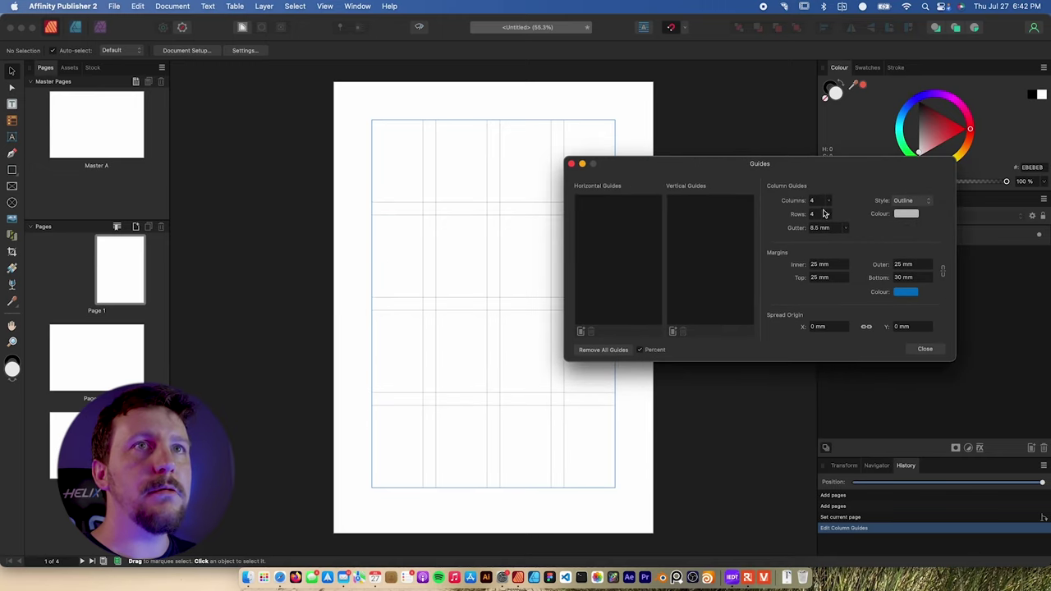
- Set the gutter of the column guides to 5.1 mm
left_click(840, 231)
left_click_drag(840, 237, 840, 238)
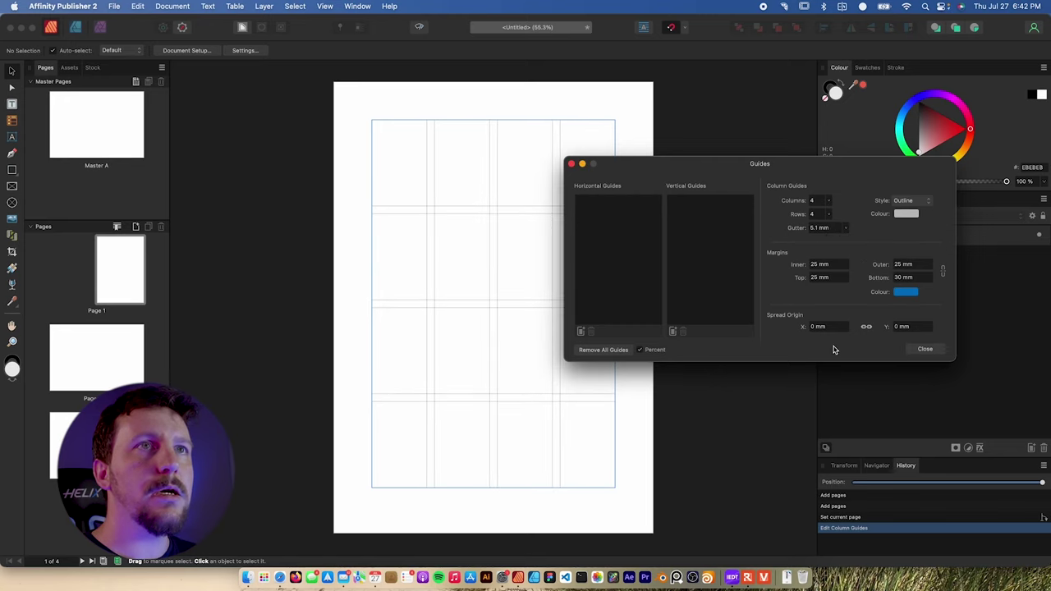
left_click_drag(884, 162, 844, 167)
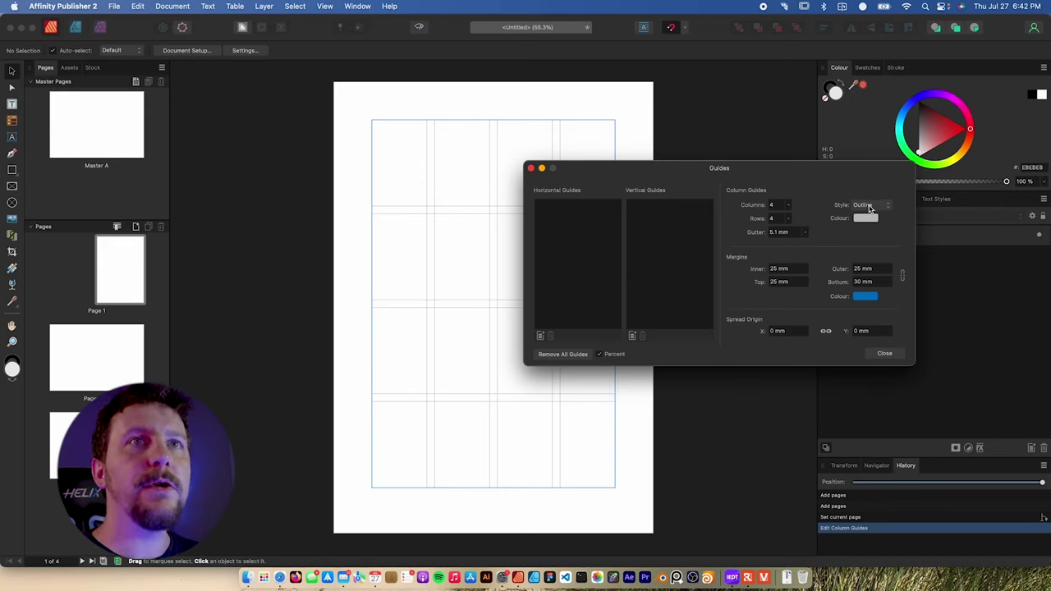
- Try the Filled style on the column guides and return them to Outline
left_click(868, 207)
left_click(866, 199)
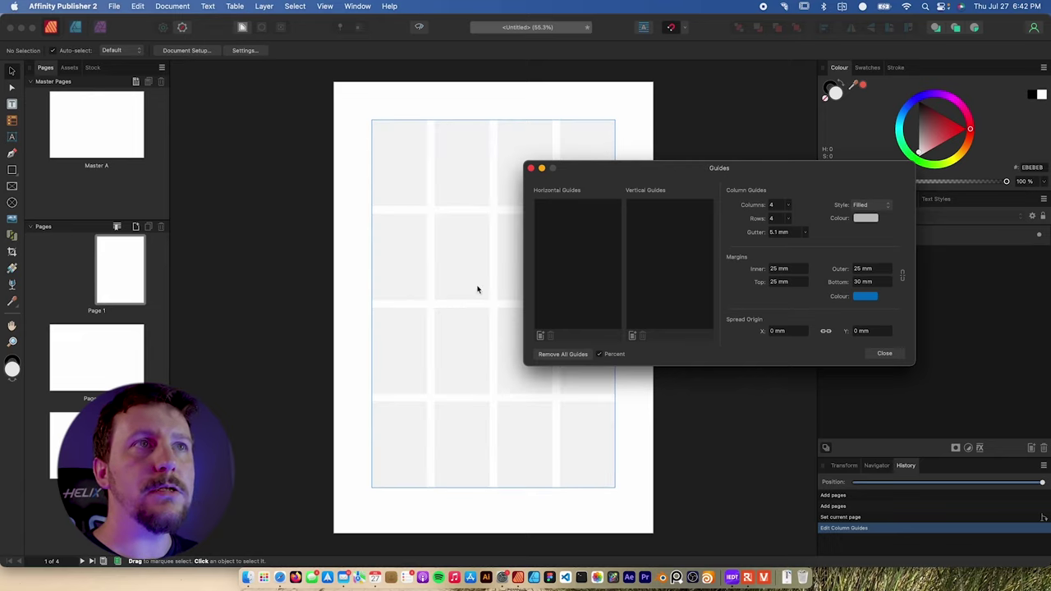
left_click(857, 205)
left_click(864, 217)
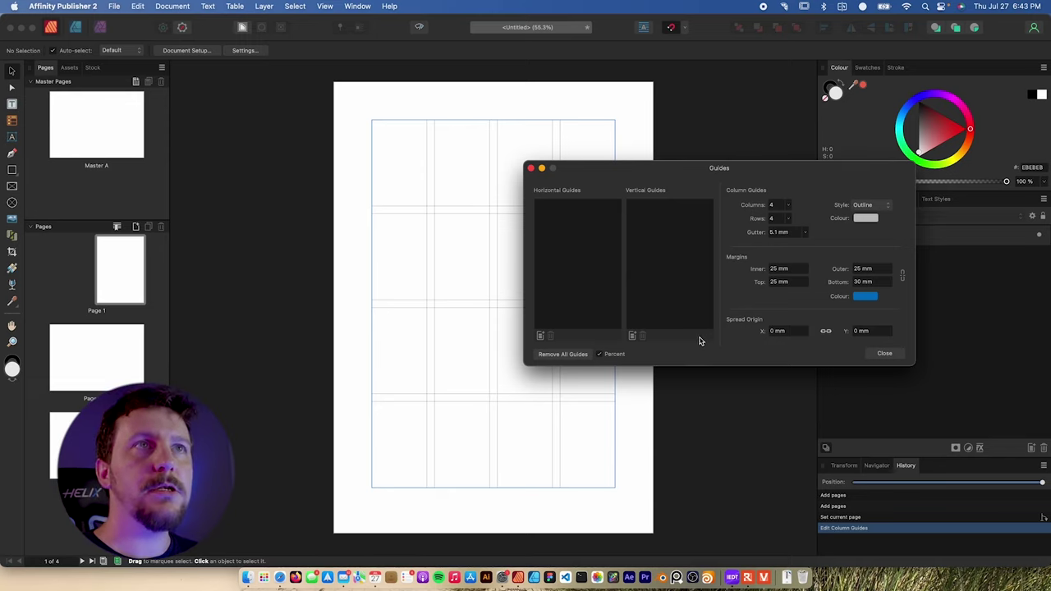
- Add a horizontal guide at 50 % of the page height, keeping guide positions in percent
left_click(600, 355)
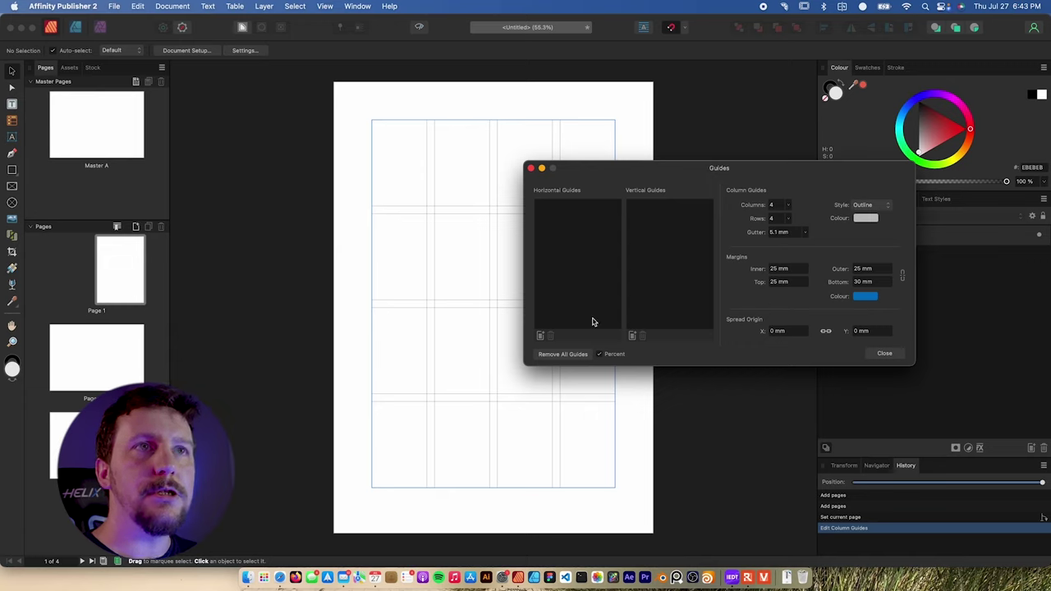
left_click(540, 336)
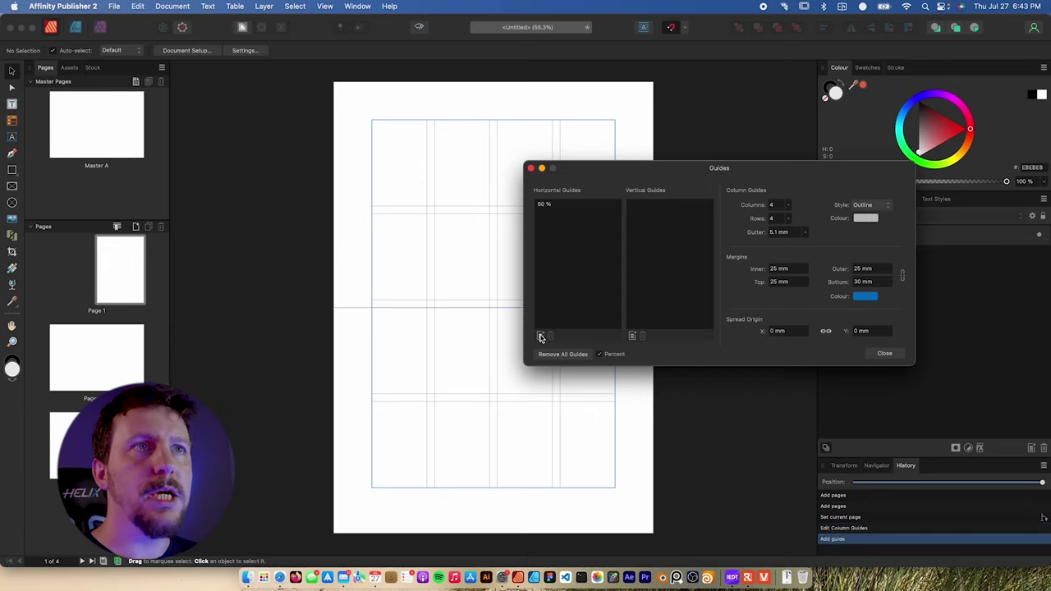
- Move page 1's horizontal guide to 25 % of the page height and close the Guides settings
left_click(541, 205)
left_click(542, 206)
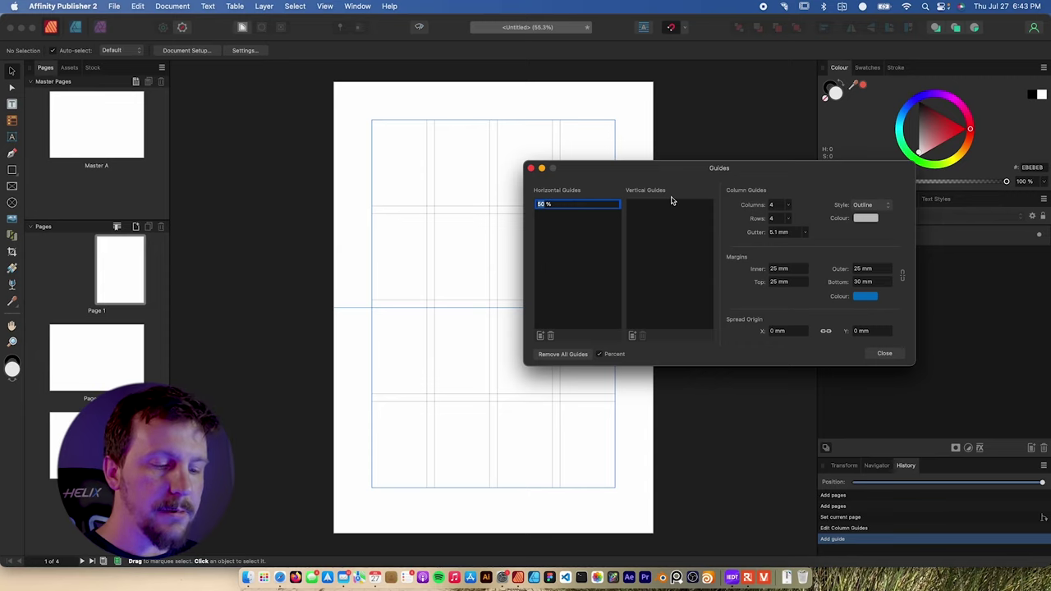
type("25")
left_click(585, 261)
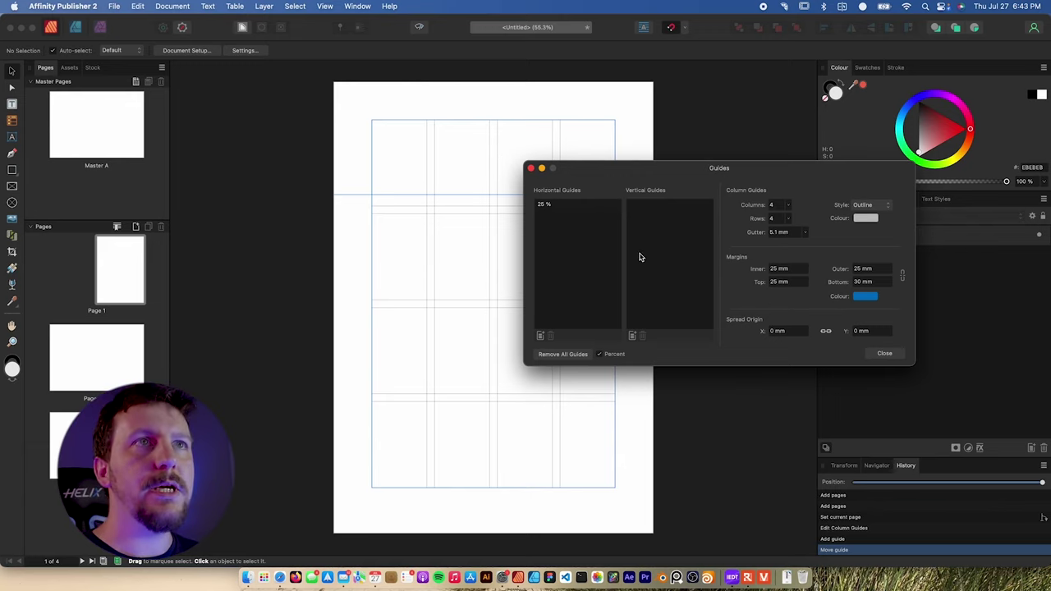
left_click(884, 354)
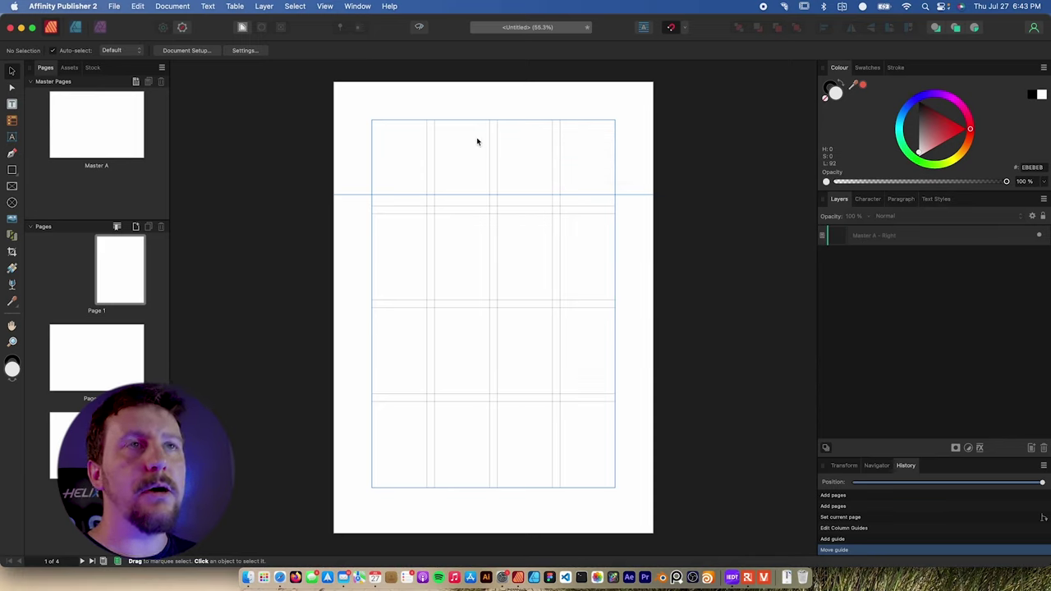
- Open Master A and set its column guides to 4 columns and 3 rows with a 4.9 mm gutter
left_click(71, 346)
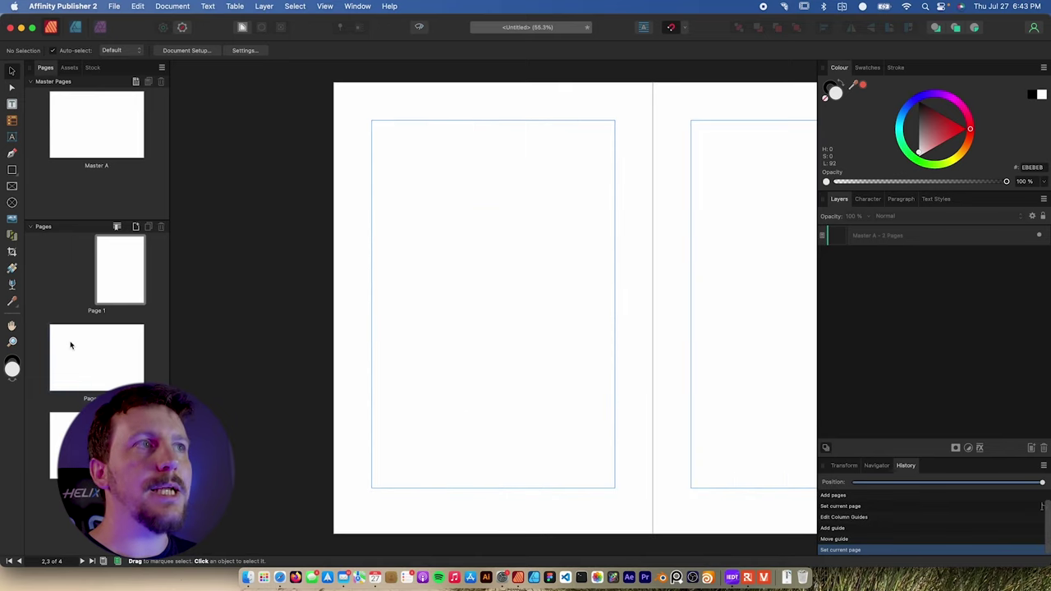
left_click(132, 345)
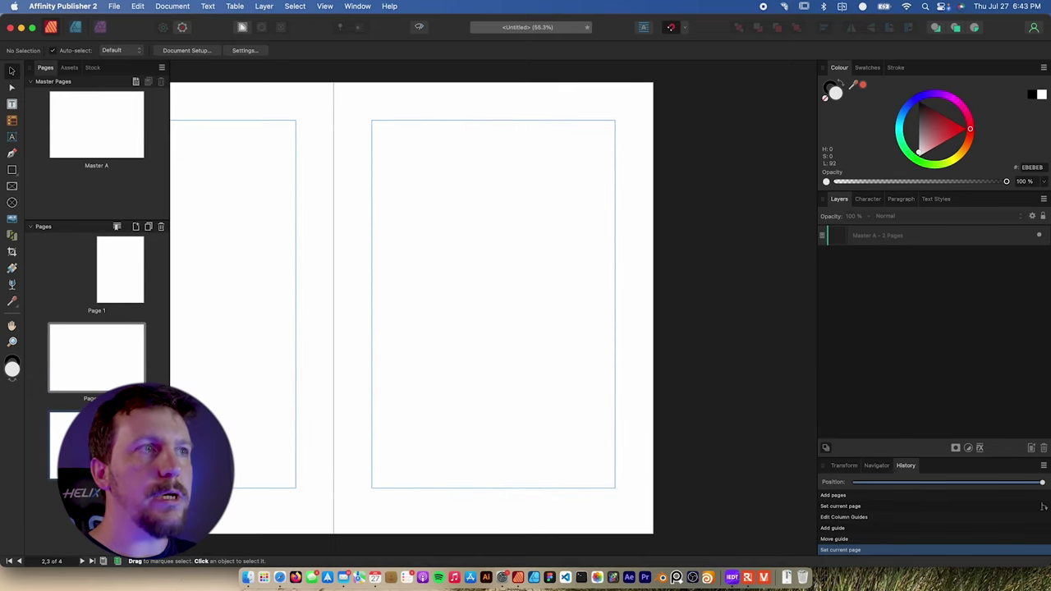
left_click(119, 276)
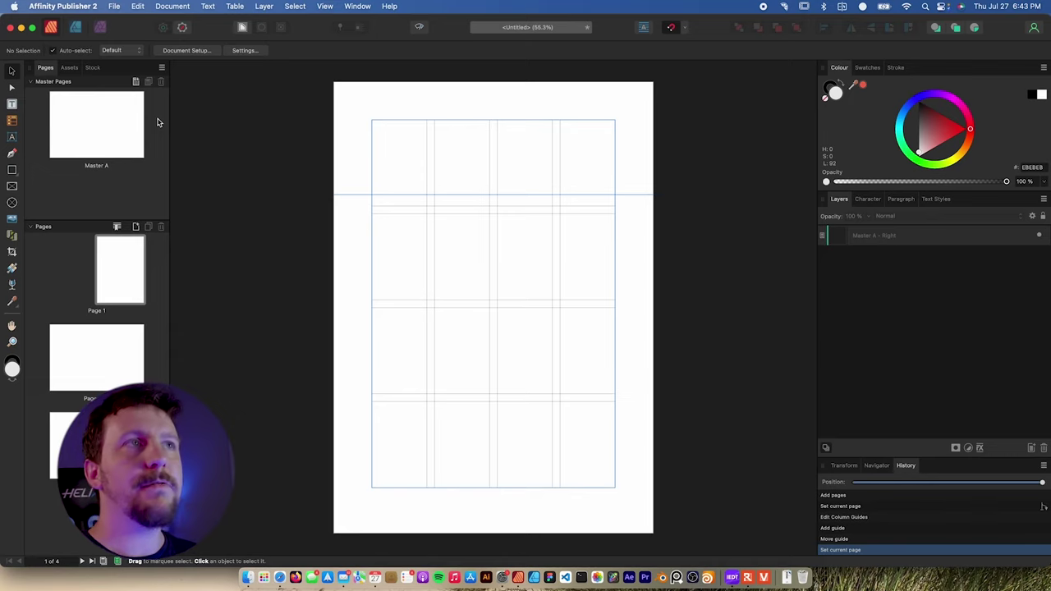
double_click(112, 132)
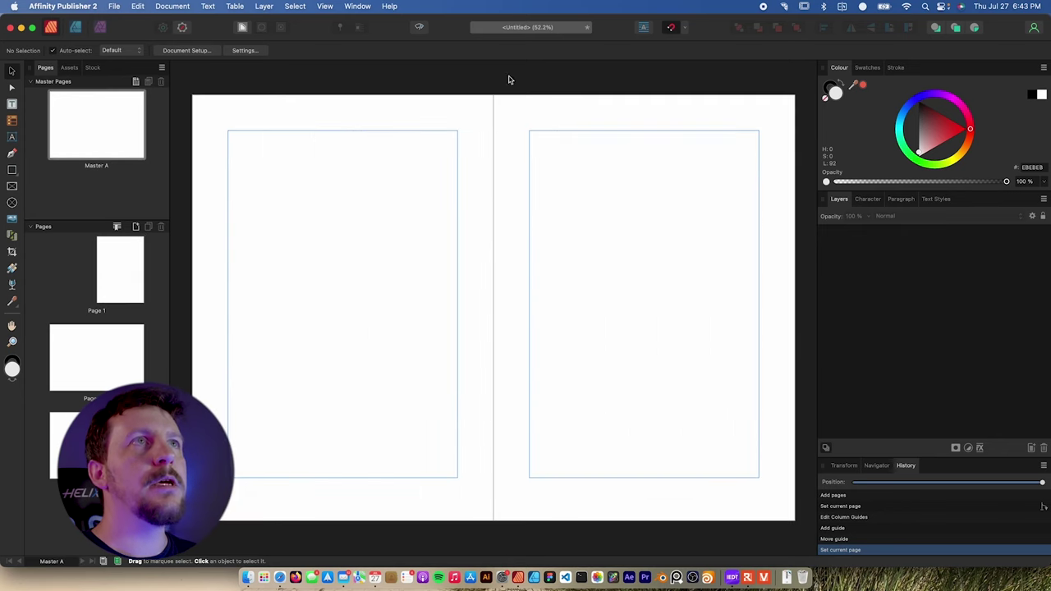
left_click(325, 7)
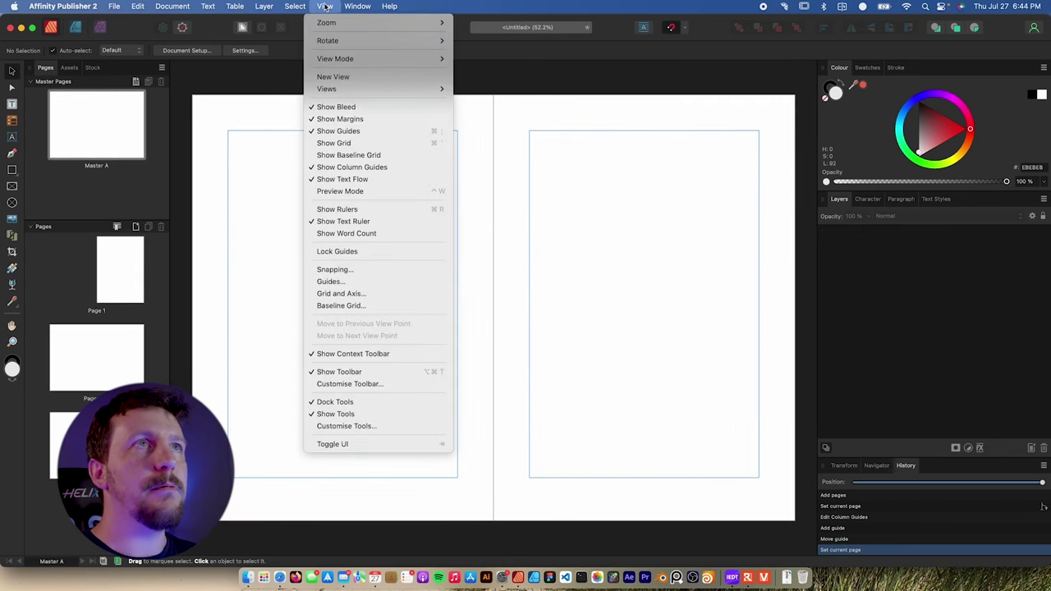
left_click(338, 281)
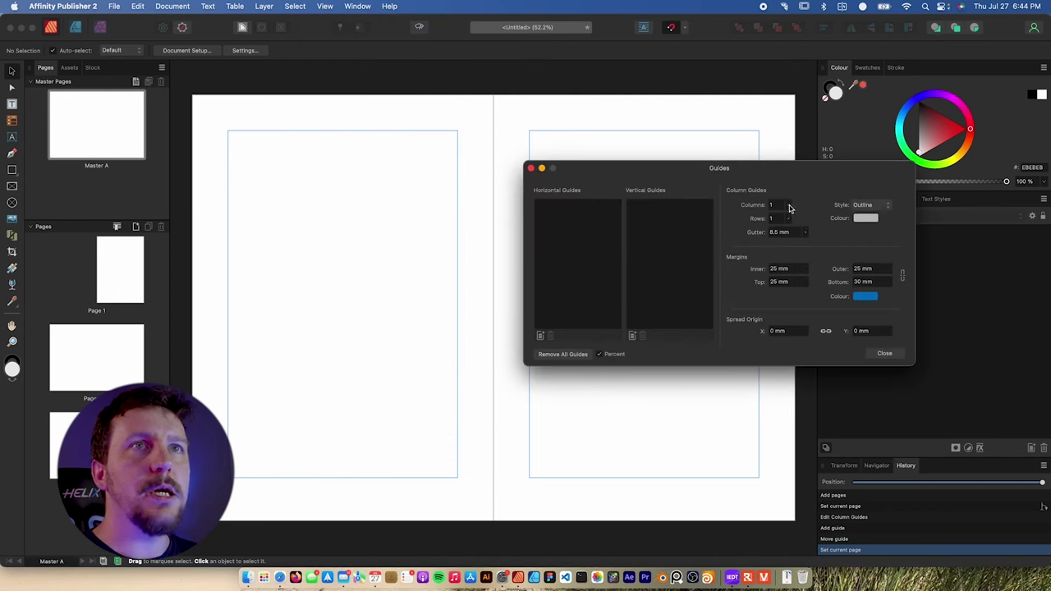
mouse_move(788, 205)
left_mouse_down()
mouse_move(797, 215)
mouse_move(786, 234)
mouse_move(799, 241)
mouse_move(798, 206)
left_mouse_up()
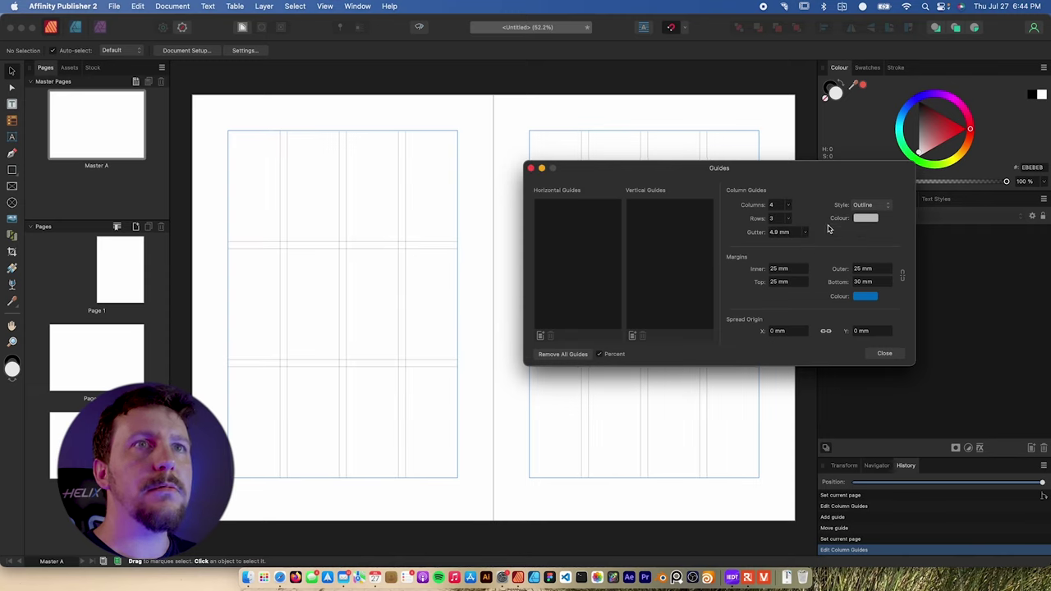
left_click(885, 354)
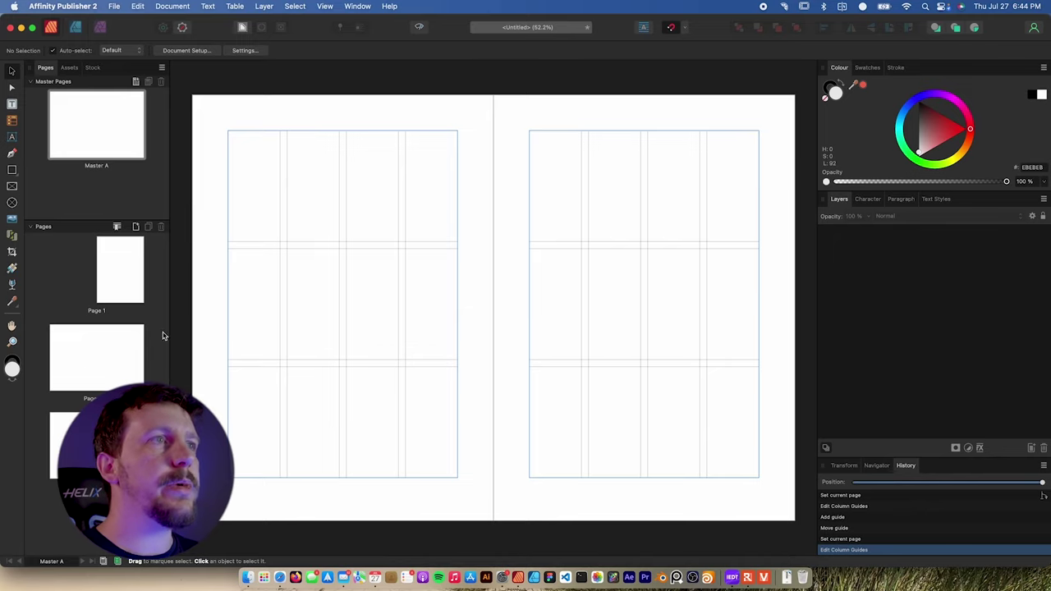
- Check the guides on pages 2 to 4, and apply Master A to page 1
double_click(79, 358)
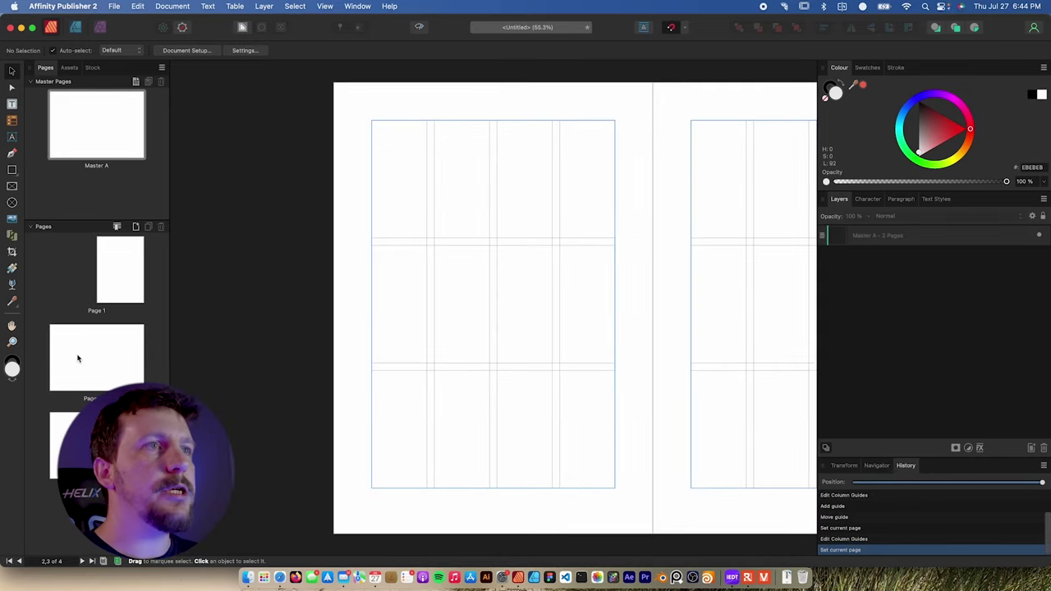
left_click(120, 362)
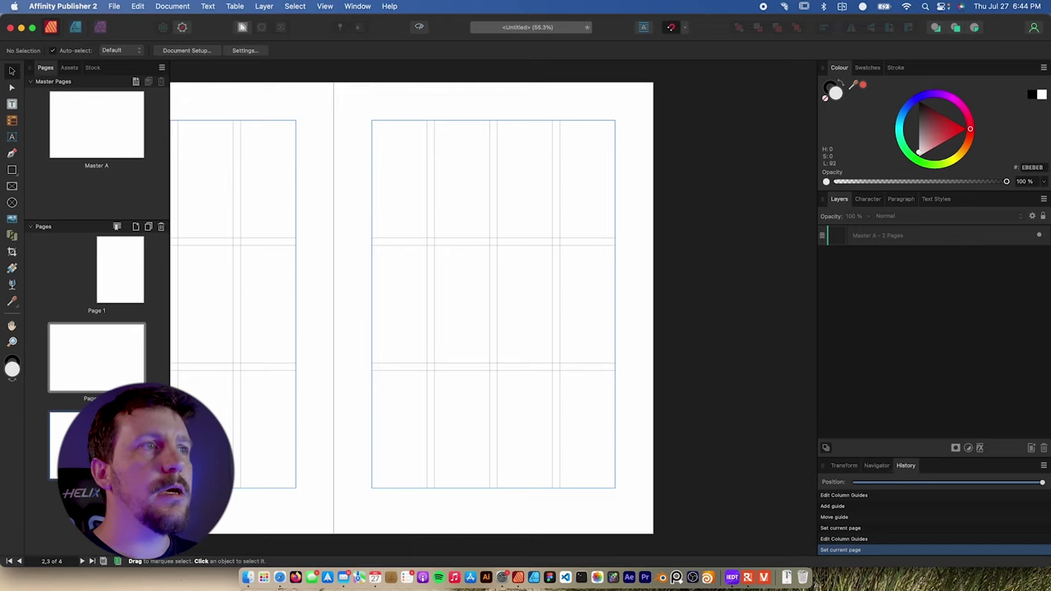
double_click(90, 443)
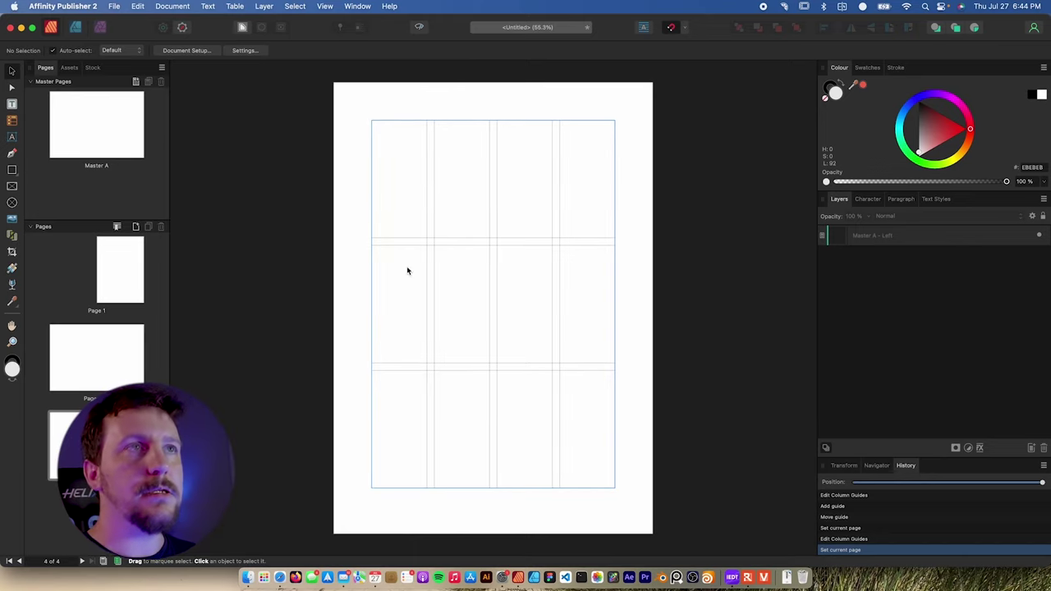
left_click_drag(112, 138, 120, 271)
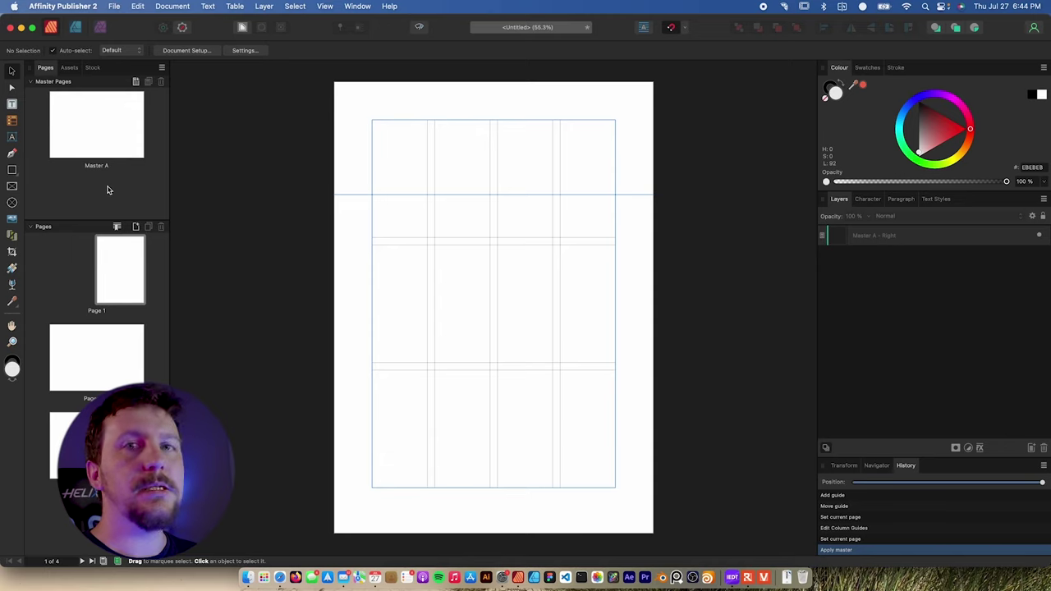
- Duplicate Master A to create a second master page
right_click(99, 135)
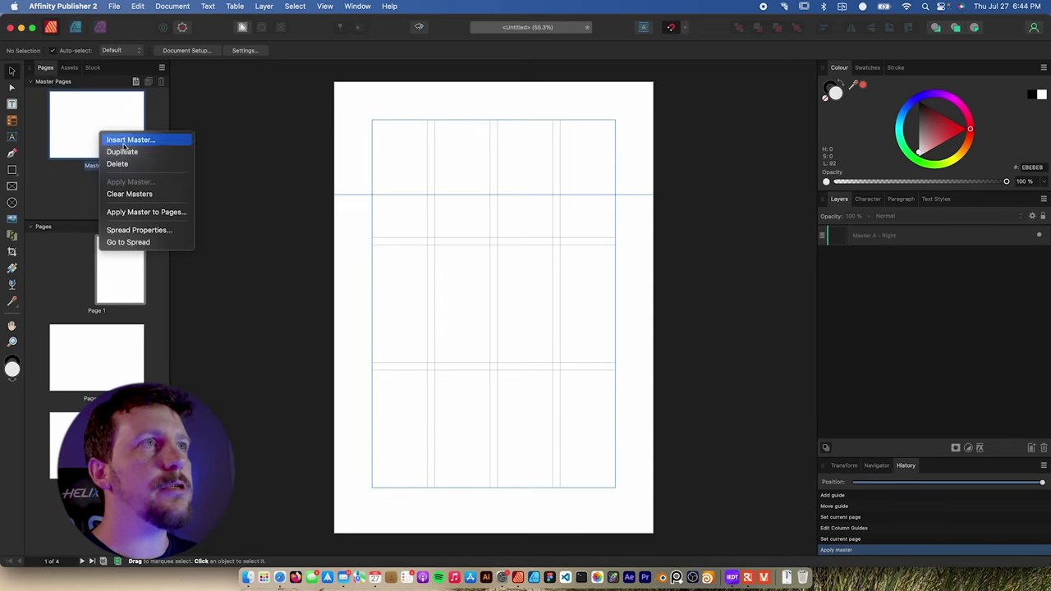
left_click(128, 153)
scroll(131, 189, "down", 3)
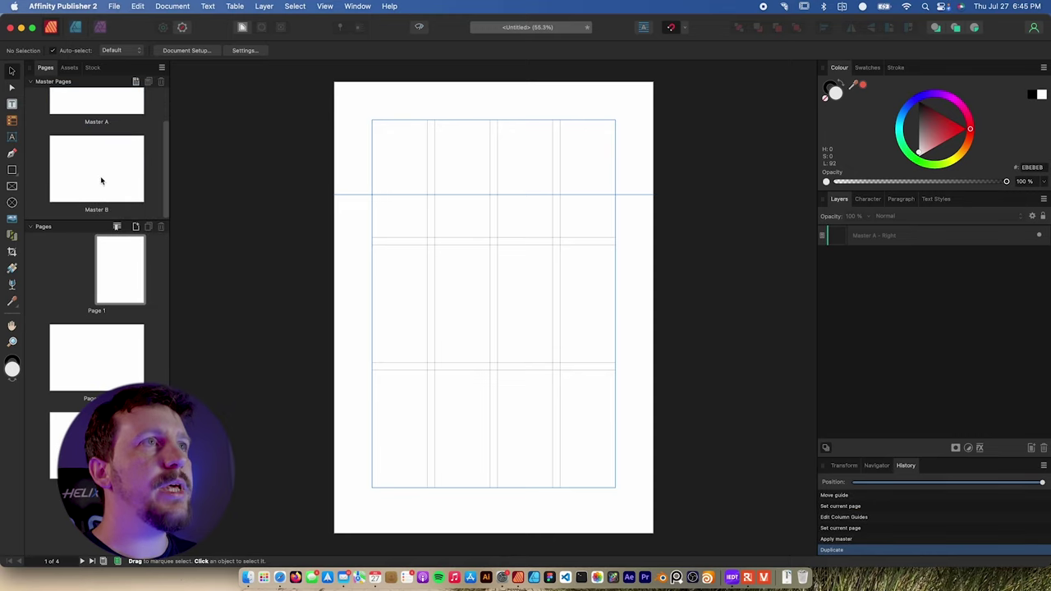
- Open the duplicated master, Master B, and set its column guides to 2 columns and 2 rows
double_click(112, 181)
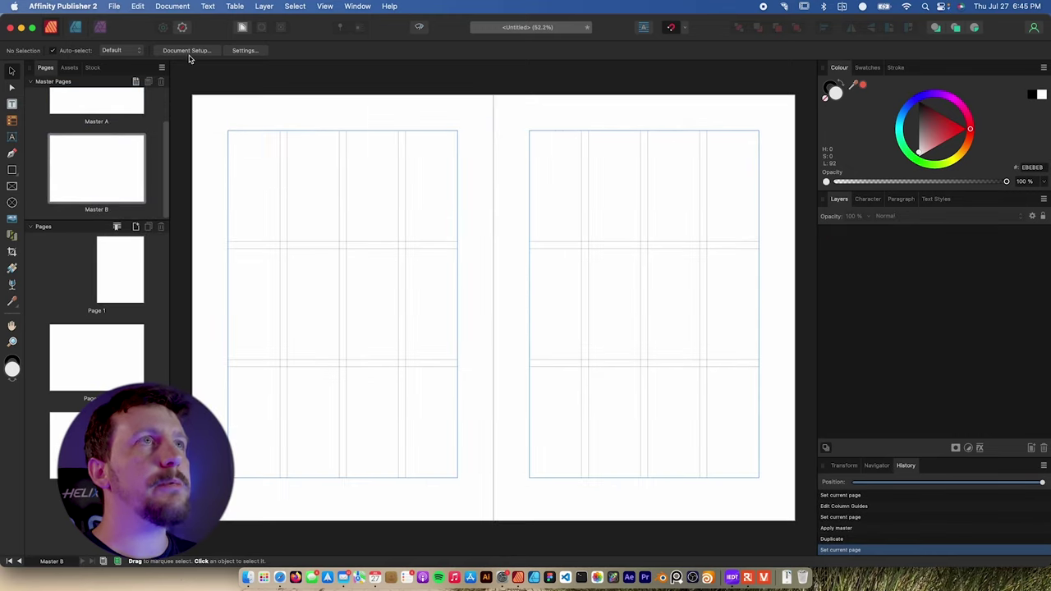
left_click(324, 8)
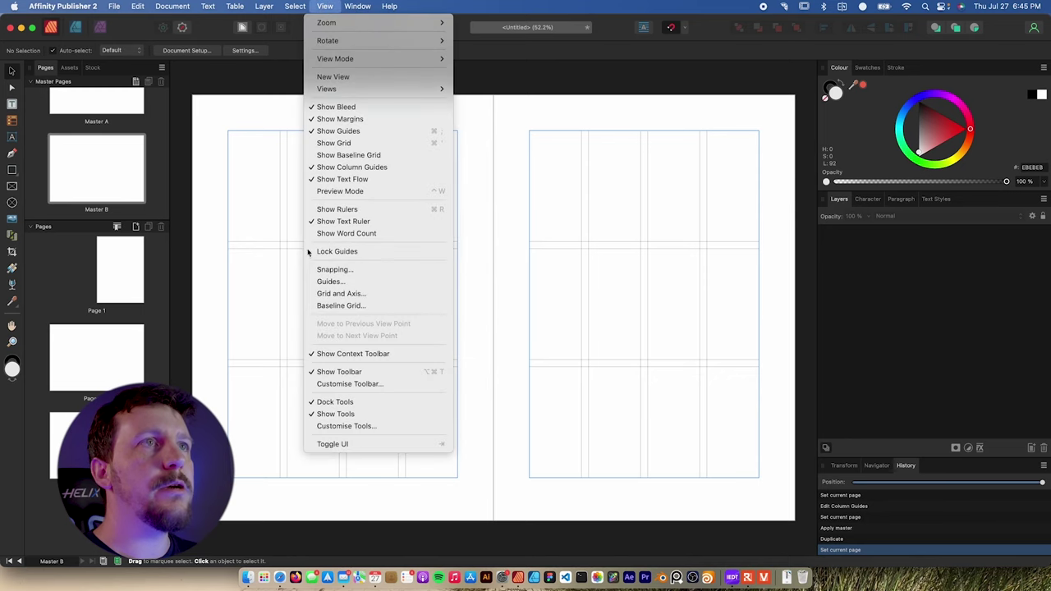
left_click(357, 285)
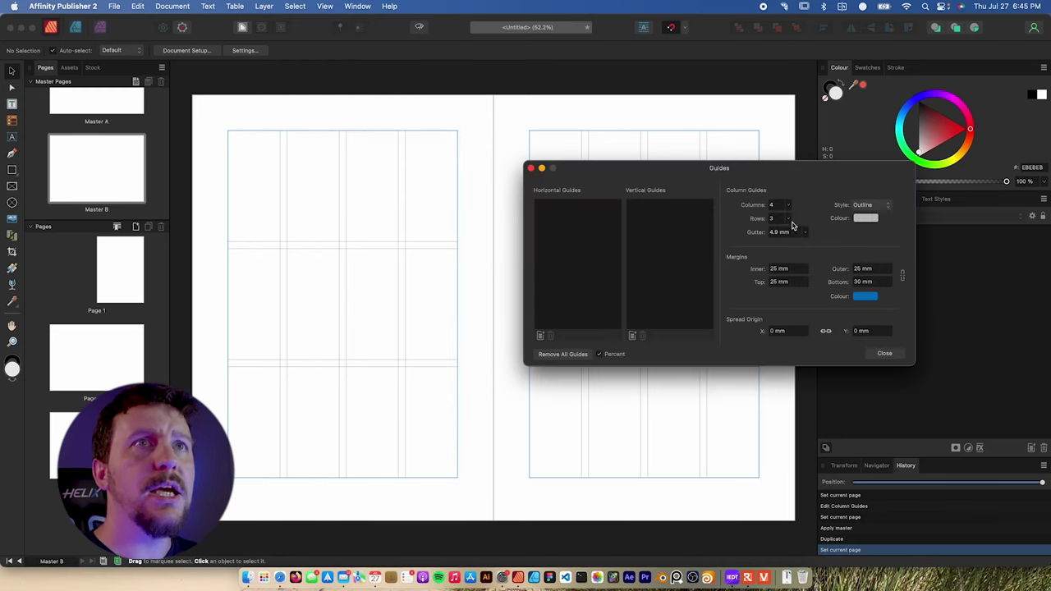
mouse_move(788, 206)
left_mouse_down()
mouse_move(782, 217)
mouse_move(792, 222)
left_mouse_up()
left_click(788, 231)
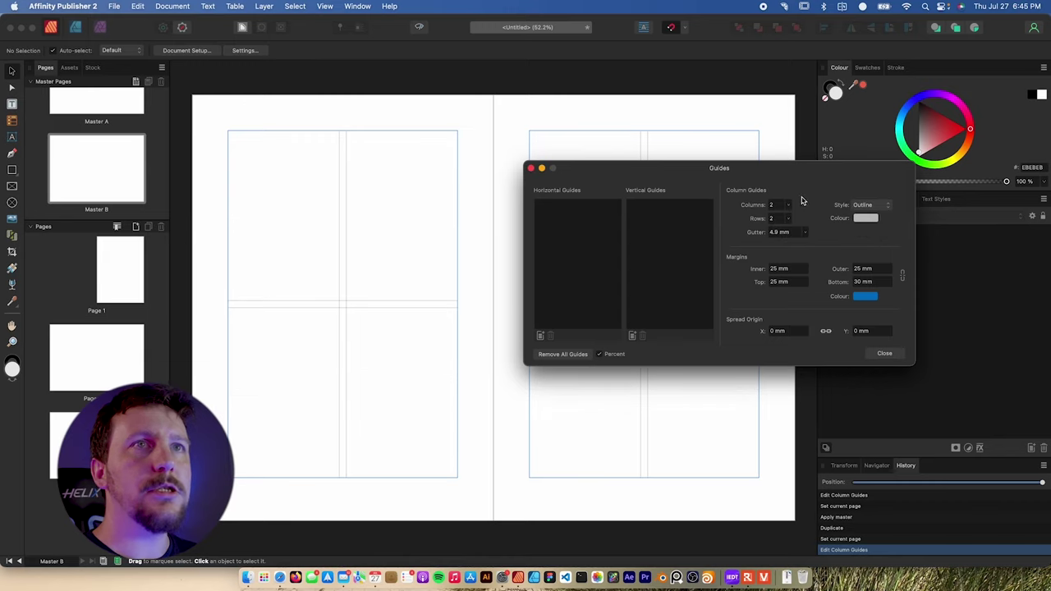
left_click(885, 353)
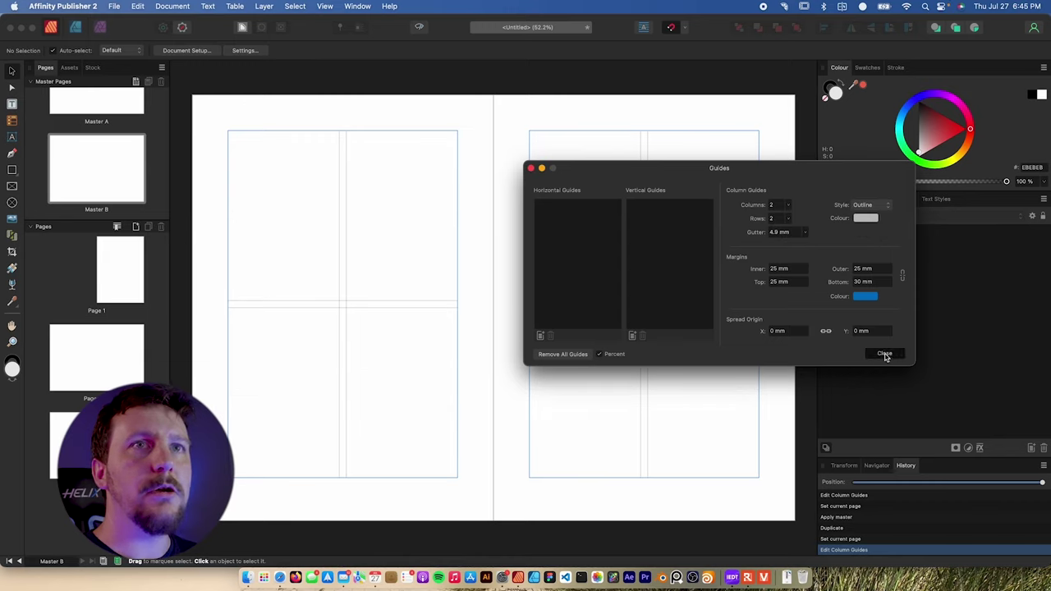
- Apply Master B to both pages of the page 2–3 spread and show the whole spread
left_click_drag(122, 167, 84, 366)
left_click_drag(106, 195, 129, 361)
left_click(124, 357)
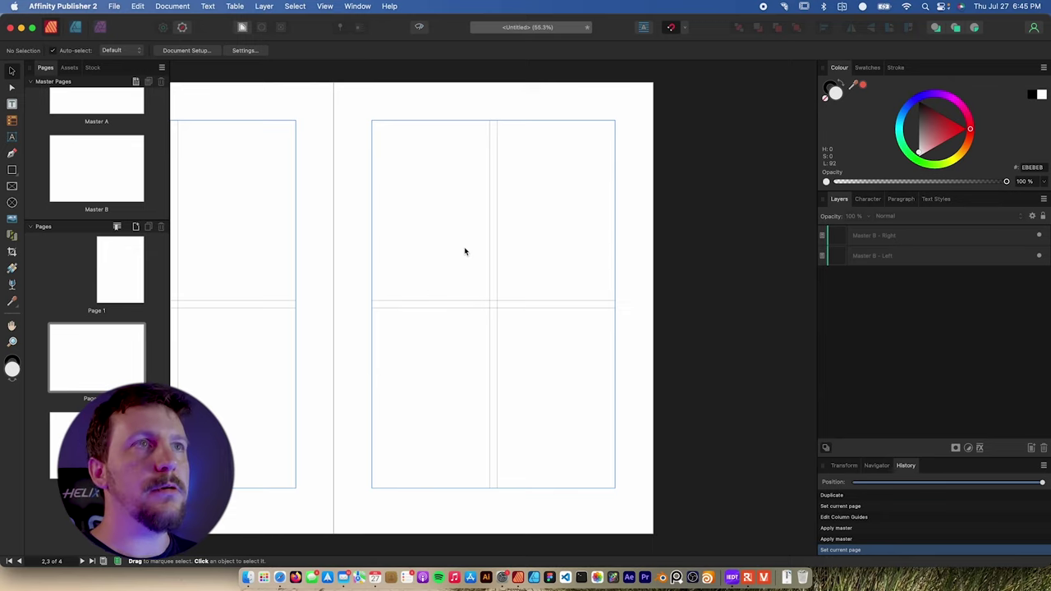
key("super+0")
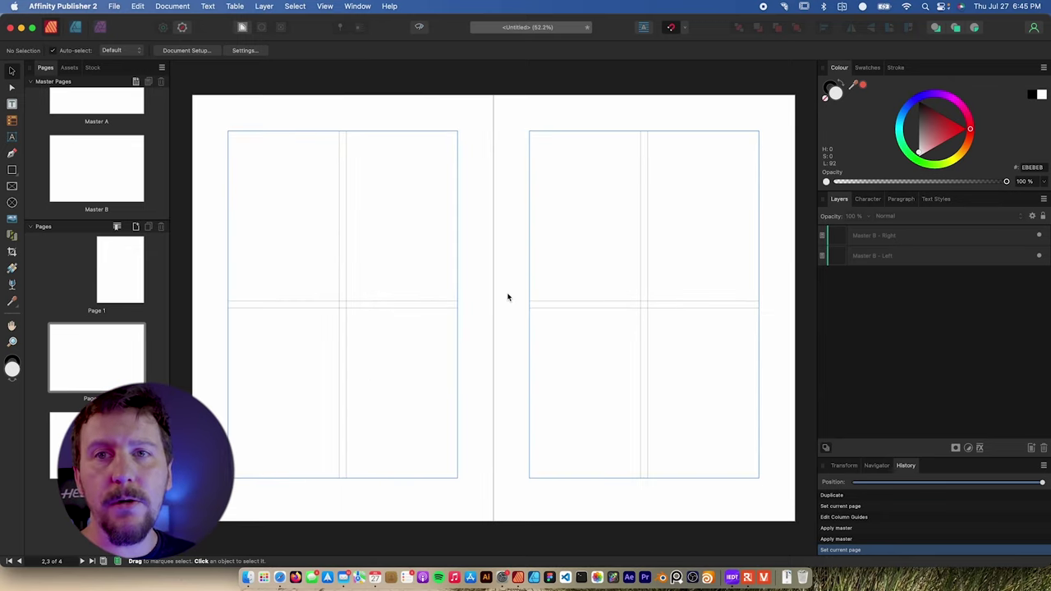
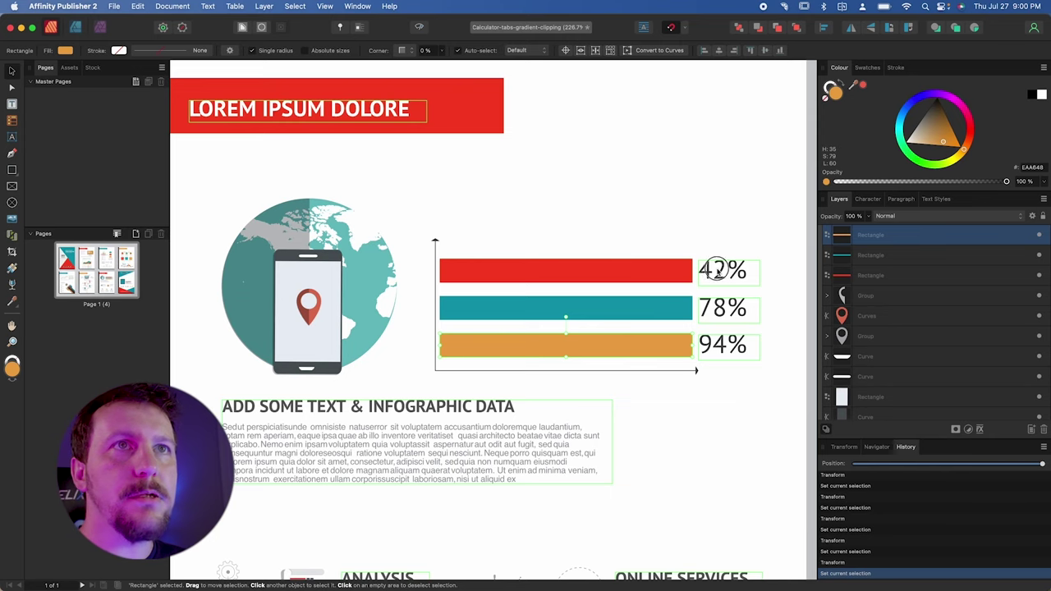
- Select the red bar beside 42%, float the Transform panel near the chart, and set the anchor point to the bar's middle left
left_click(716, 269)
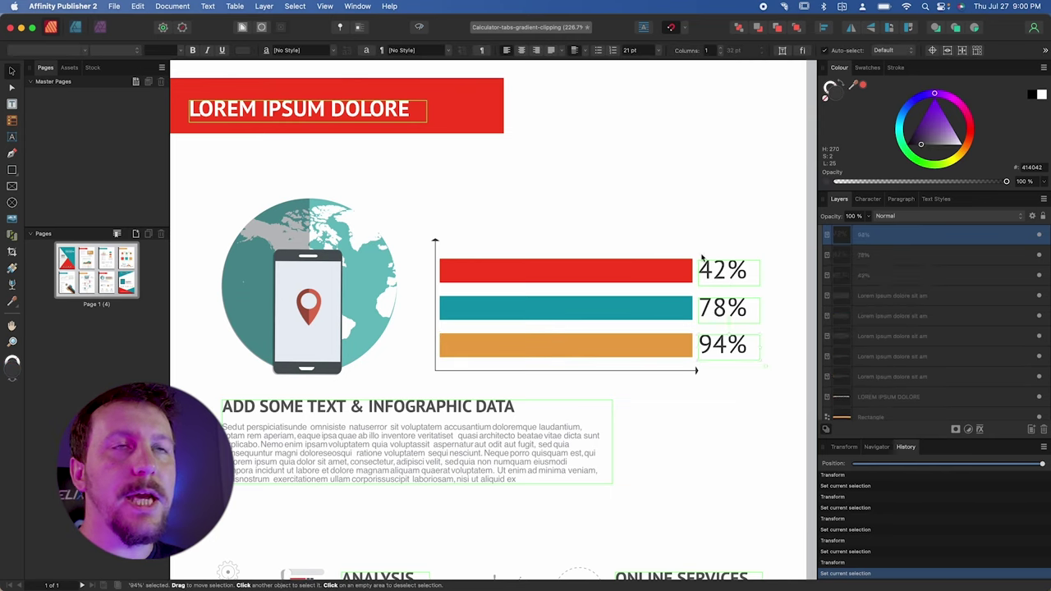
left_click(634, 276)
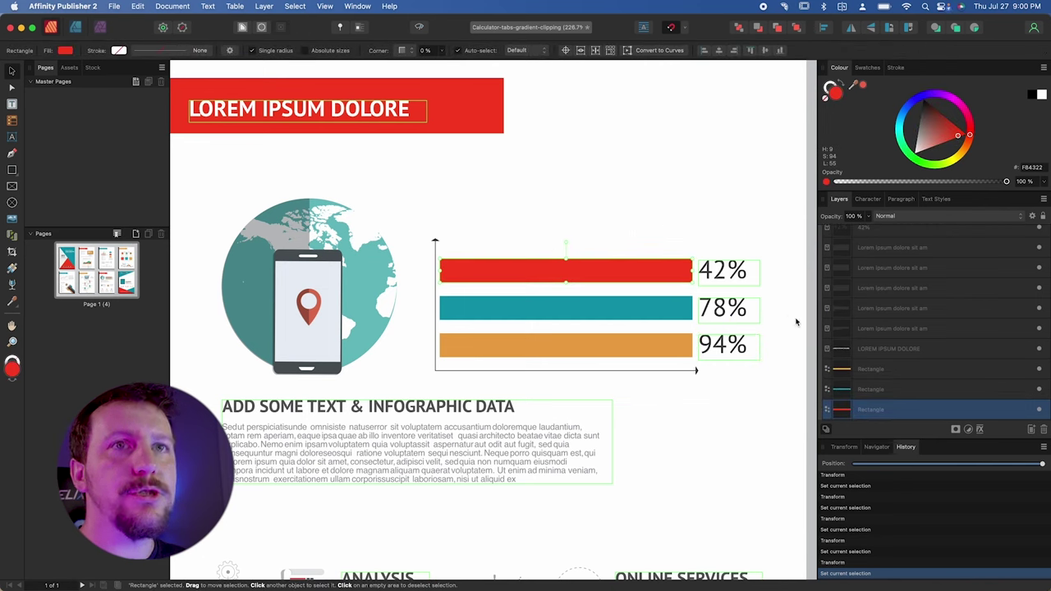
left_click_drag(844, 447, 485, 143)
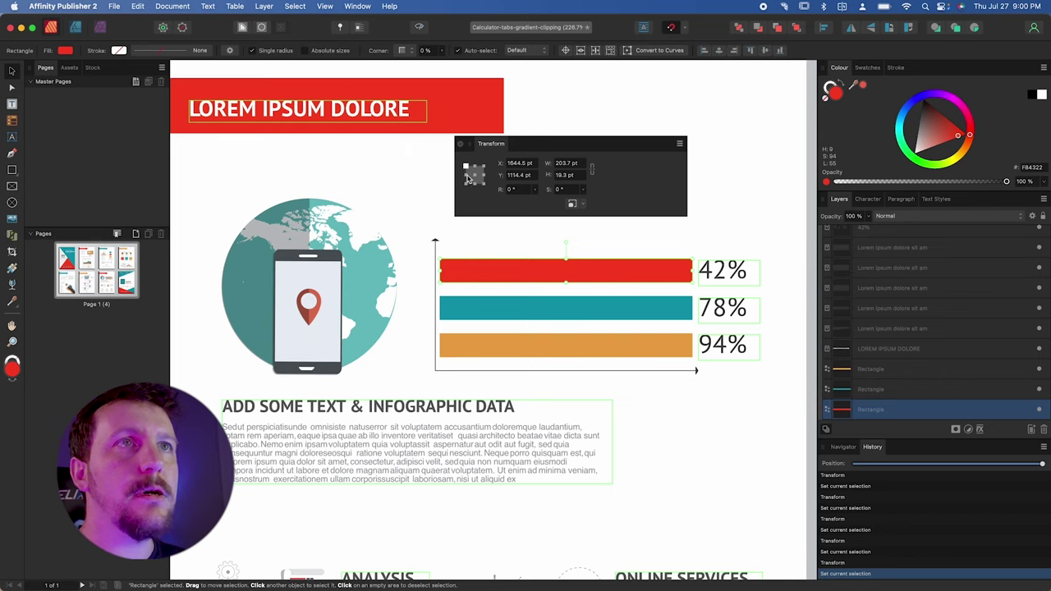
left_click(465, 175)
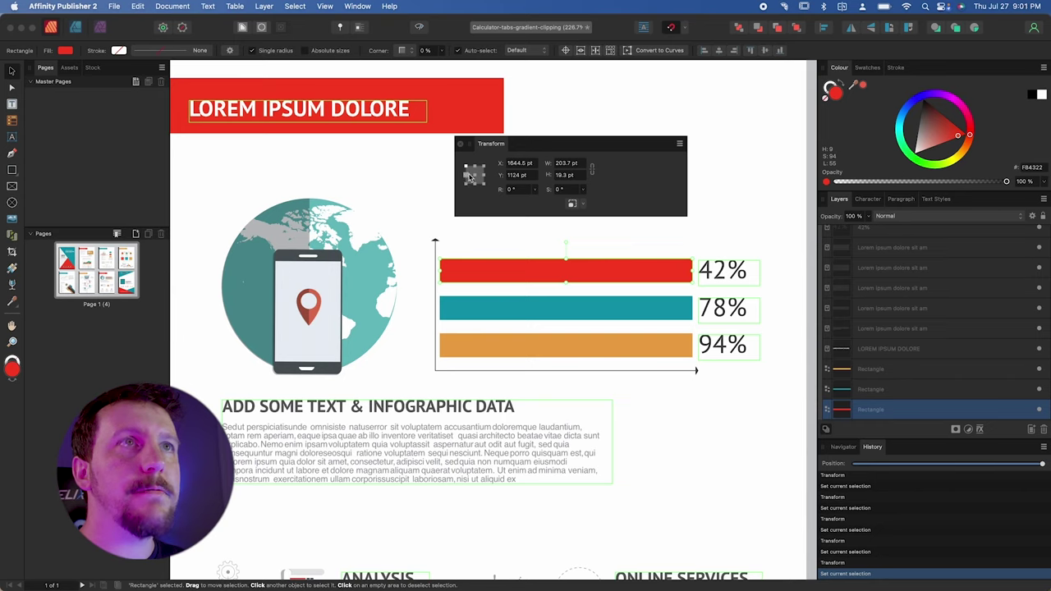
- Scale the red bar to 42 % of its full length by multiplying its width by .42
left_click(577, 164)
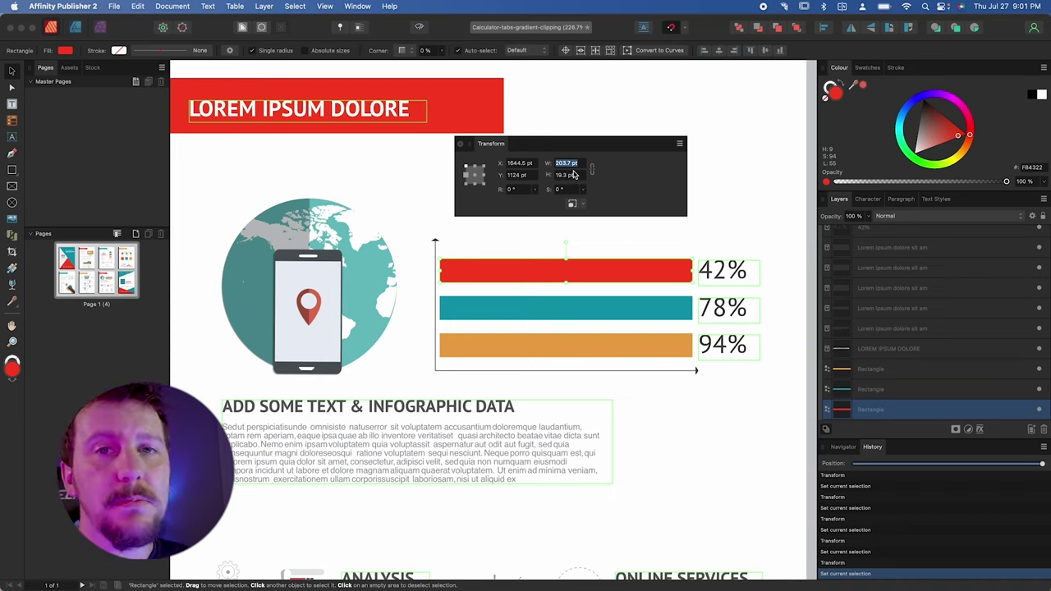
left_click(579, 163)
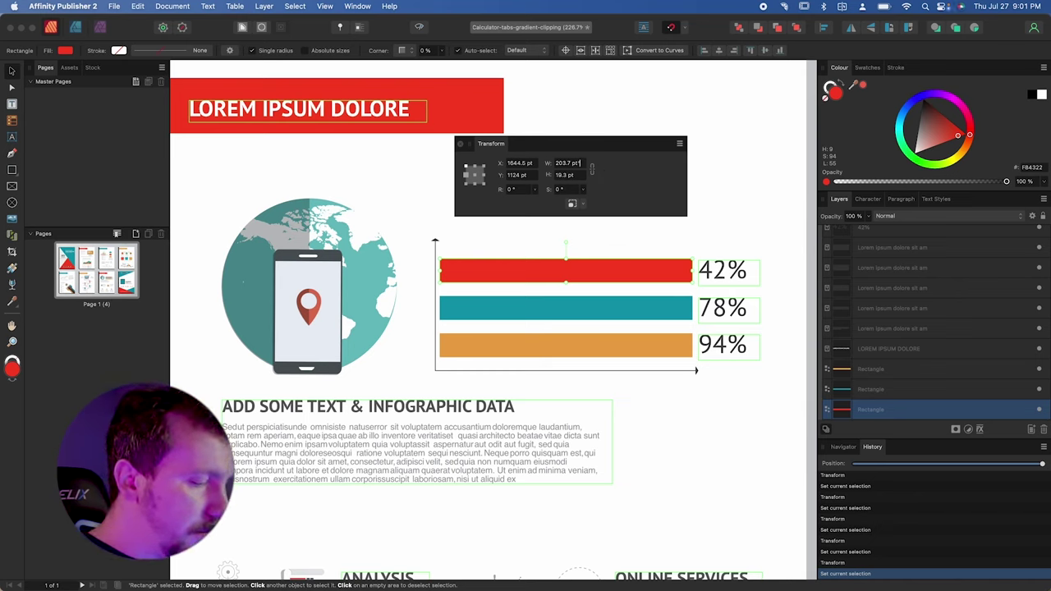
type("*.42")
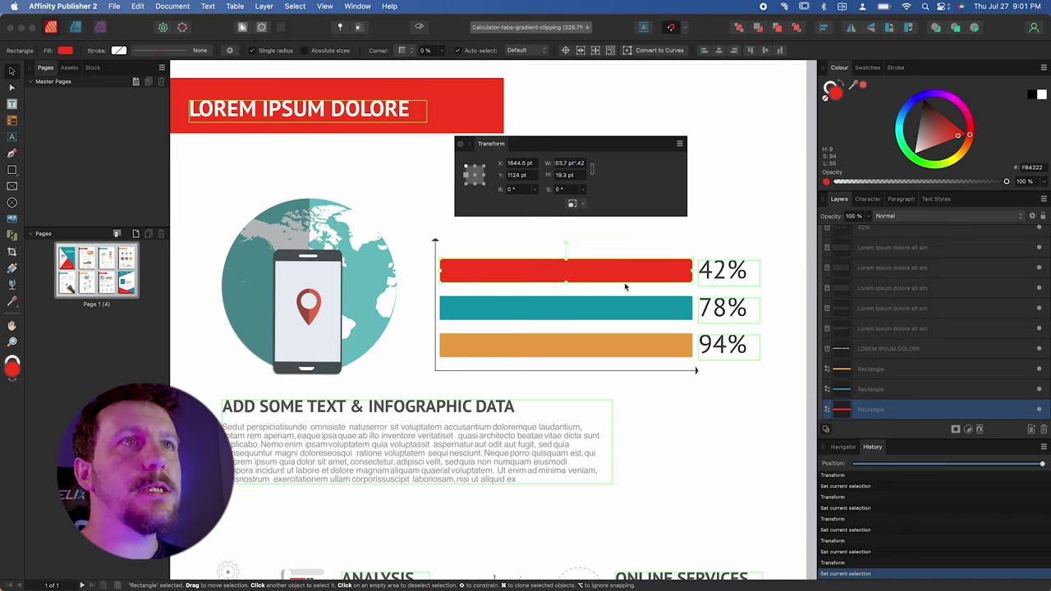
key("Return")
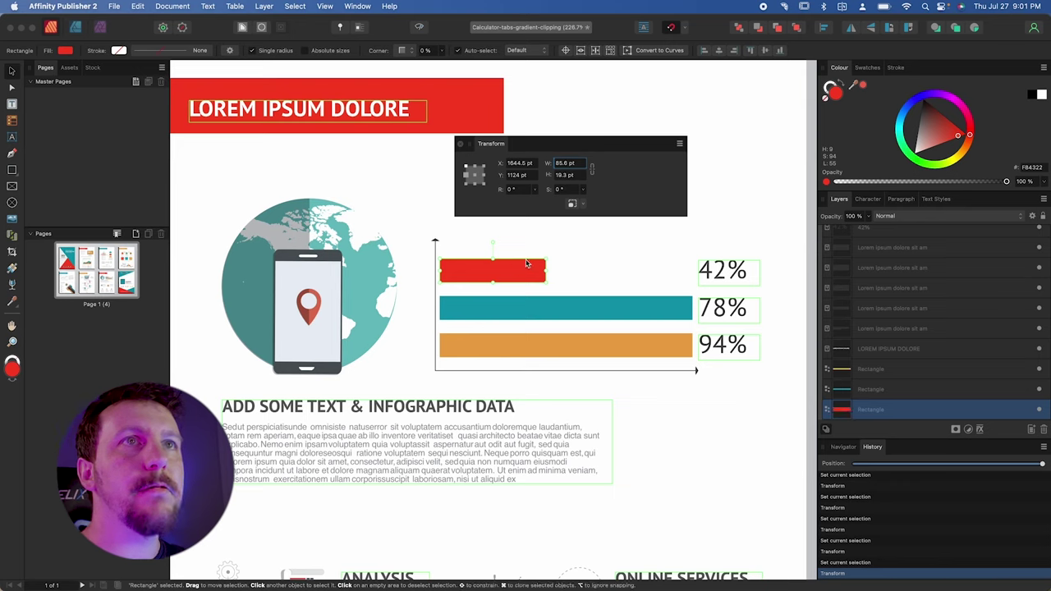
- Scale the teal bar beside 78% to 78 % of its full length by multiplying its width by .78
left_click(600, 309)
left_click(586, 163)
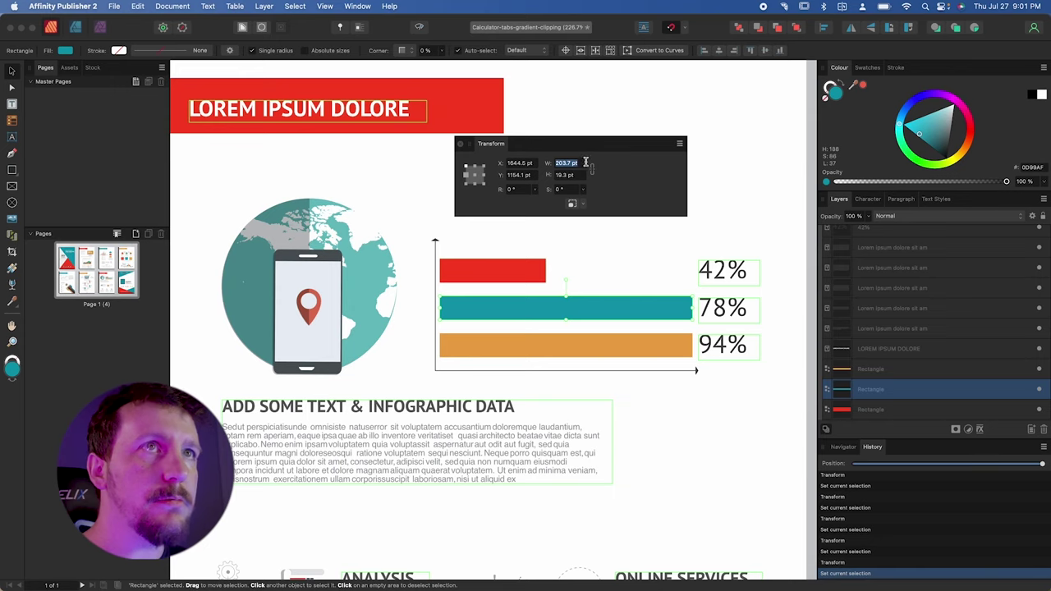
key("Right")
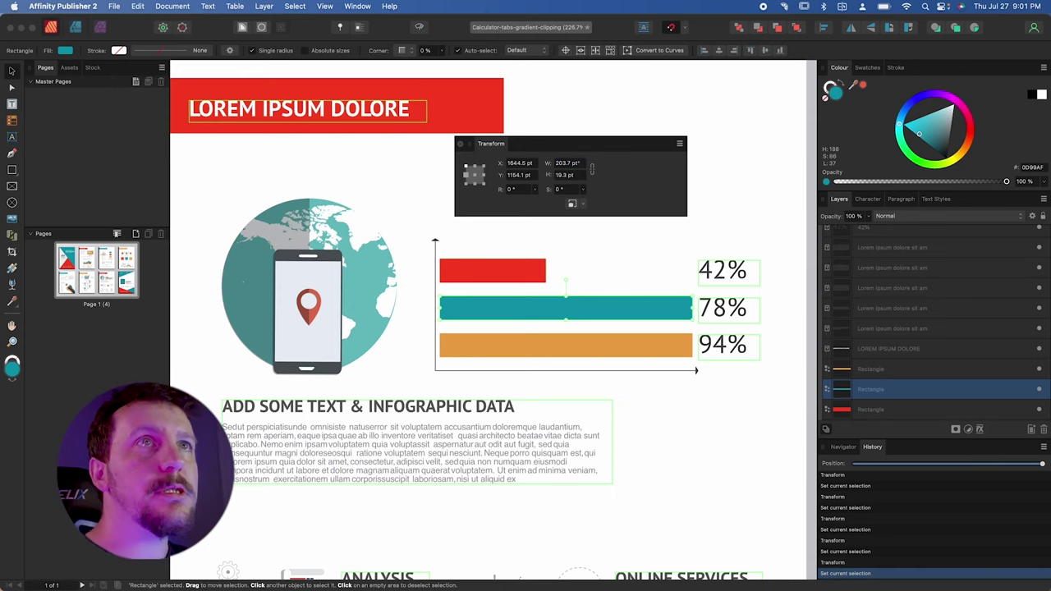
type("*0.78")
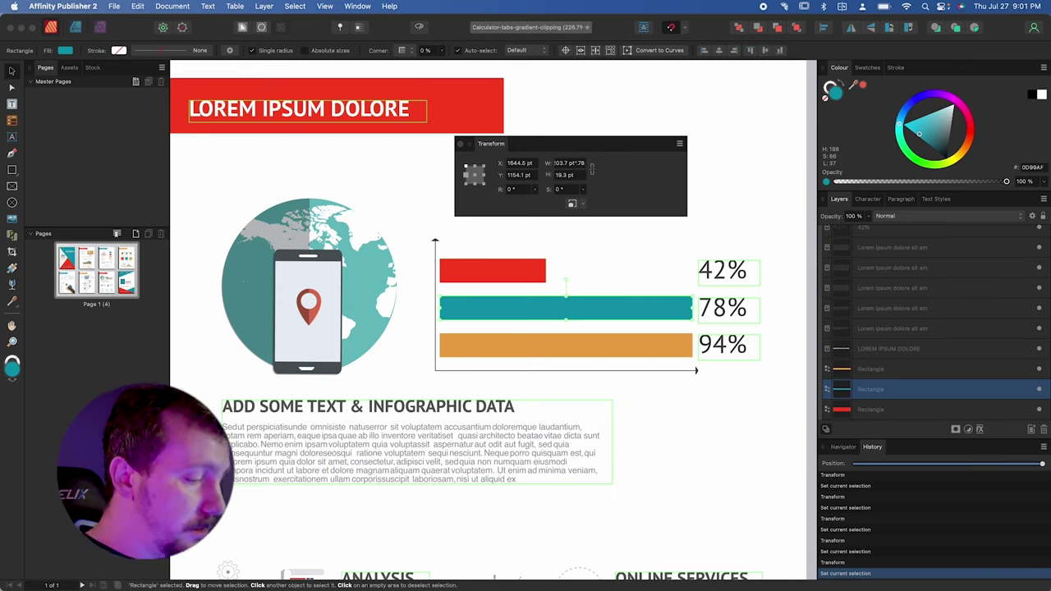
key("Return")
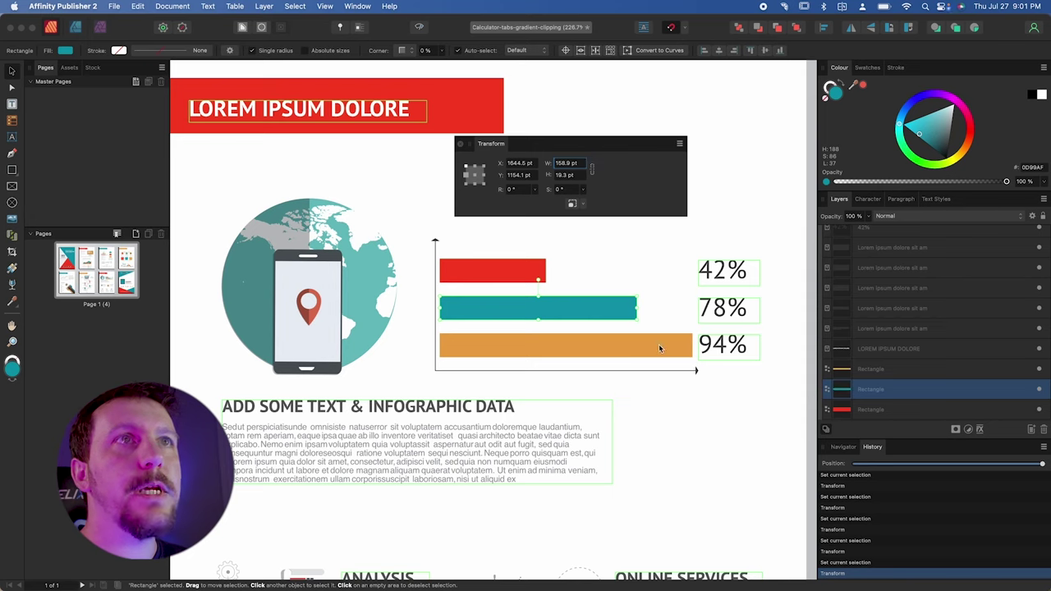
- Scale the orange bar beside 94% to 94 % of its full length by multiplying its width by .94
left_click(658, 346)
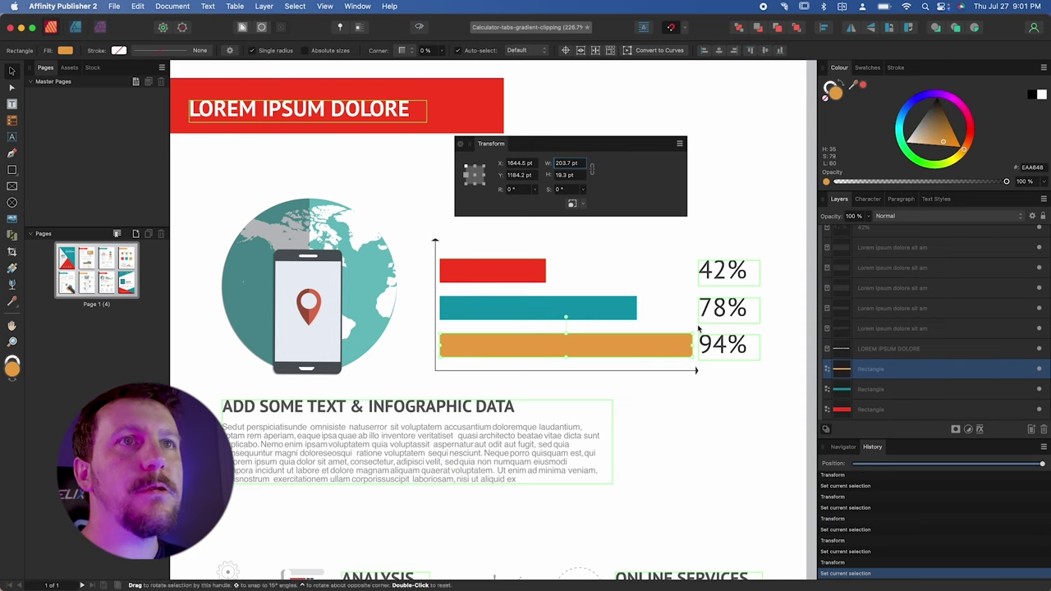
left_click(581, 165)
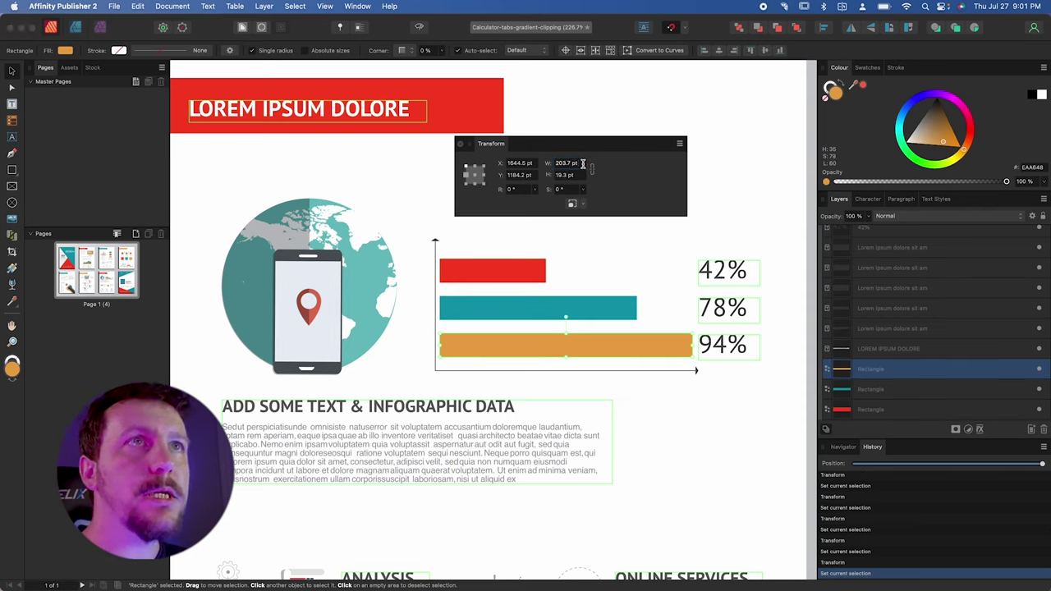
key("Right")
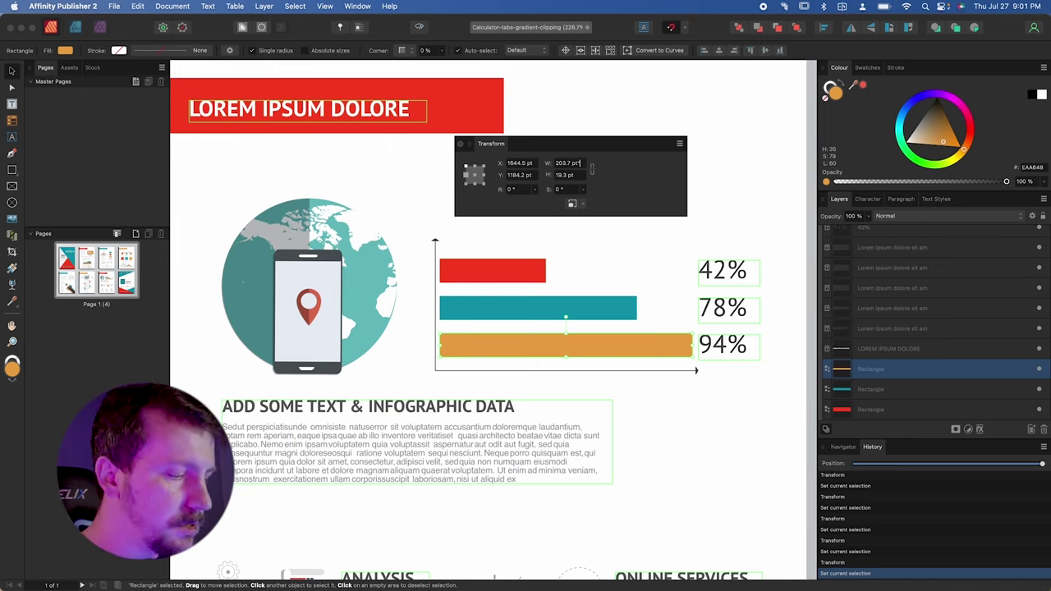
type("*.94")
key("Return")
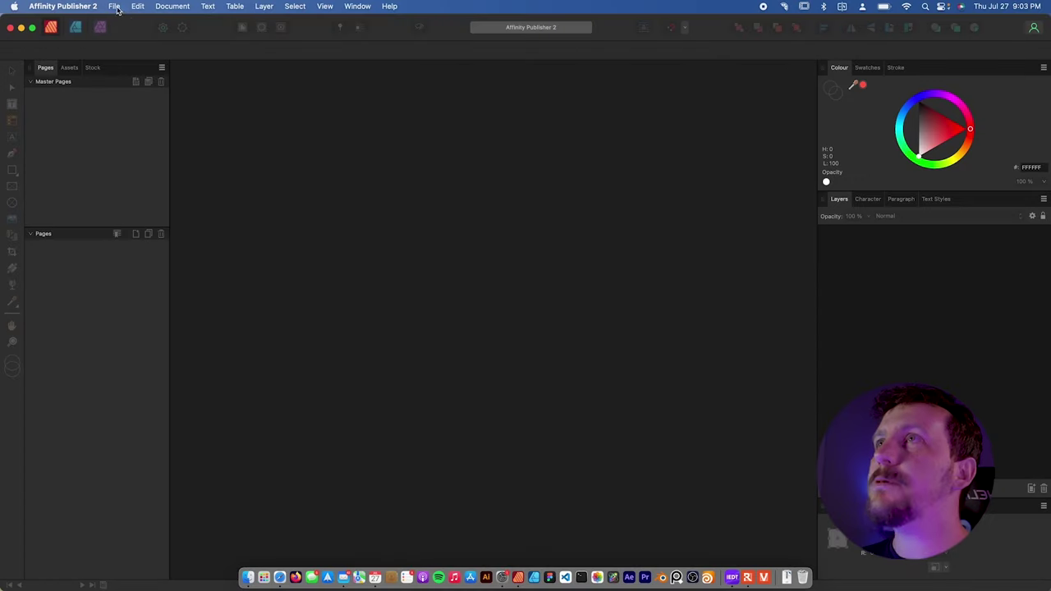
- Create a new book and add all five .afpub documents, Alpha Wrap Demo through Photo Persona Demo, as its chapters
left_click(115, 6)
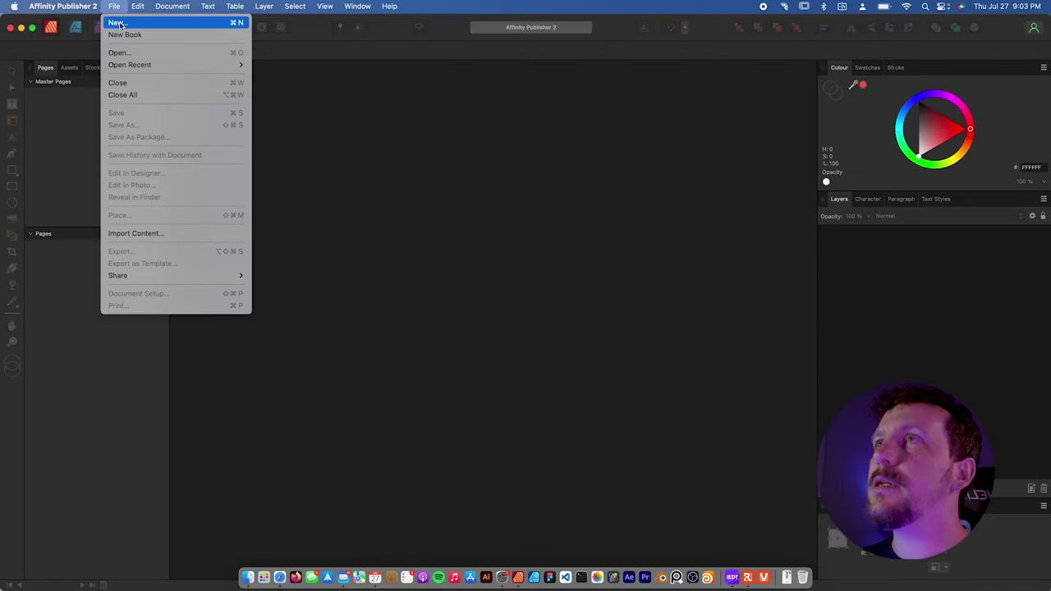
left_click(137, 36)
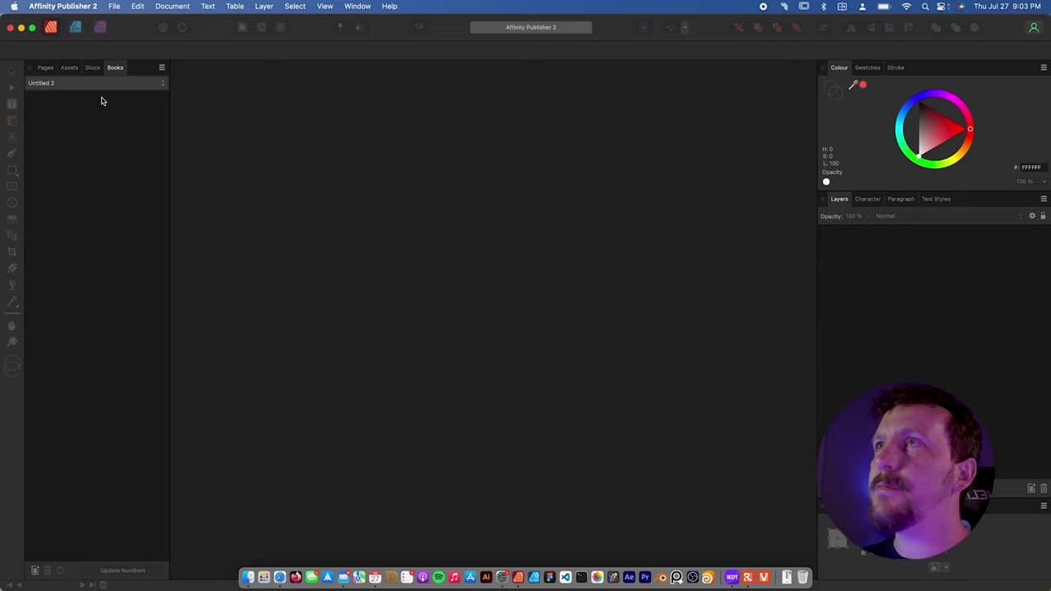
left_click(36, 571)
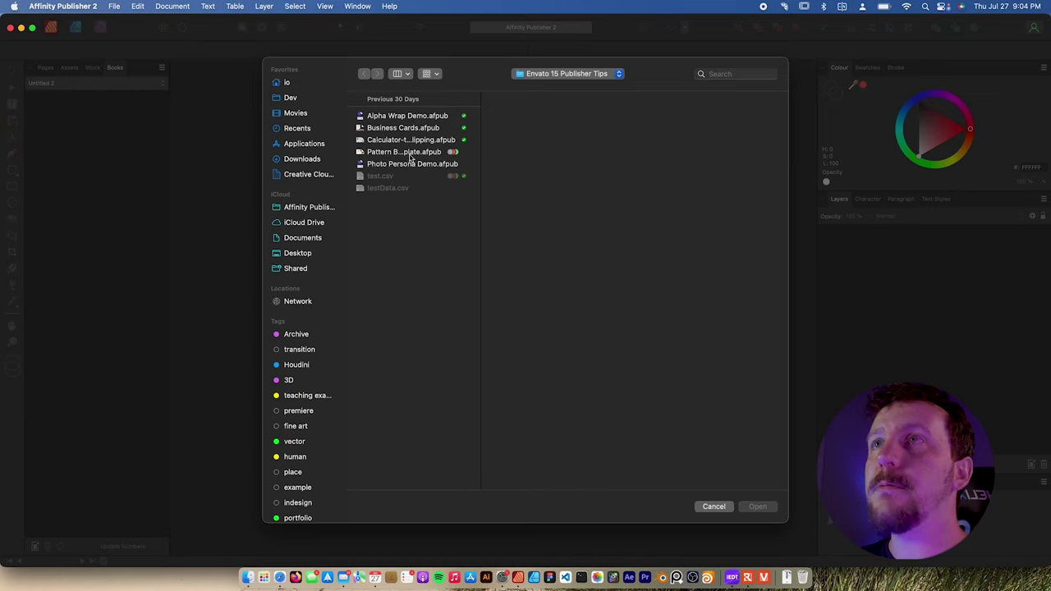
left_click(405, 118)
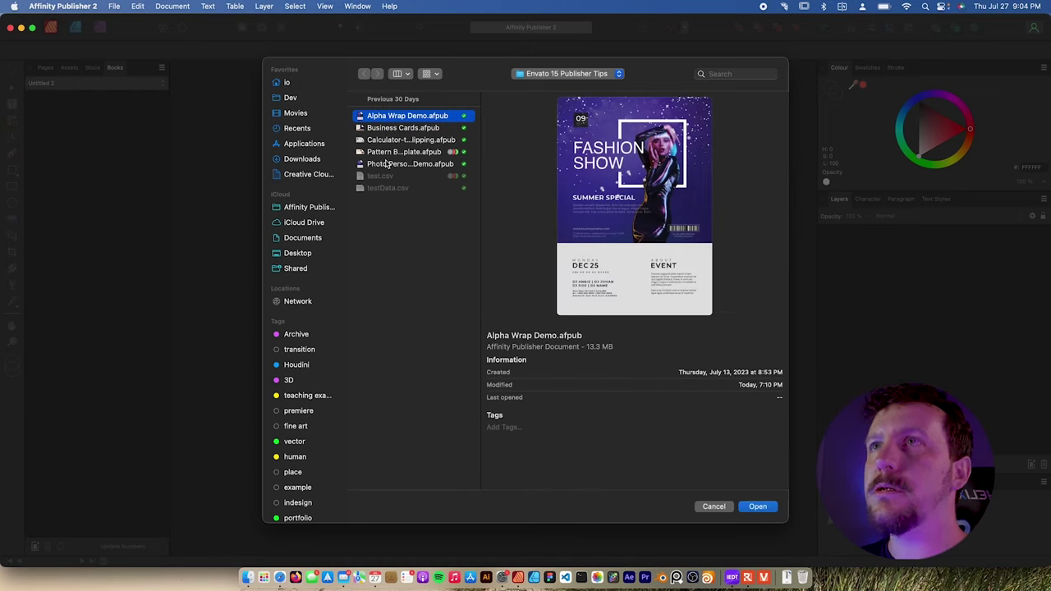
left_click(389, 165, "shift")
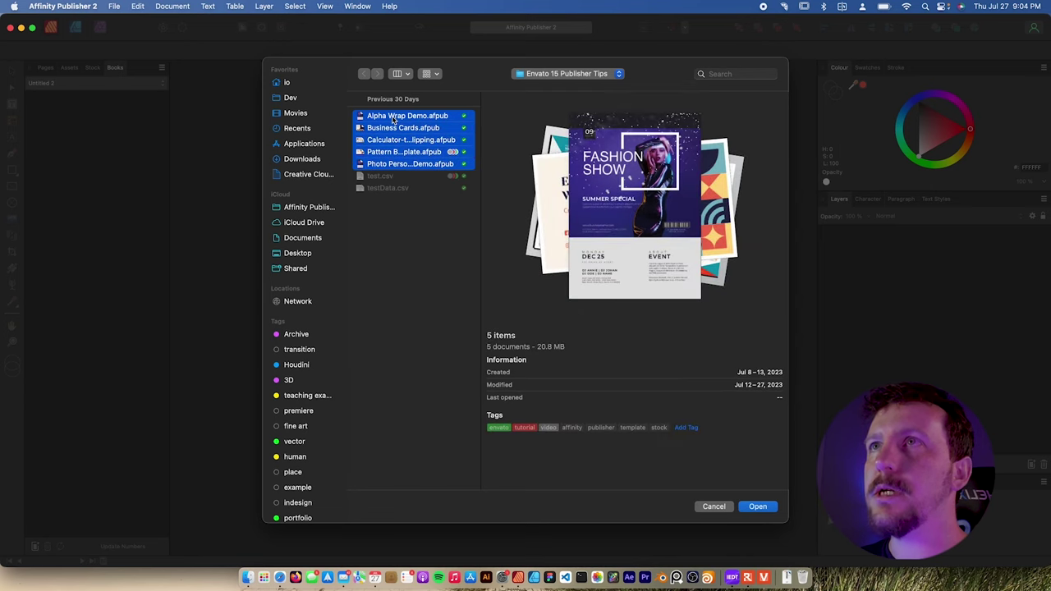
left_click(754, 507)
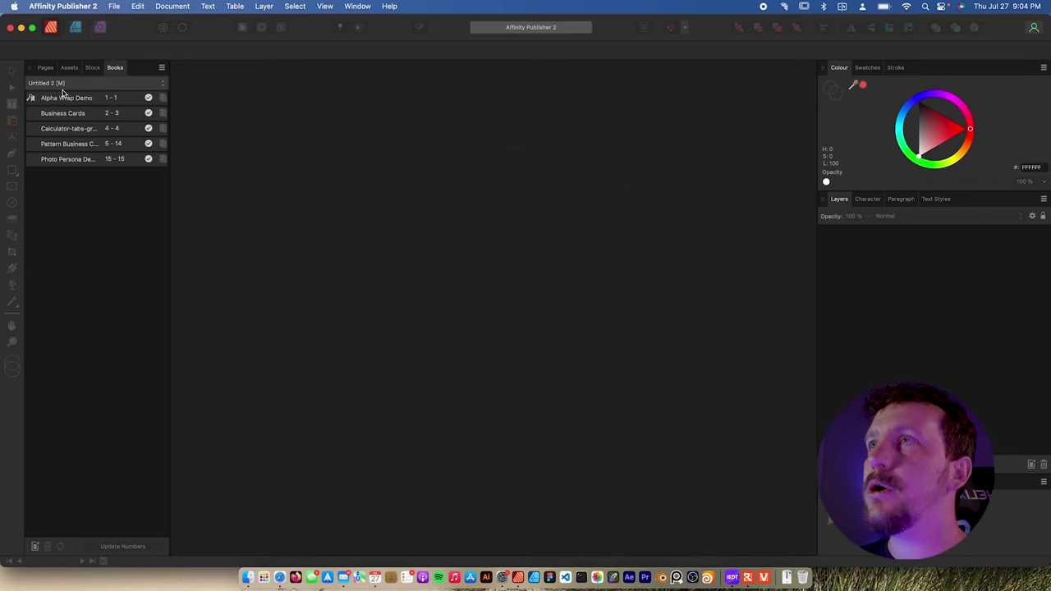
- Review the book's chapters, their page ranges and the style source marker beside Alpha Wrap Demo
left_click(77, 113)
left_click(78, 129)
left_click(75, 148)
left_click(74, 160)
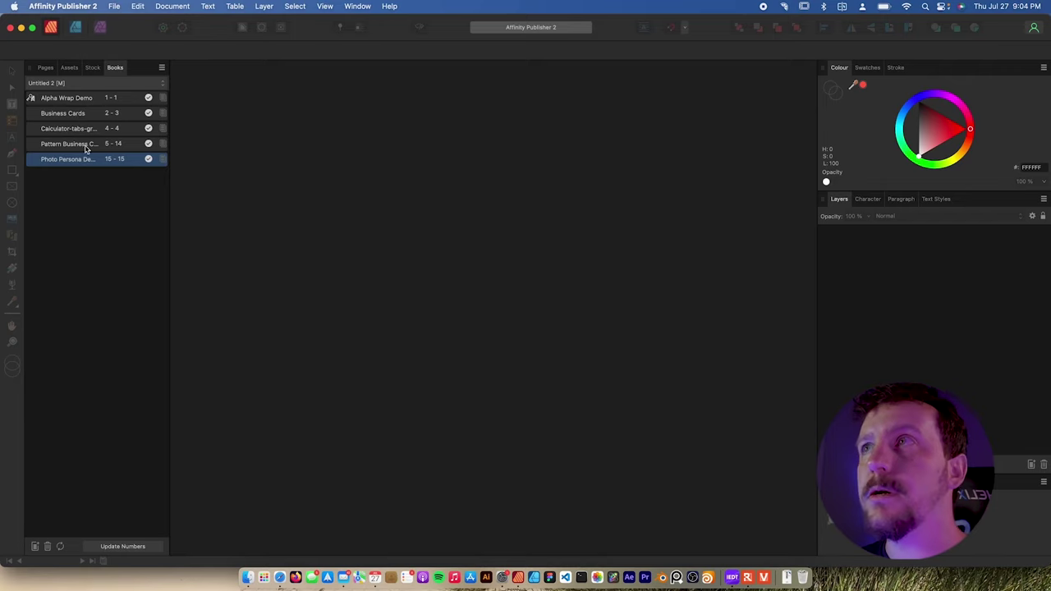
left_click(84, 104)
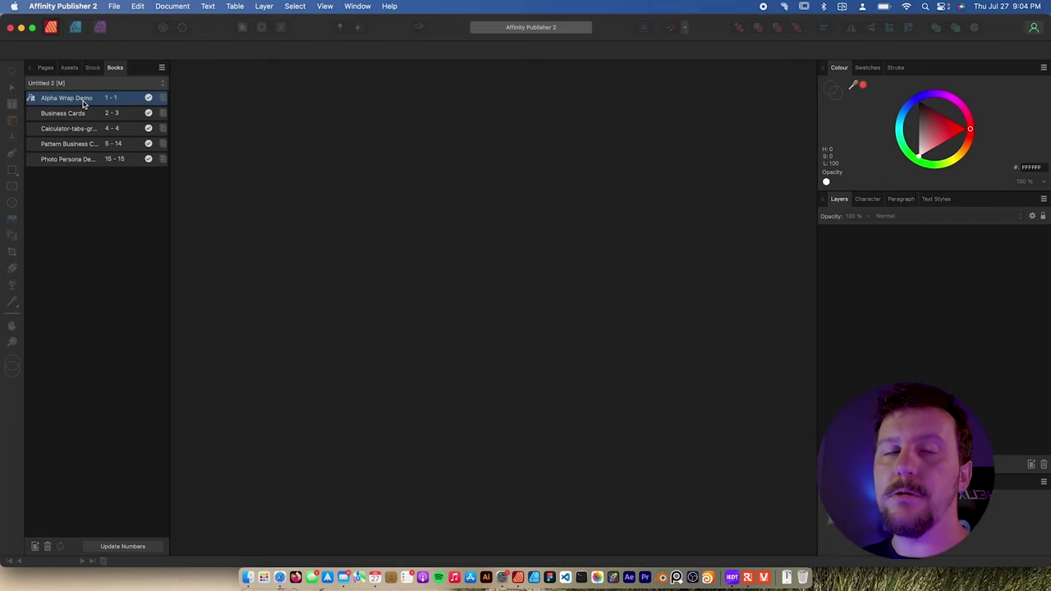
left_click(120, 215)
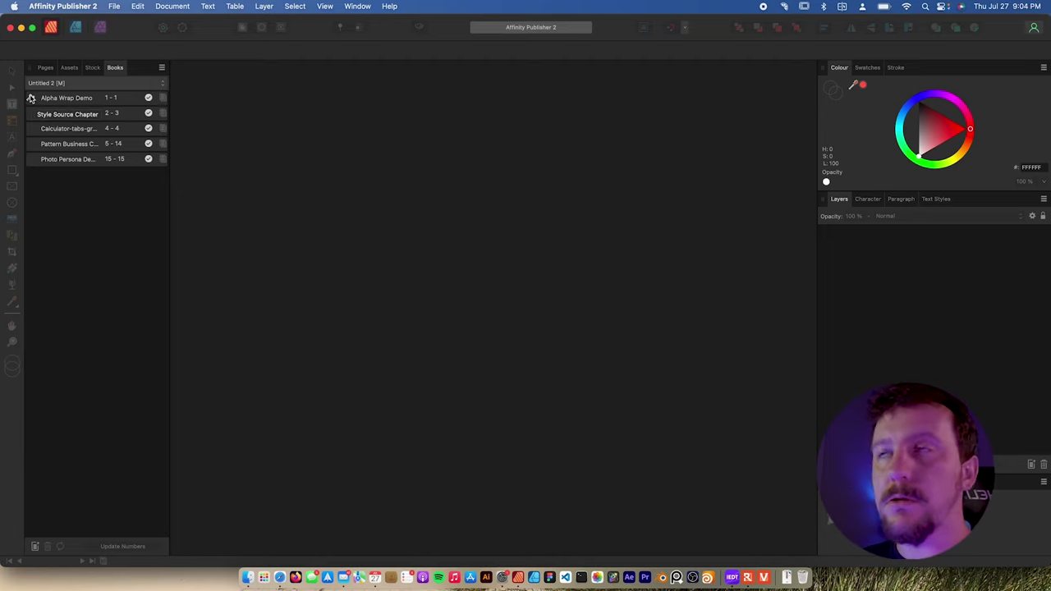
left_click(78, 112)
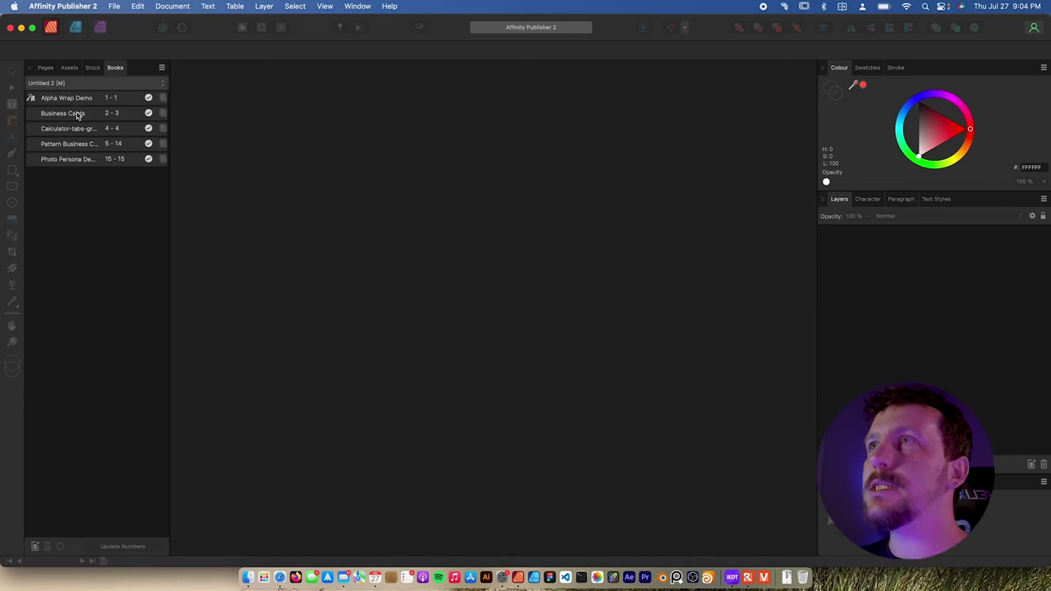
- Open the Alpha Wrap Demo and Business Cards chapters from the book
left_click(79, 98)
double_click(86, 99)
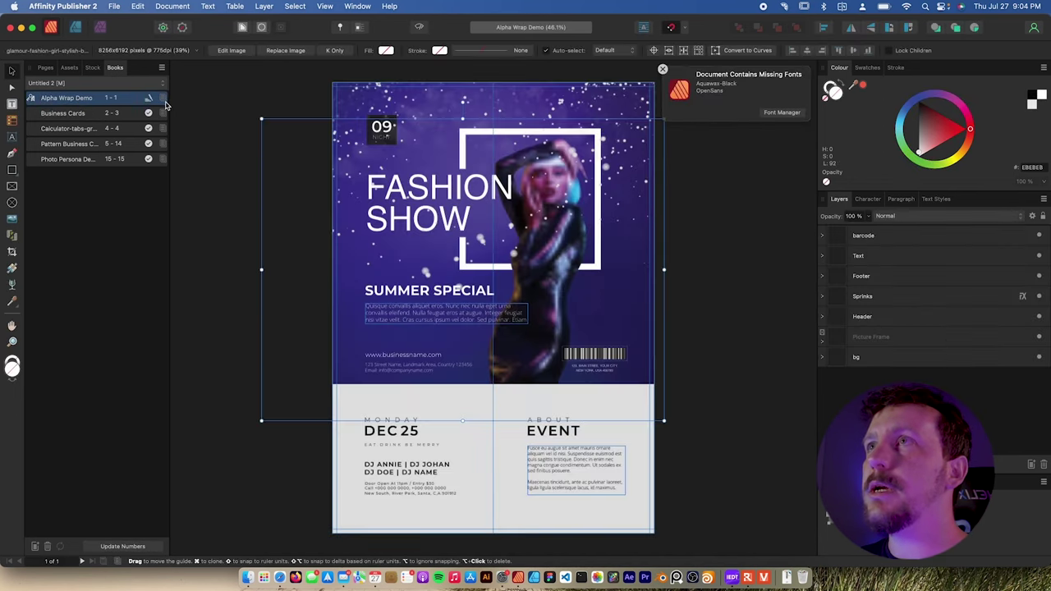
left_click(79, 114)
double_click(80, 116)
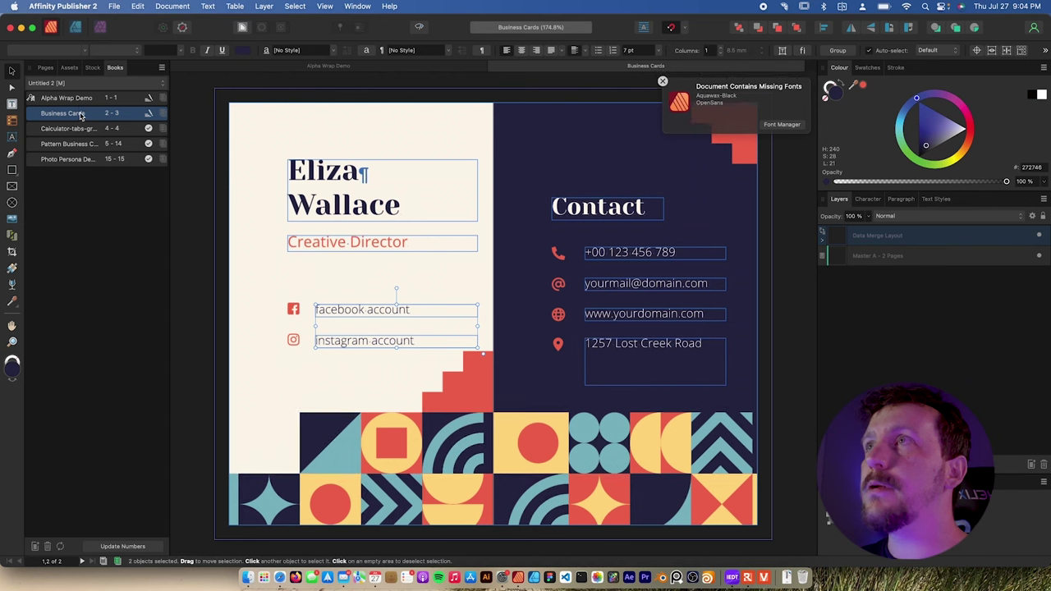
- Examine the book's synchronise settings for swatches, text styles, table formats and master pages, without synchronising
left_click(162, 67)
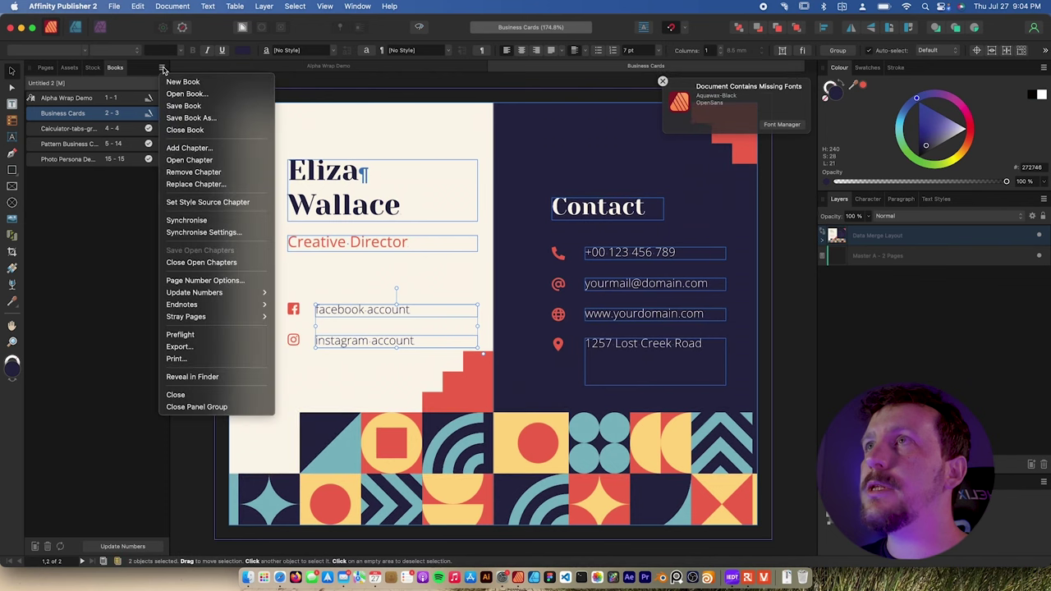
left_click(205, 234)
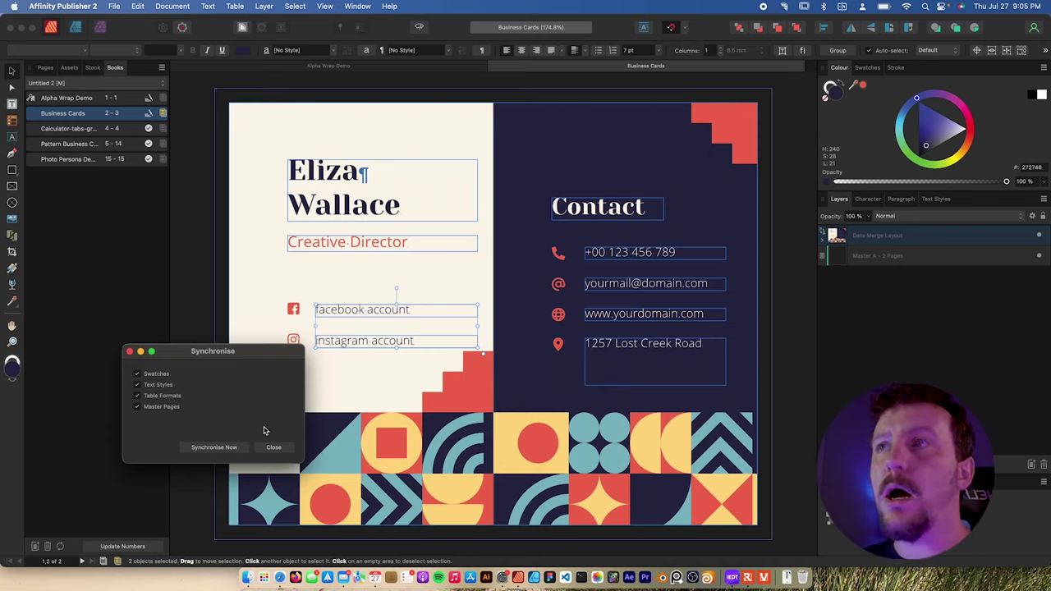
left_click(274, 447)
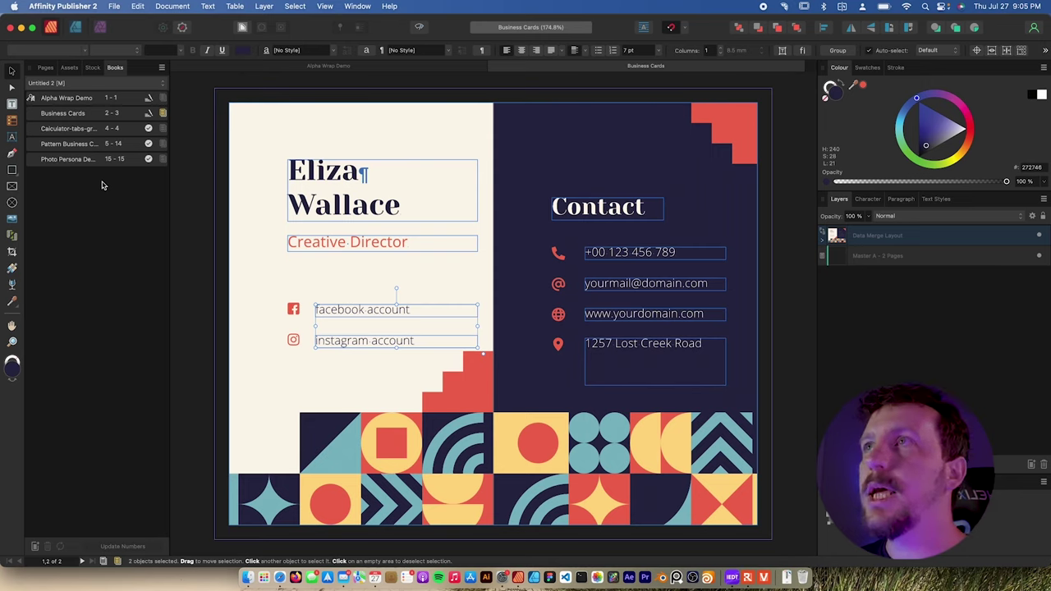
- Return to the Alpha Wrap Demo chapter and save the book as Book.afbook in the Envato 15 Publisher Tips folder
left_click(91, 98)
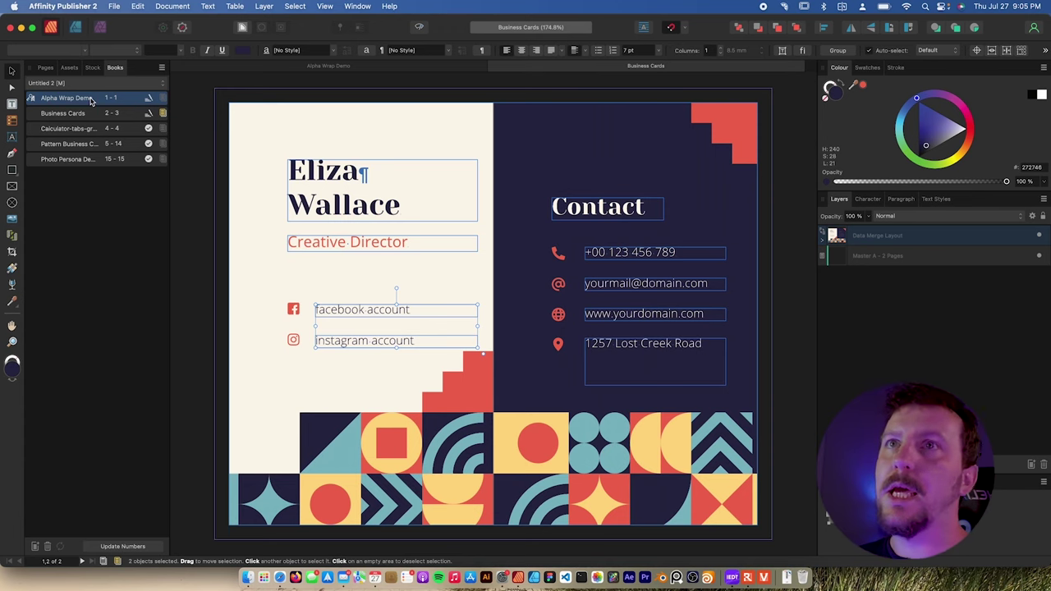
double_click(90, 98)
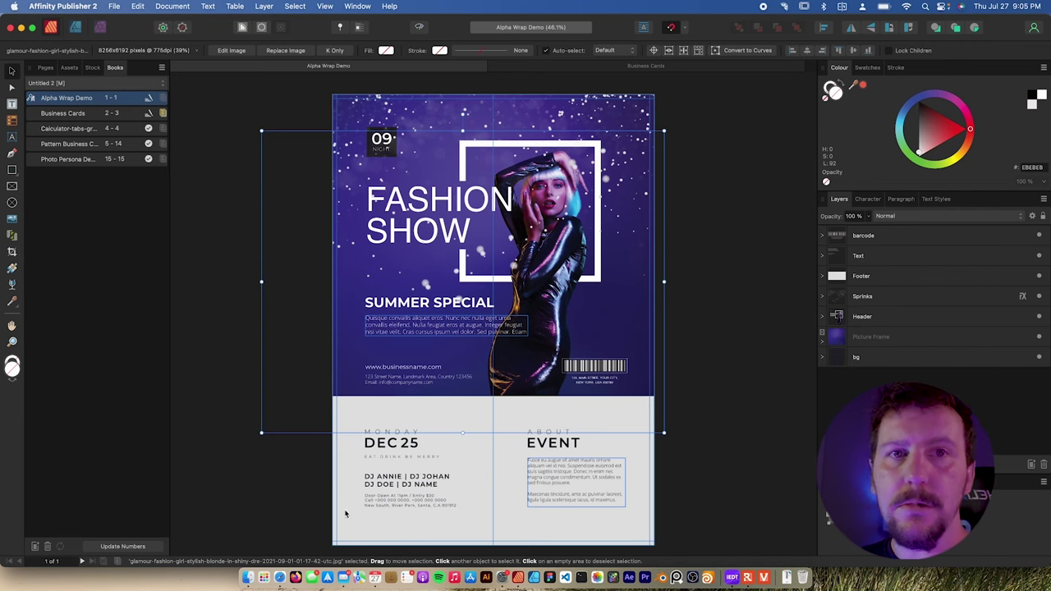
left_click(161, 68)
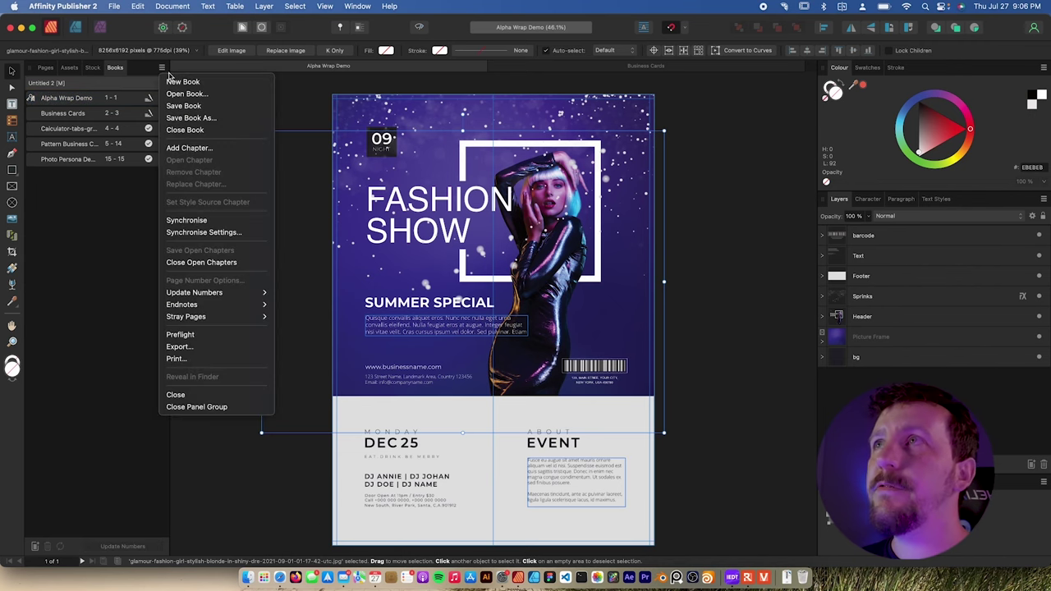
left_click(161, 69)
left_click(163, 70)
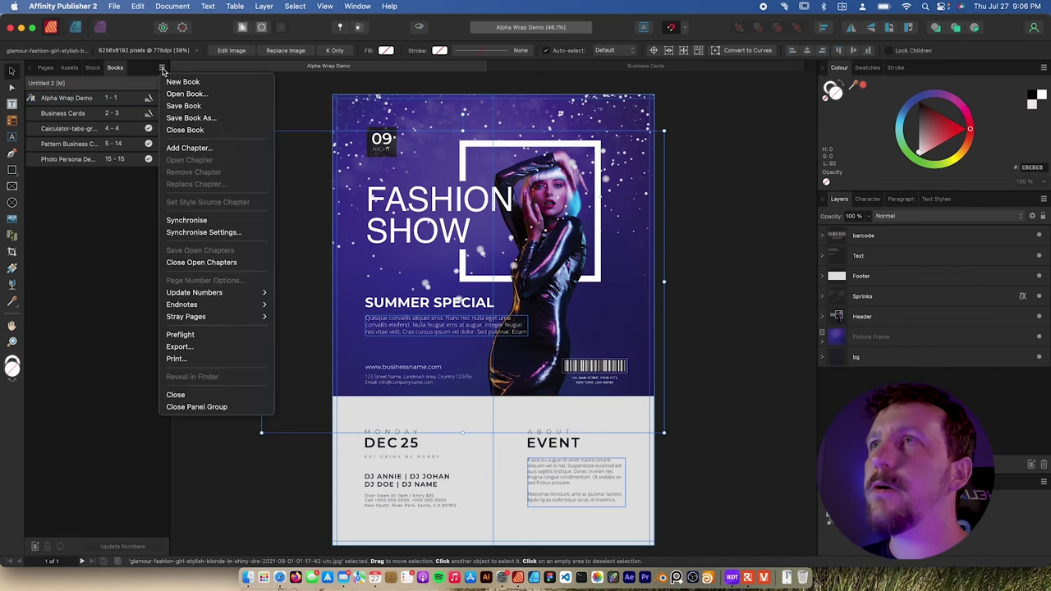
left_click(184, 106)
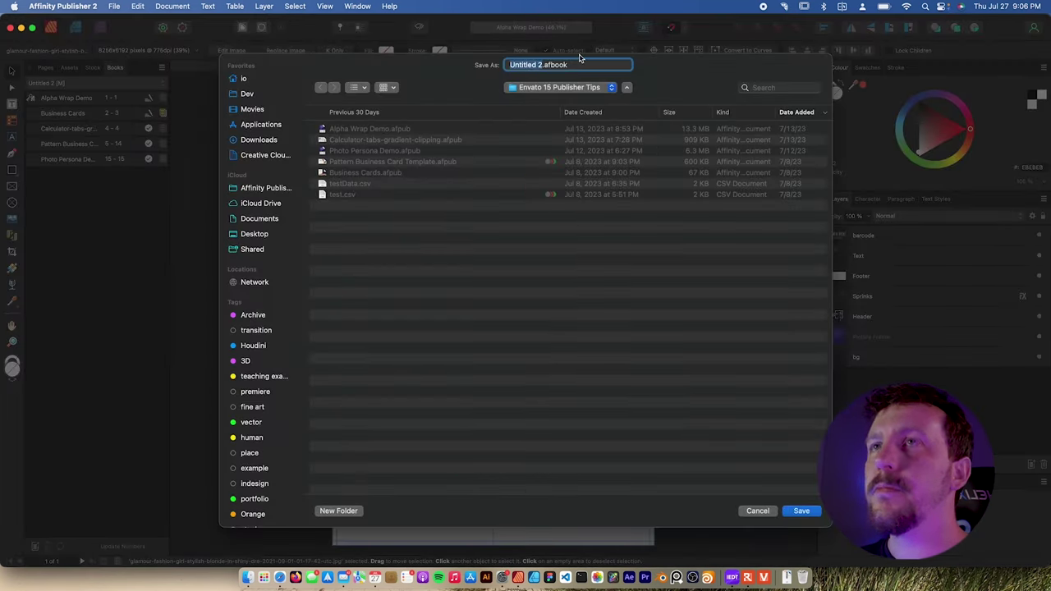
type("Book")
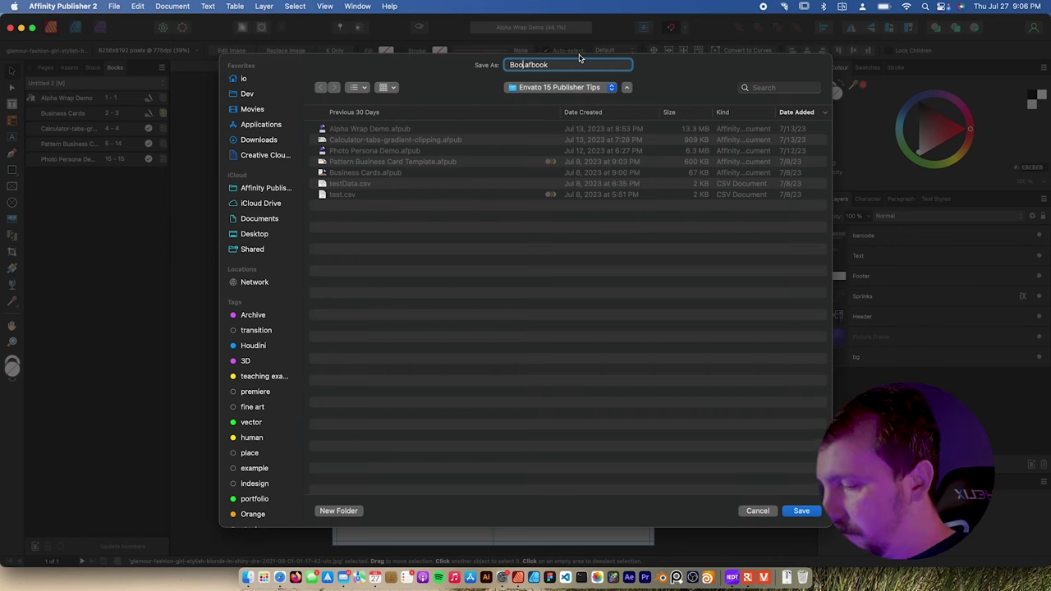
left_click(802, 511)
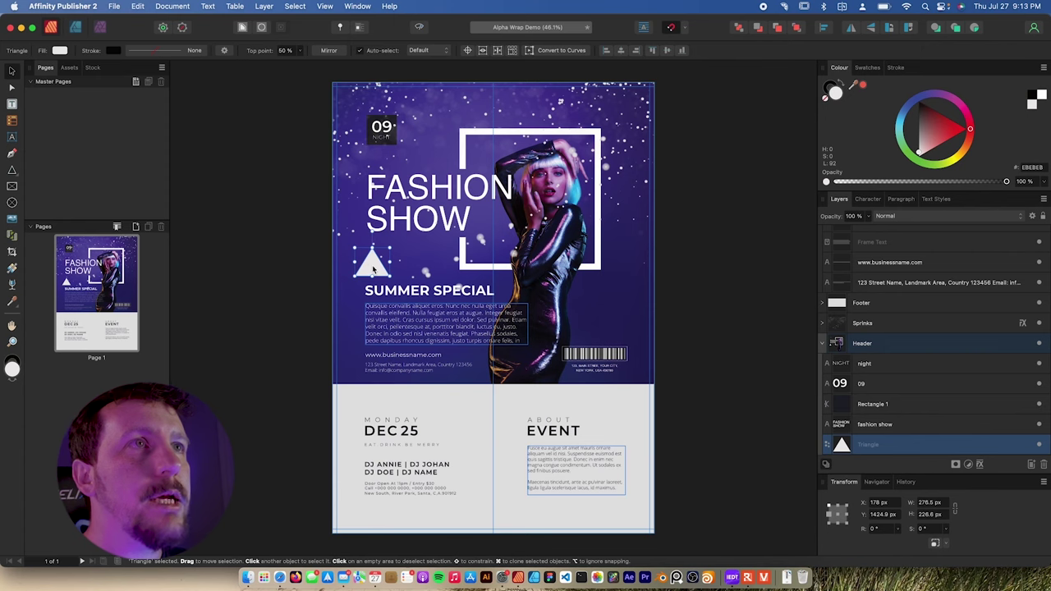
- Set the white triangle's text wrap to Tight and move it slightly up and right, beneath FASHION SHOW
left_click(243, 28)
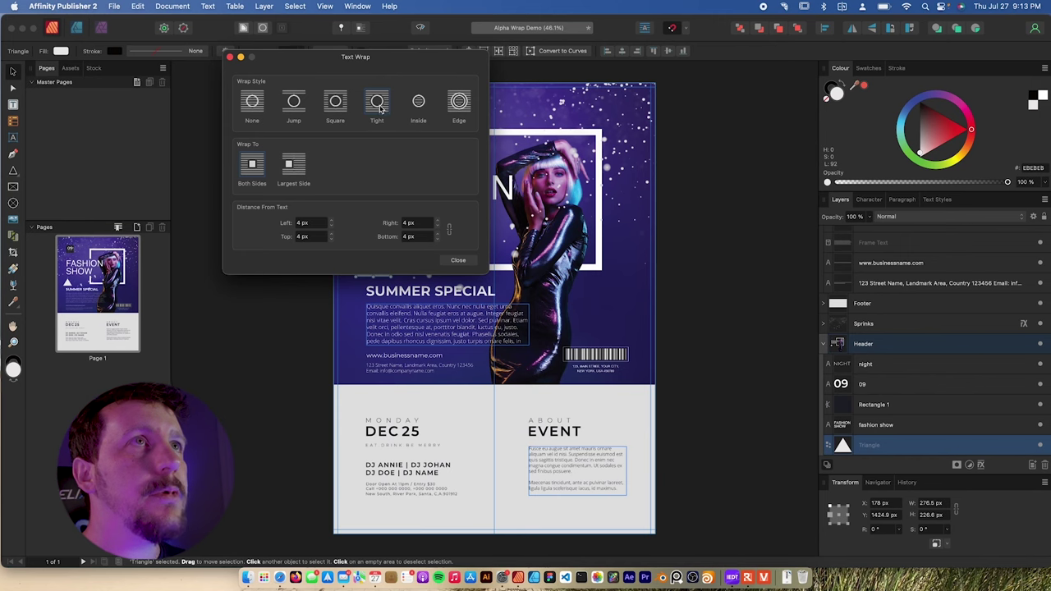
left_click(458, 260)
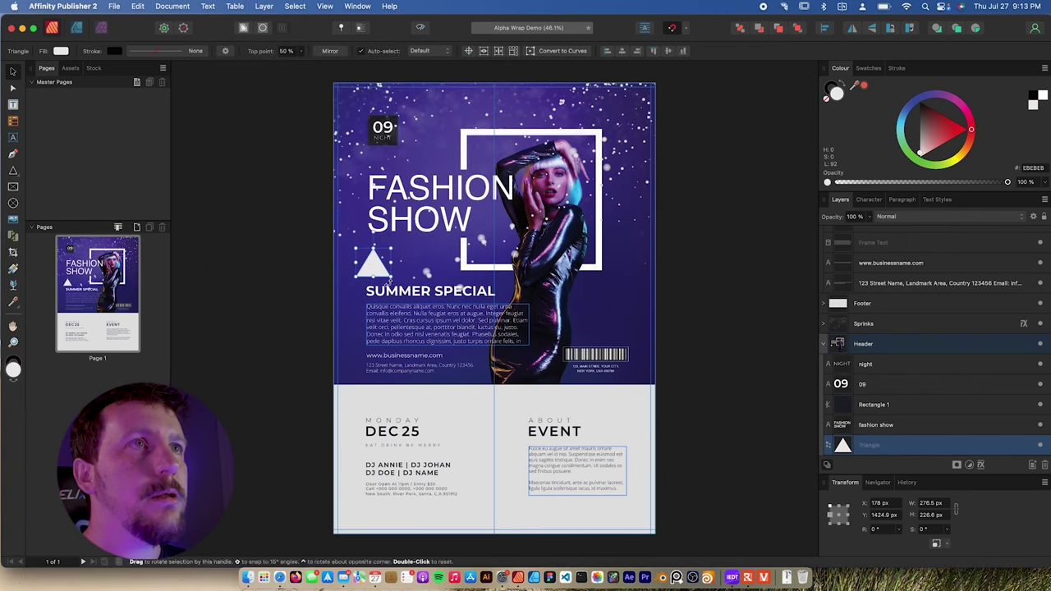
mouse_move(379, 271)
left_mouse_down()
mouse_move(369, 338)
mouse_move(380, 315)
mouse_move(367, 329)
mouse_move(485, 326)
mouse_move(380, 329)
mouse_move(372, 271)
mouse_move(373, 480)
mouse_move(460, 456)
mouse_move(535, 460)
mouse_move(532, 447)
mouse_move(539, 472)
mouse_move(527, 441)
mouse_move(382, 259)
left_mouse_up()
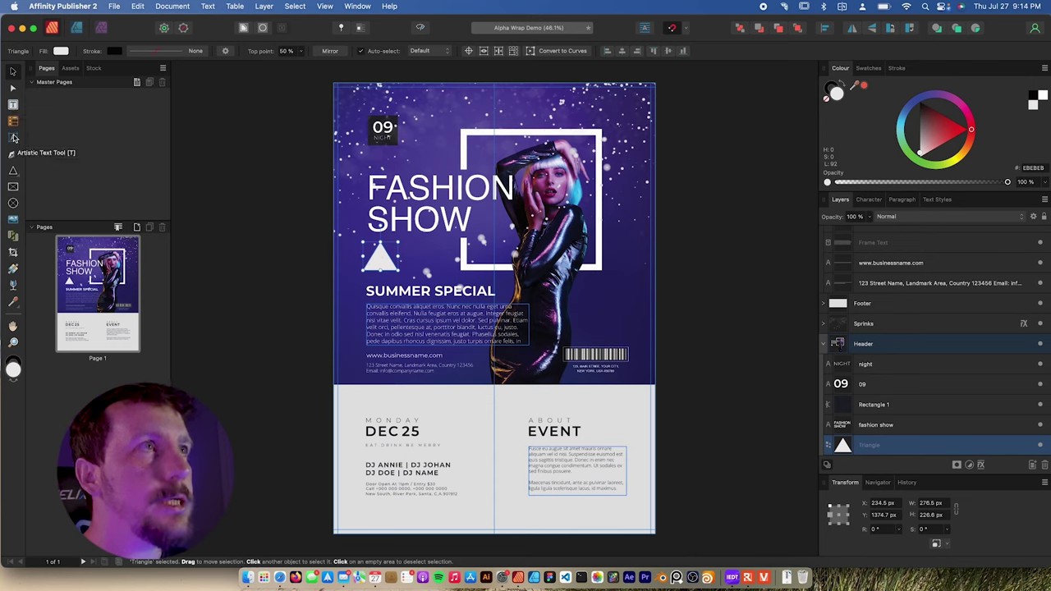
- Select the triangle inside the Header group and move it off the page, out past the left edge
left_click(382, 263)
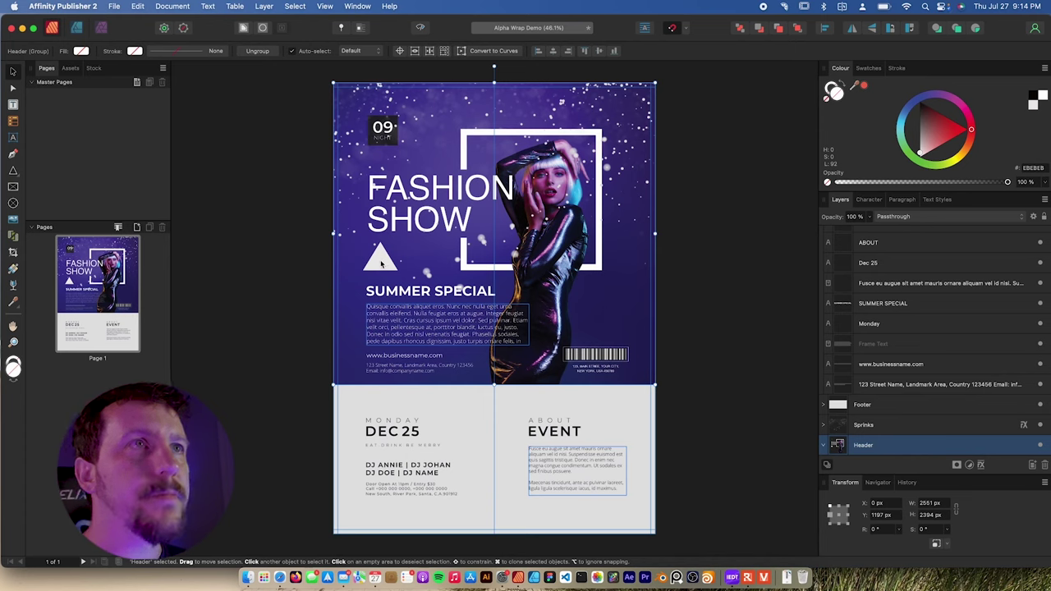
double_click(383, 263)
left_click_drag(383, 263, 256, 257)
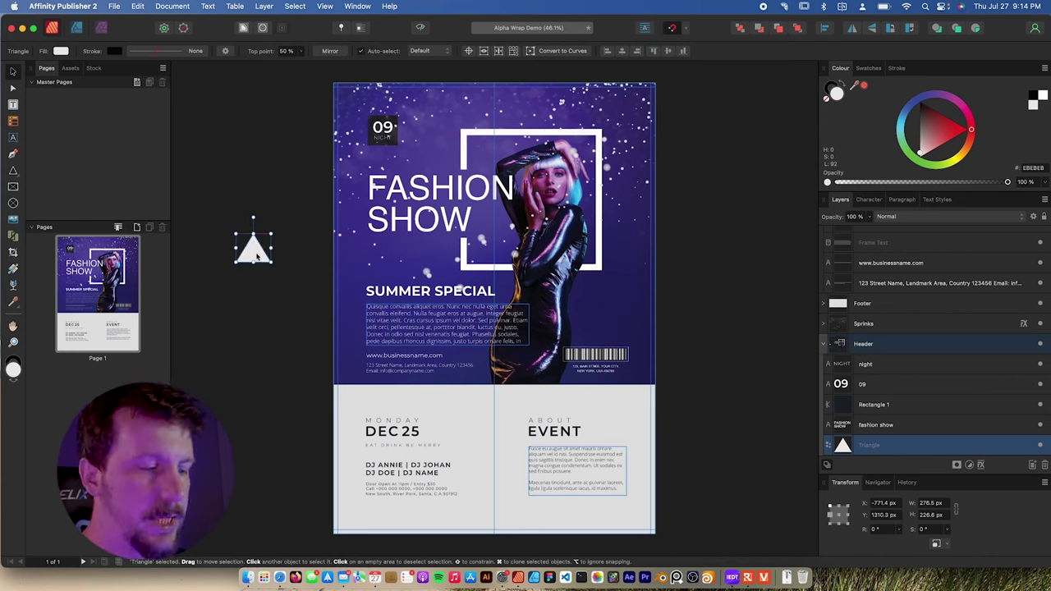
- Delete the triangle, and set the text wrap of the masked model photo inside the Header's picture frame to Tight
key("Delete")
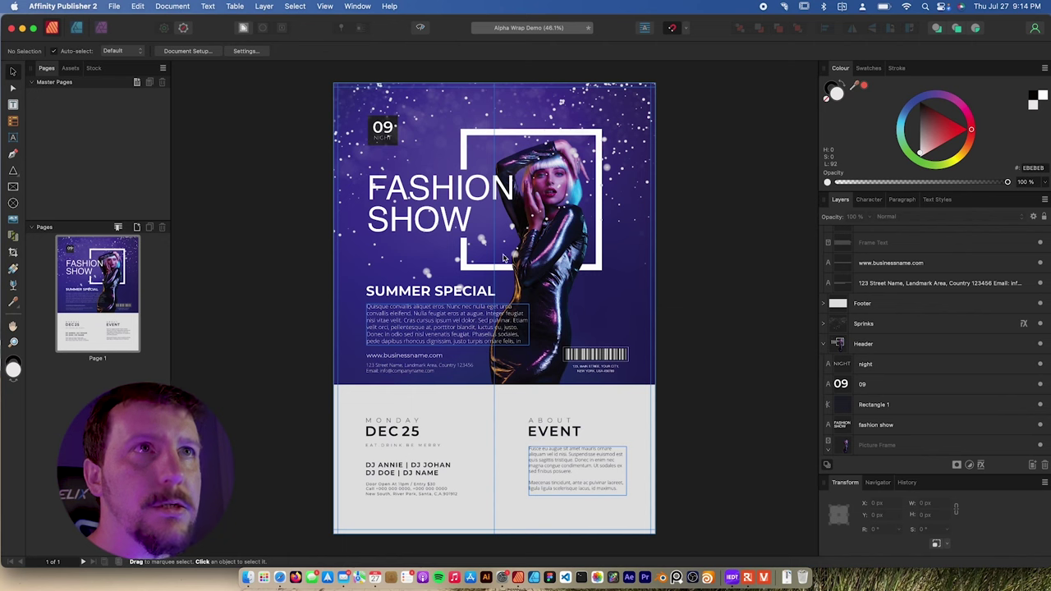
left_click(554, 283)
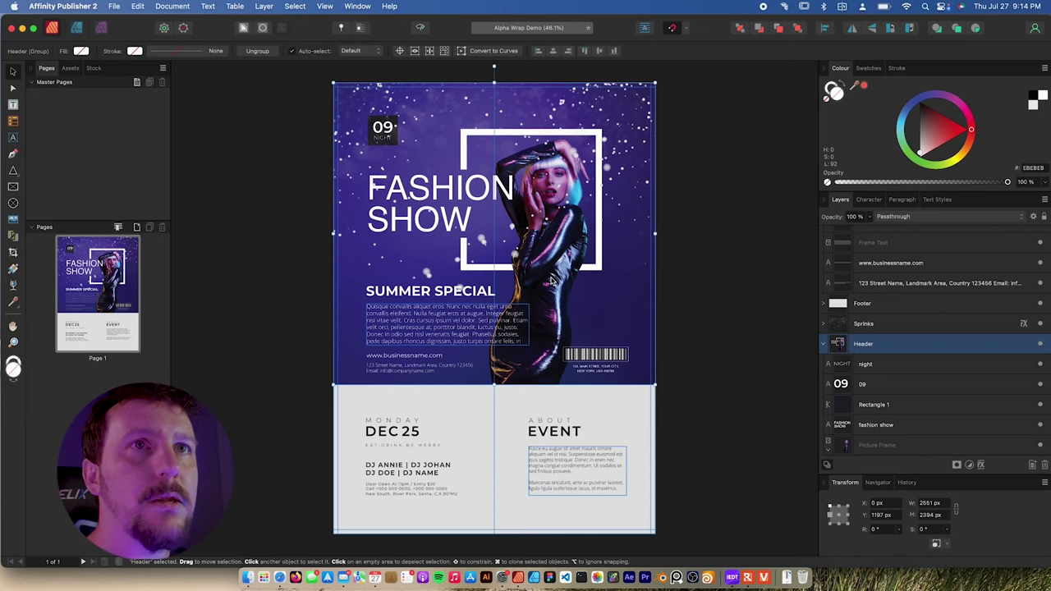
left_click(552, 281)
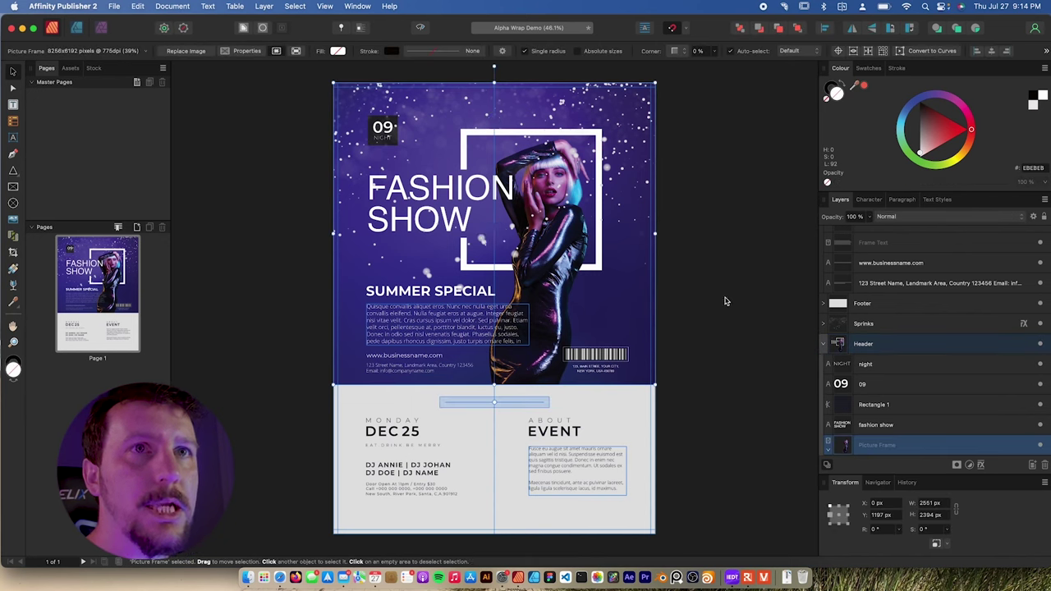
left_click(829, 449)
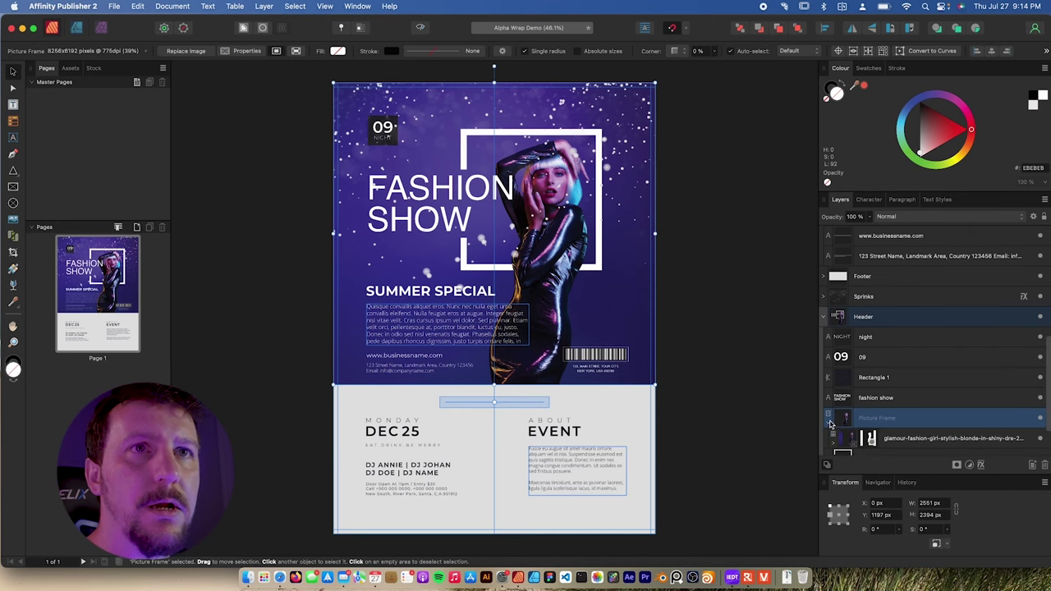
left_click(912, 440)
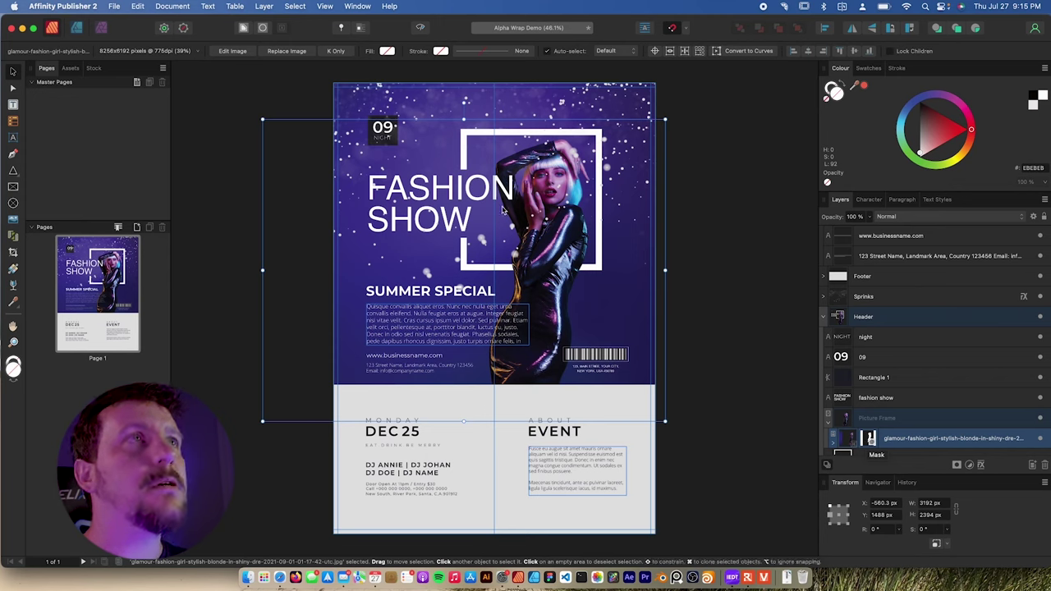
left_click(243, 29)
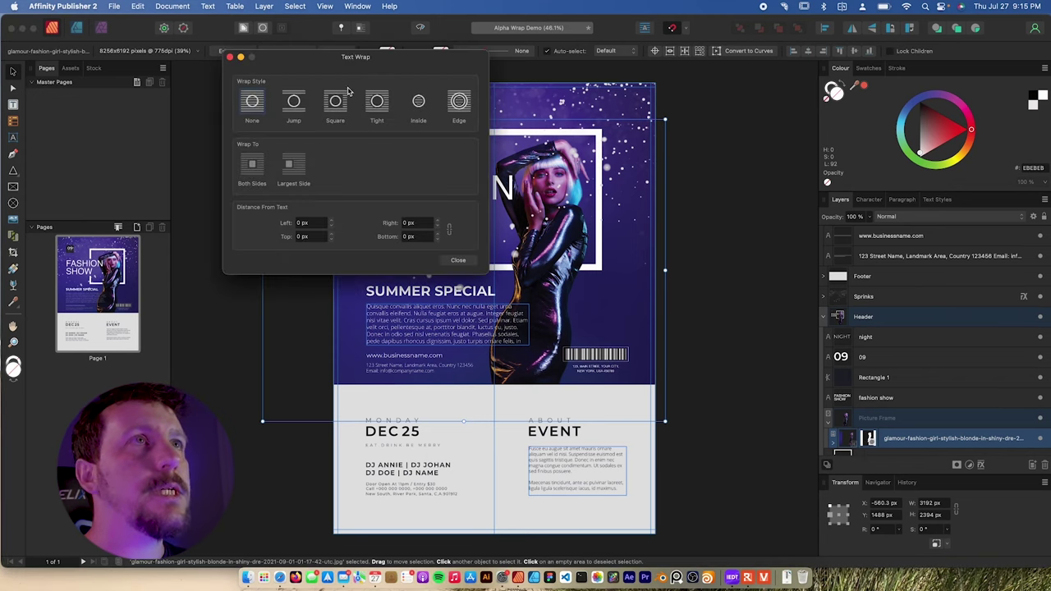
left_click(376, 105)
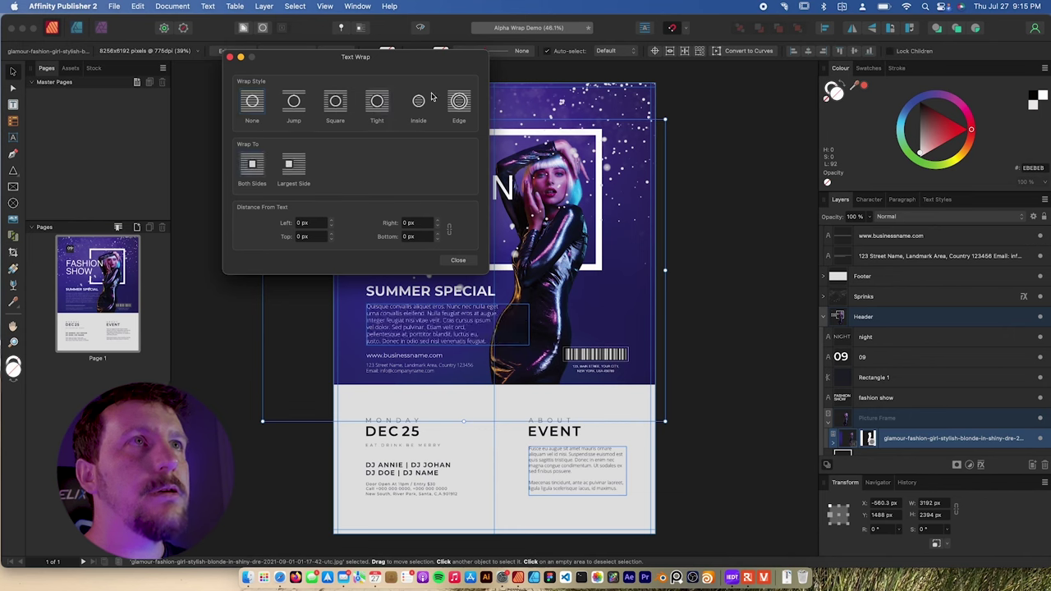
left_click(458, 261)
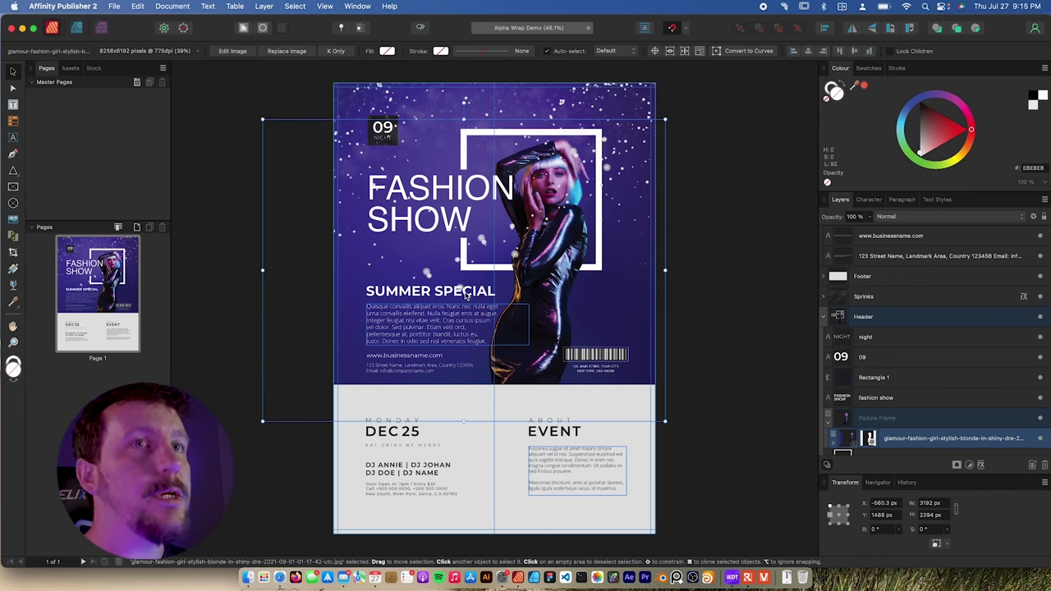
- Try the model photo further left against the wrapped text, and place it at about X -581.9 px, Y 1484.2 px
mouse_move(544, 277)
left_mouse_down()
mouse_move(518, 276)
mouse_move(549, 281)
mouse_move(534, 281)
left_mouse_up()
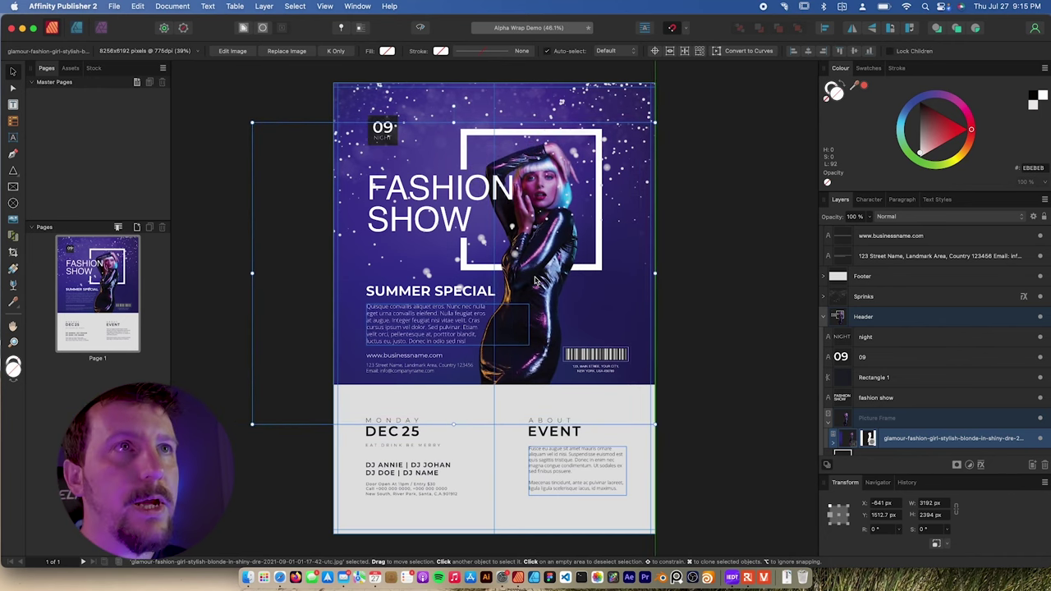
left_click_drag(535, 281, 544, 278)
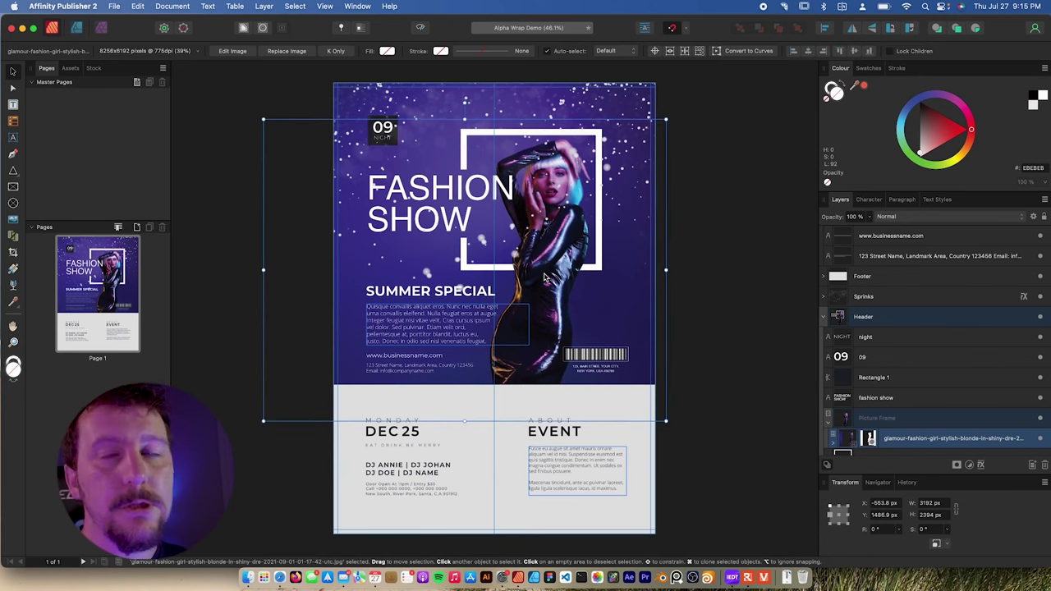
left_click_drag(544, 278, 541, 277)
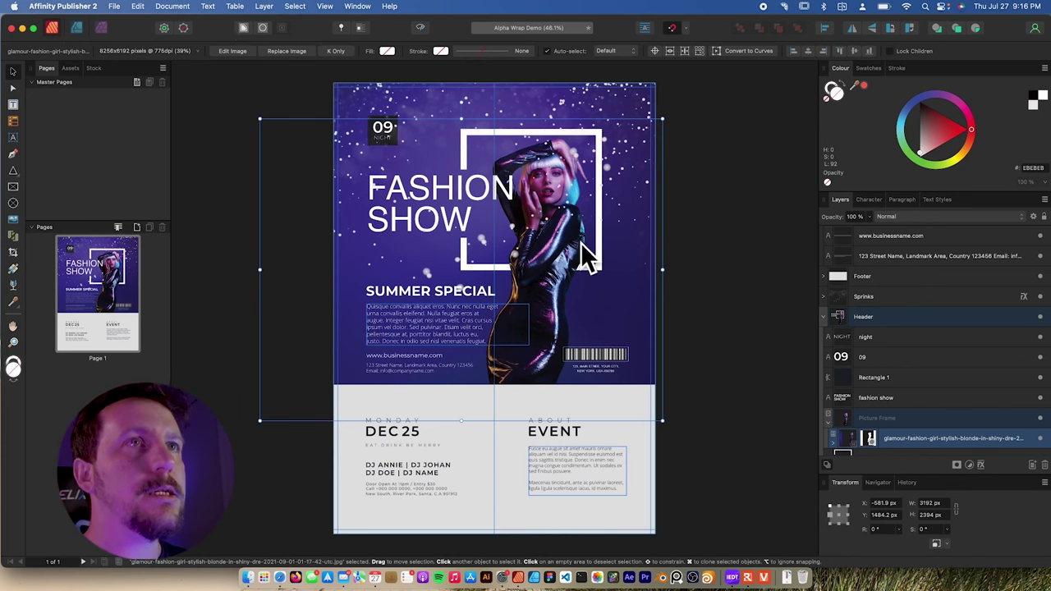
- Set the model photo's text wrap distance to 4 px on its left and top sides
left_click(242, 28)
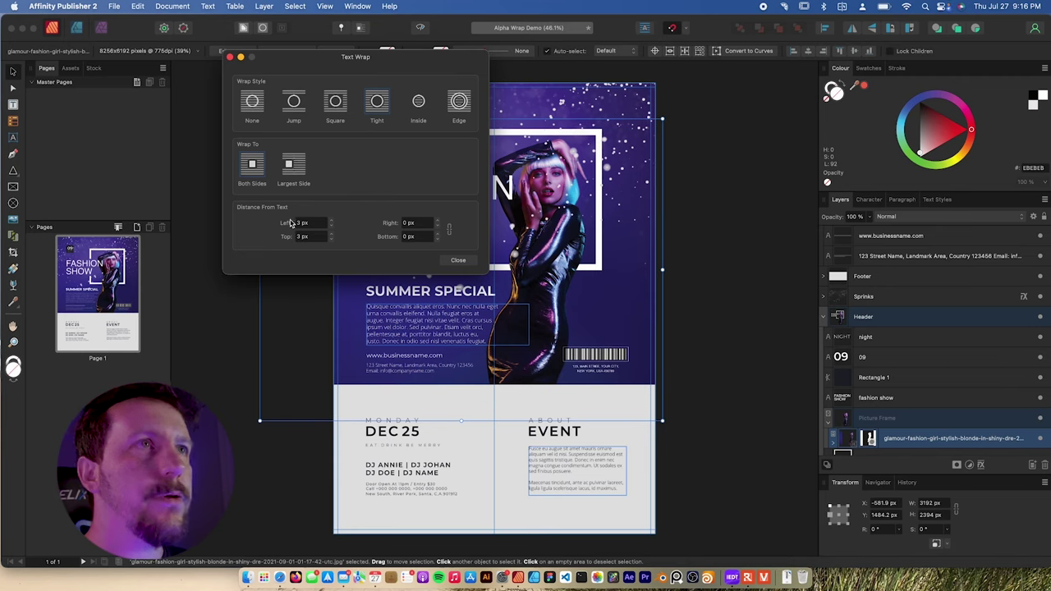
left_click(331, 234)
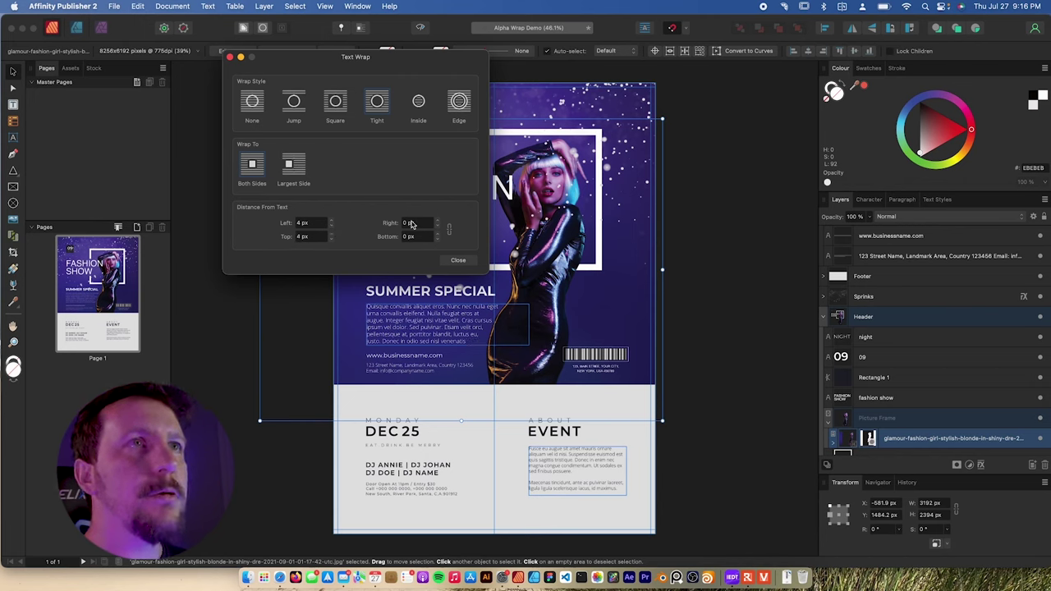
left_click(459, 260)
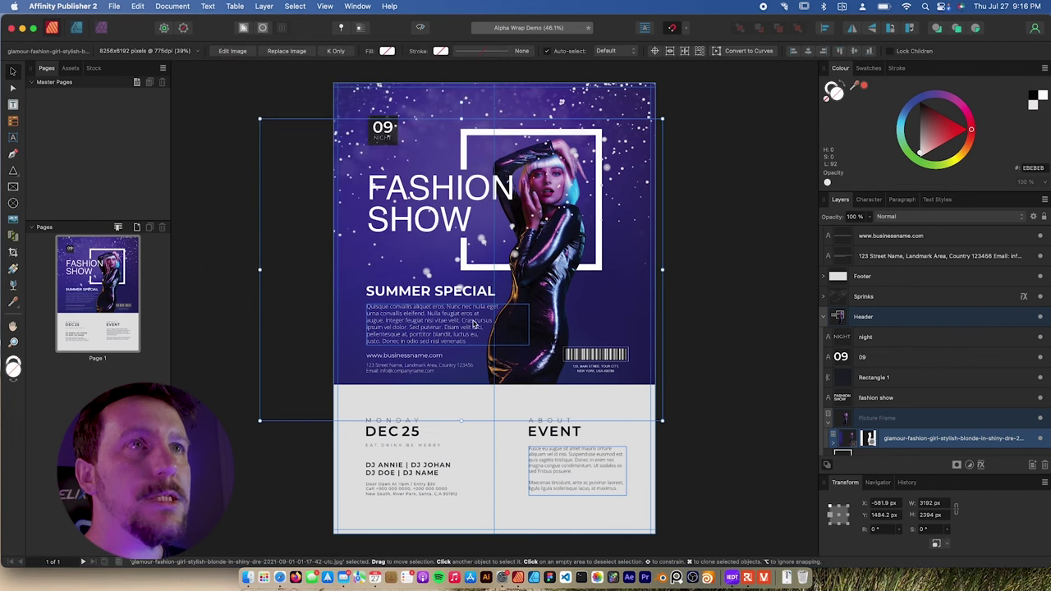
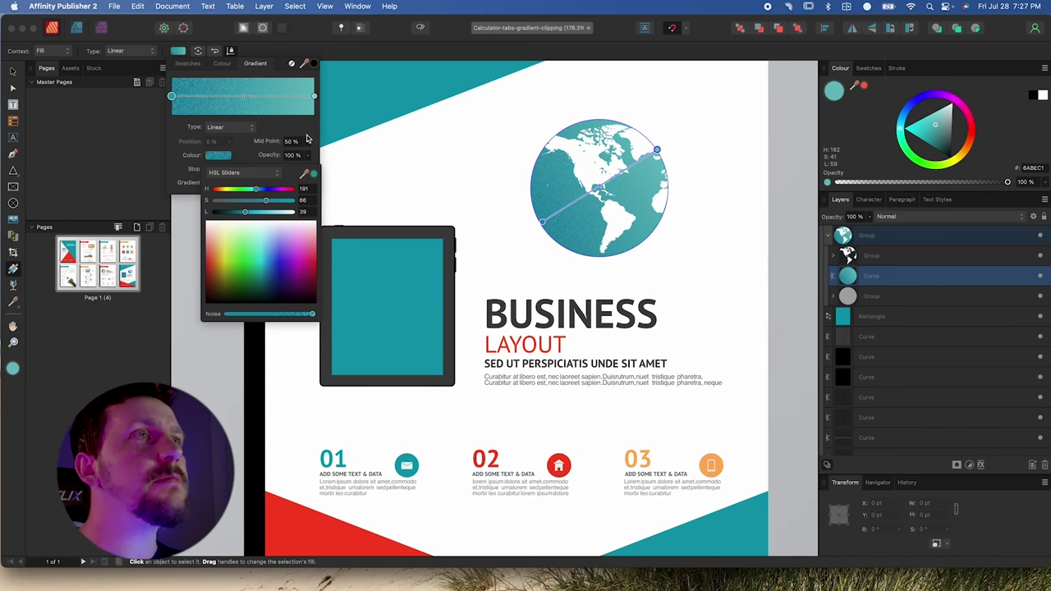
- Set the end stop of the globe's gradient fill to hue 174 and add a moderate amount of noise to it
left_click(296, 125)
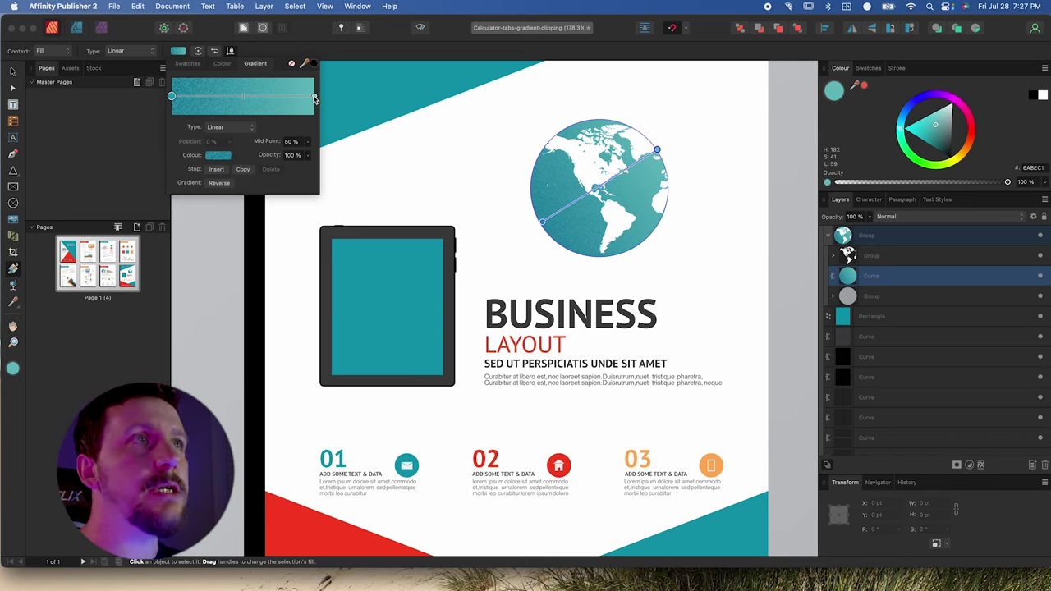
left_click(314, 97)
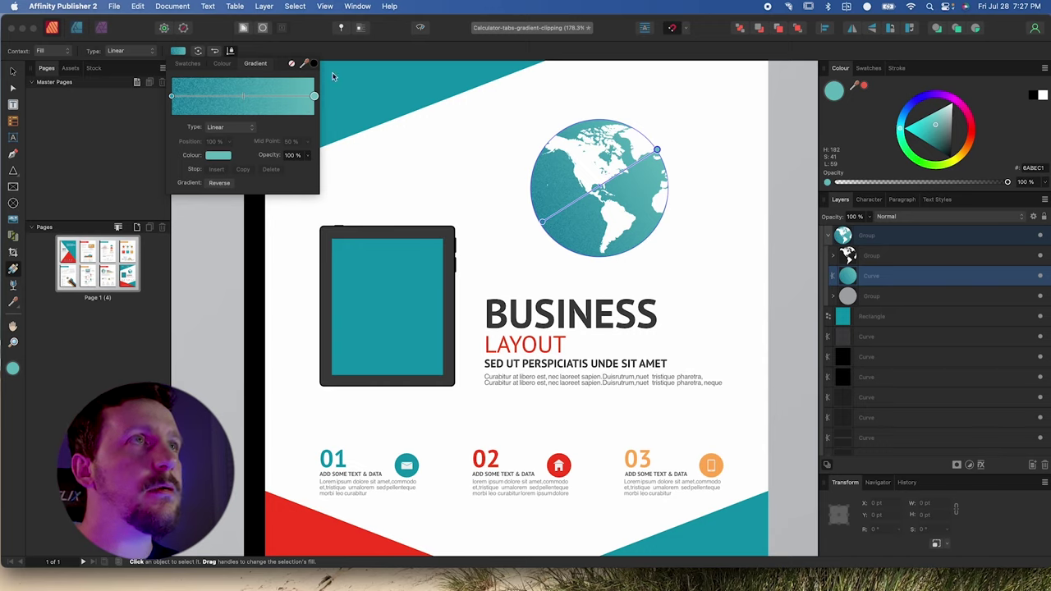
left_click(219, 157)
left_click_drag(256, 192, 252, 189)
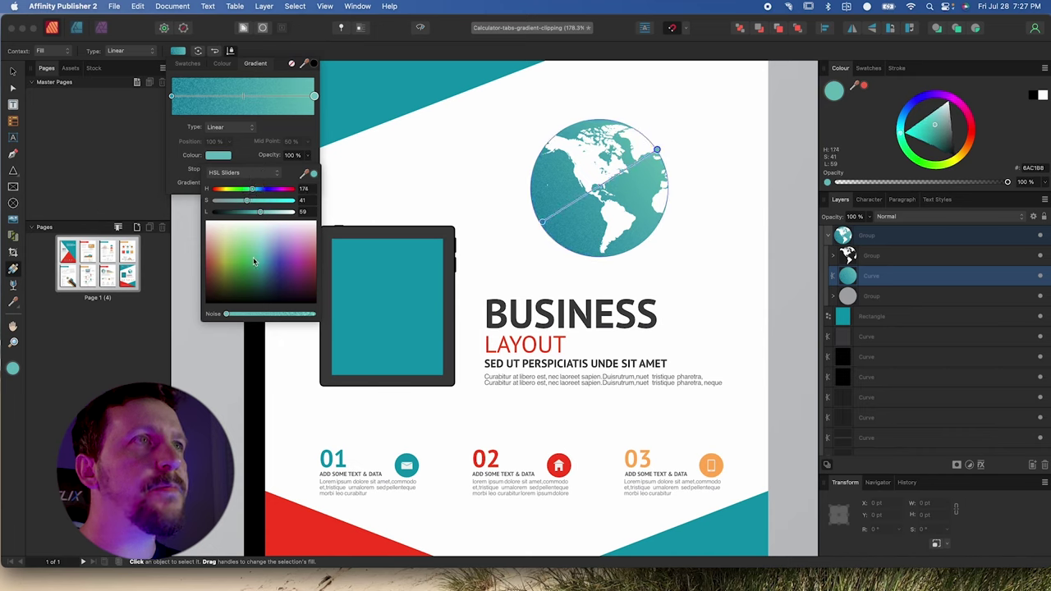
left_click_drag(243, 318, 259, 315)
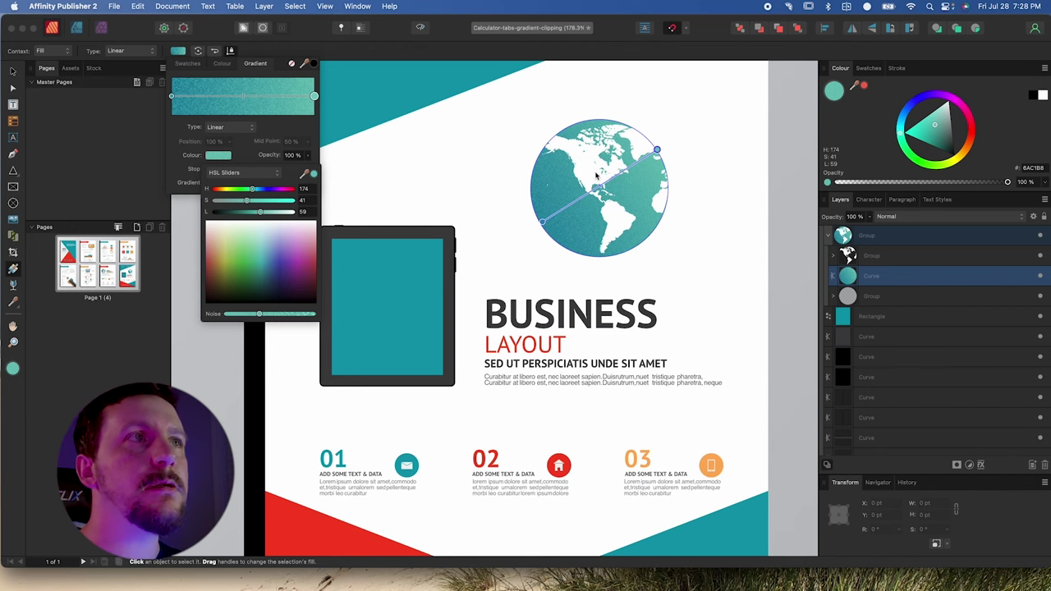
- Deselect the globe curve and examine the noise texture of its gradient up close and from further away
left_click(11, 73)
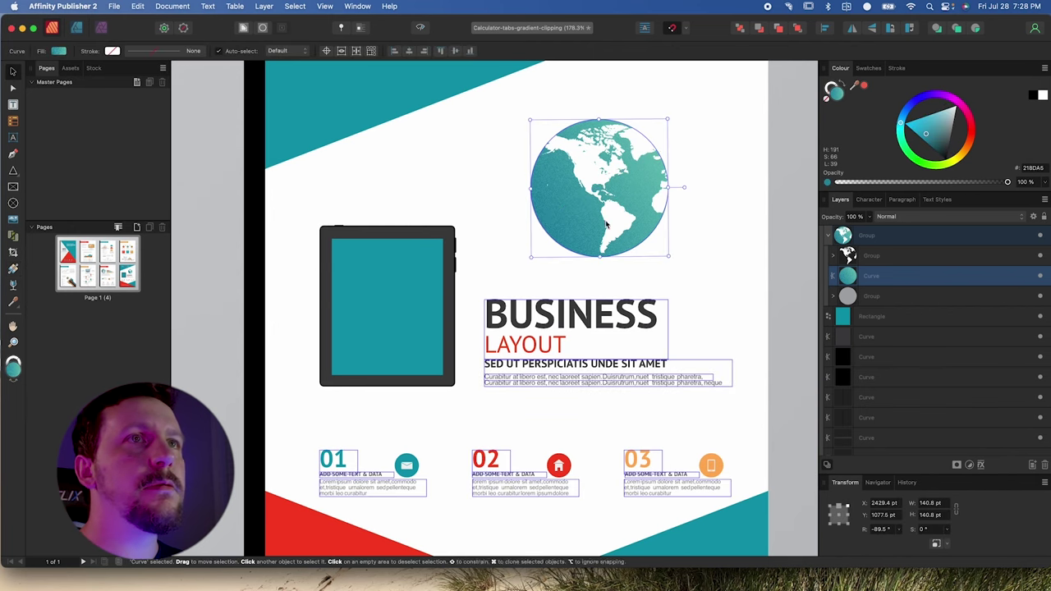
left_click(726, 220)
scroll(654, 188, "down", 3)
scroll(564, 280, "up", 3)
scroll(456, 309, "down", 3)
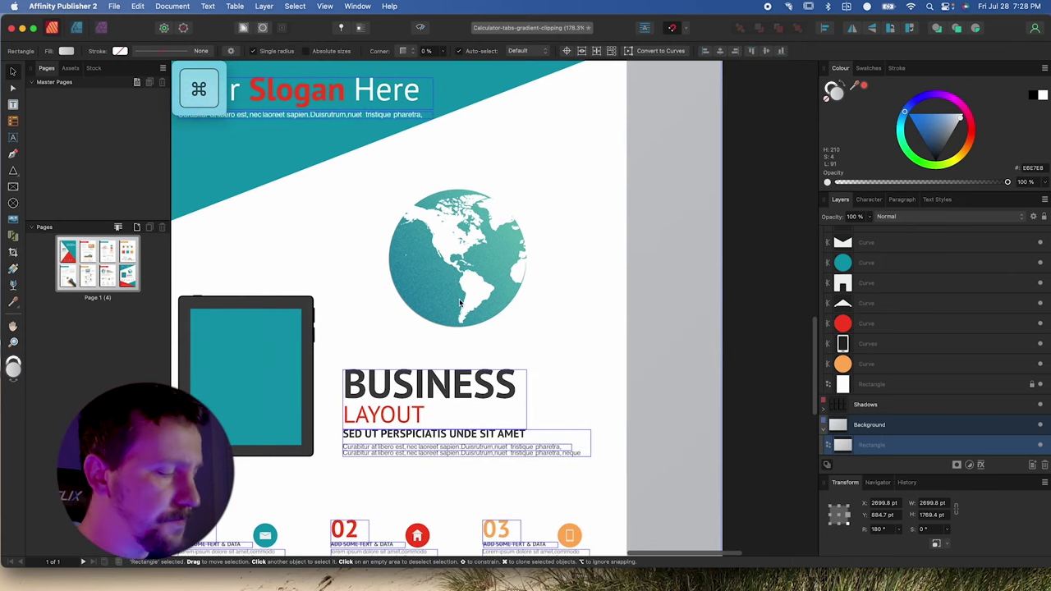
scroll(440, 235, "up", 10)
scroll(444, 243, "down", 10)
scroll(446, 249, "down", 3)
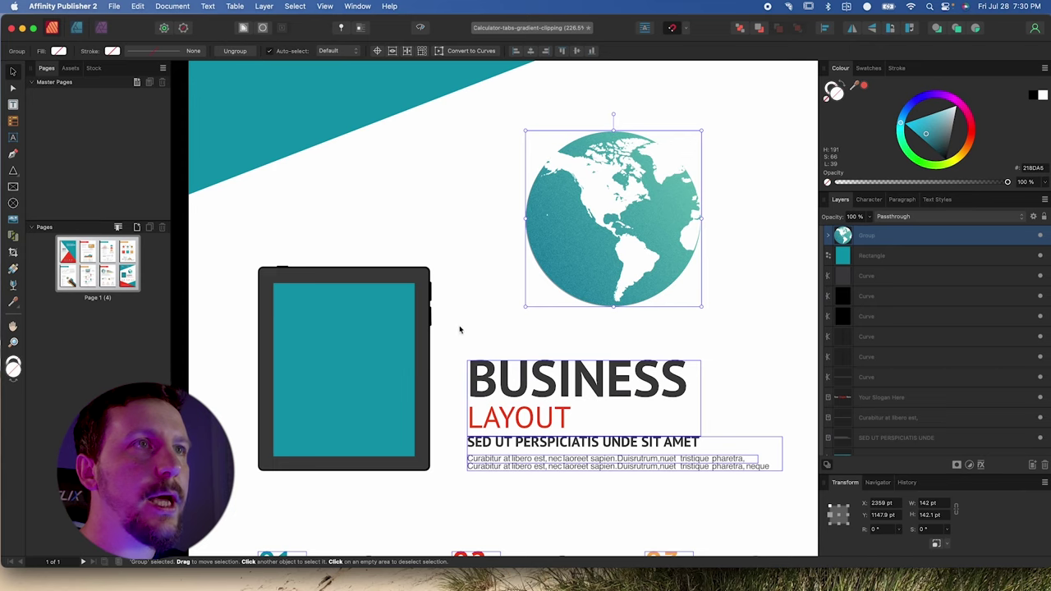
- Move the globe group onto the tablet and clip it inside the teal screen rectangle, shifting the rectangle's fill to #0D96AF
left_click_drag(663, 200, 434, 335)
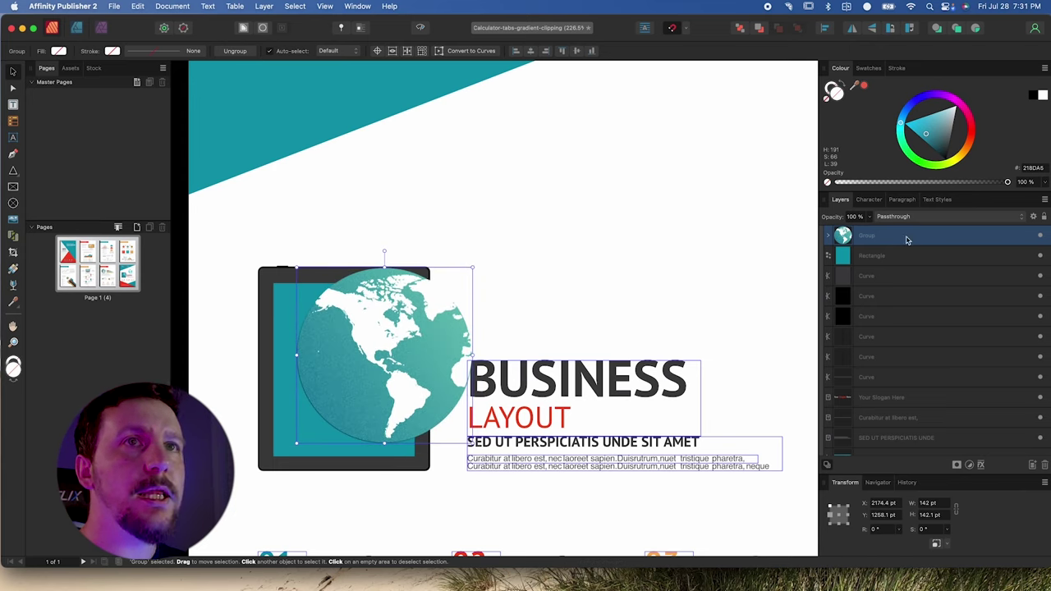
left_click_drag(901, 239, 892, 260)
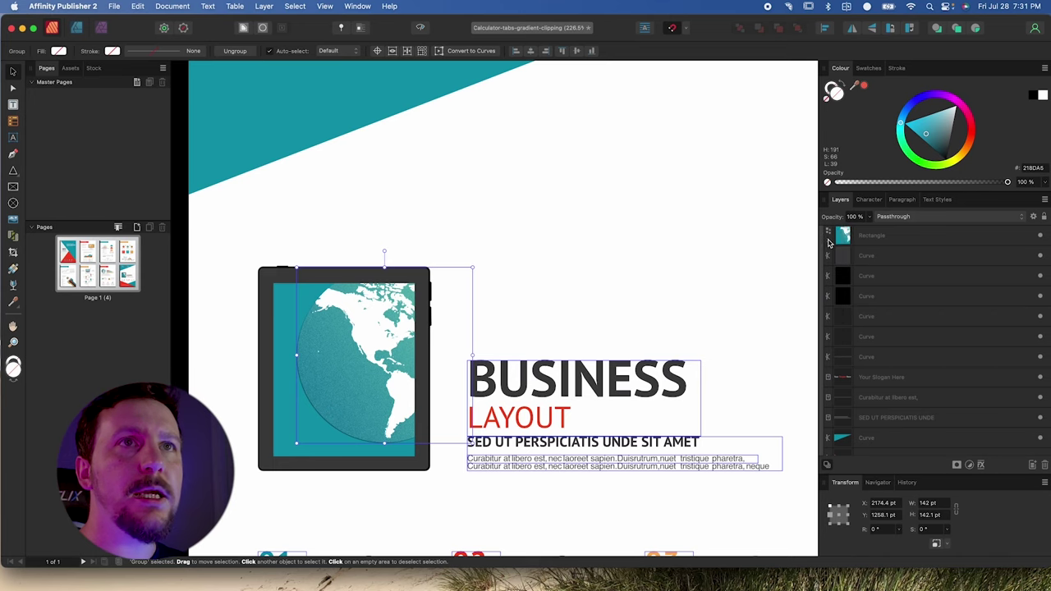
left_click(911, 235)
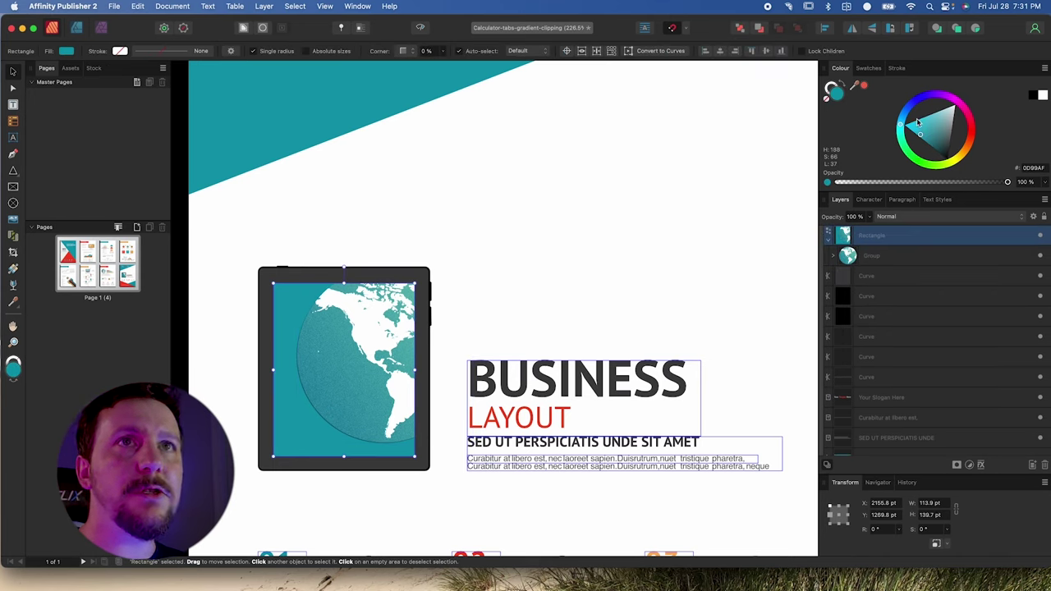
left_click_drag(913, 106, 901, 125)
- Rotate the clipped globe group clockwise and move it slightly down and right within the tablet screen
left_click(370, 306)
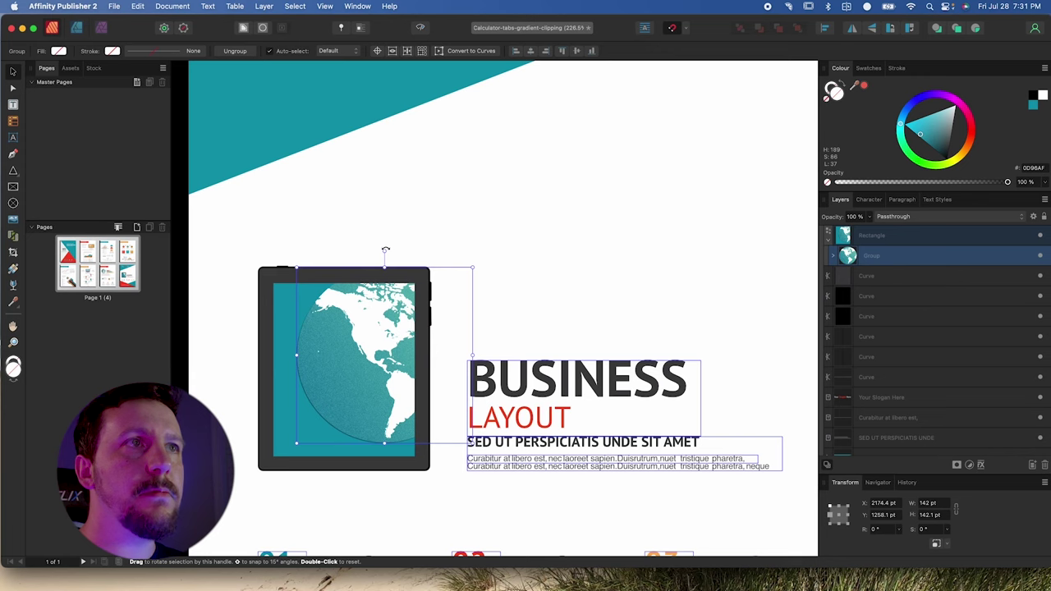
left_click_drag(385, 248, 410, 283)
mouse_move(386, 349)
left_mouse_down()
mouse_move(377, 353)
mouse_move(399, 362)
left_mouse_up()
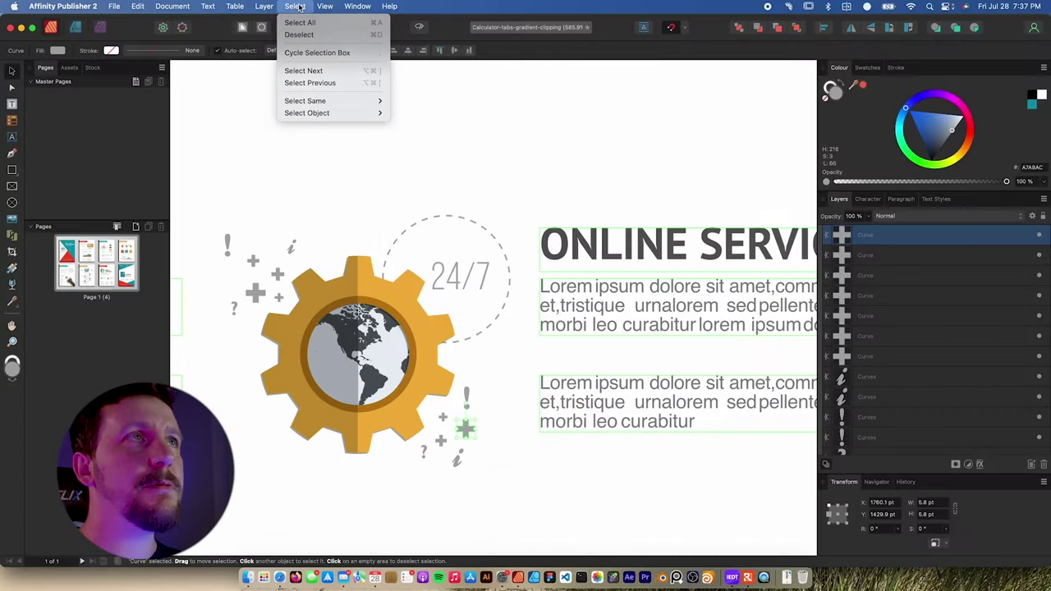
- Select all objects sharing the fill colour of the grey plus sign beside the gear, and clear that selection
left_click(298, 7)
left_click(297, 9)
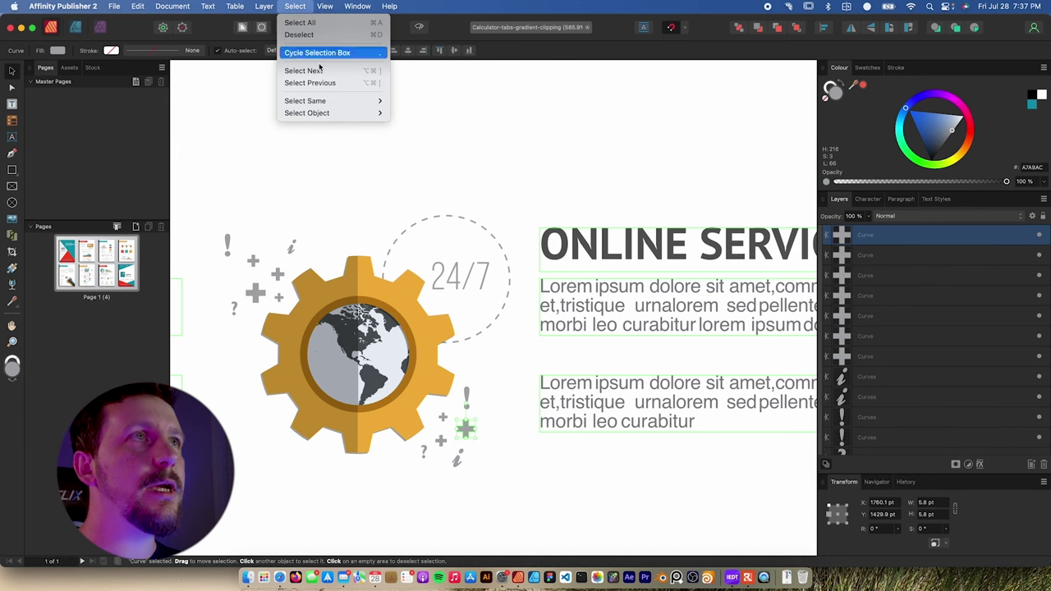
mouse_move(353, 100)
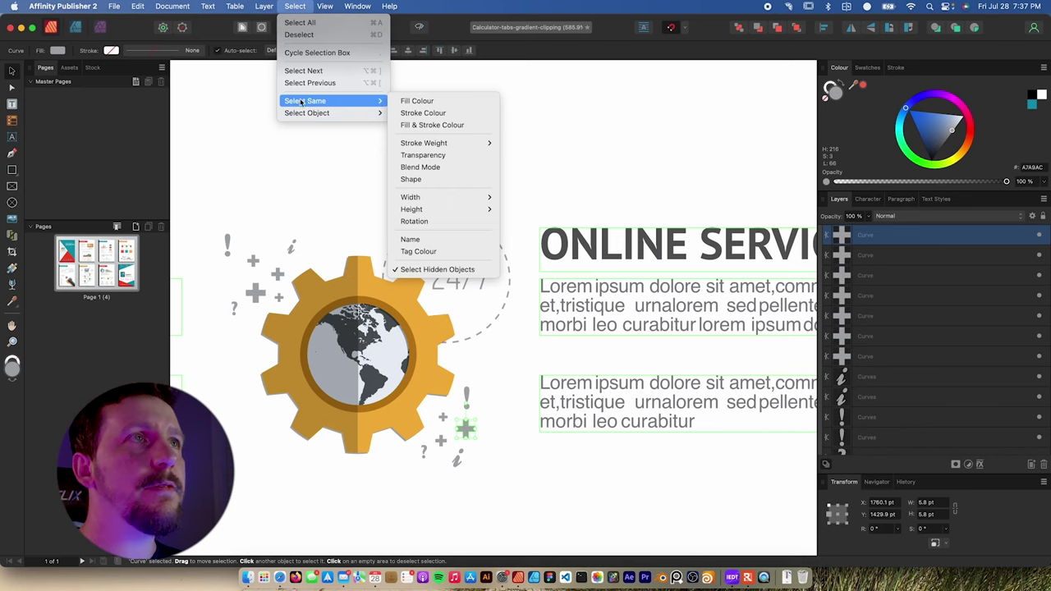
left_click(421, 103)
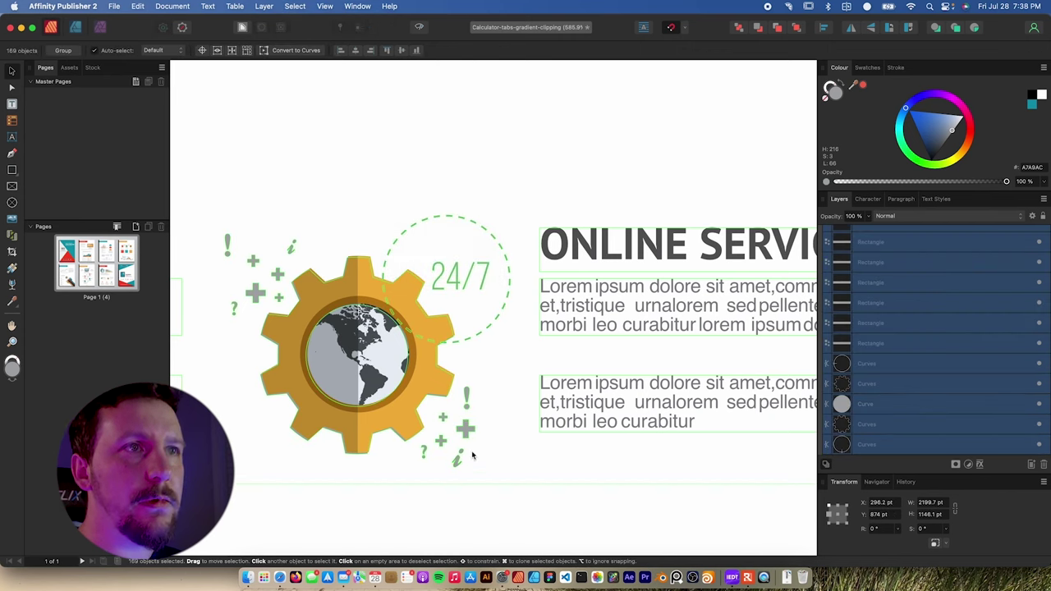
left_click(446, 158)
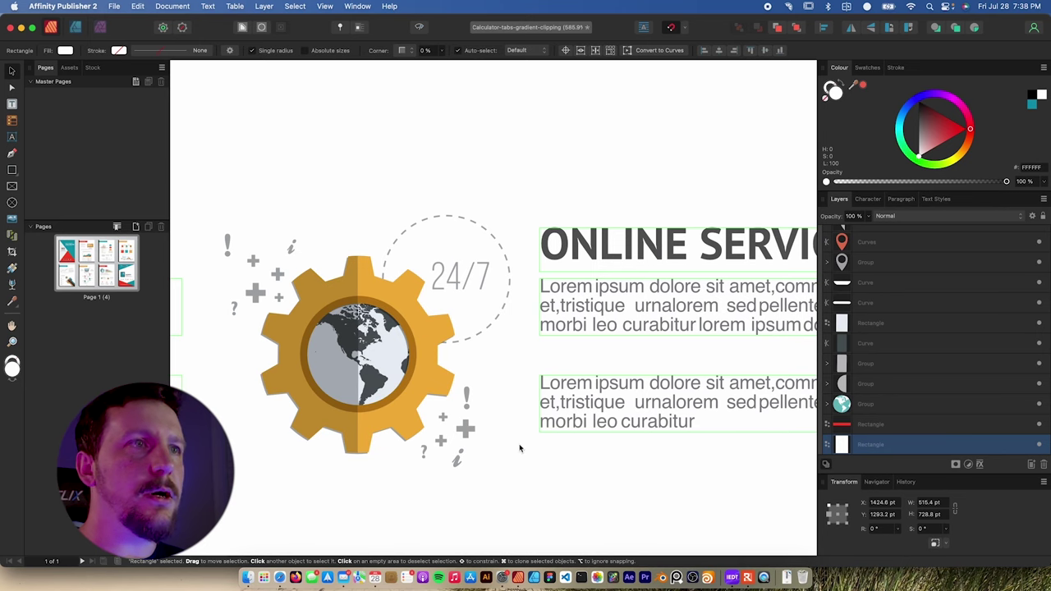
- Select all the grey plus-sign curves around the gear, tag their layers red, and clear the selection
left_click(467, 426)
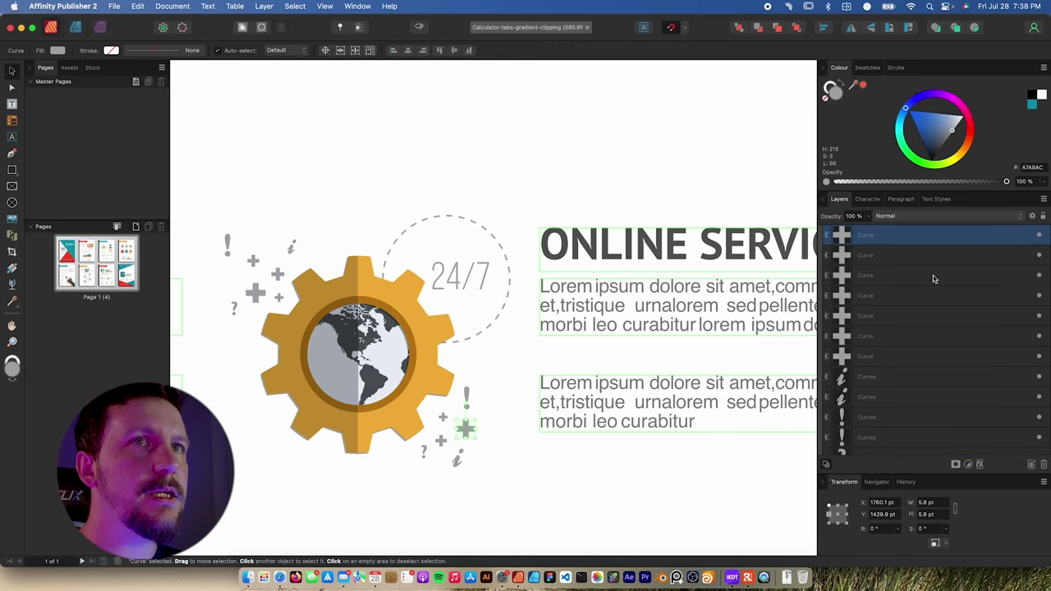
left_click(877, 359, "shift")
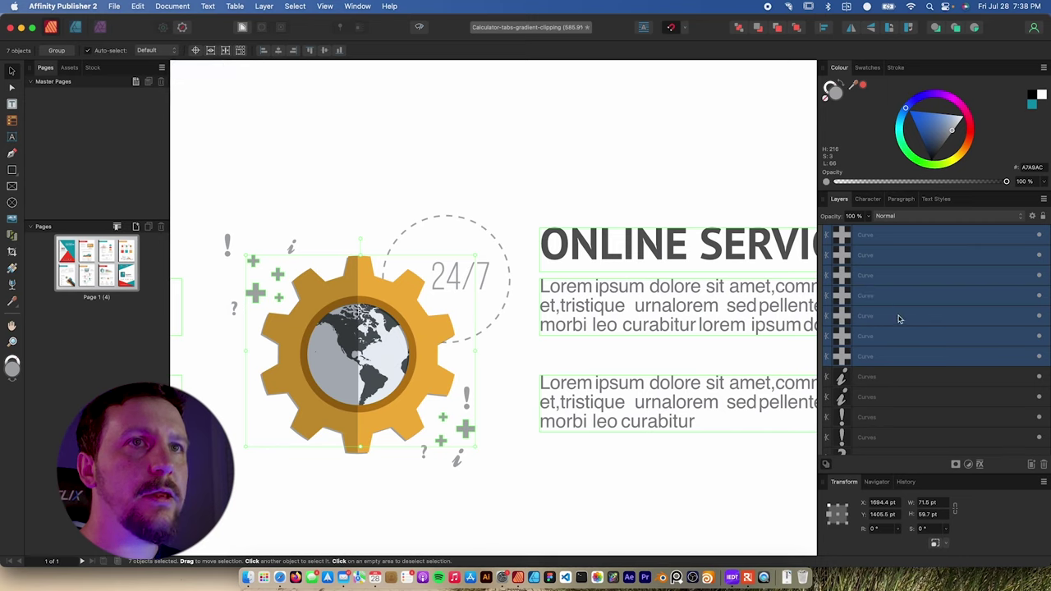
right_click(891, 358)
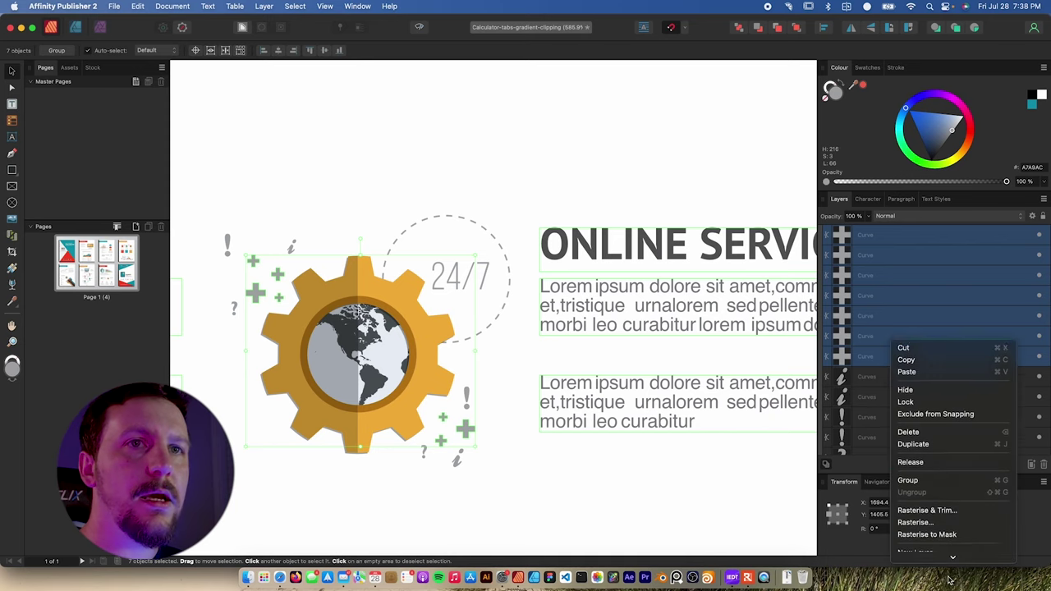
mouse_move(948, 580)
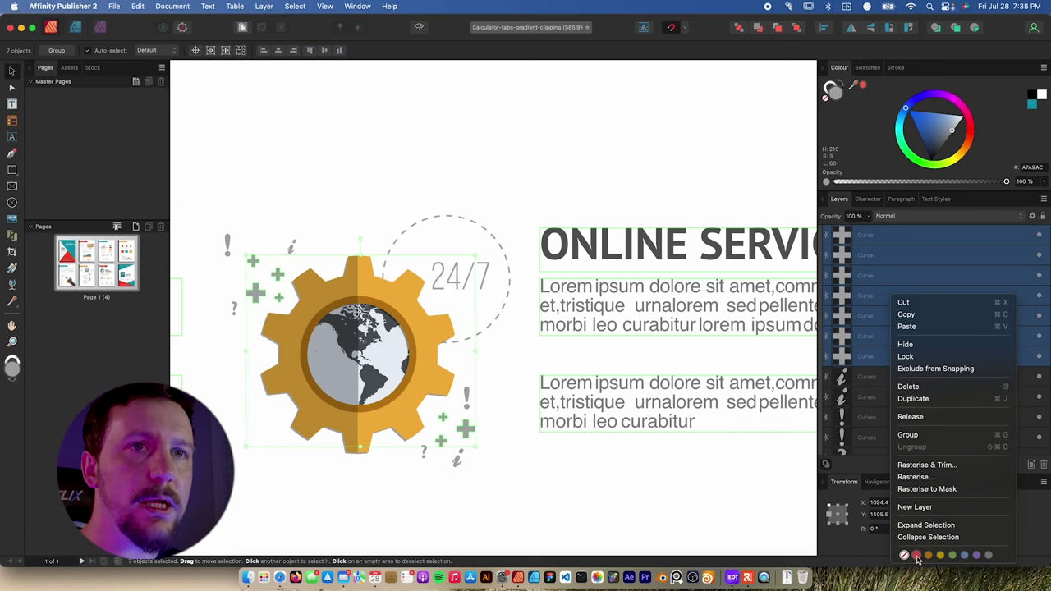
left_click(917, 556)
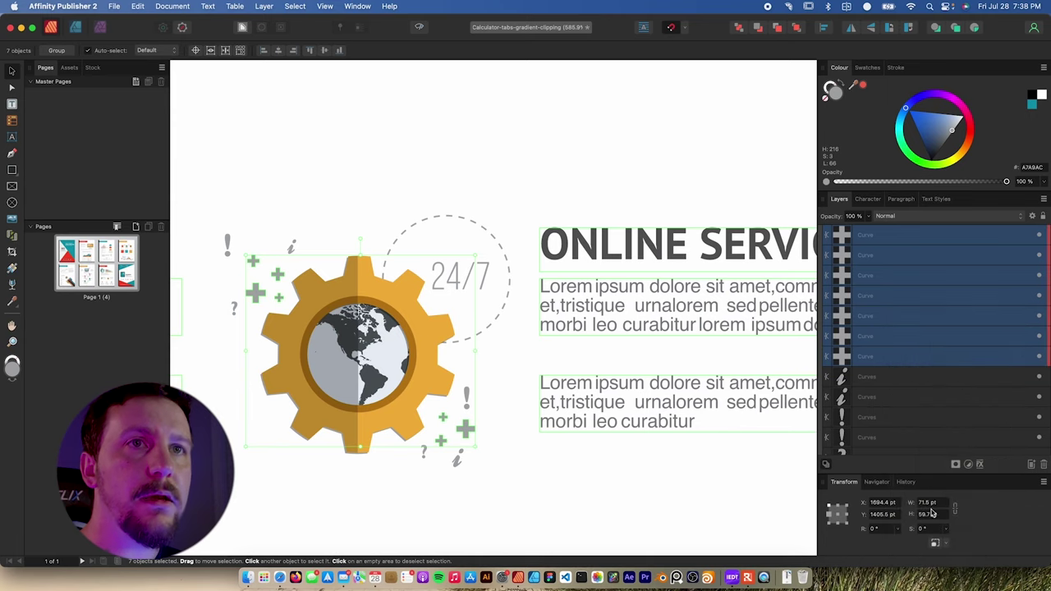
left_click(425, 100)
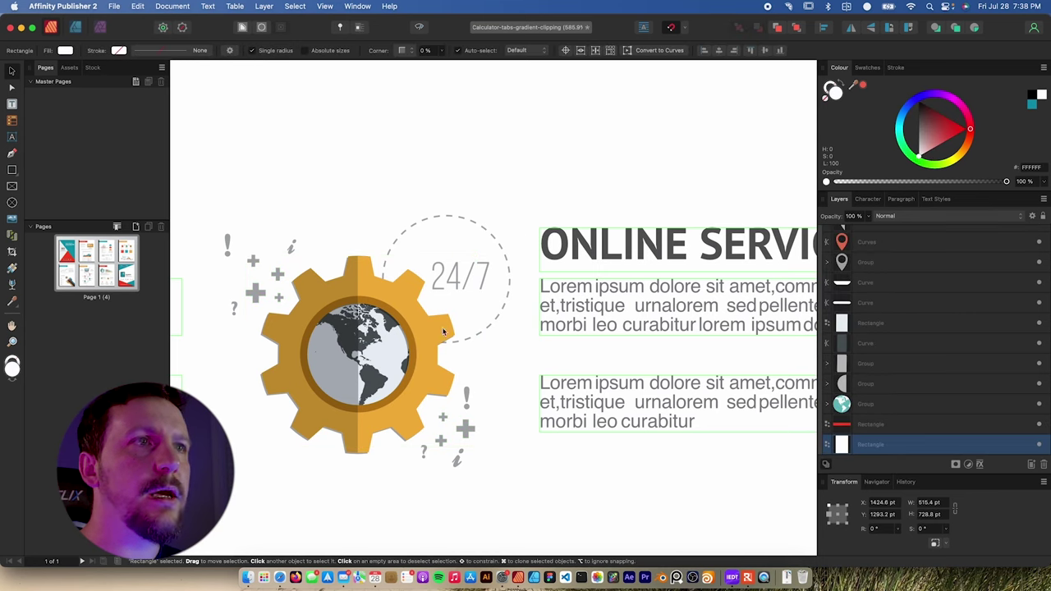
- Select the large plus sign below the gear's lower-right edge and open the commands for its layer
left_click(465, 428)
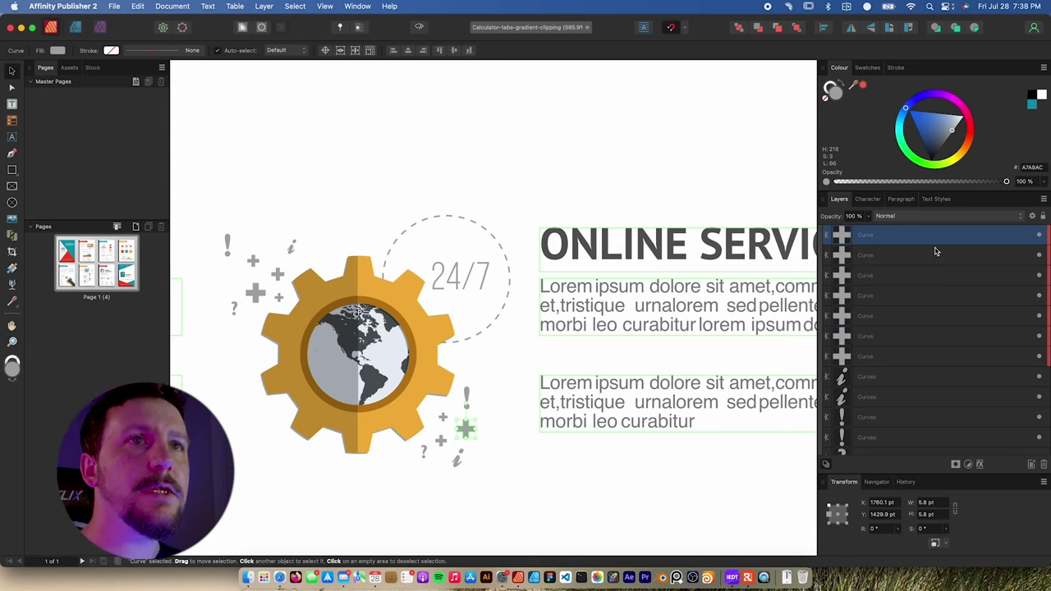
right_click(886, 242)
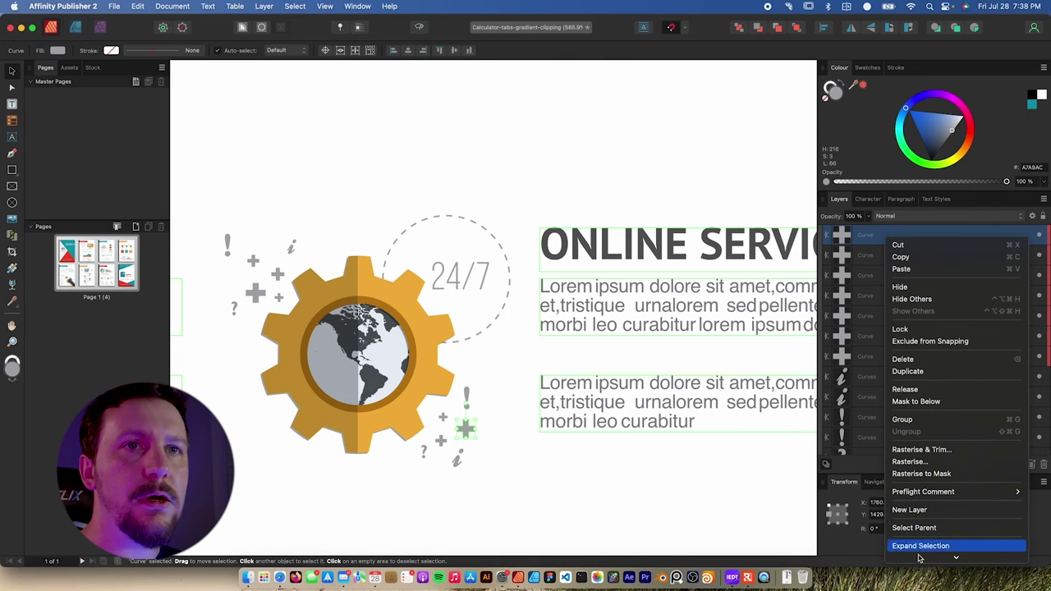
mouse_move(919, 562)
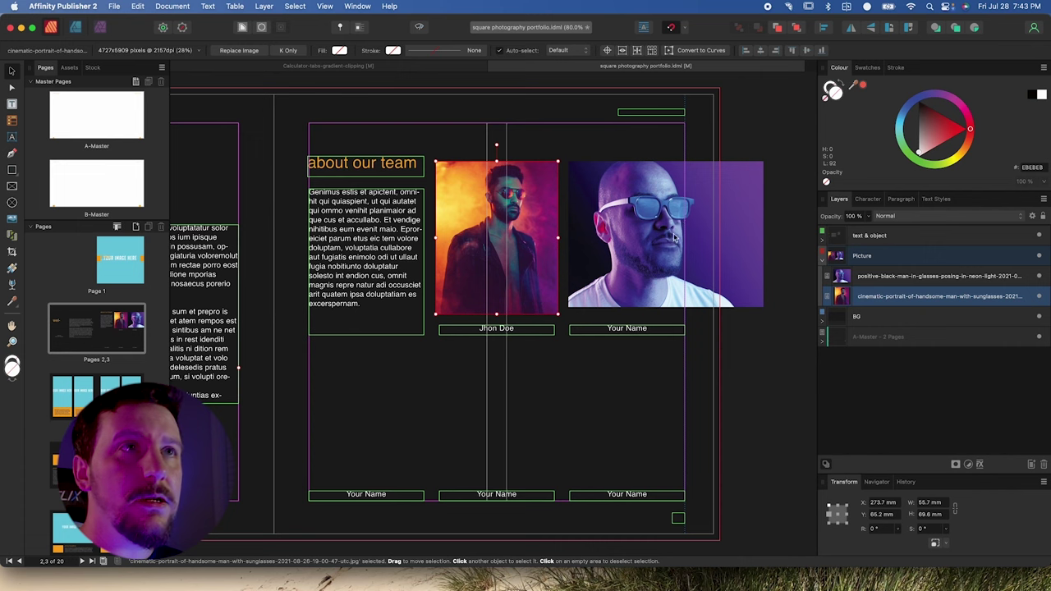
- Try narrowing the bald man's photo to about 62 mm and widening the neighbouring portrait, undoing each resize
left_click(663, 216)
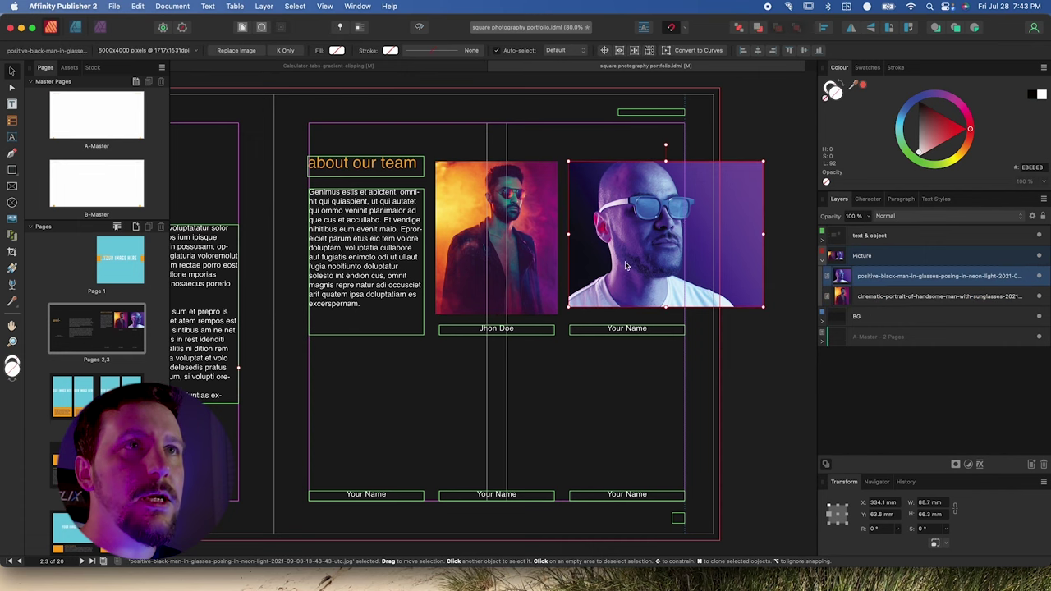
left_click(534, 226)
left_click(748, 238)
left_click_drag(762, 235, 704, 242)
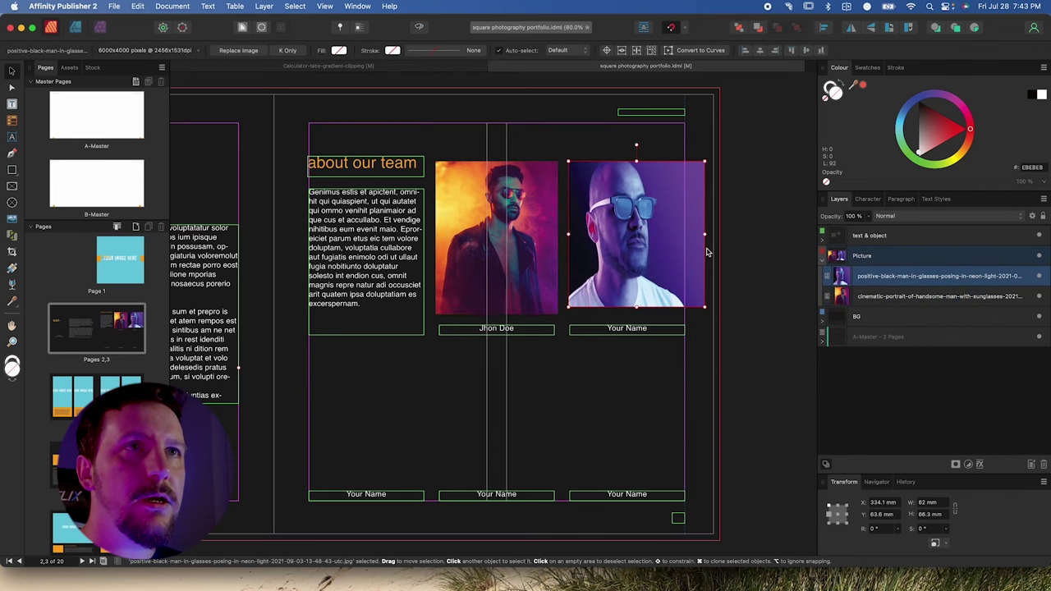
key("super+z")
left_click(528, 228)
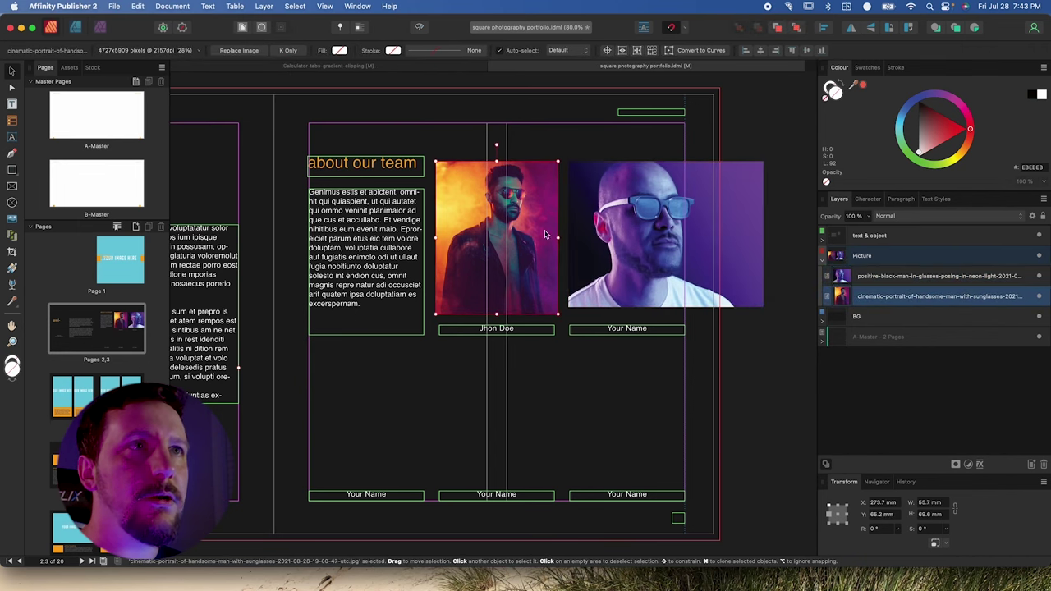
left_click_drag(558, 237, 589, 247)
key("super+z")
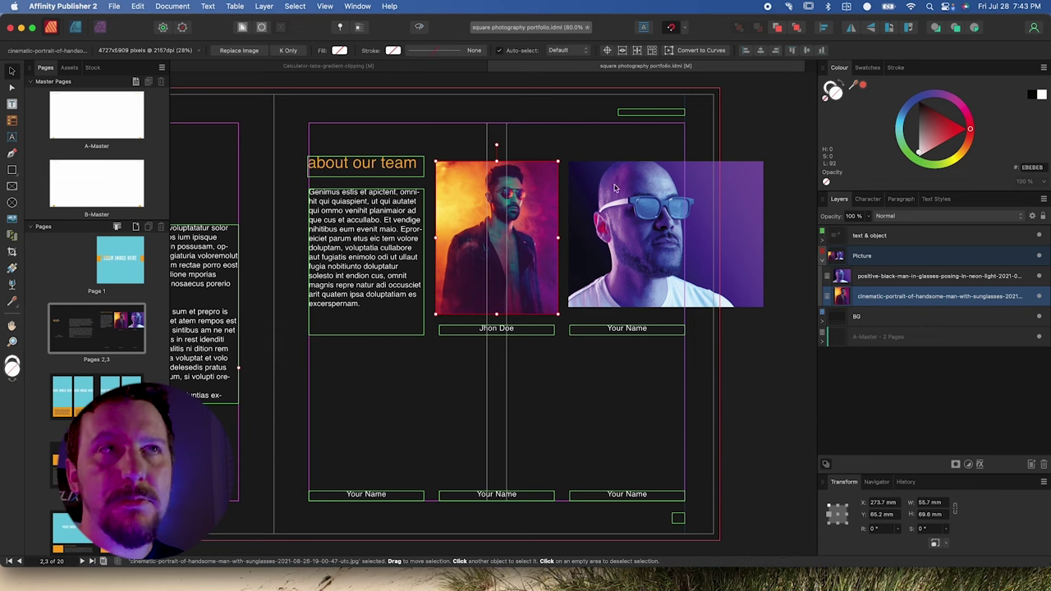
- Delete both portraits and draw a rectangular picture frame about 51 by 75 mm above the first name caption beside the team text
left_click(640, 201, "shift")
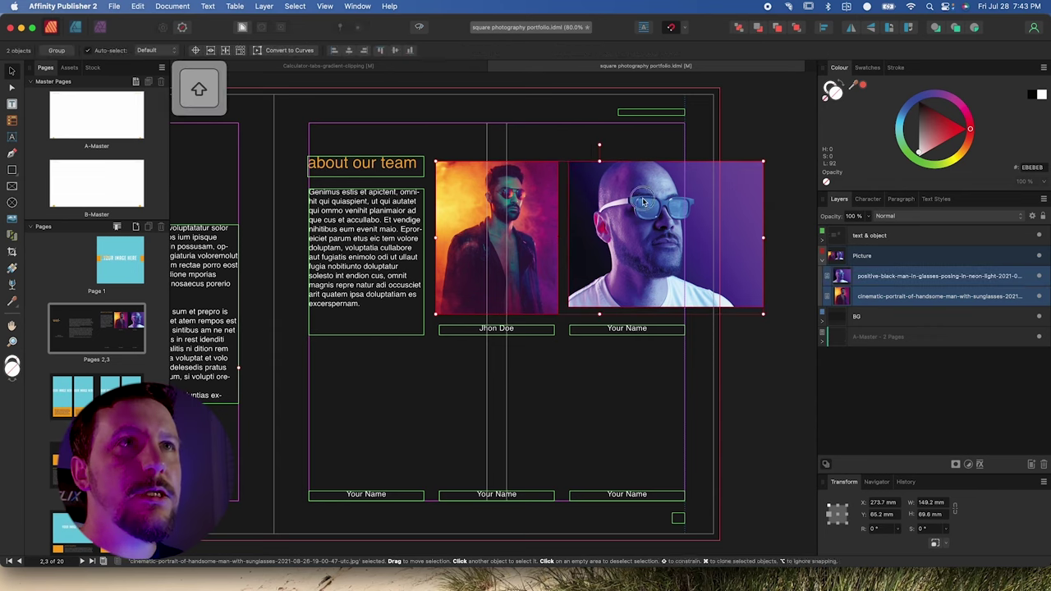
key("BackSpace")
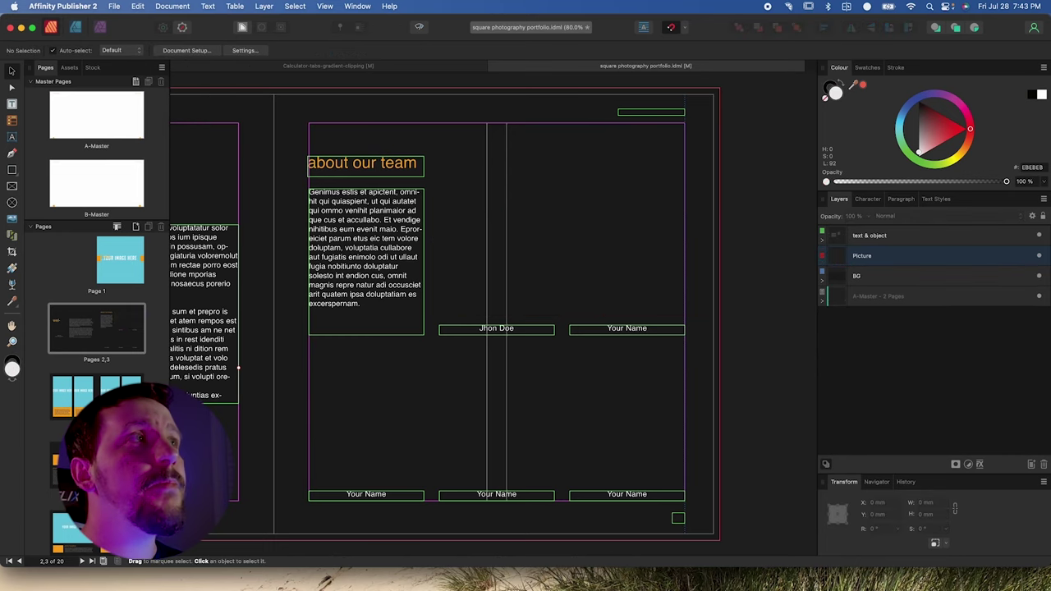
left_click(13, 186)
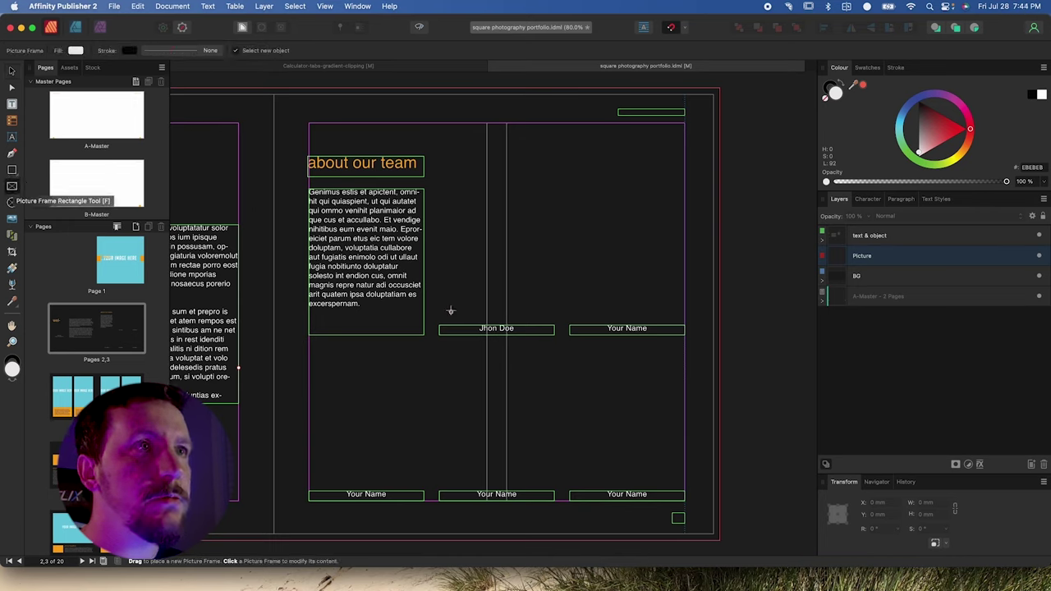
left_click_drag(440, 324, 552, 161)
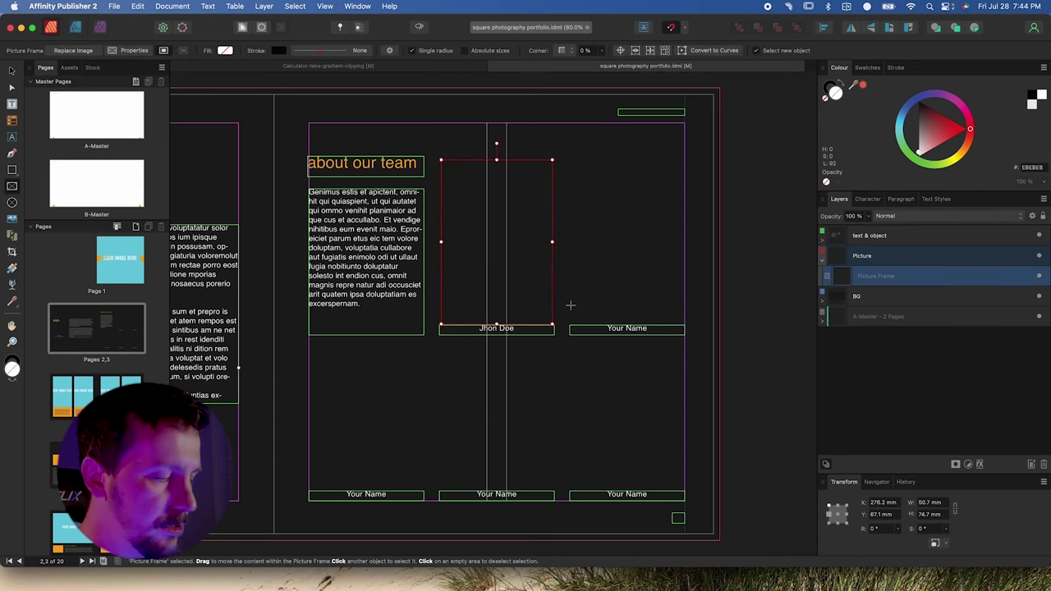
key("v")
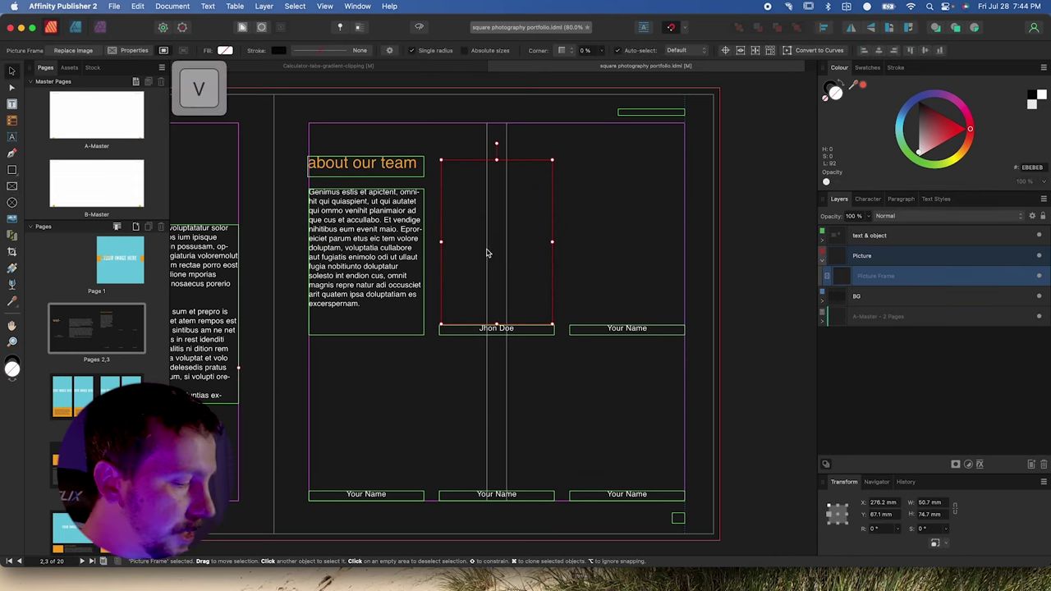
- Duplicate the picture frame to put two frames in the upper row and three in the lower row, aligned with the name captions
left_click_drag(493, 240, 626, 238)
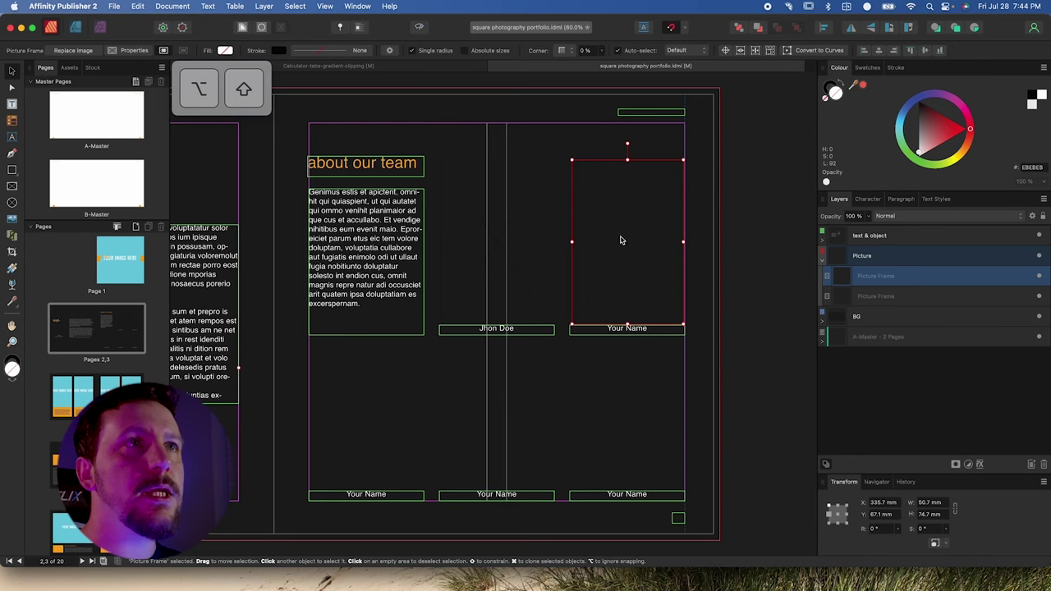
left_click(532, 234, "shift")
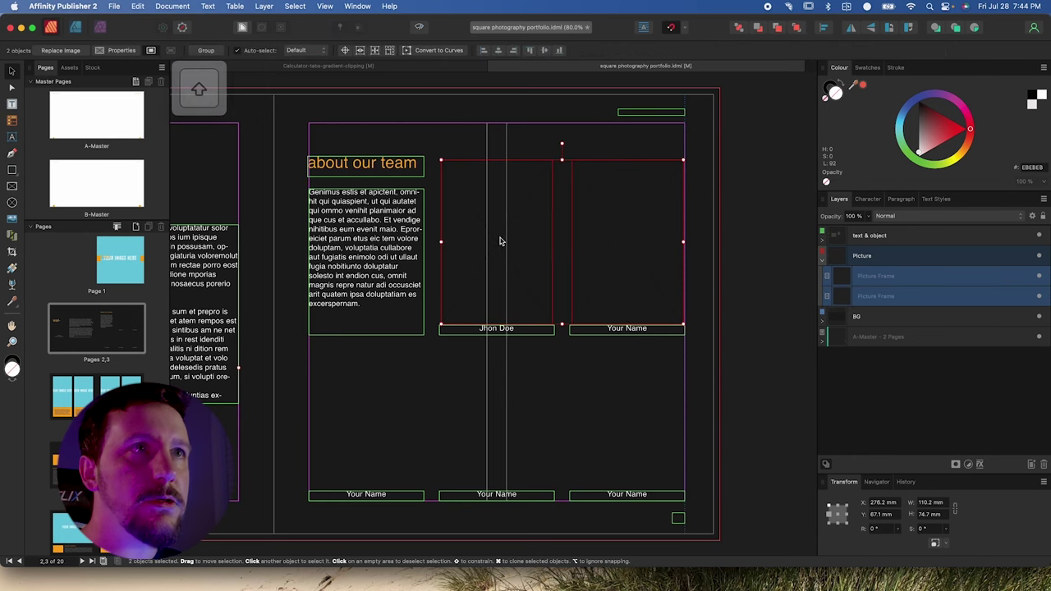
left_click_drag(518, 241, 520, 408)
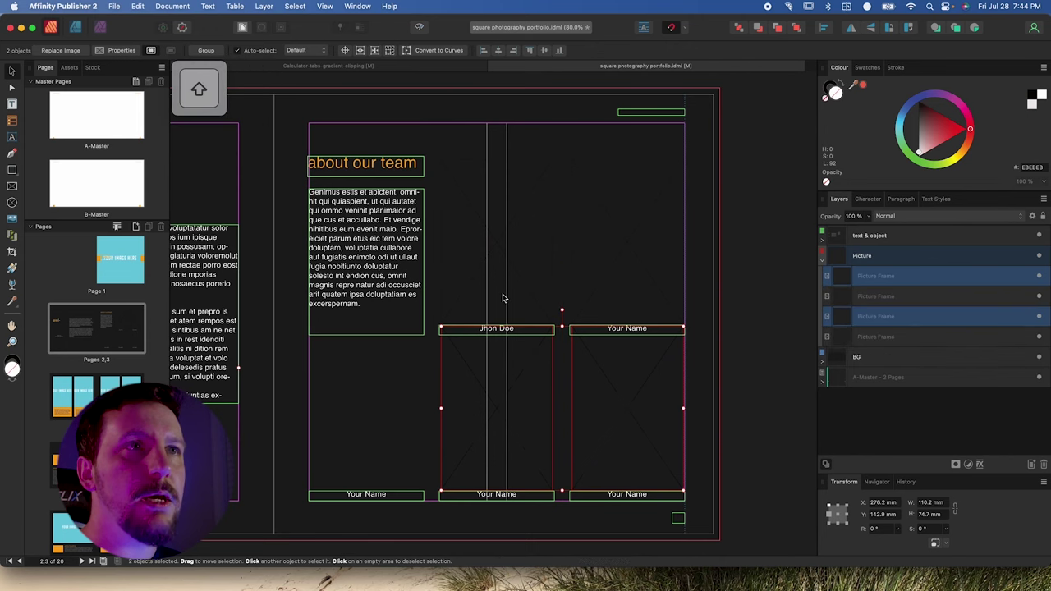
left_click(511, 369)
left_click_drag(515, 381, 387, 397)
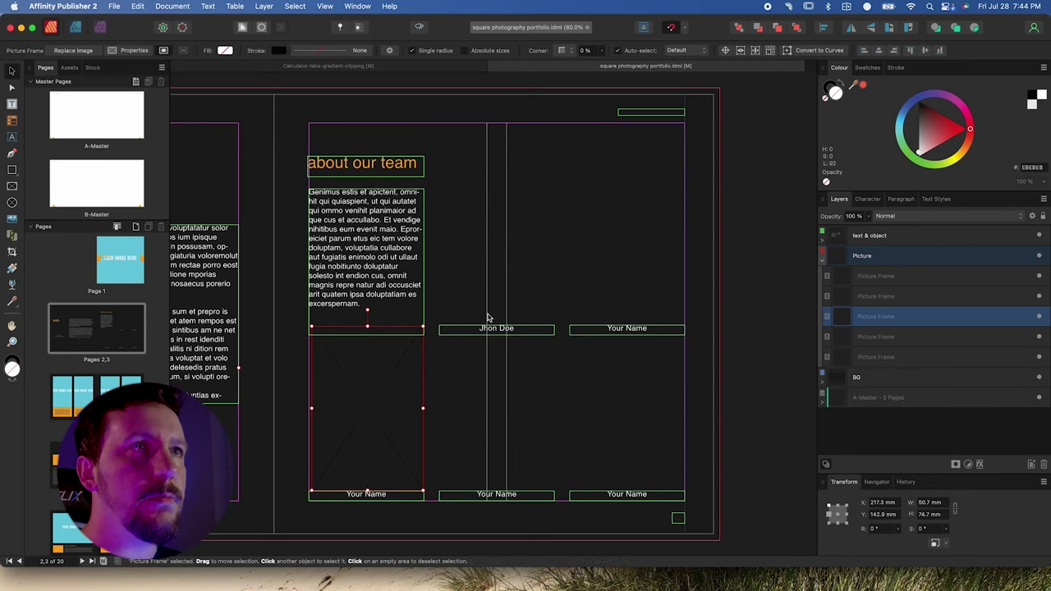
left_click(479, 218)
left_click(632, 246)
left_click(388, 422)
left_click(474, 415)
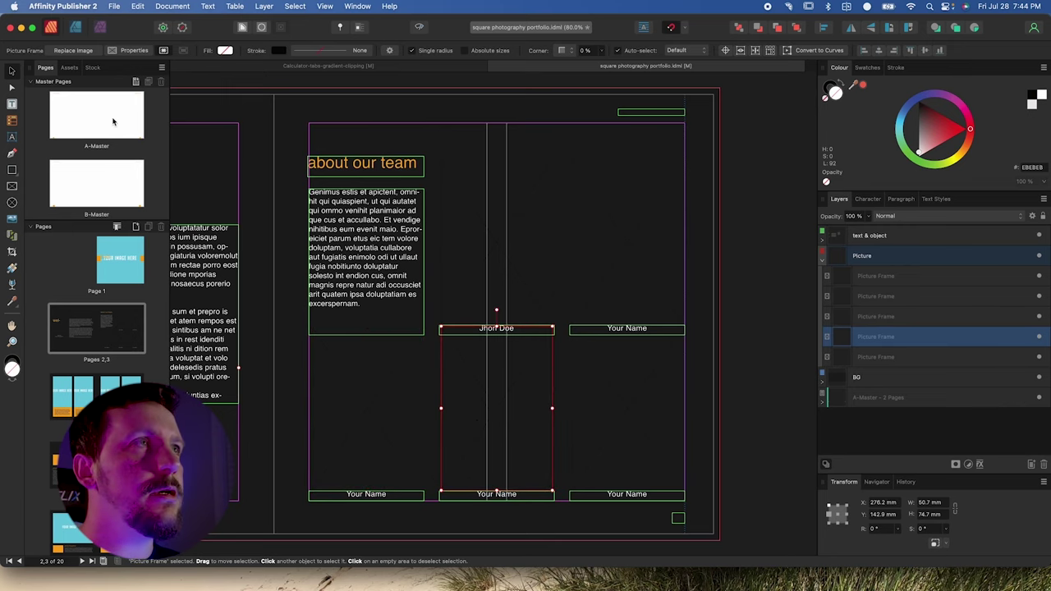
- Load five images from the People folder for placing: the cinematic, neon, young girl, positive man and studio portraits
left_click(114, 7)
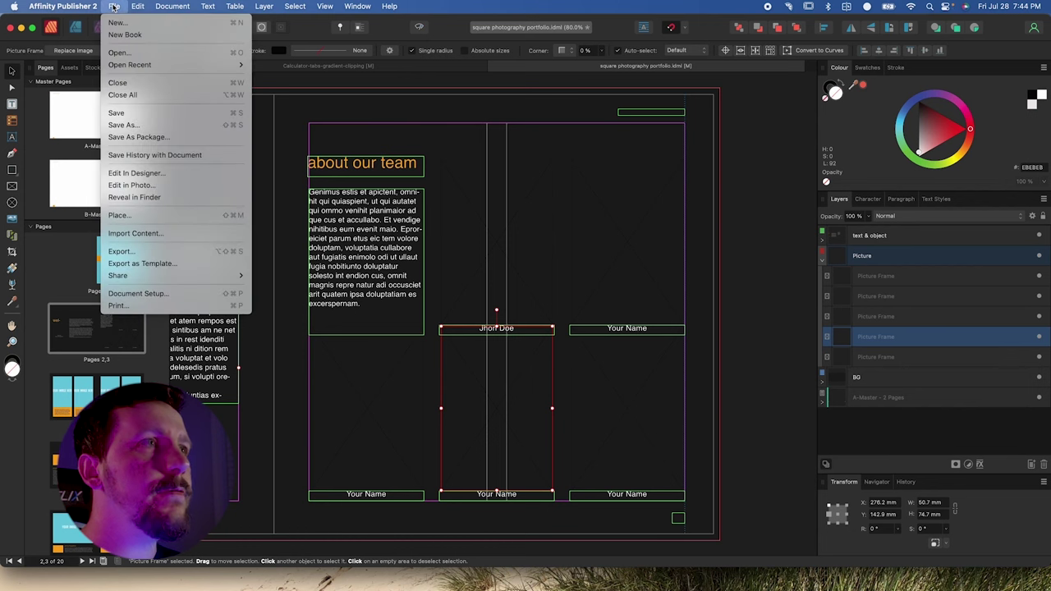
left_click(119, 215)
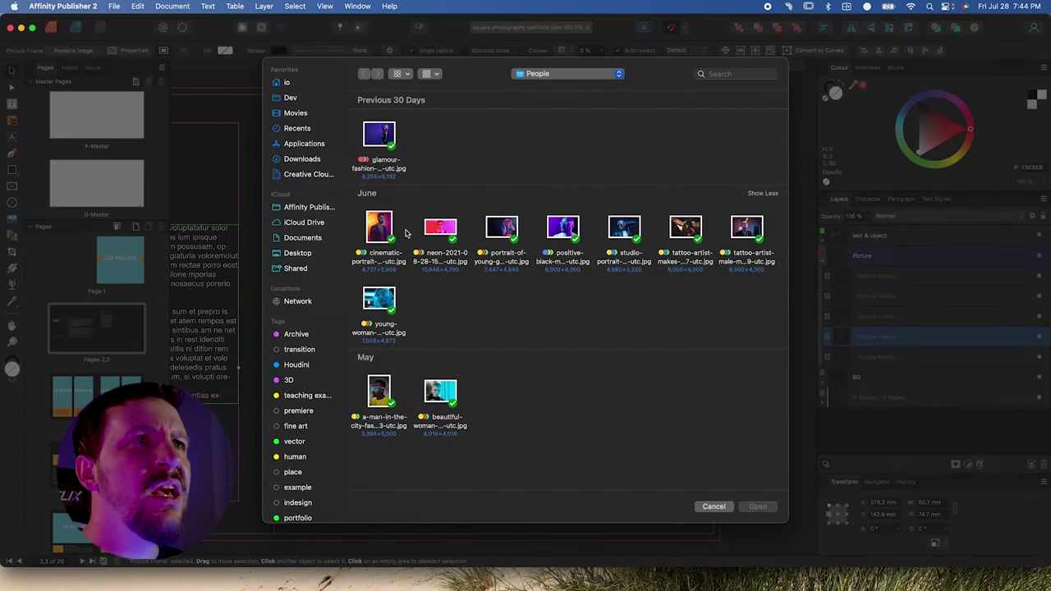
left_click(379, 228)
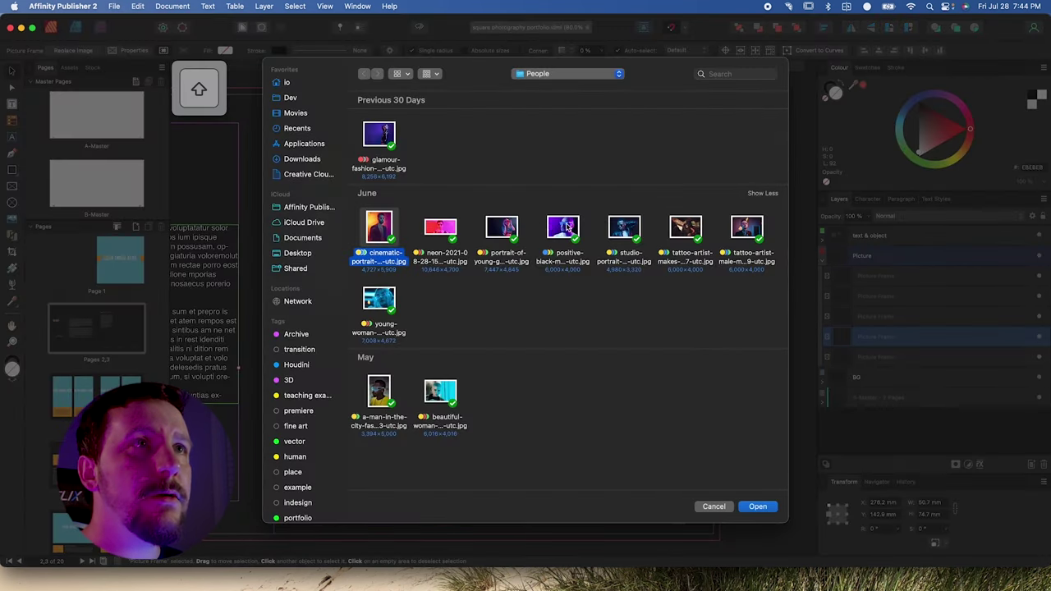
left_click_drag(463, 228, 657, 345)
left_click(757, 506)
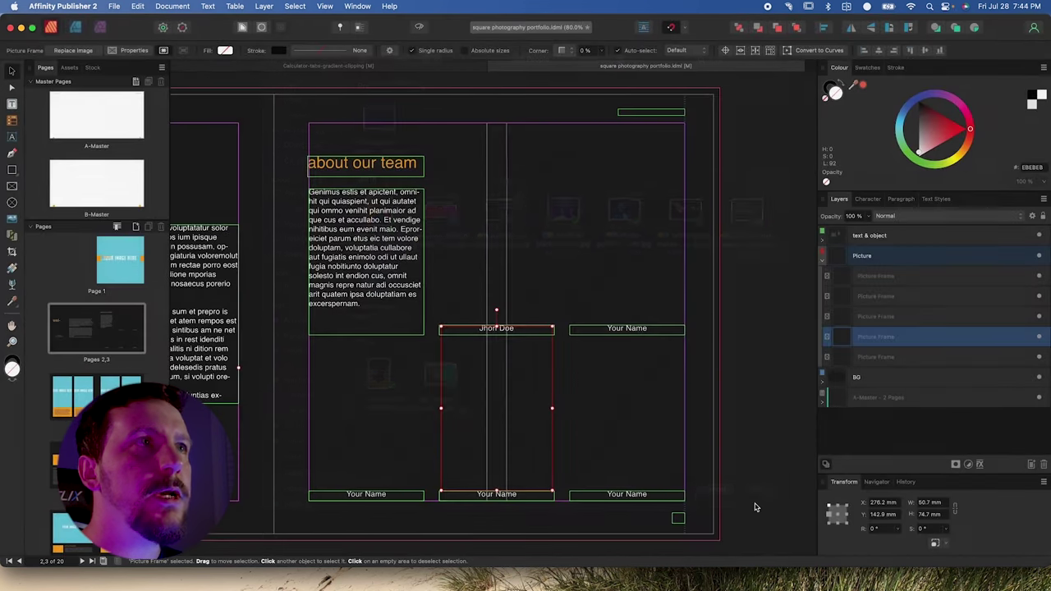
key("Return")
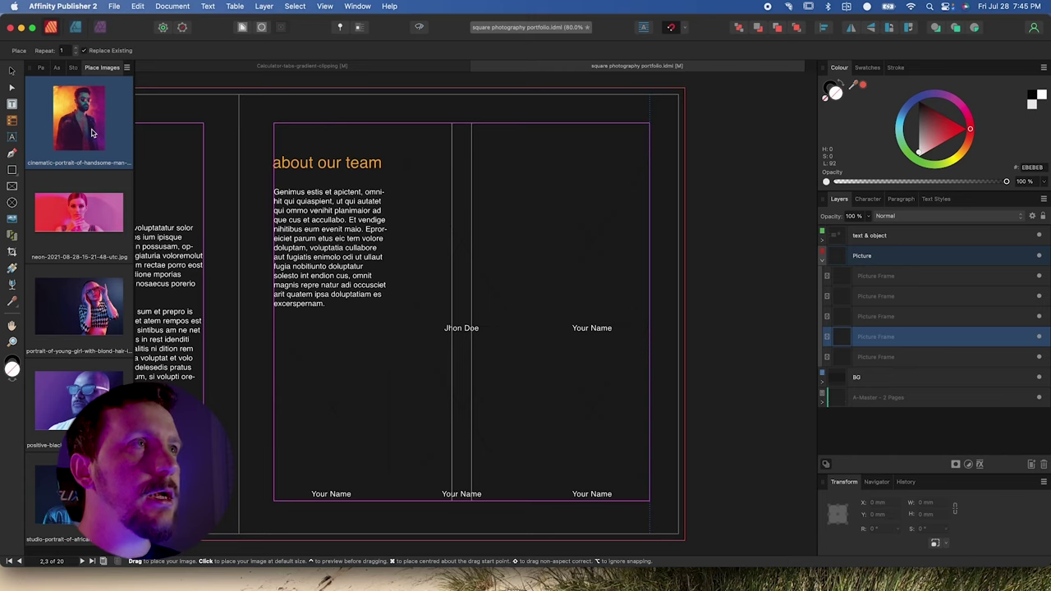
- Place the five portraits into the empty picture frames, filling the upper row first and the lower row from left to right
left_click_drag(107, 134, 490, 236)
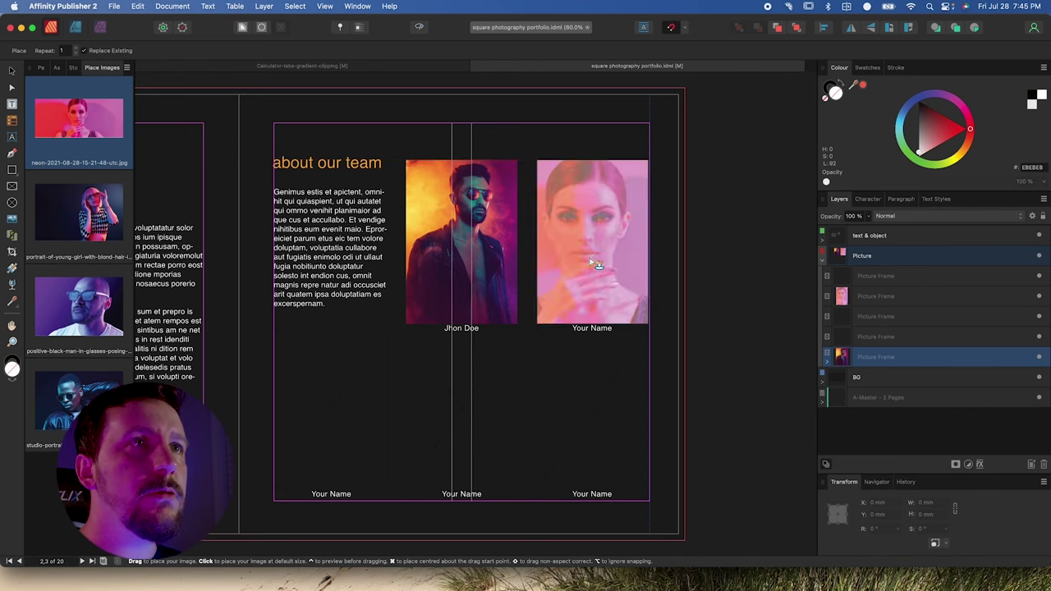
left_click(597, 263)
left_click(332, 408)
left_click(461, 408)
left_click(592, 408)
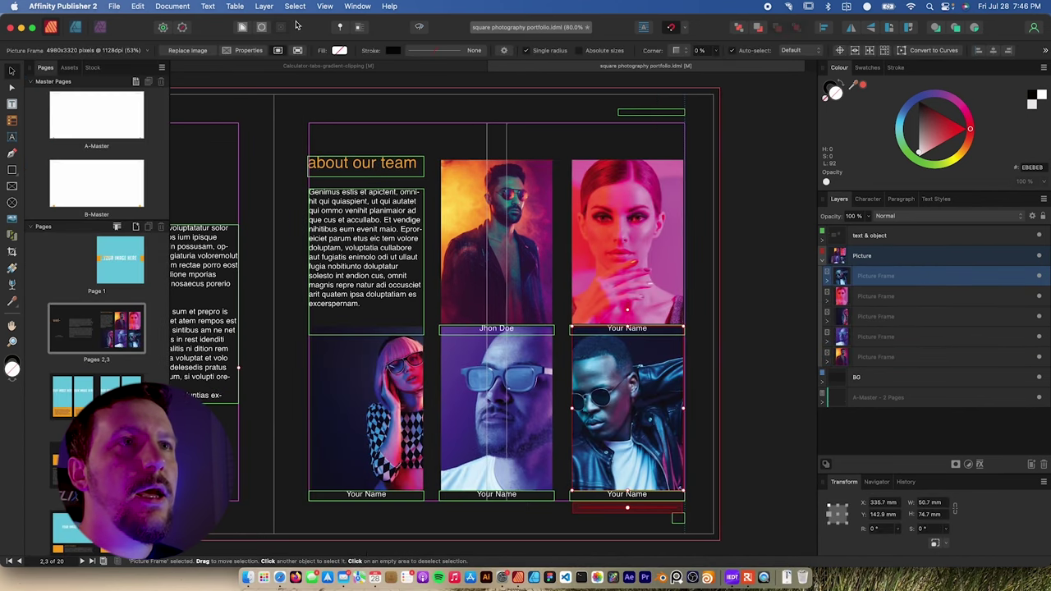
- Shorten the three lower picture frames together from their upper edge to about 67 mm high, clearing the captions above
left_click(410, 386)
left_click(546, 388, "shift")
left_click(575, 382, "shift")
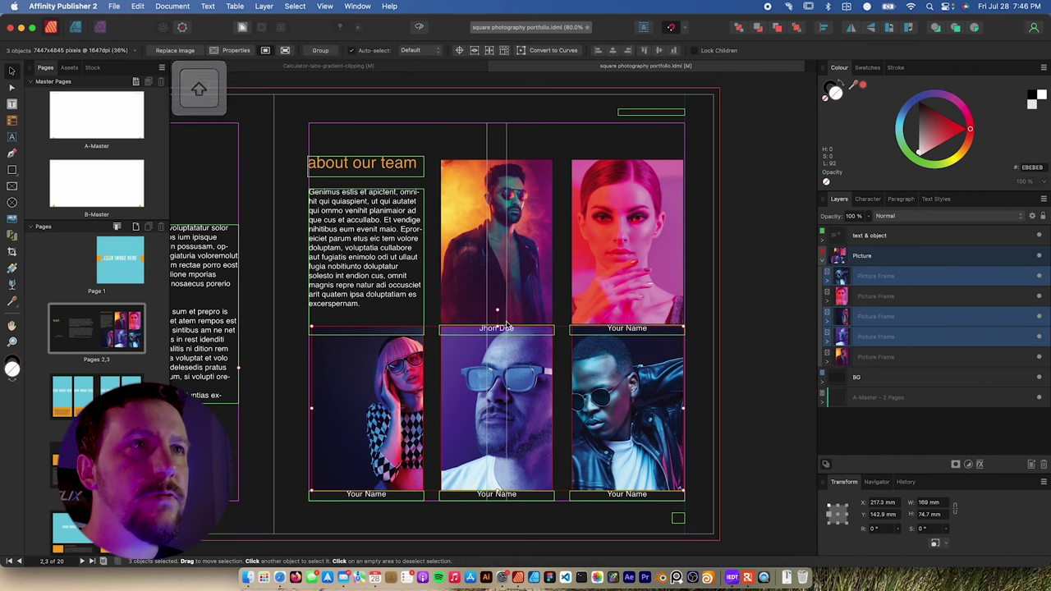
left_click_drag(497, 329, 476, 345)
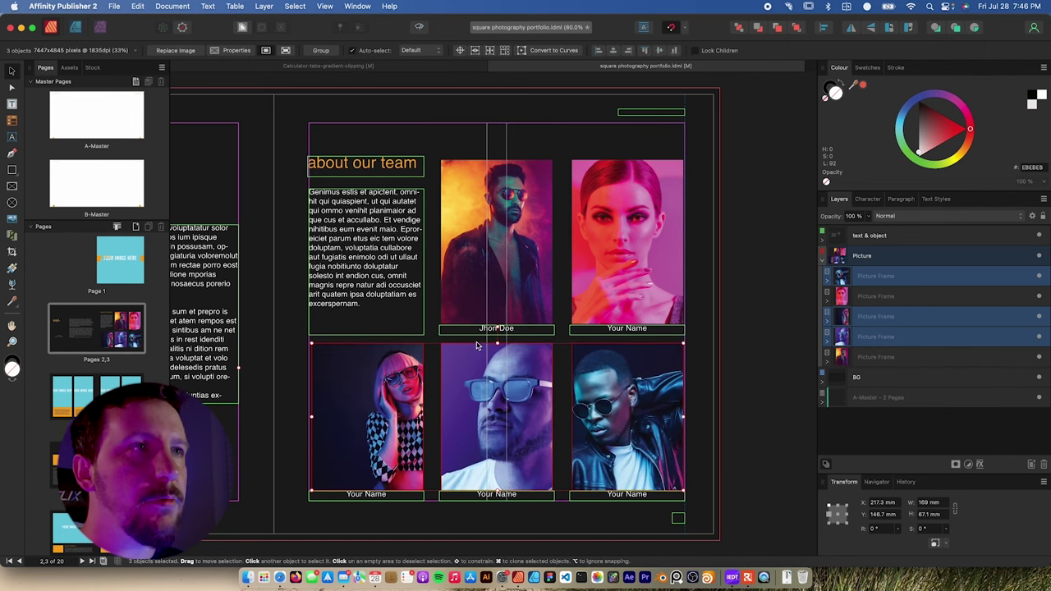
left_click(298, 413)
- Try scaling the lower-left portrait with the Scale to Min Fit frame property
left_click(365, 415)
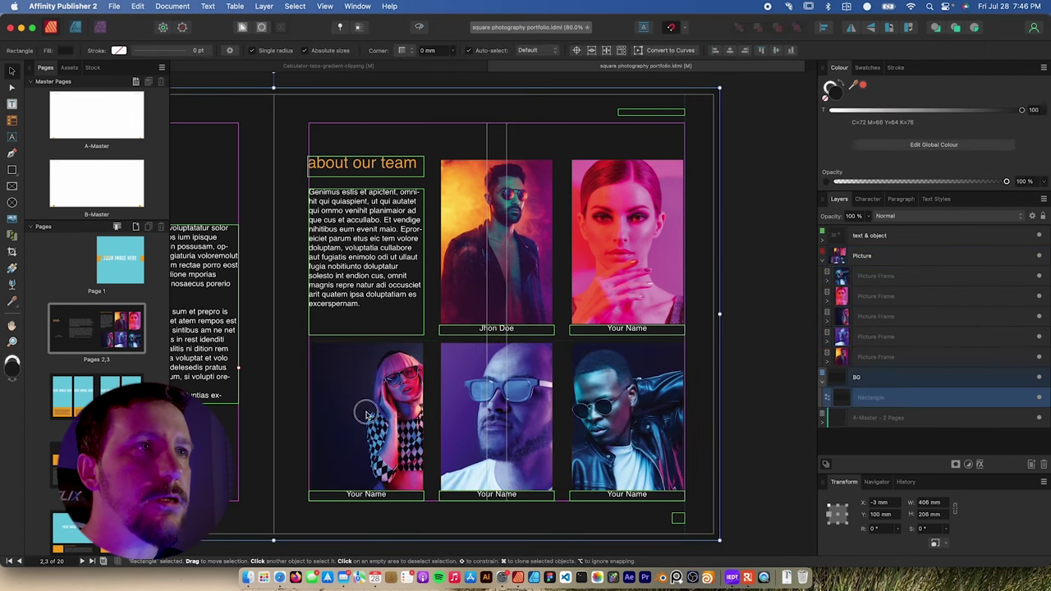
right_click(395, 378)
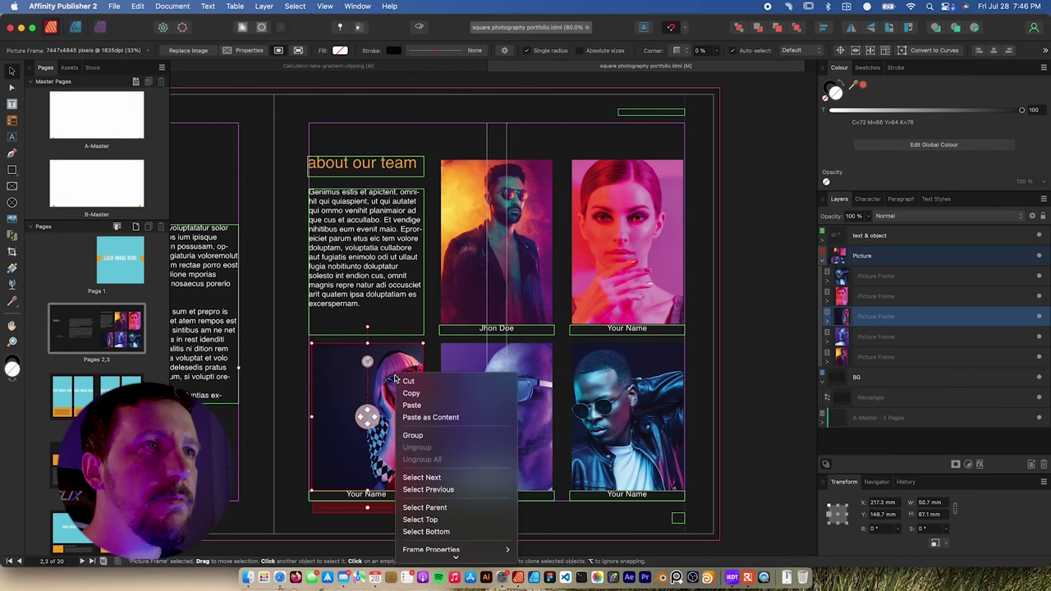
scroll(444, 493, "down", 3)
mouse_move(447, 477)
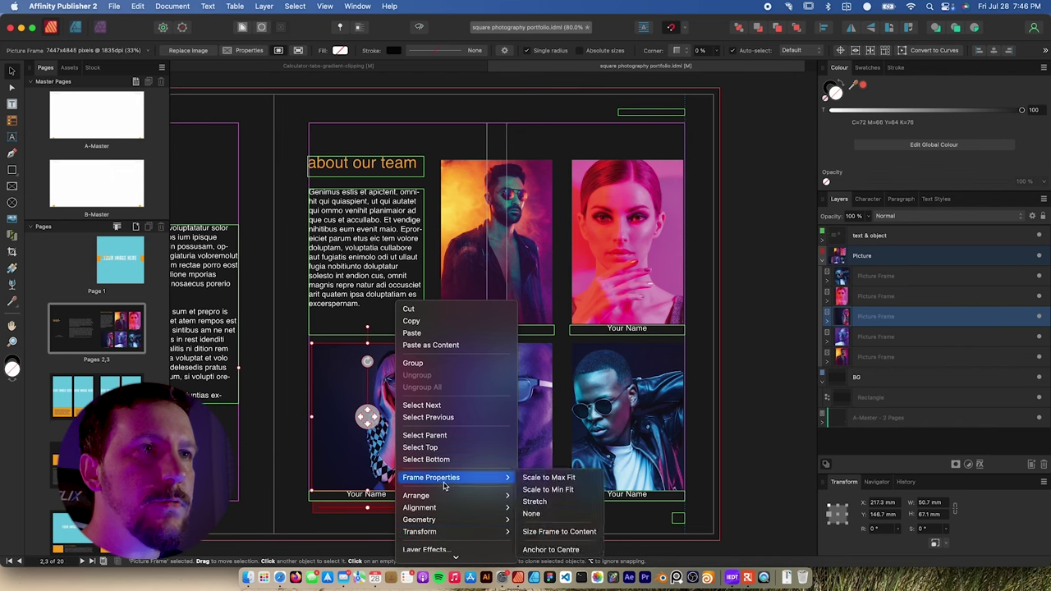
left_click(557, 490)
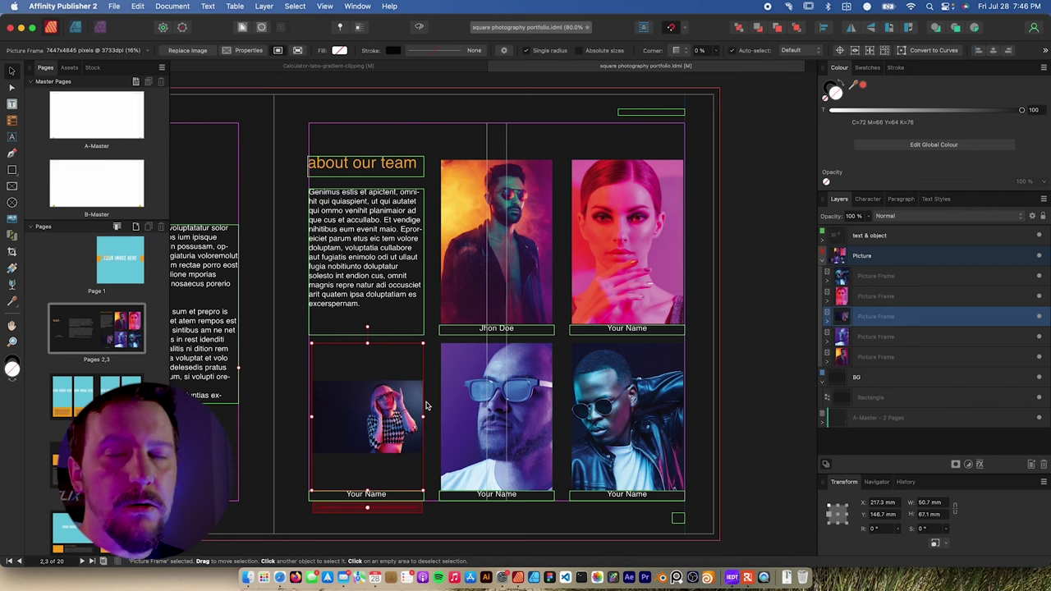
mouse_move(415, 410)
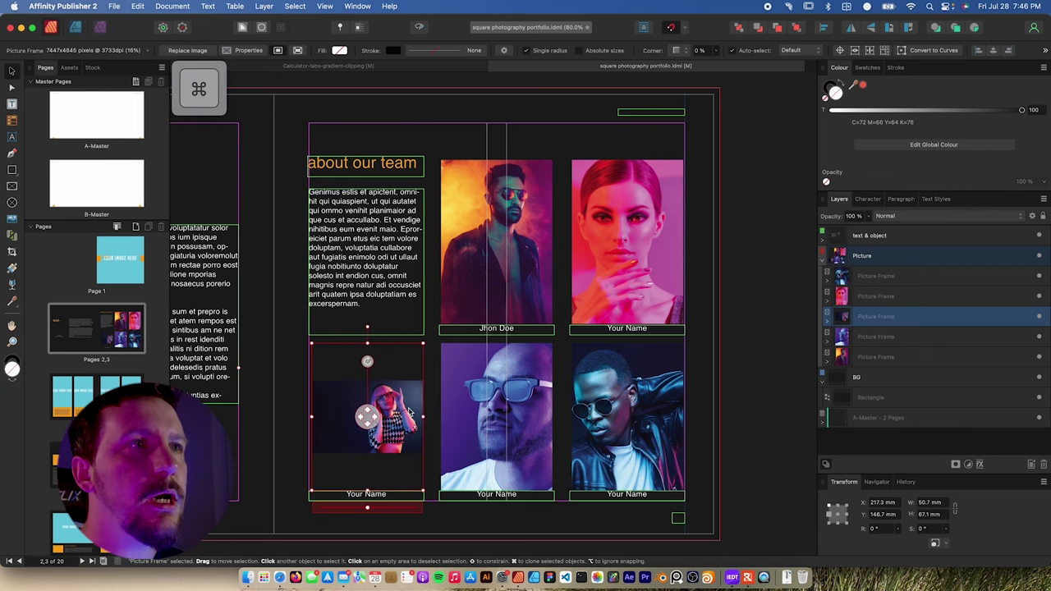
key("super+z")
- Reposition the lower-row portraits within their picture frames to centre the people, shrinking the middle man's image so his whole head shows
mouse_move(367, 417)
left_mouse_down()
mouse_move(329, 422)
mouse_move(369, 417)
mouse_move(354, 423)
left_mouse_up()
left_click(497, 417)
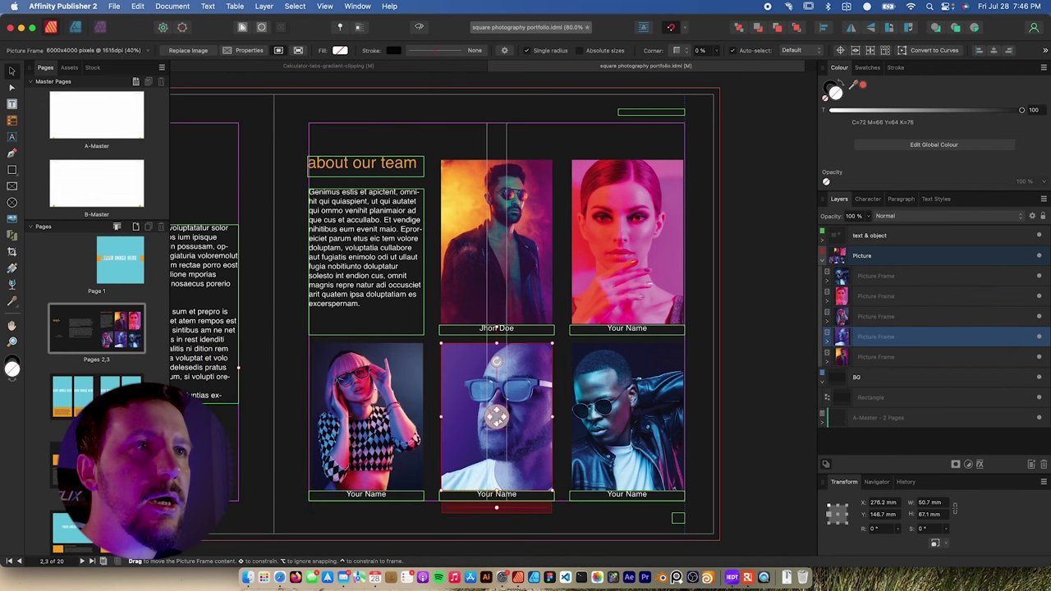
left_click_drag(496, 417, 474, 421)
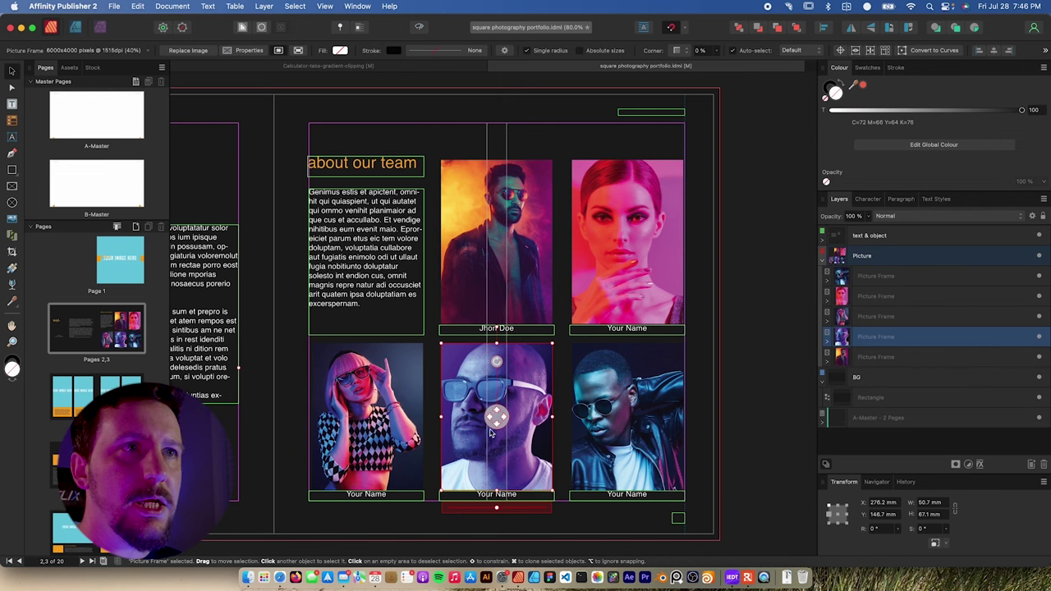
left_click_drag(497, 508, 483, 510)
left_click_drag(491, 421, 501, 438)
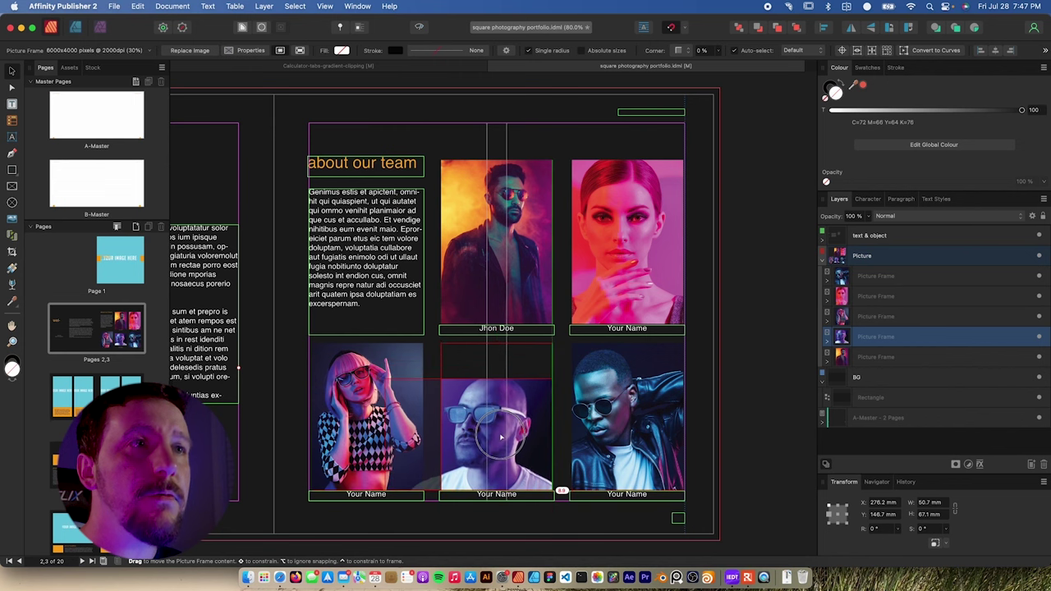
left_click(626, 232)
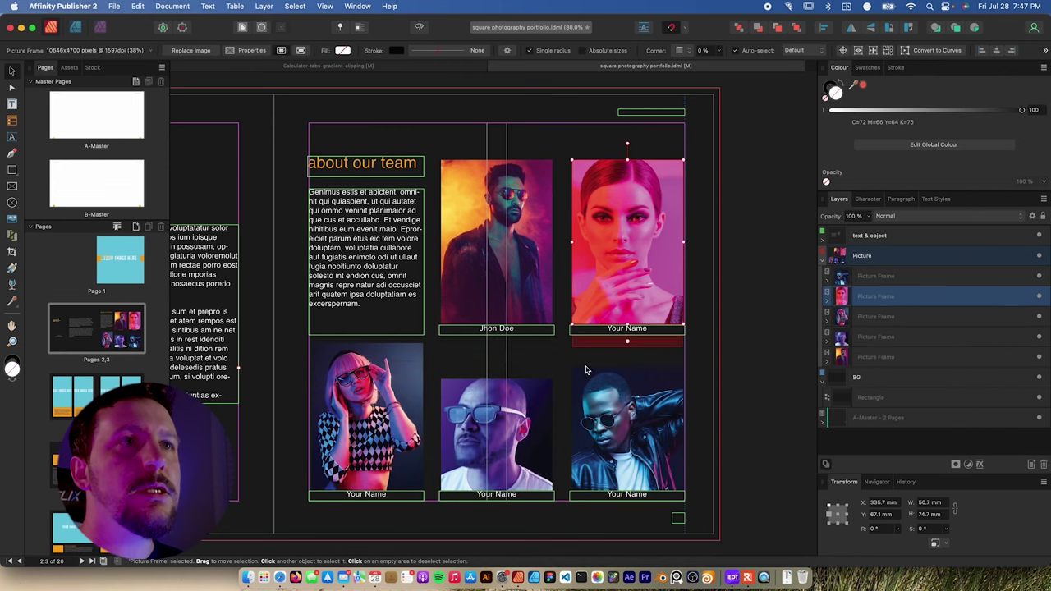
left_click_drag(629, 242, 629, 242)
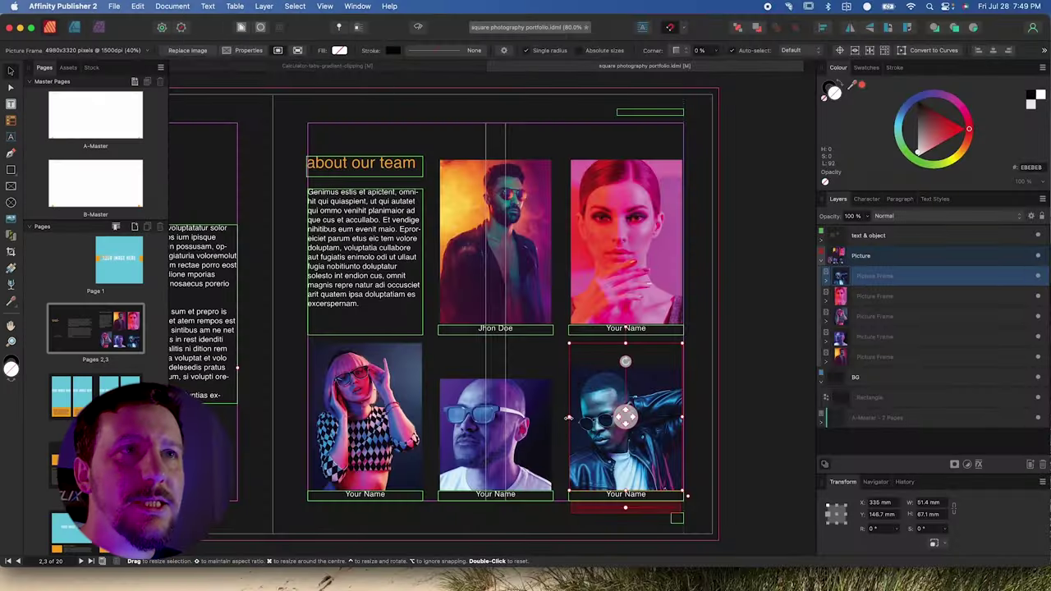
- Try to extend the side edges of the lower-right and lower-middle picture frames to their name captions
left_click_drag(569, 420, 563, 492)
left_click(545, 485)
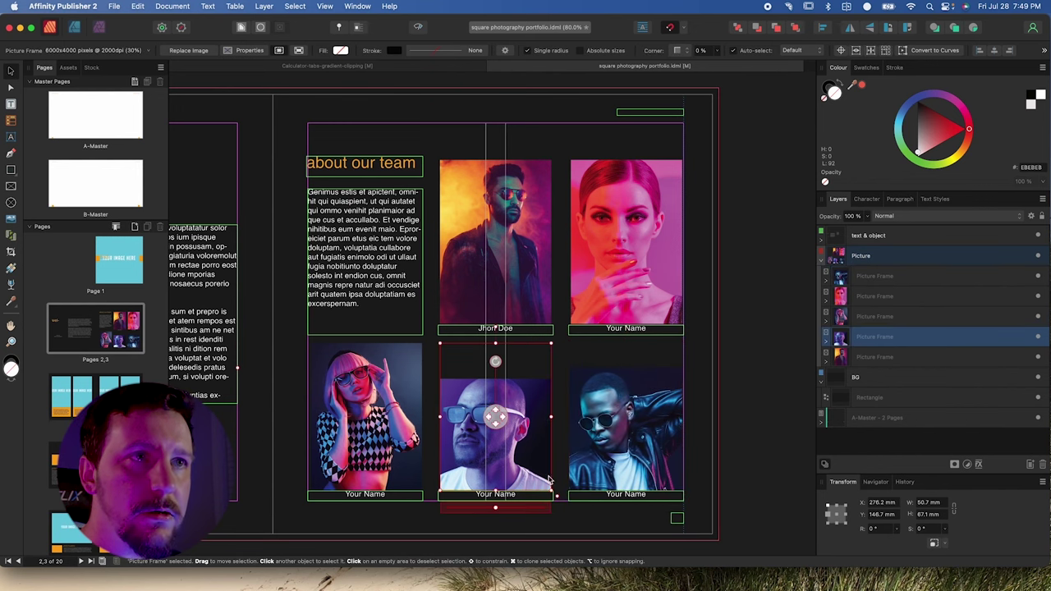
left_click_drag(550, 417, 552, 486)
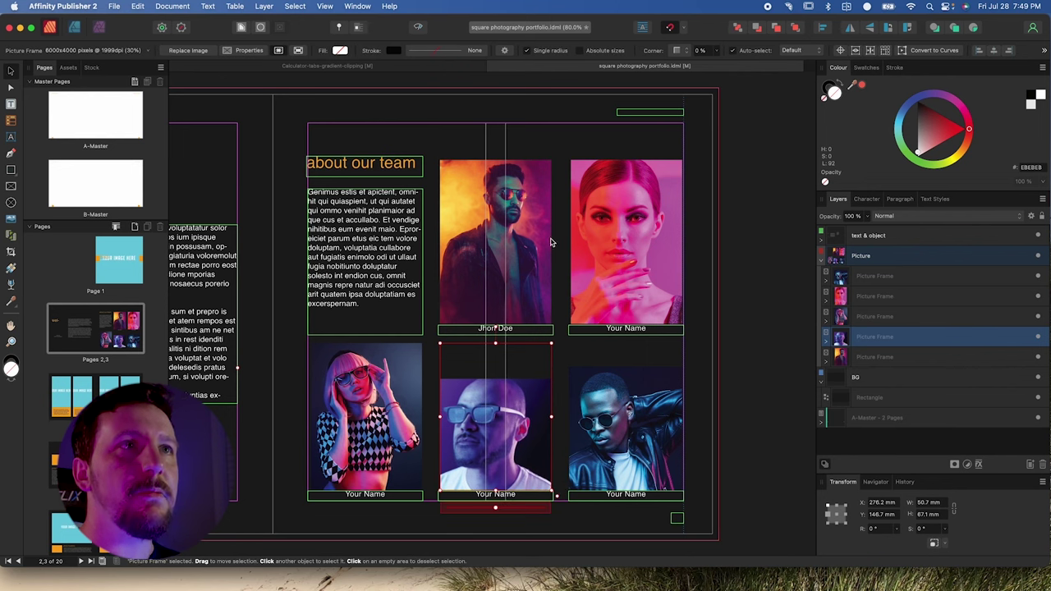
left_click(526, 240)
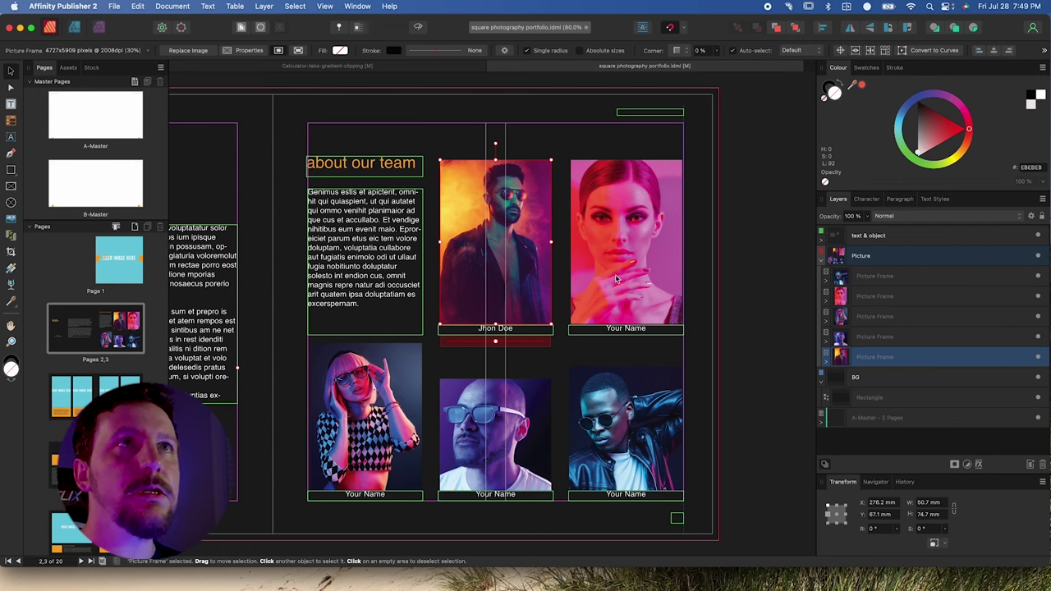
- Set the snapping preset to Page layouts with objects and the snapping candidates to All layers
left_click(687, 29)
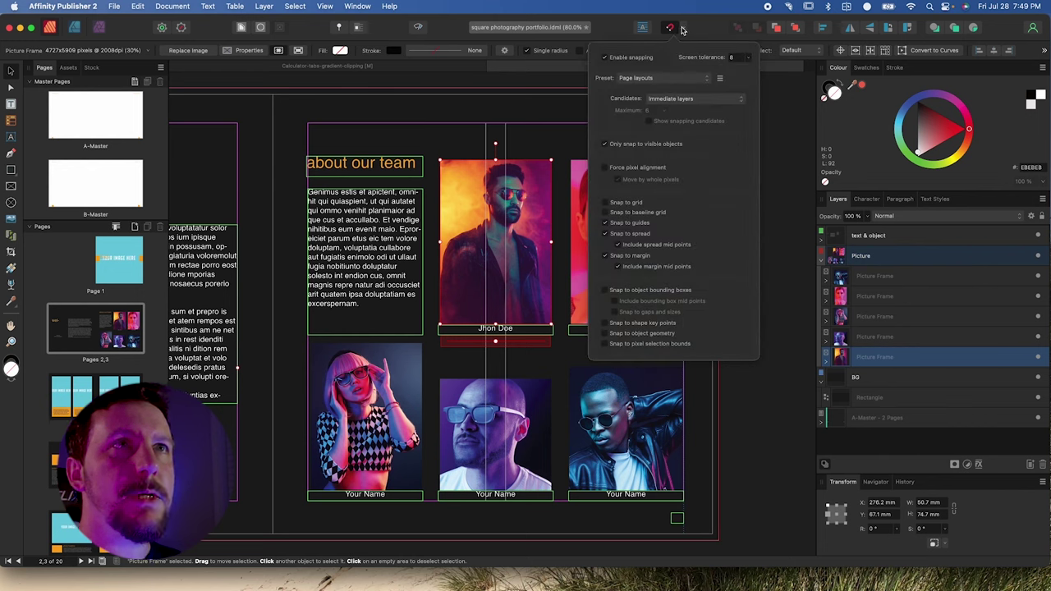
left_click(659, 79)
left_click(661, 64)
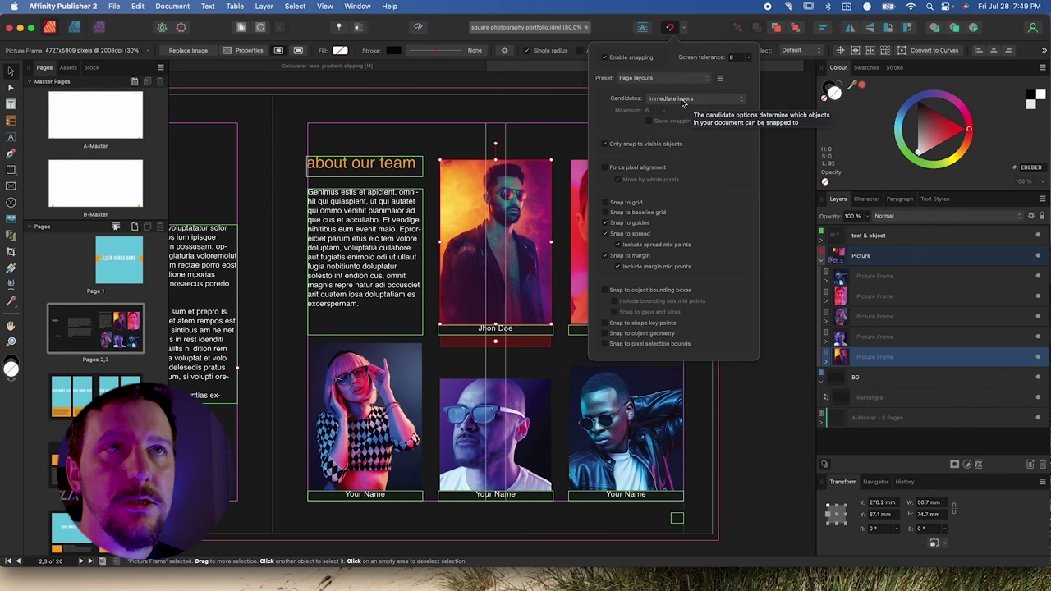
left_click(661, 79)
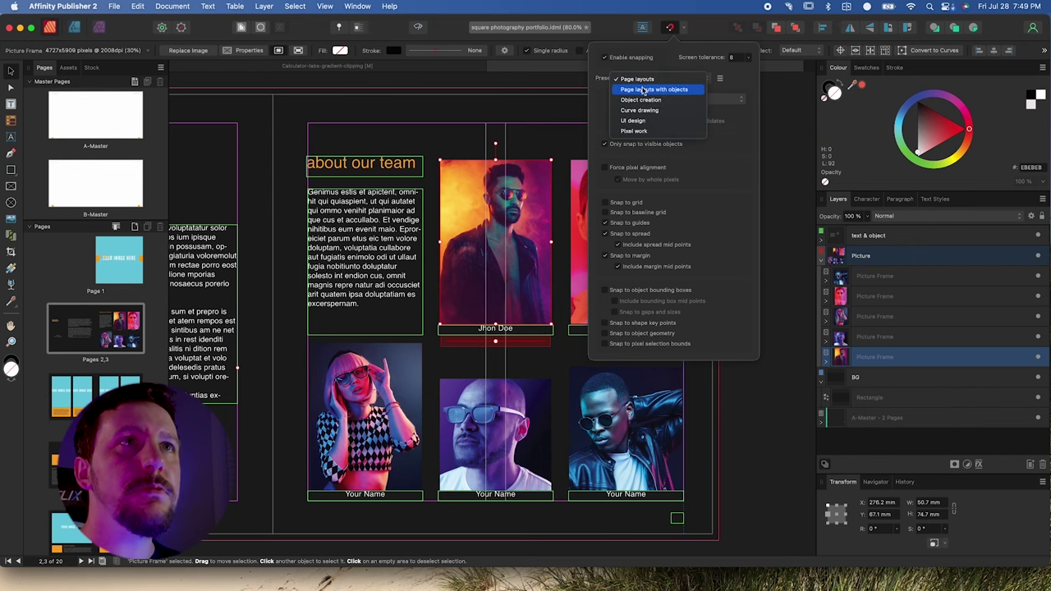
left_click(645, 90)
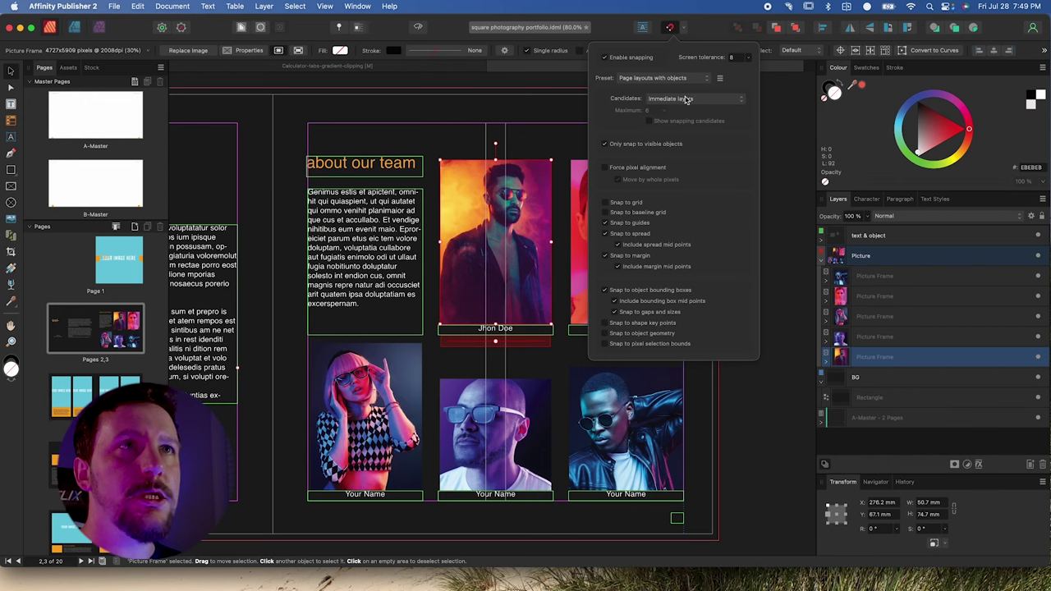
left_click(666, 99)
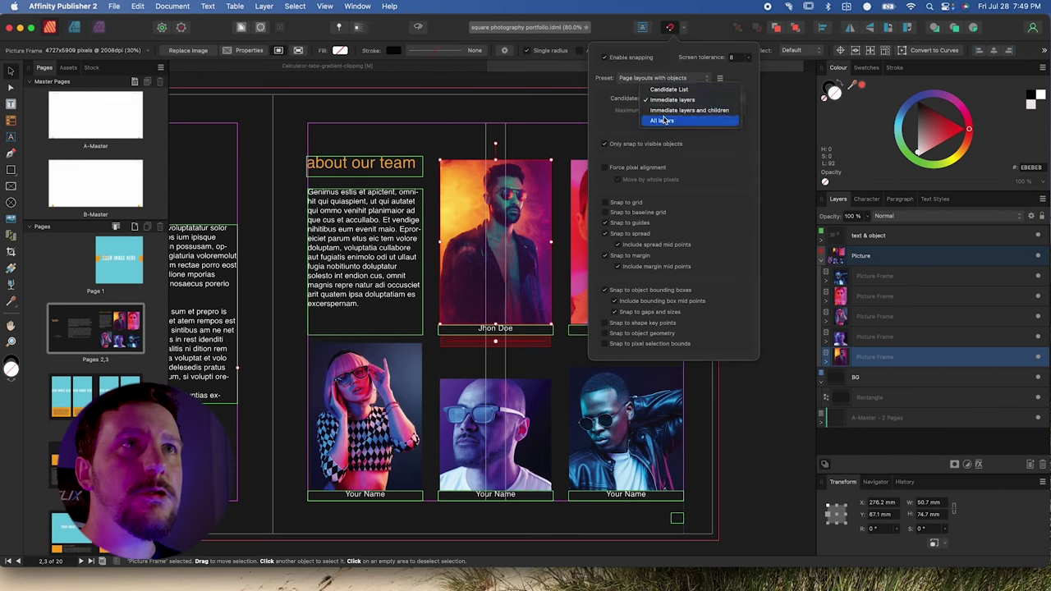
left_click(663, 121)
left_click(598, 244)
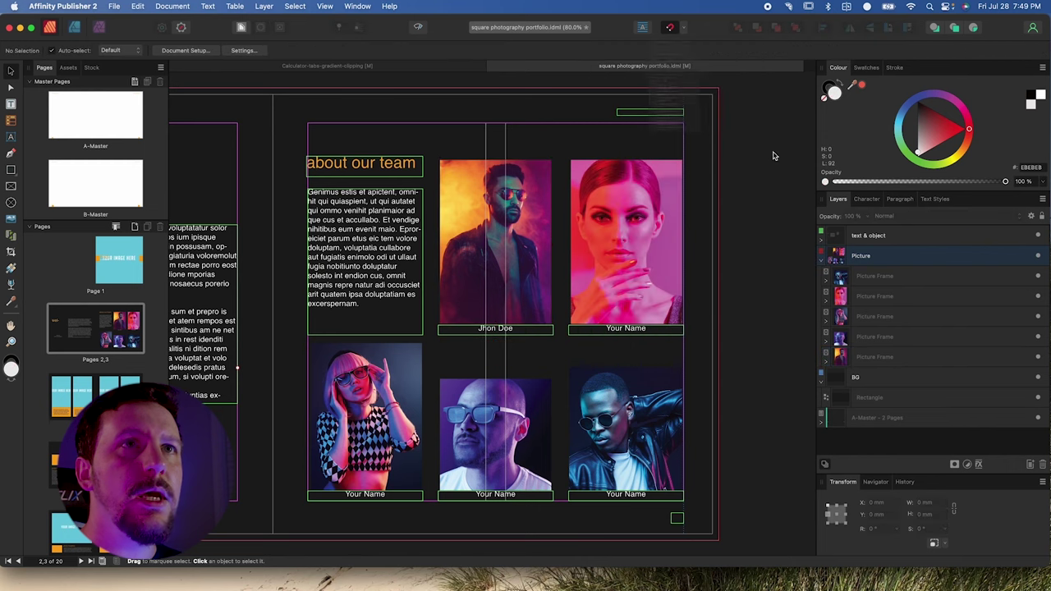
- Snap the upper frames' side edges to their name captions, making the pink portrait 51.5 mm and the orange one 52.3 mm wide
left_click_drag(570, 243, 568, 331)
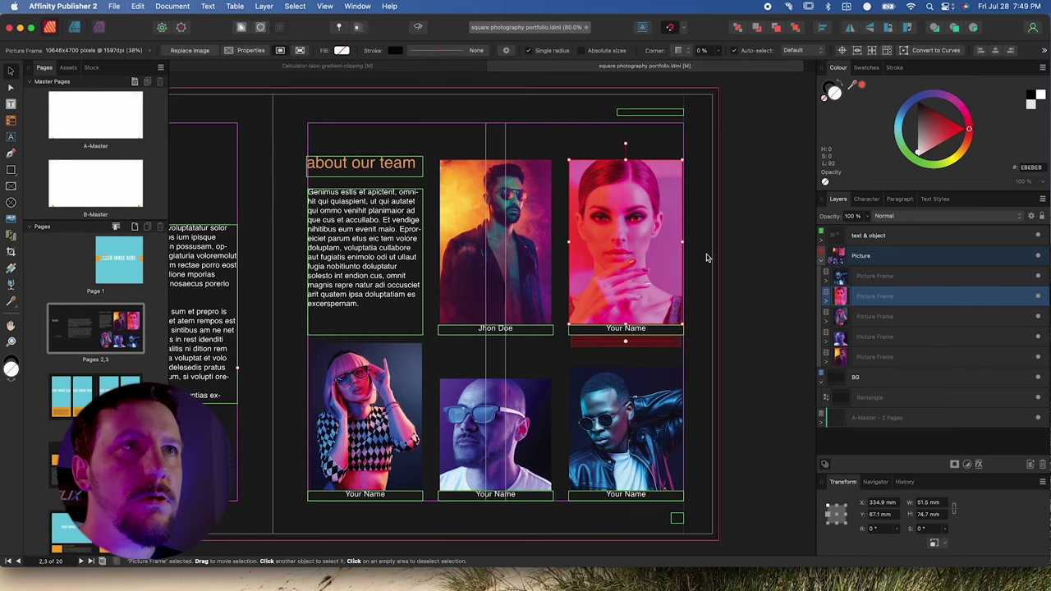
left_click(898, 236)
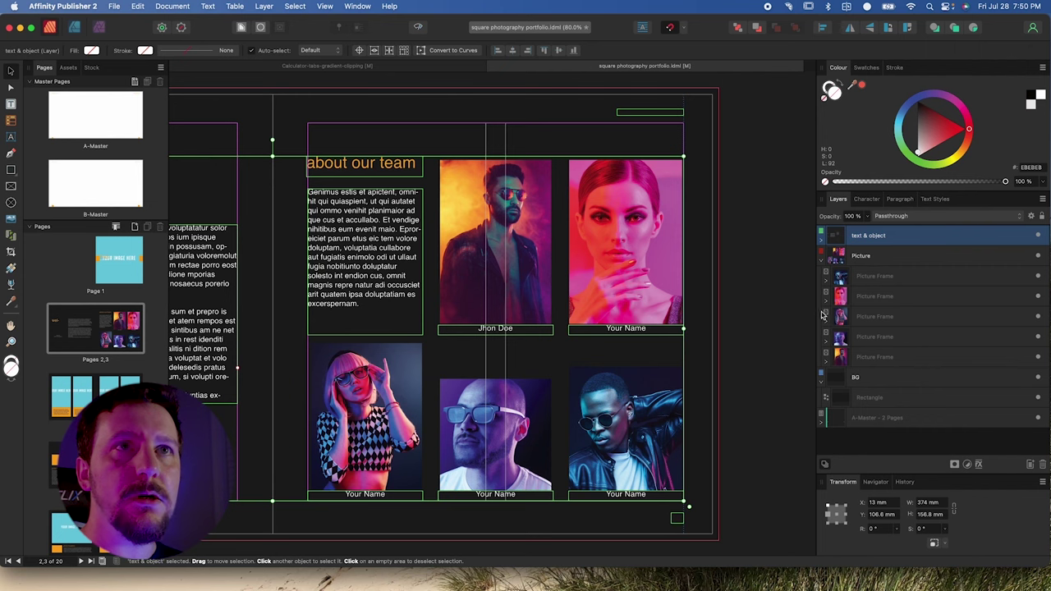
left_click(871, 258)
left_click(632, 263)
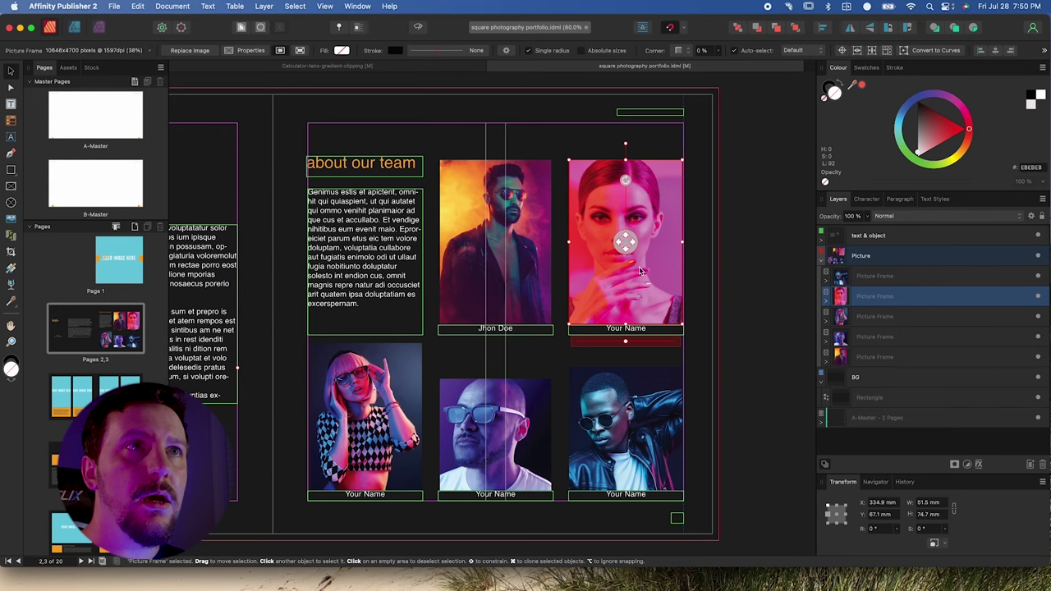
left_click(546, 245)
mouse_move(548, 243)
left_mouse_down()
mouse_move(532, 243)
mouse_move(552, 238)
left_mouse_up()
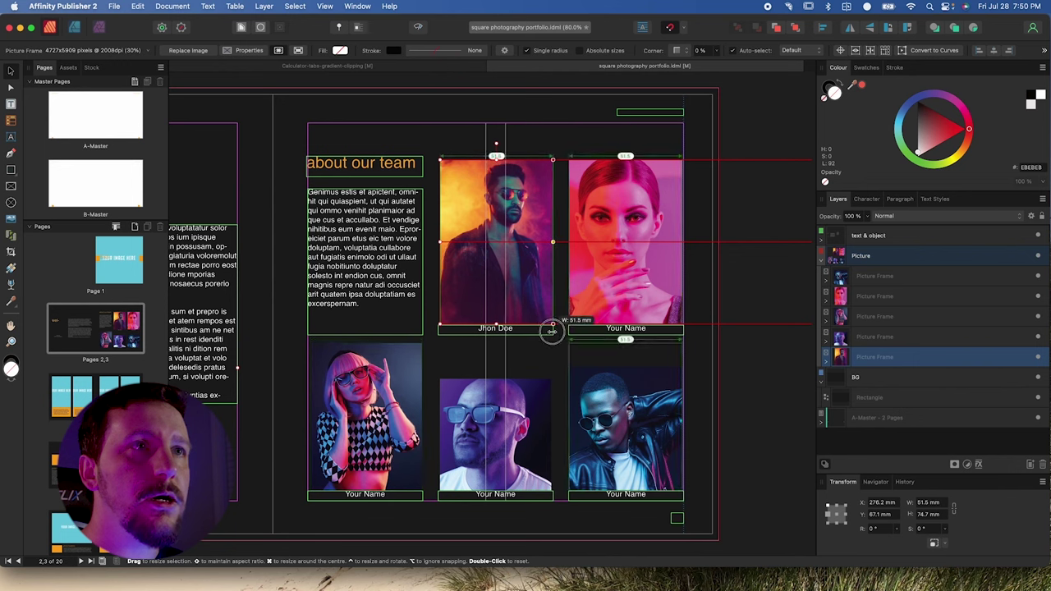
left_click_drag(440, 326, 438, 335)
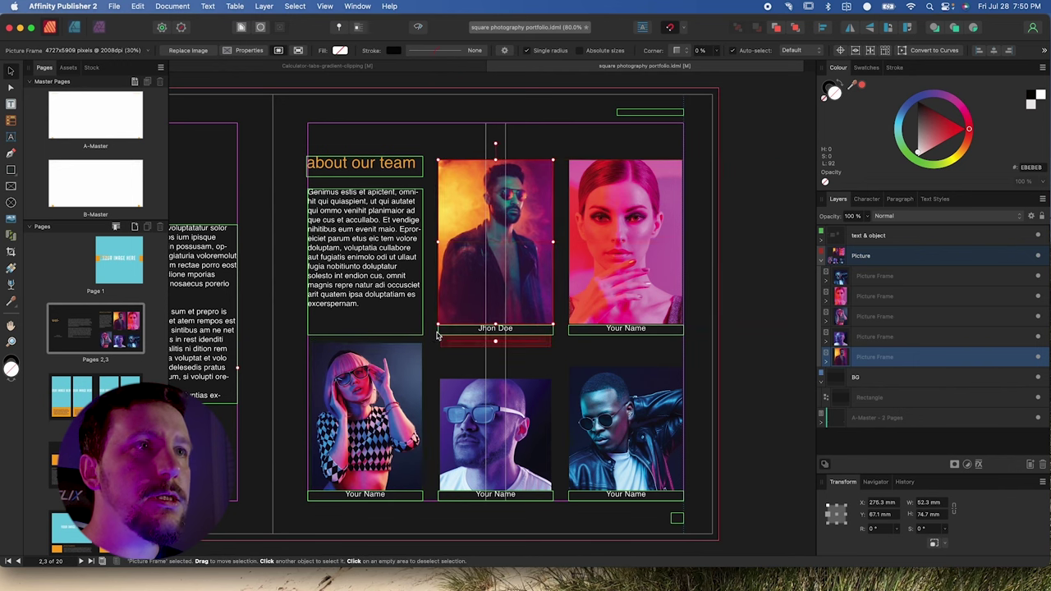
- Widen the lower-left picture frame to 52.3 mm, snapping its edges to the name caption below
left_click(404, 411)
mouse_move(423, 499)
left_mouse_down()
mouse_move(417, 469)
mouse_move(418, 494)
left_mouse_up()
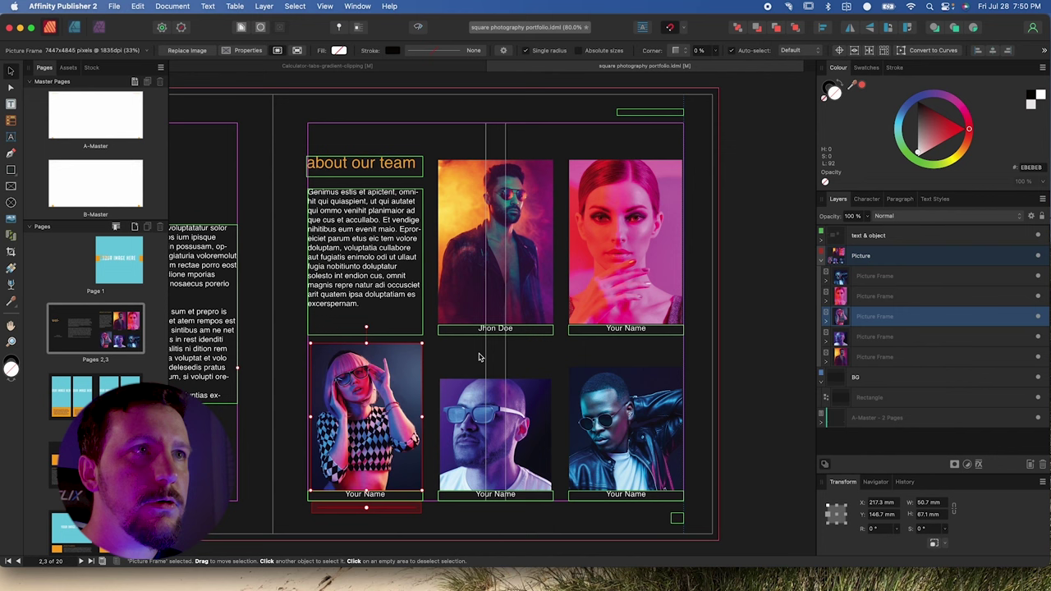
left_click_drag(308, 417, 307, 422)
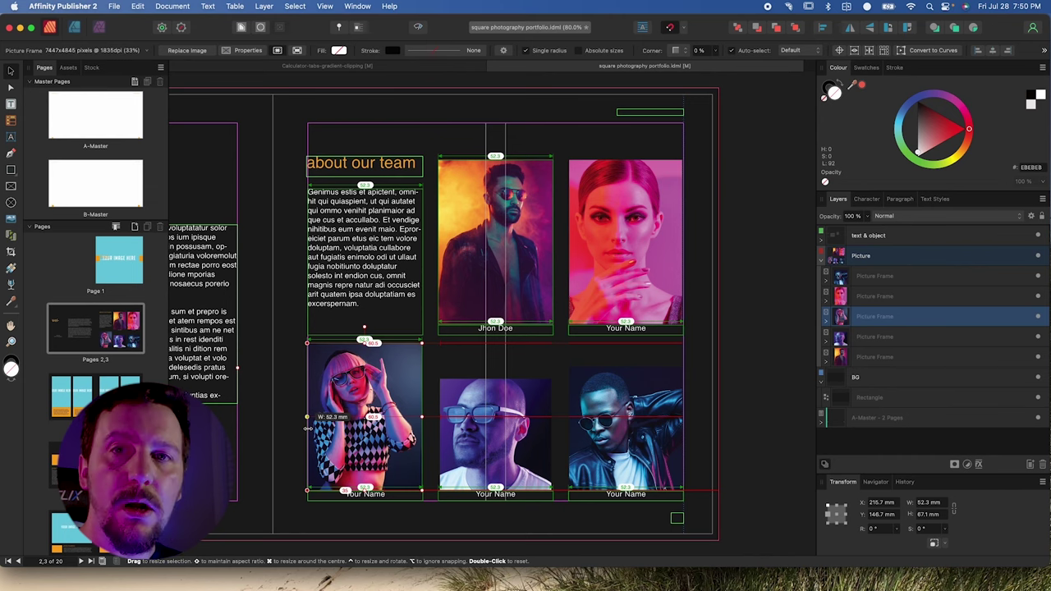
left_click_drag(306, 419, 307, 419)
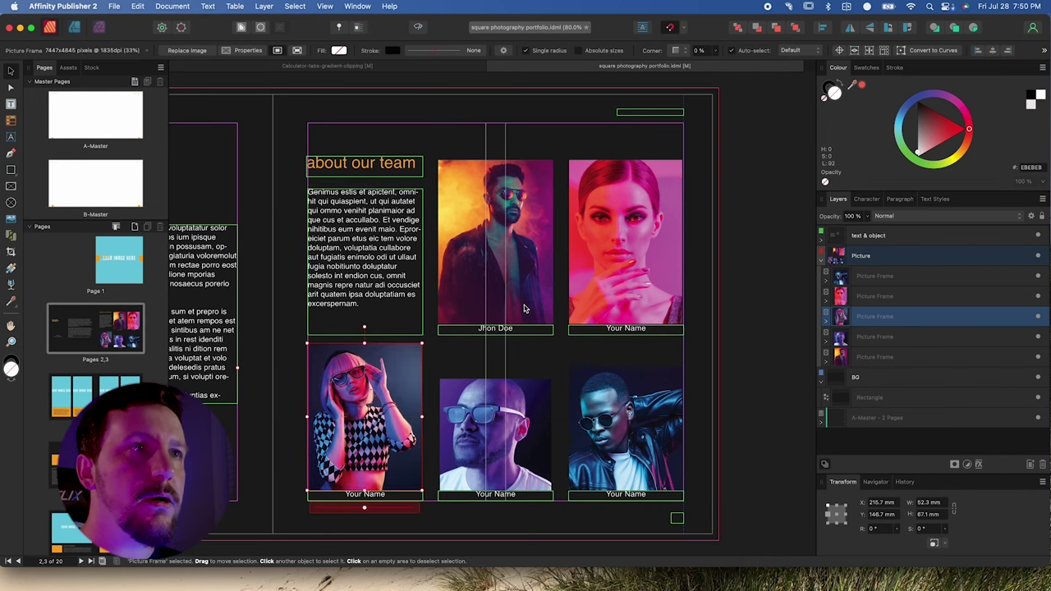
- Widen the lower-middle and lower-right picture frames to match their name captions, making the right one 52.3 mm wide
left_click(442, 424)
left_click_drag(439, 417, 437, 493)
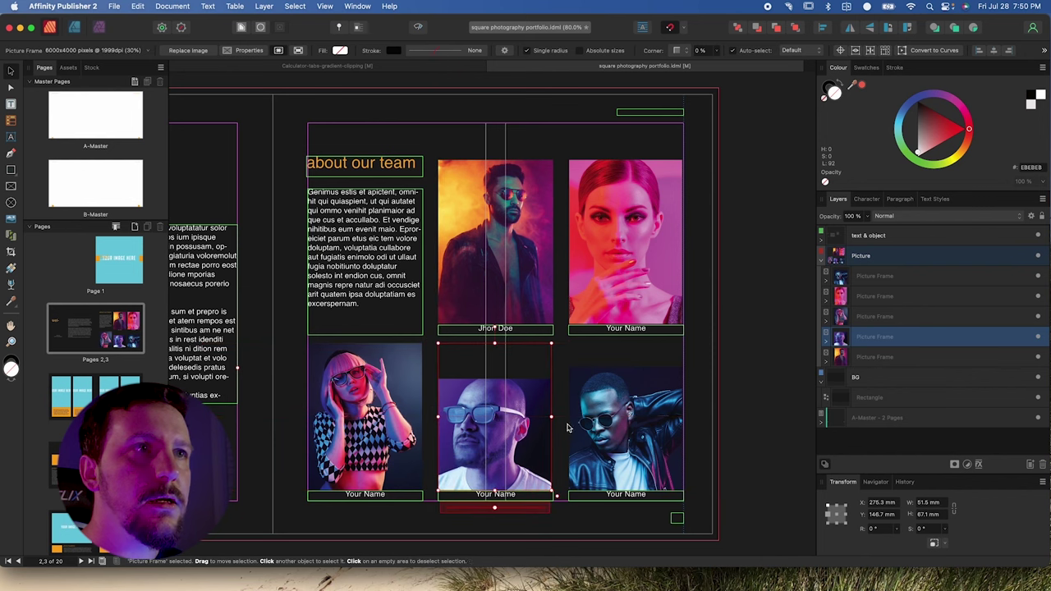
left_click_drag(552, 495, 552, 494)
left_click(589, 437)
left_click_drag(569, 417, 569, 493)
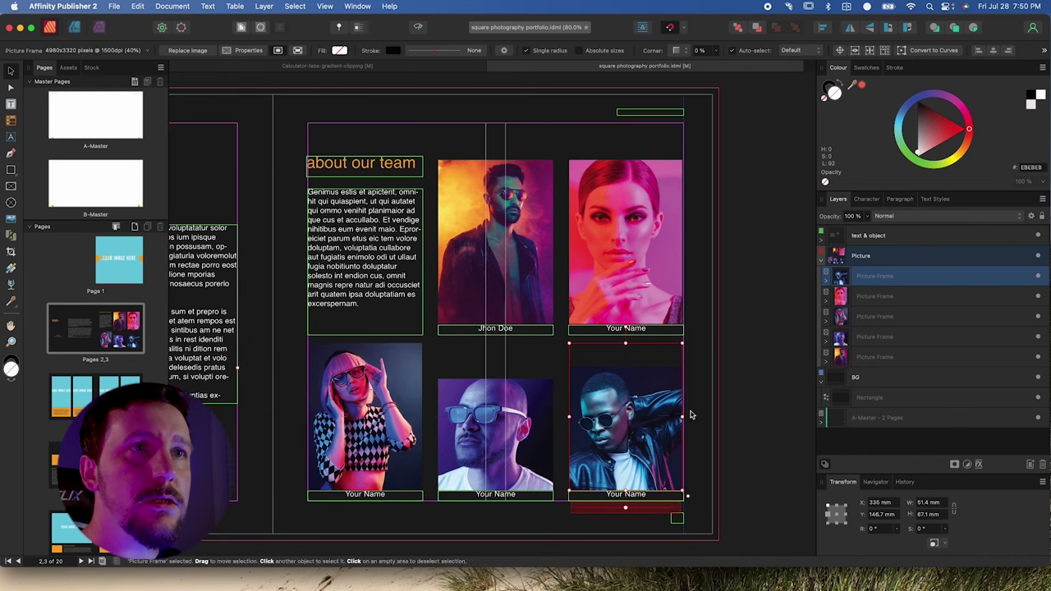
left_click_drag(682, 416, 683, 435)
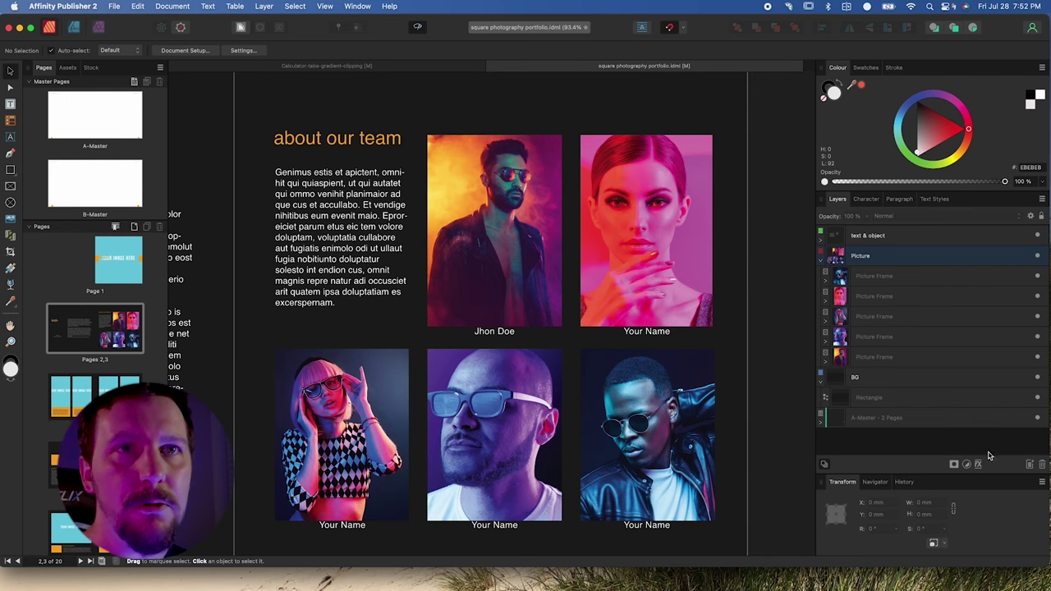
- Add a Black & White adjustment above all the picture frames in the Picture layer
left_click(877, 277)
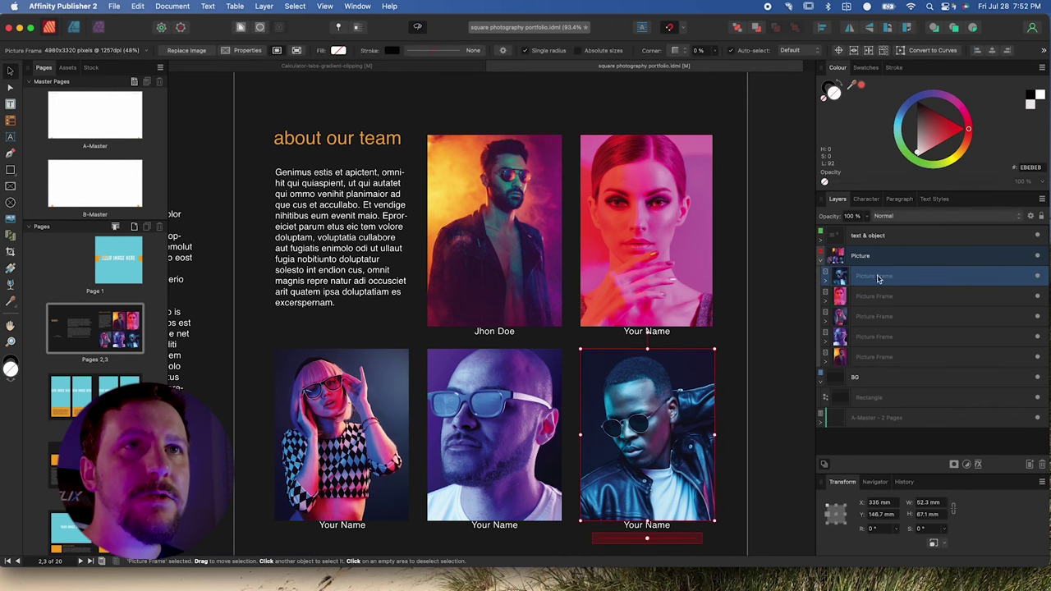
left_click(908, 451)
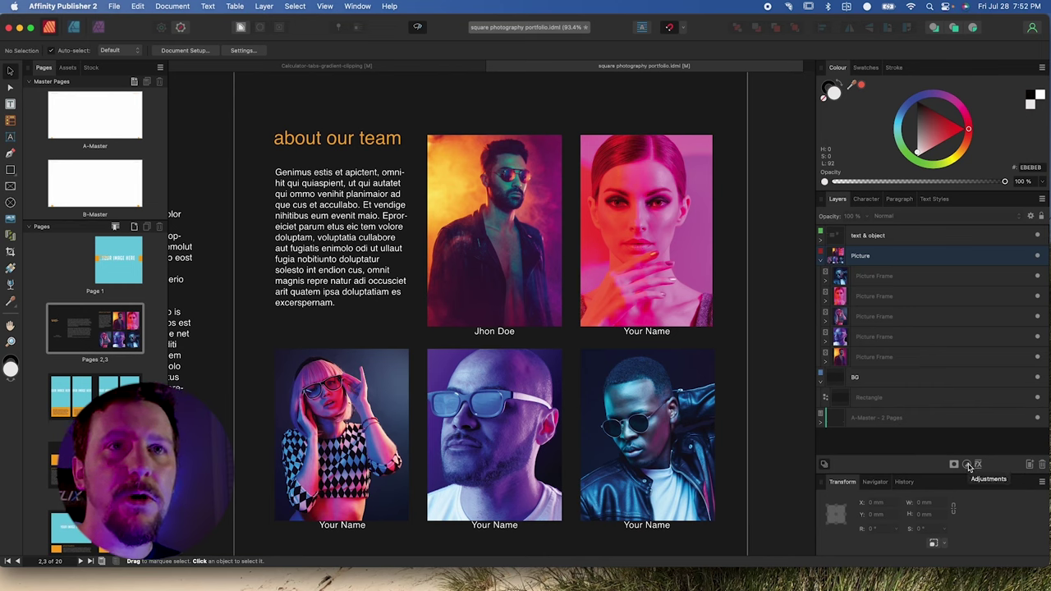
left_click(967, 465)
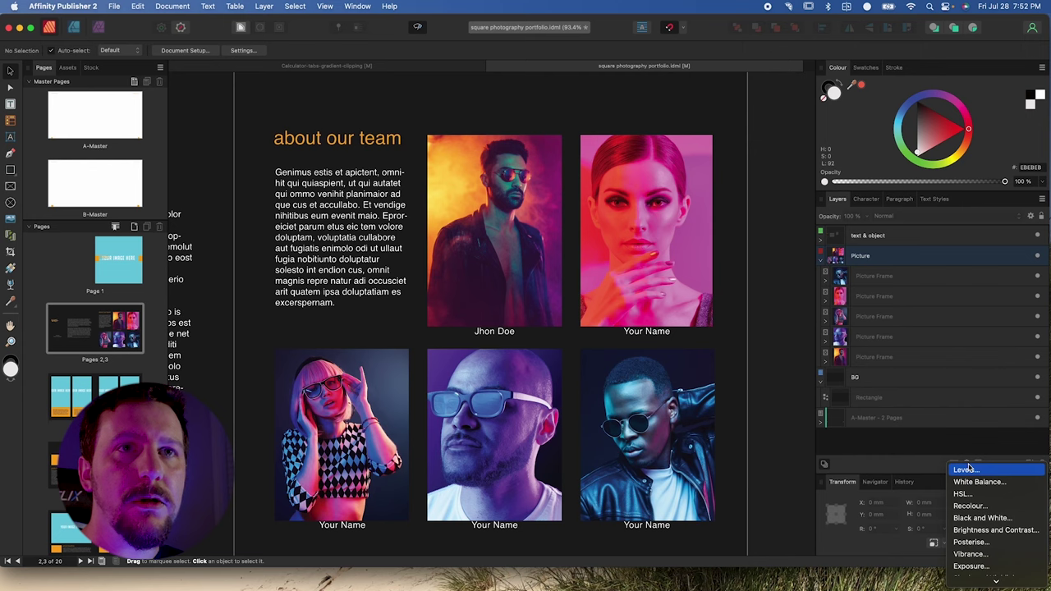
key("Escape")
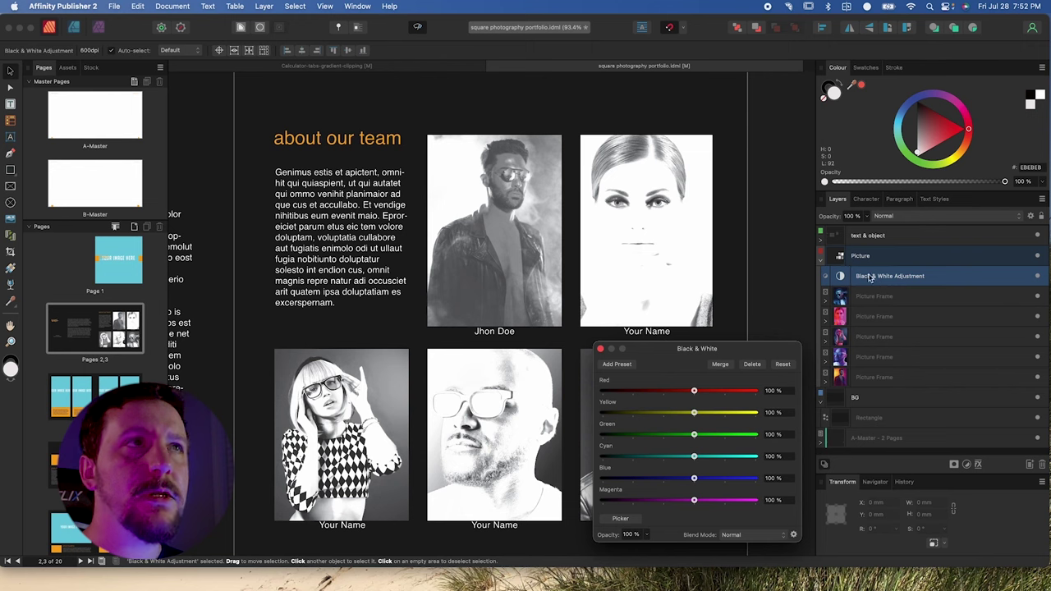
- Draw a rectangle about 187 × 171 mm over the whole team section and apply it as a mask to the Black & White adjustment
left_click(11, 171)
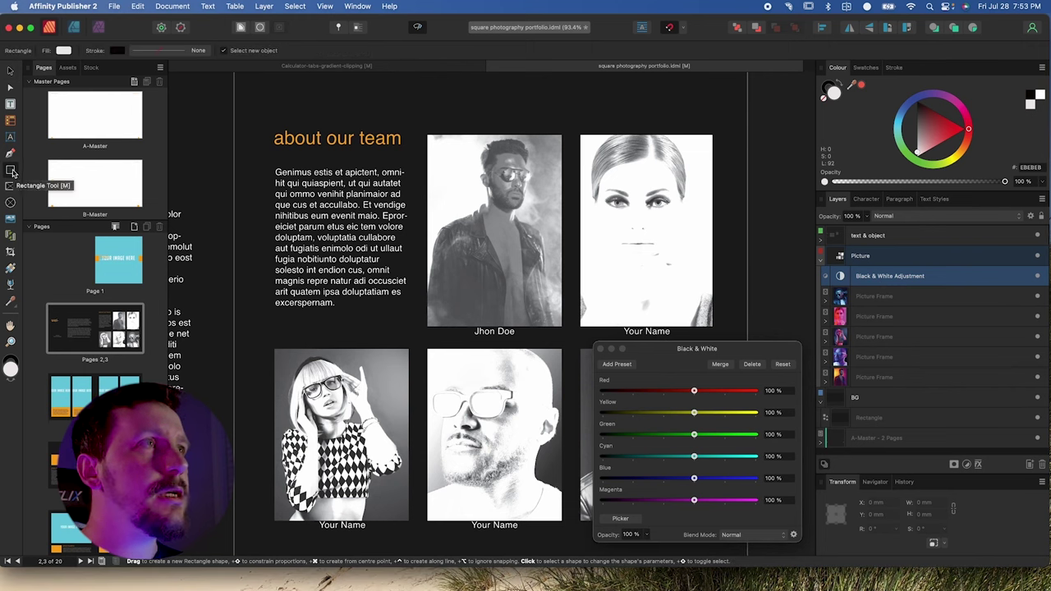
left_click_drag(260, 110, 739, 547)
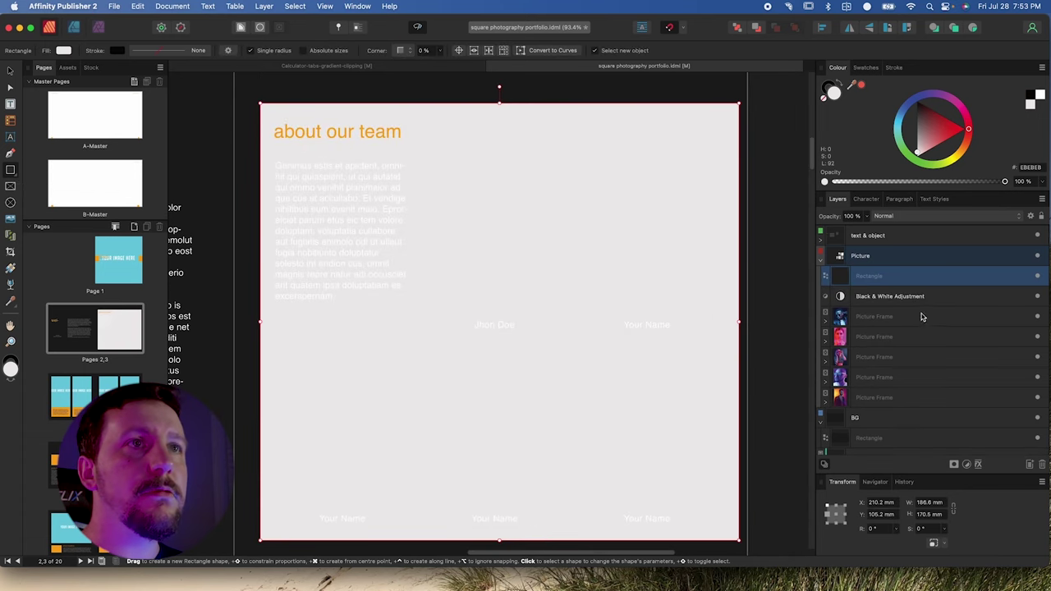
left_click_drag(846, 281, 826, 295)
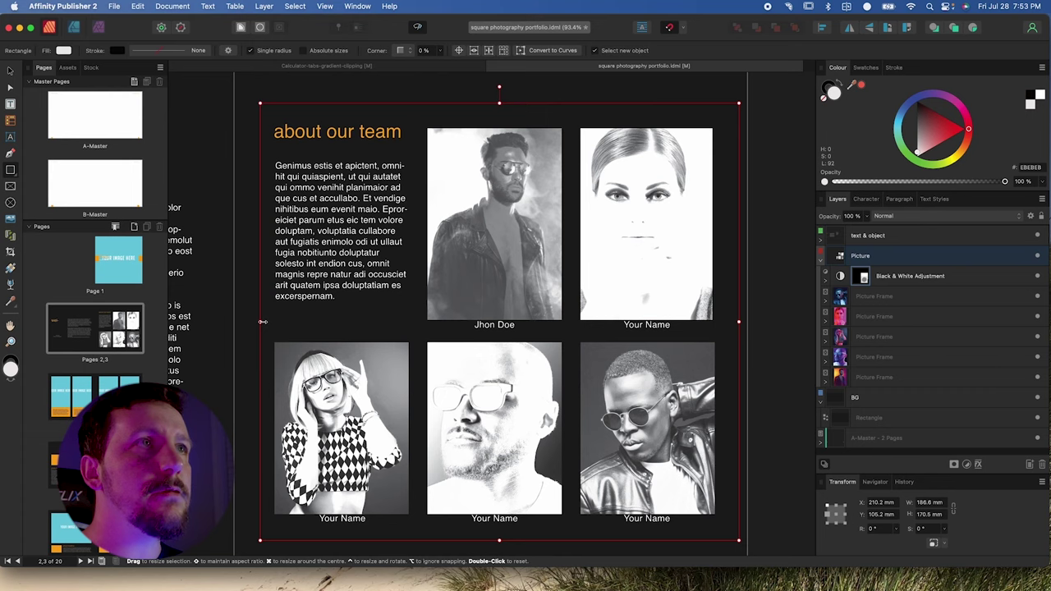
scroll(635, 319, "down", 5)
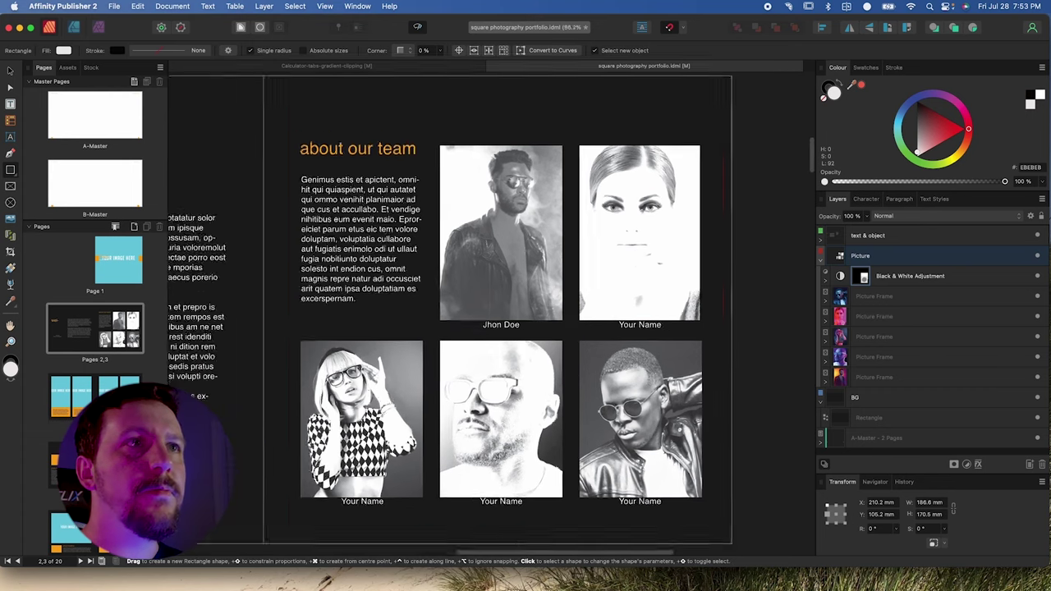
scroll(575, 316, "left", 5)
scroll(489, 310, "up", 4)
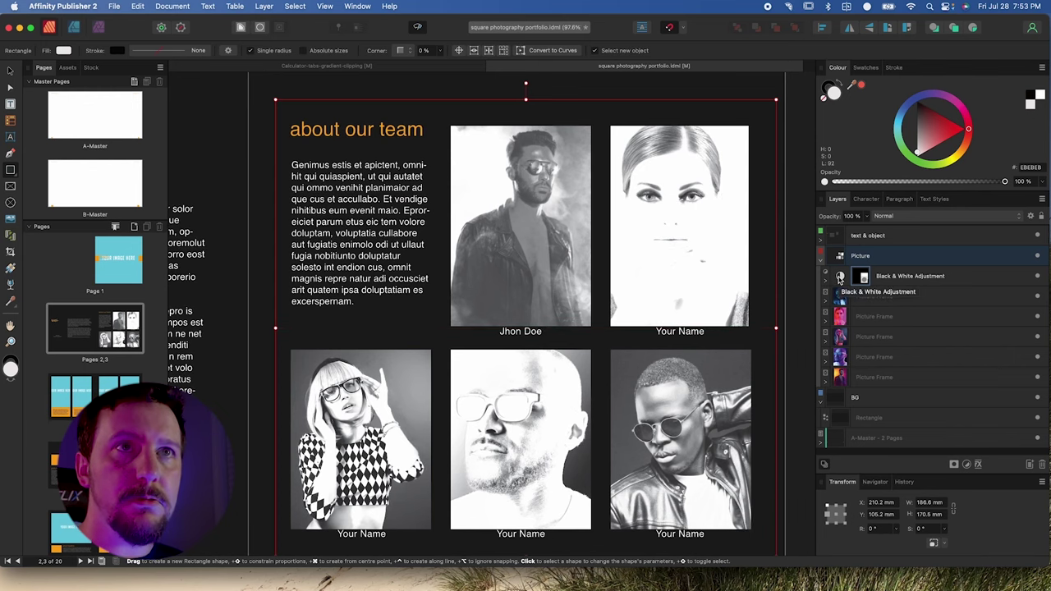
- Set the Black & White adjustment to Red 100%, Yellow 128%, Green 115%, Cyan 68%, Blue 19% and Magenta 7%
double_click(840, 277)
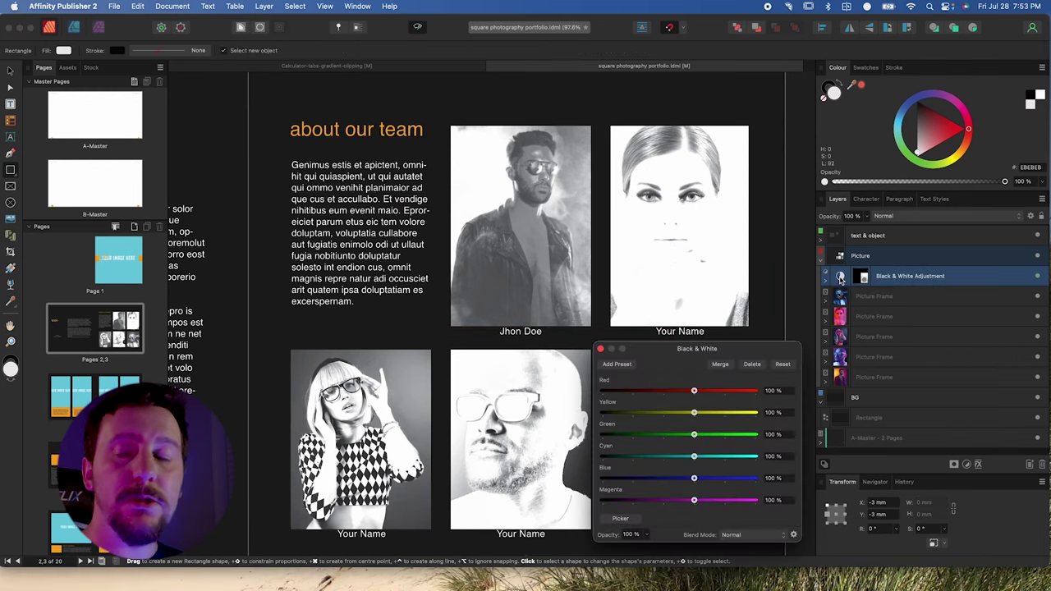
left_click_drag(693, 348, 685, 246)
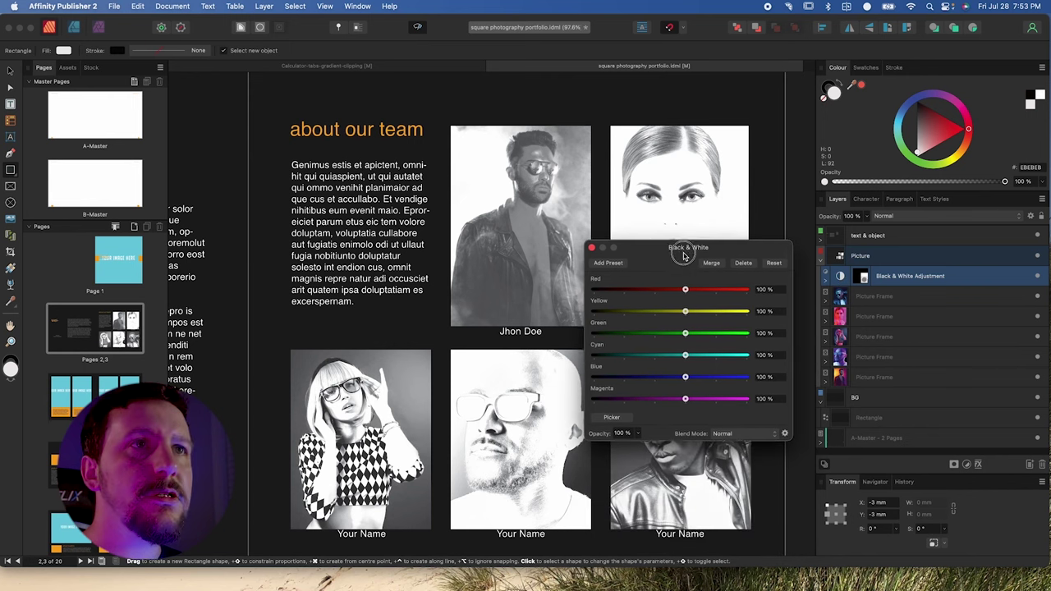
mouse_move(684, 288)
left_mouse_down()
mouse_move(645, 289)
mouse_move(716, 310)
mouse_move(669, 288)
left_mouse_up()
left_click_drag(685, 332, 656, 398)
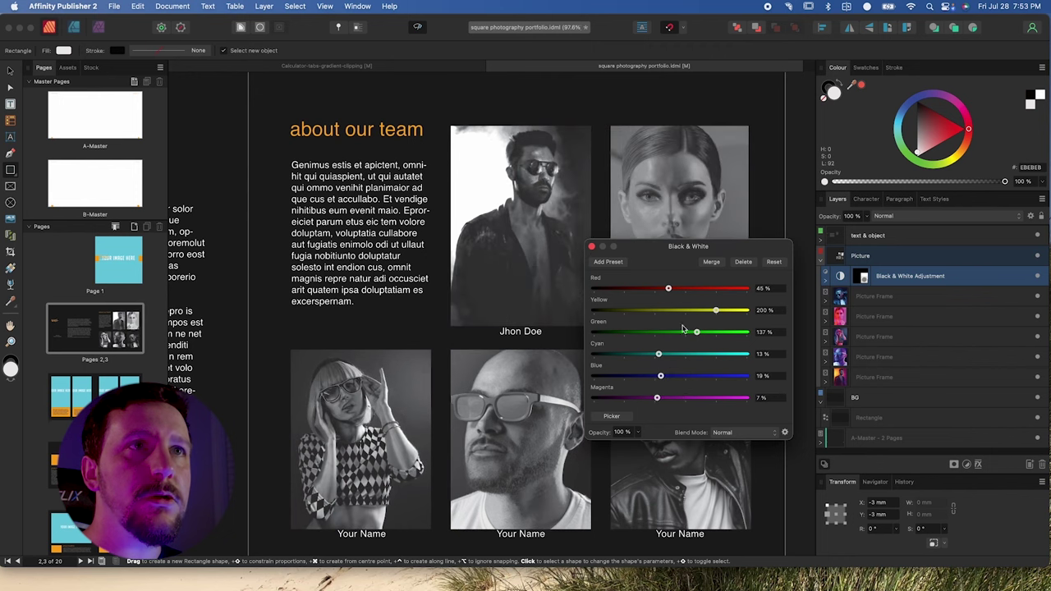
left_click_drag(668, 288, 677, 355)
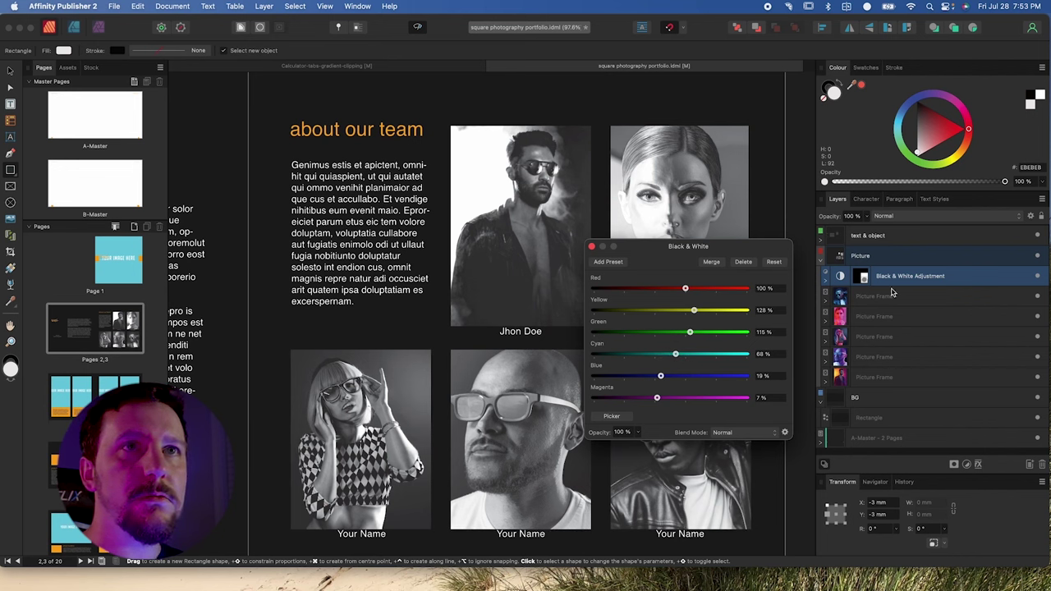
left_click(591, 247)
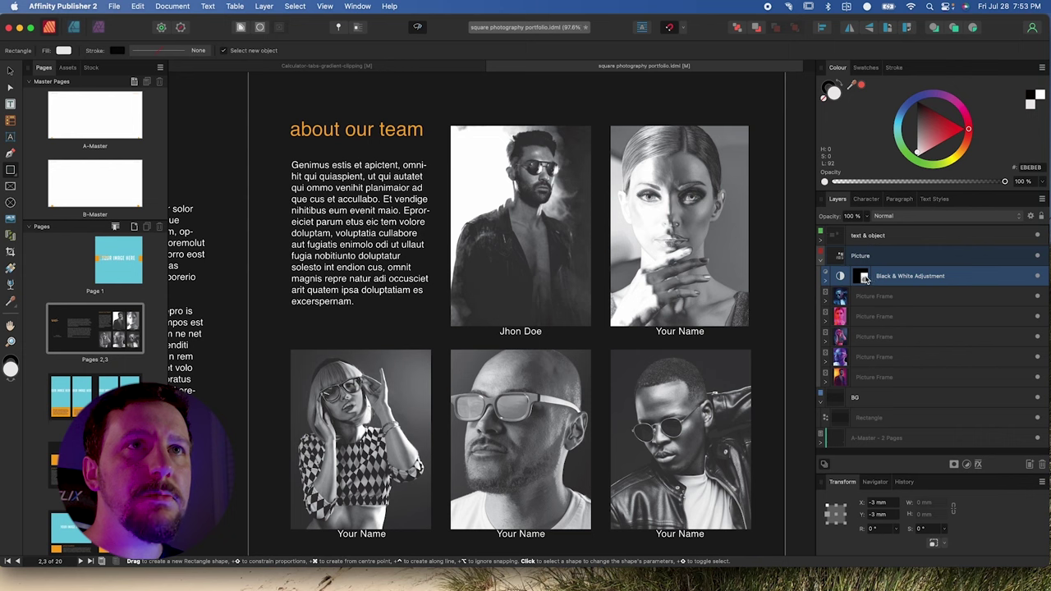
- Delete the rectangle mask and nest the Black & White adjustment in the picture frame of the leather-jacket portrait only
left_click(864, 279)
right_click(864, 279)
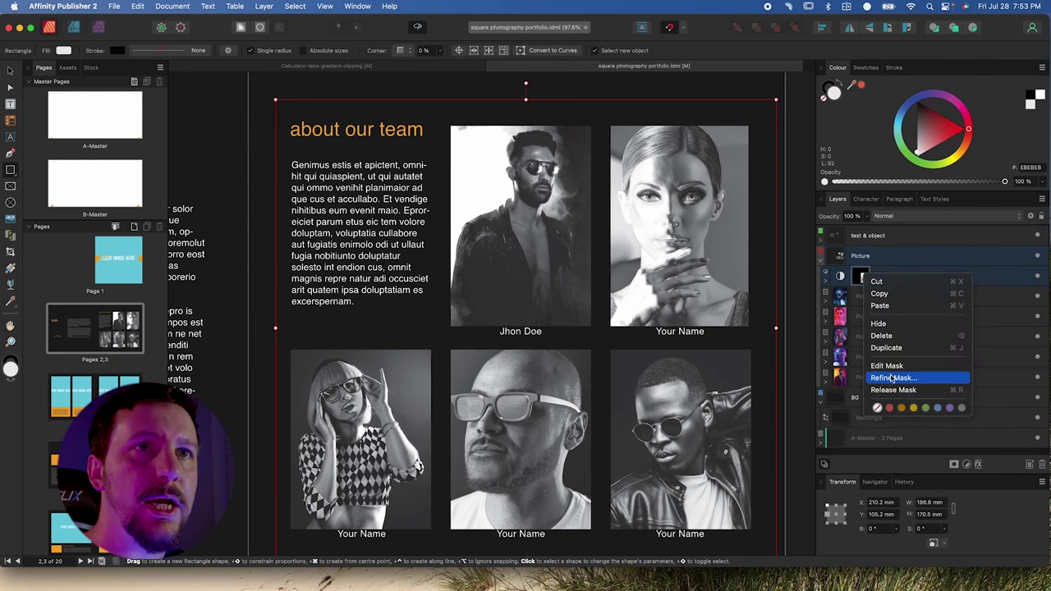
left_click(881, 335)
left_click_drag(875, 277, 839, 299)
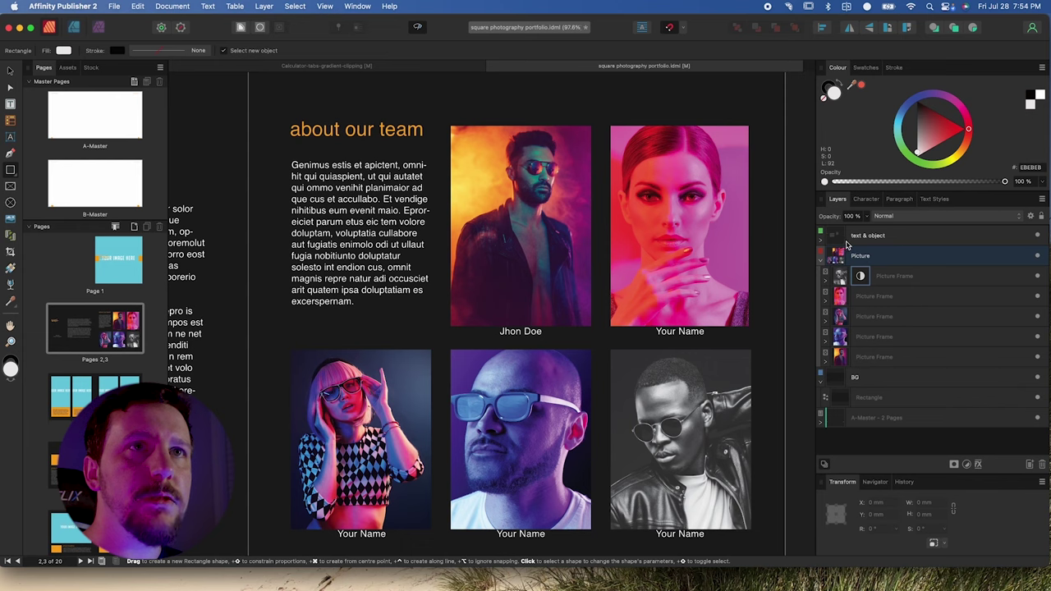
- Copy the nested Black & White adjustment and nest the copy in the pink portrait's picture frame
left_click(825, 280)
left_click(901, 302)
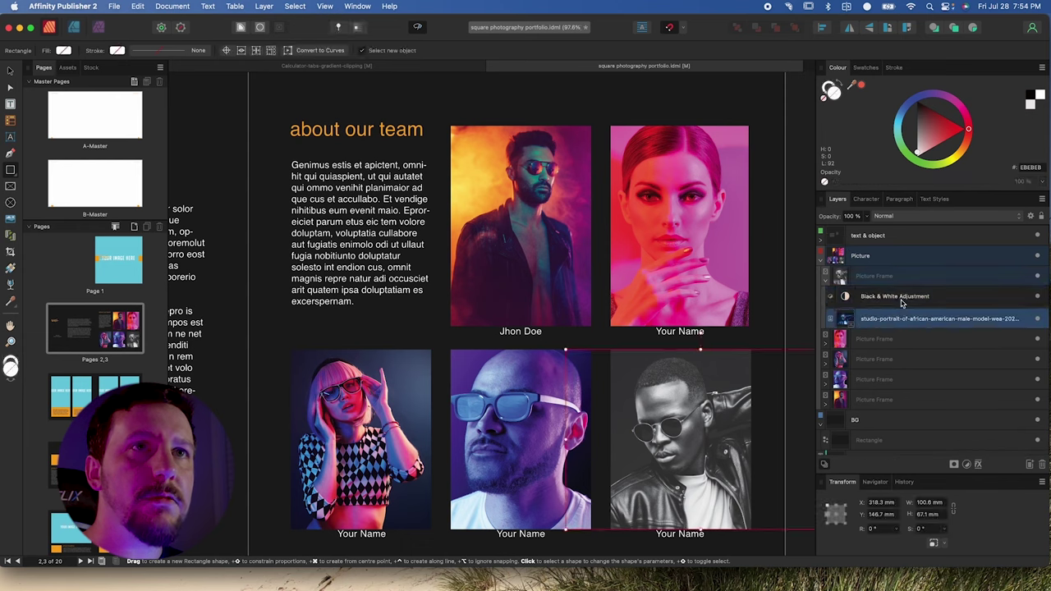
key("super+c")
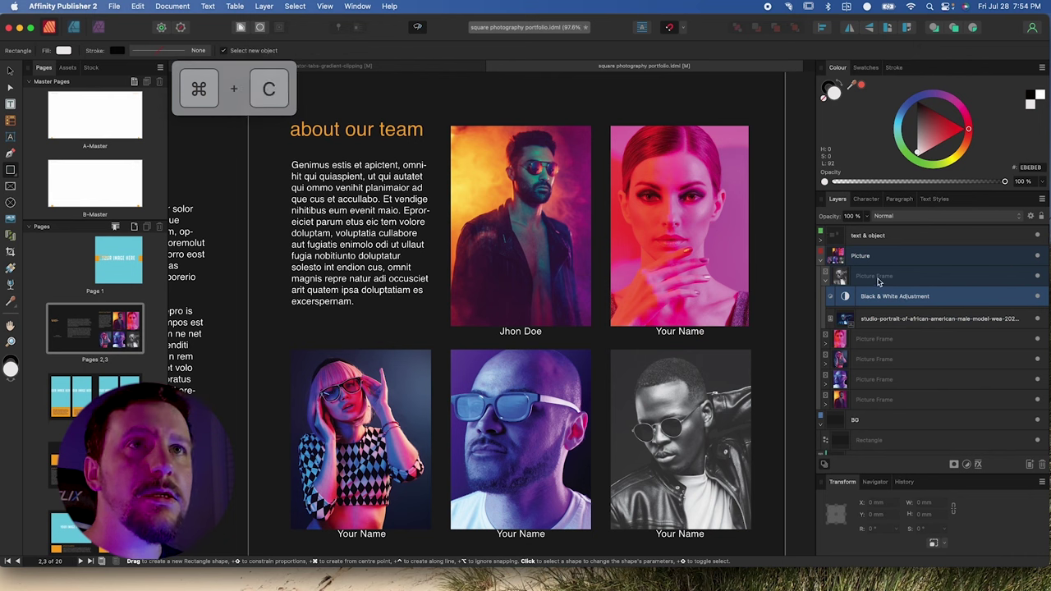
left_click(871, 338)
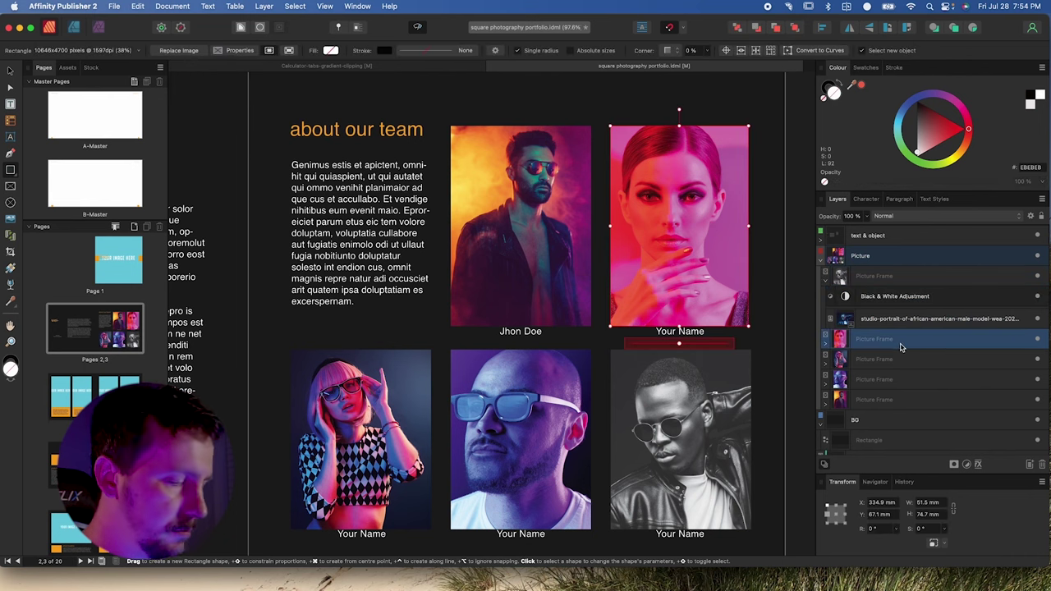
key("super+v")
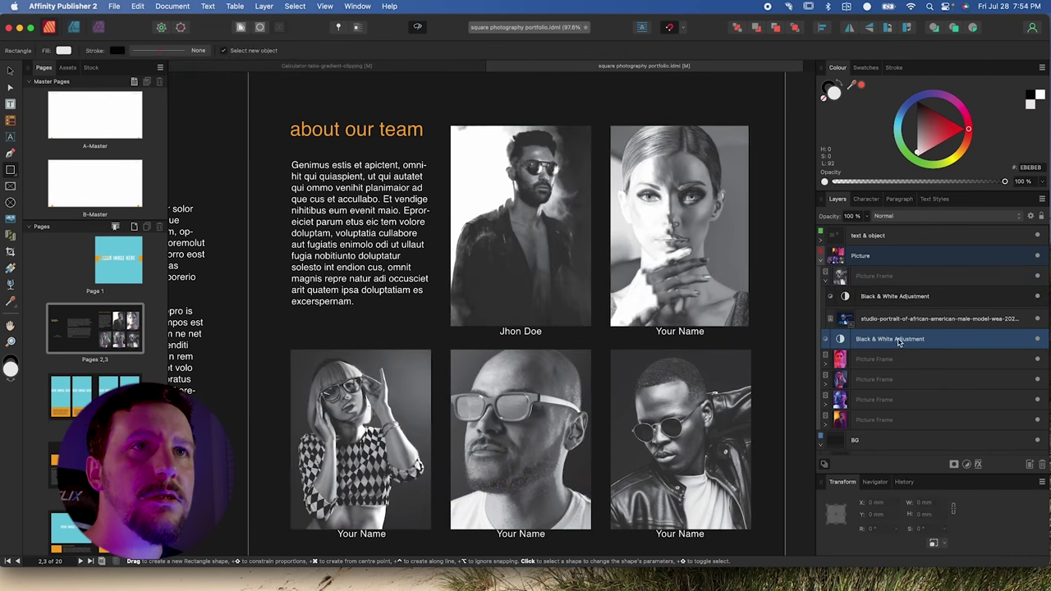
left_click_drag(943, 339, 843, 359)
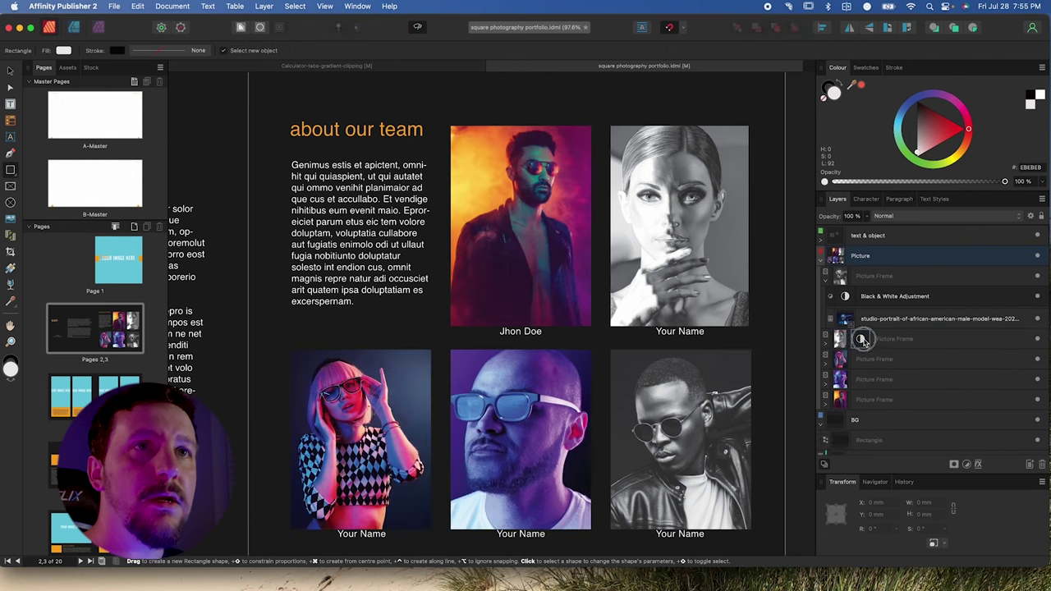
- Set the pink portrait's Black & White adjustment to Red 94%, Yellow 68%, Green 67%, Cyan 139%, Blue 100% and Magenta 70%
double_click(862, 340)
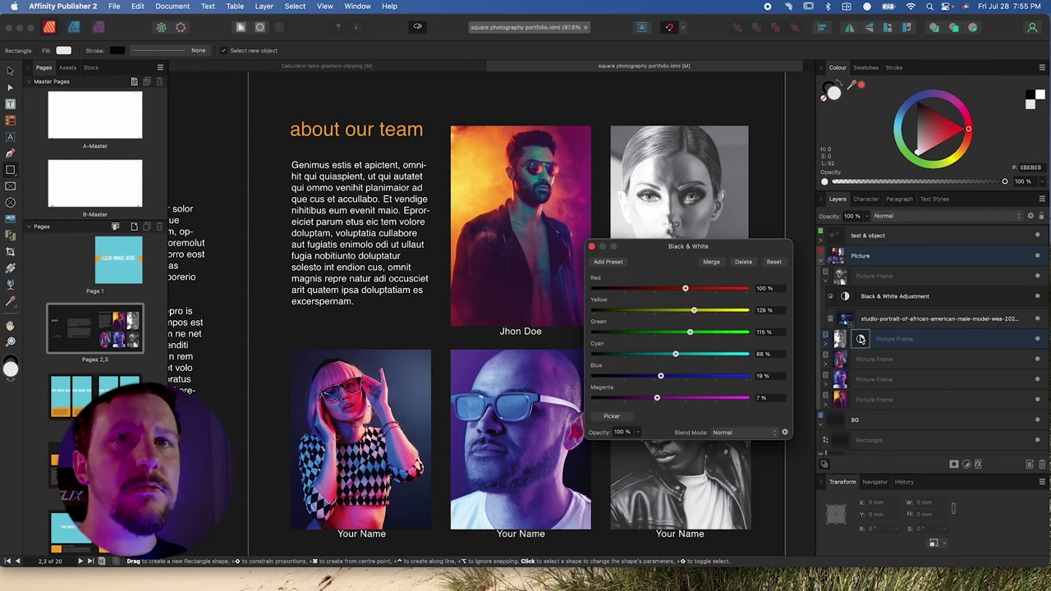
left_click_drag(686, 288, 697, 288)
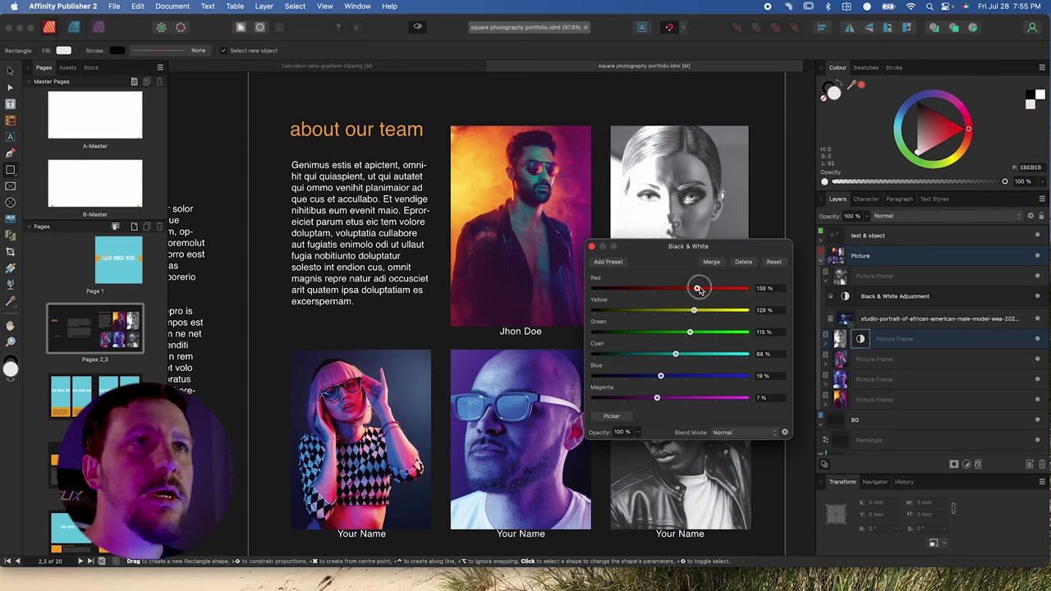
left_click_drag(688, 247, 465, 254)
left_click_drag(476, 296, 454, 405)
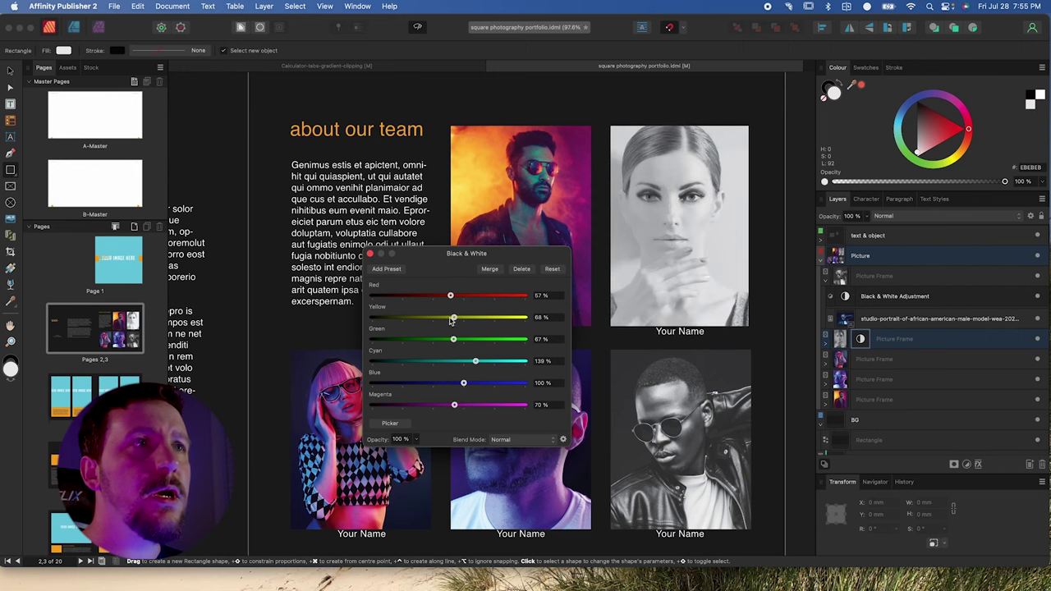
left_click_drag(454, 295, 462, 298)
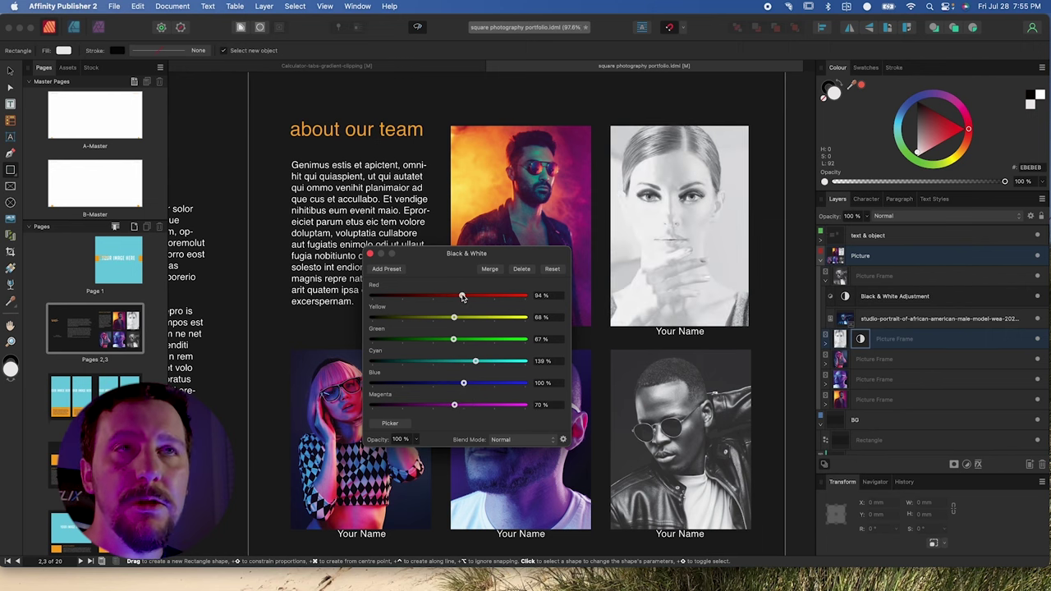